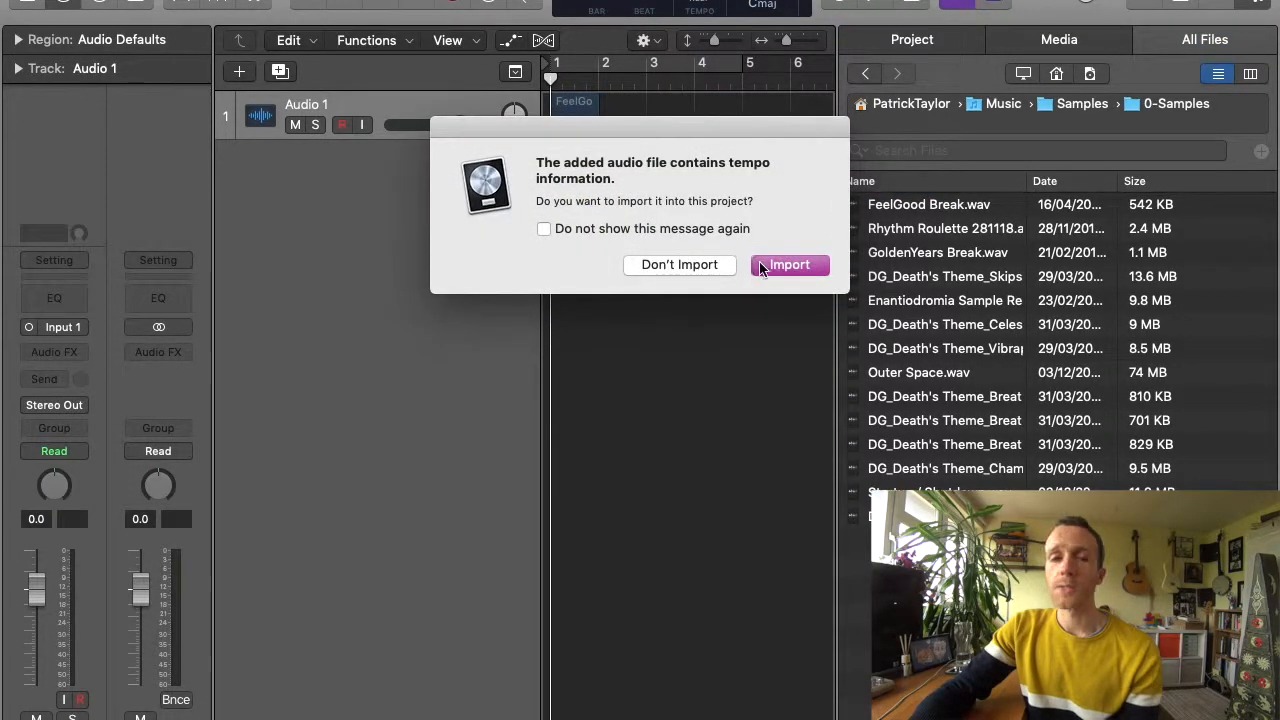
Add the FeelGood Break loop without importing its tempo information and enable Flex on its track.
click(726, 267)
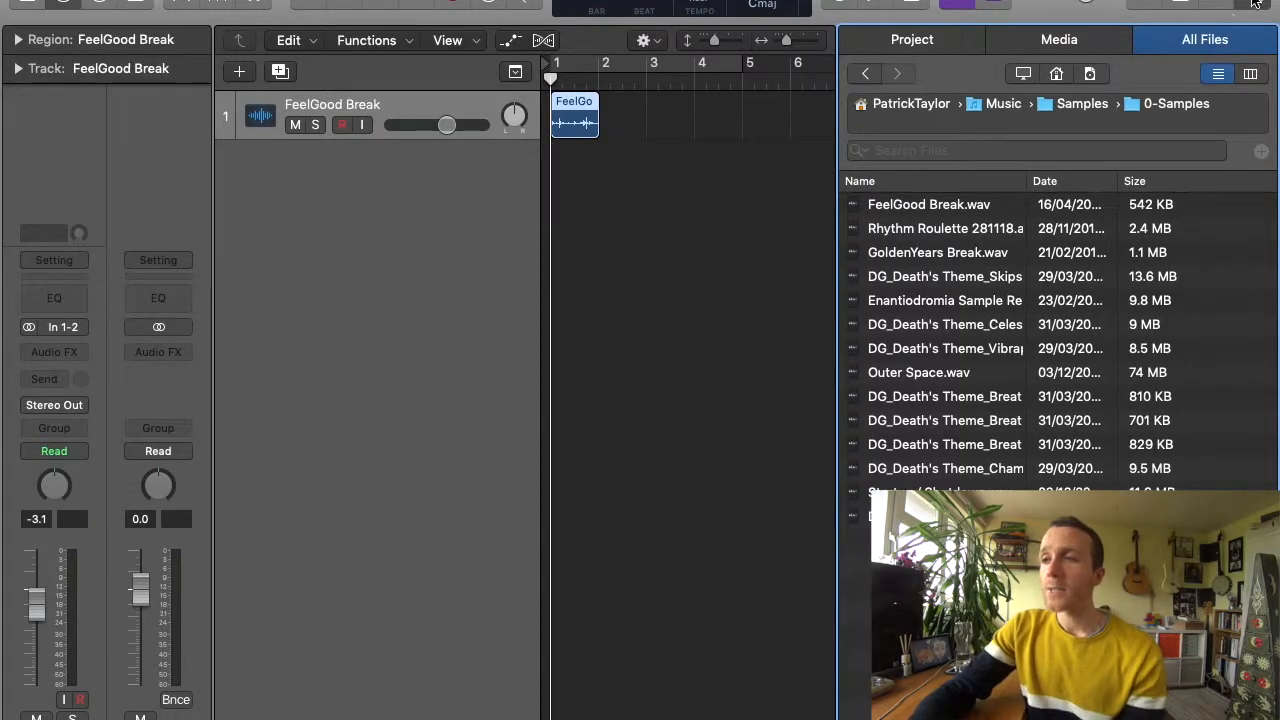
click(1255, 4)
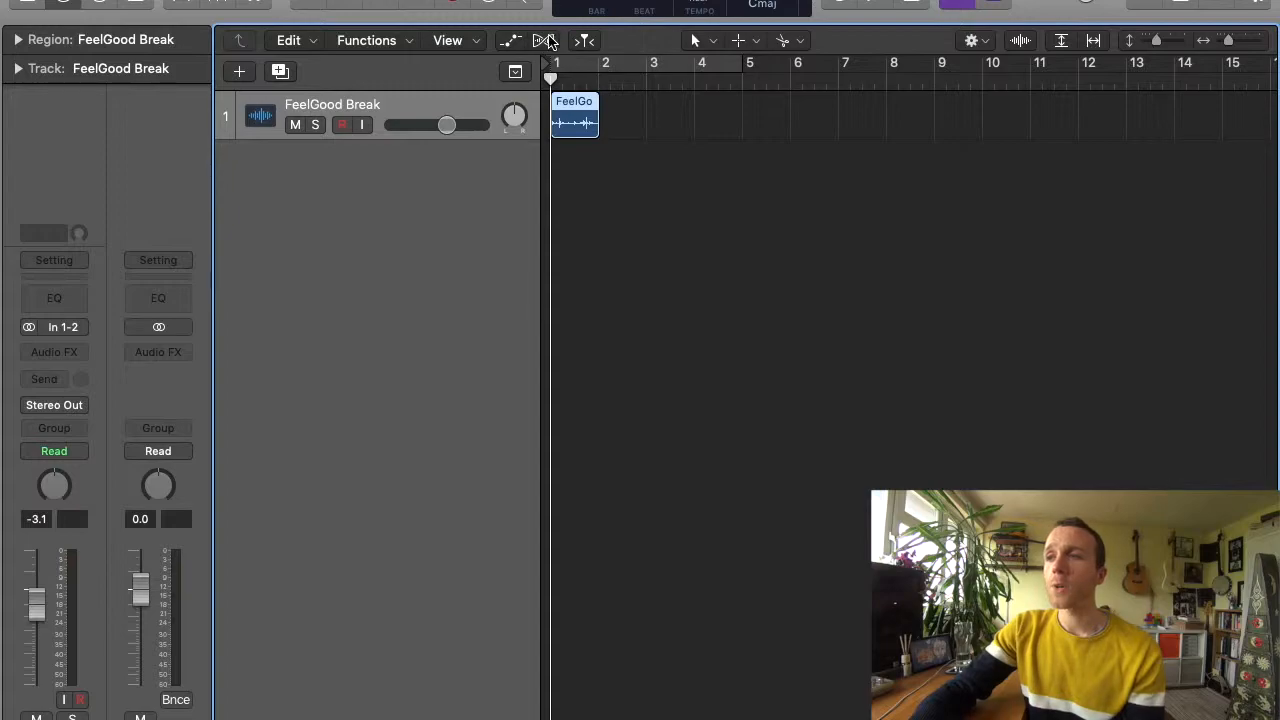
click(545, 40)
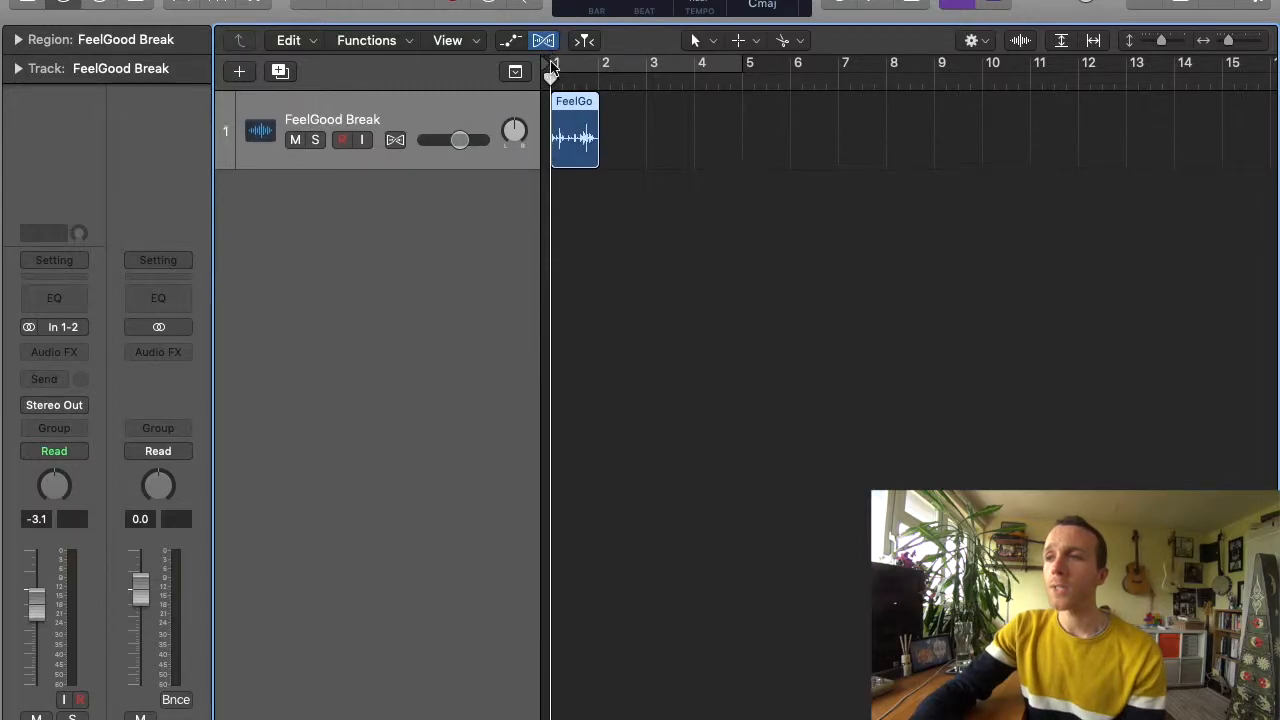
click(396, 127)
Place flex markers on the transients across the FeelGood Break region and play the loop.
key(super+Right)
key(super+Right)
key(super+Right)
key(super+Right)
key(super+Right)
key(super+Right)
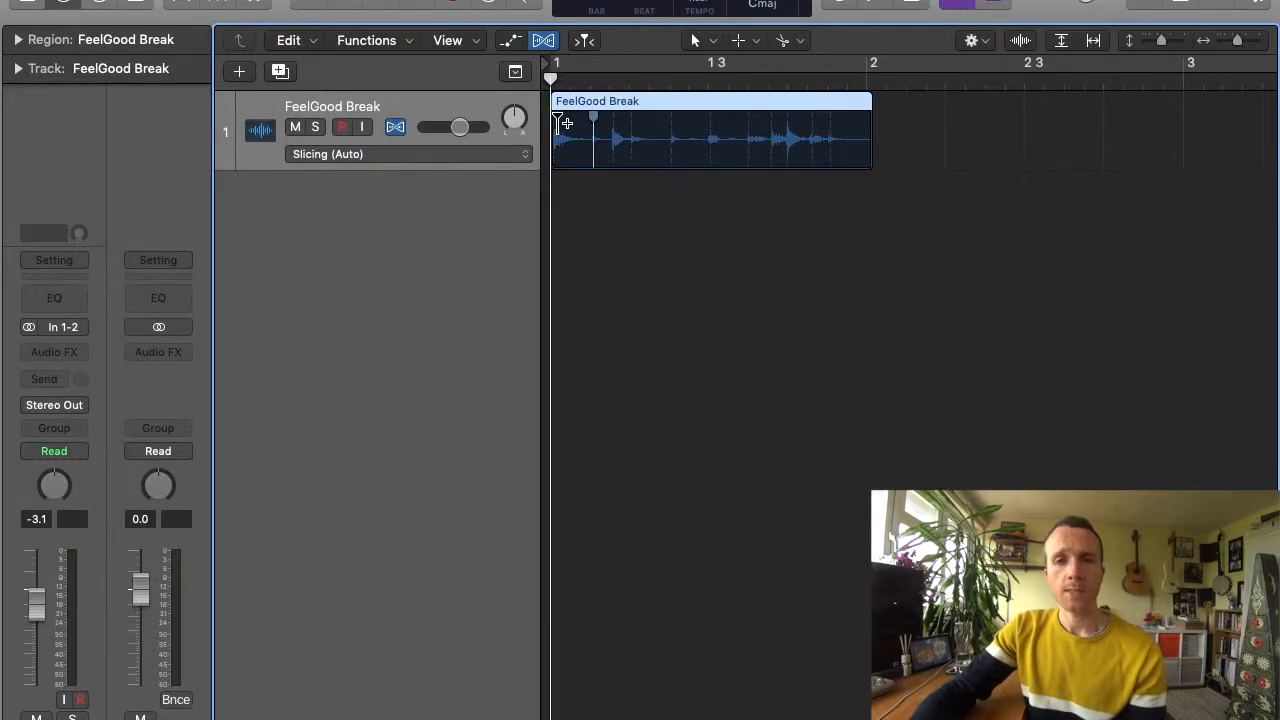
click(557, 133)
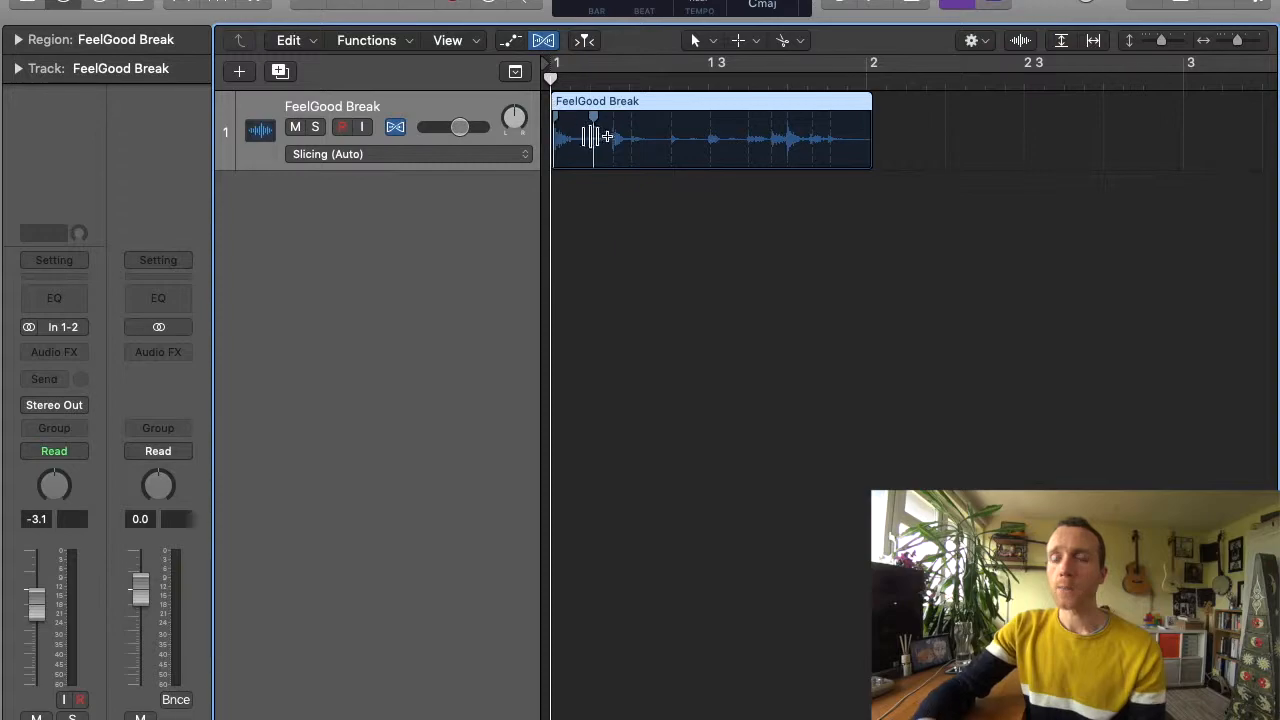
click(614, 138)
click(676, 138)
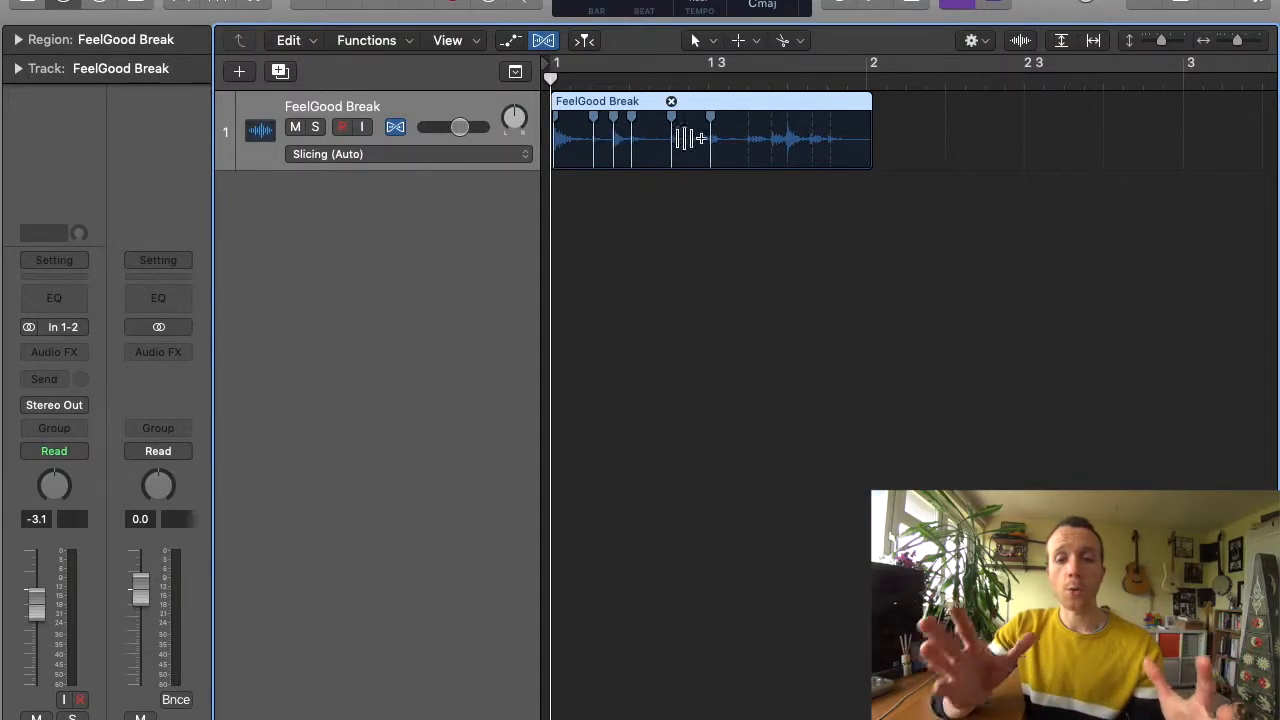
click(749, 137)
click(787, 138)
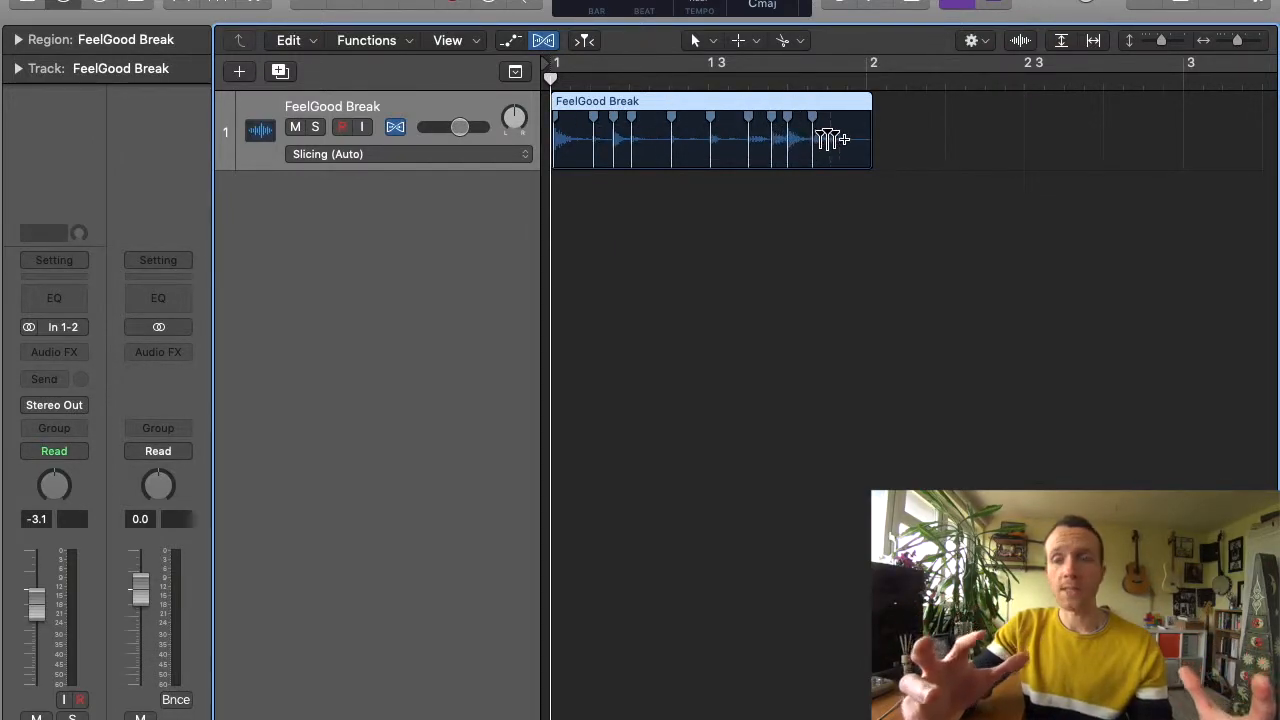
click(830, 136)
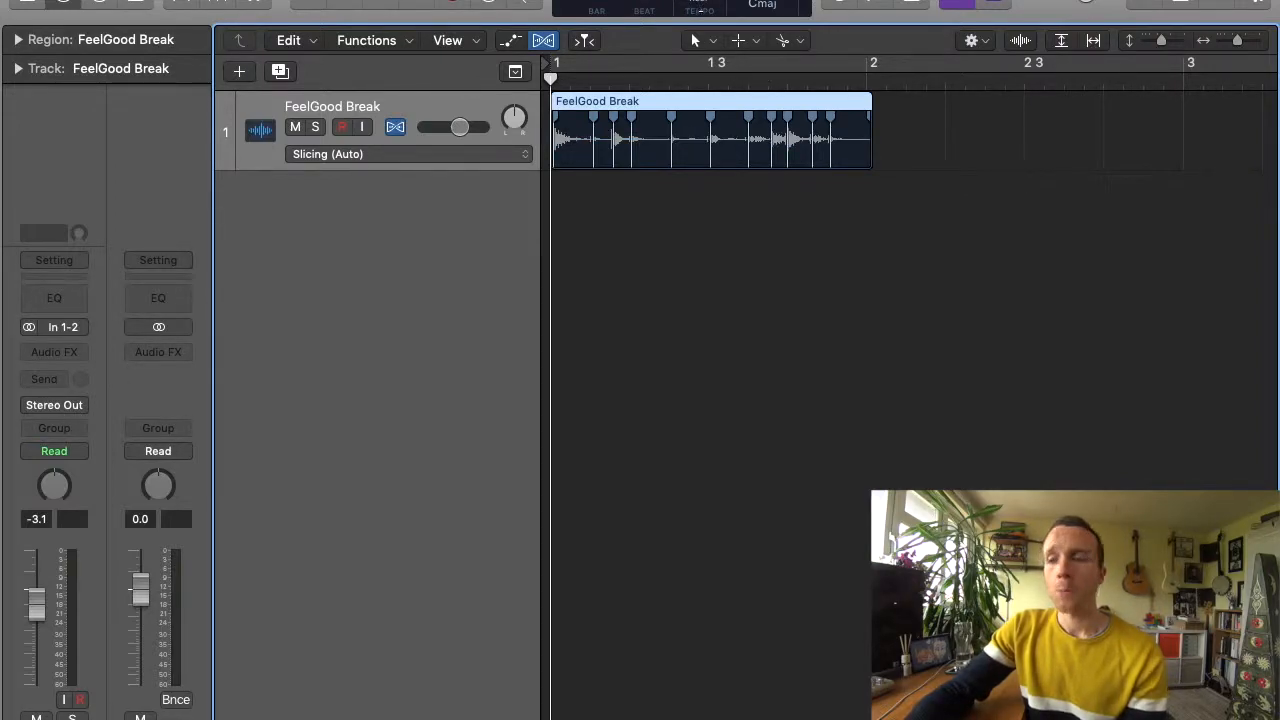
key(space)
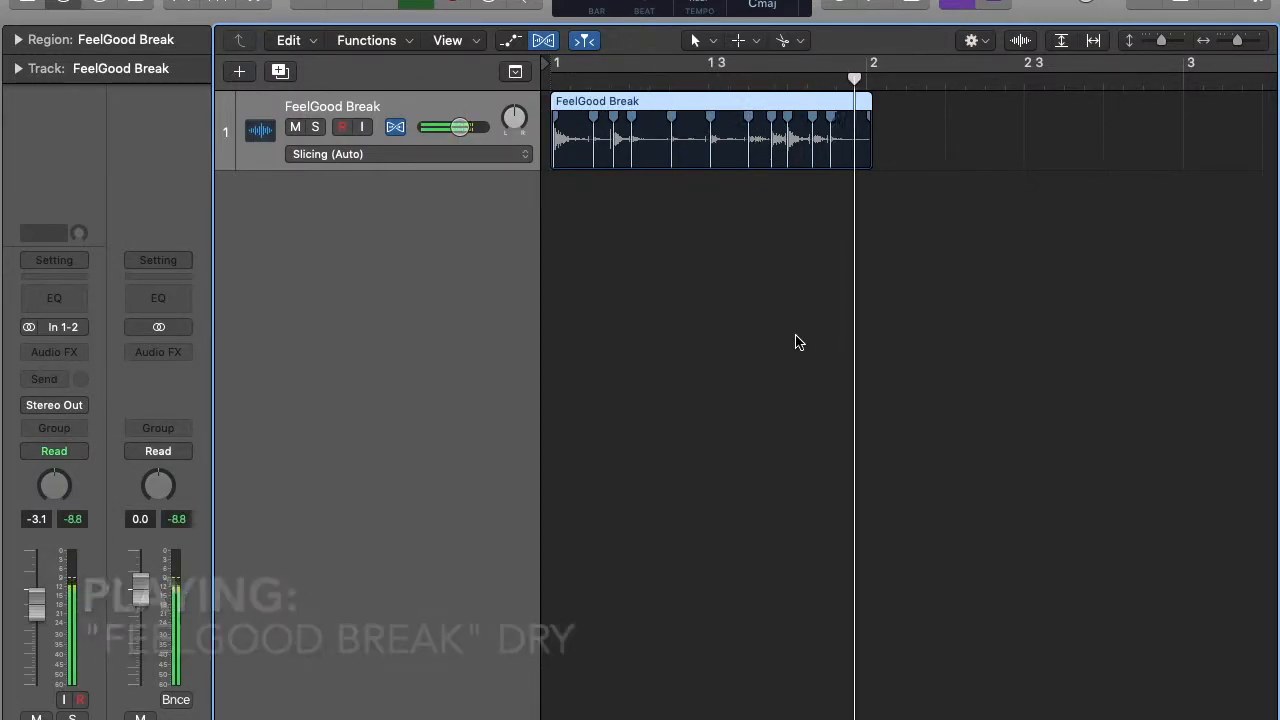
key(space)
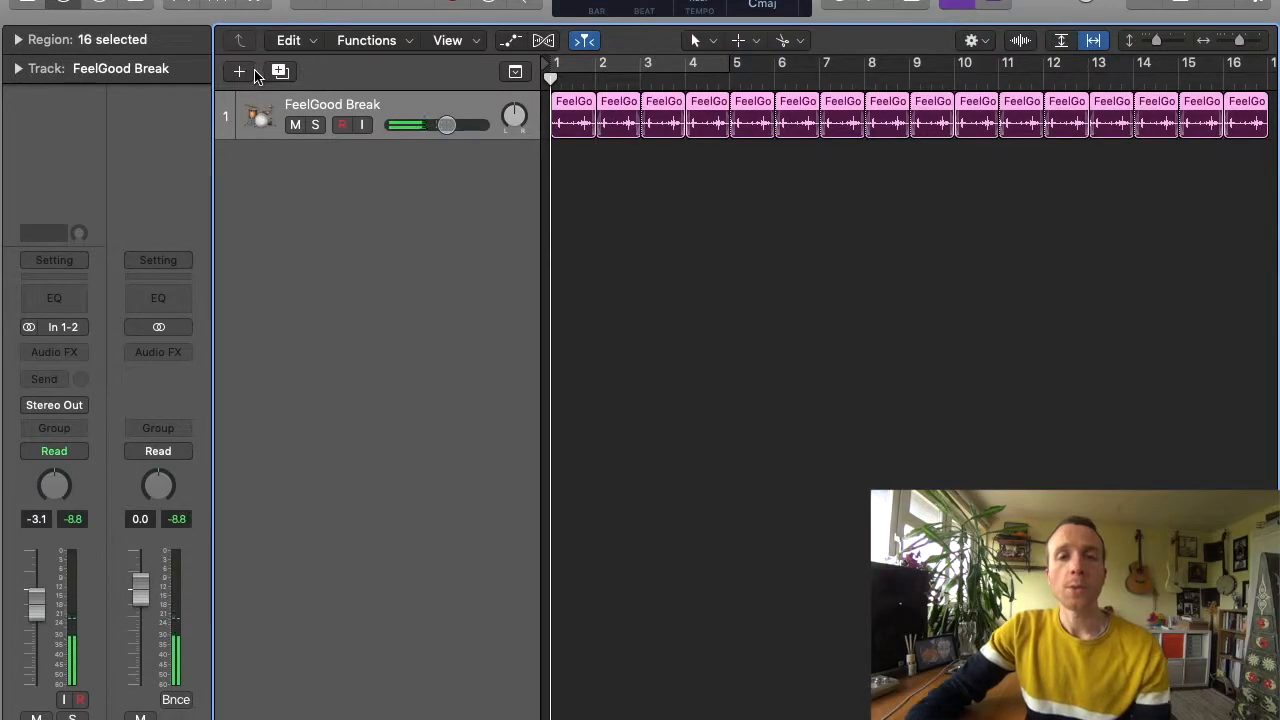
Create one software instrument track with the LABS AU instrument.
key(alt+super+n)
click(429, 11)
click(444, 152)
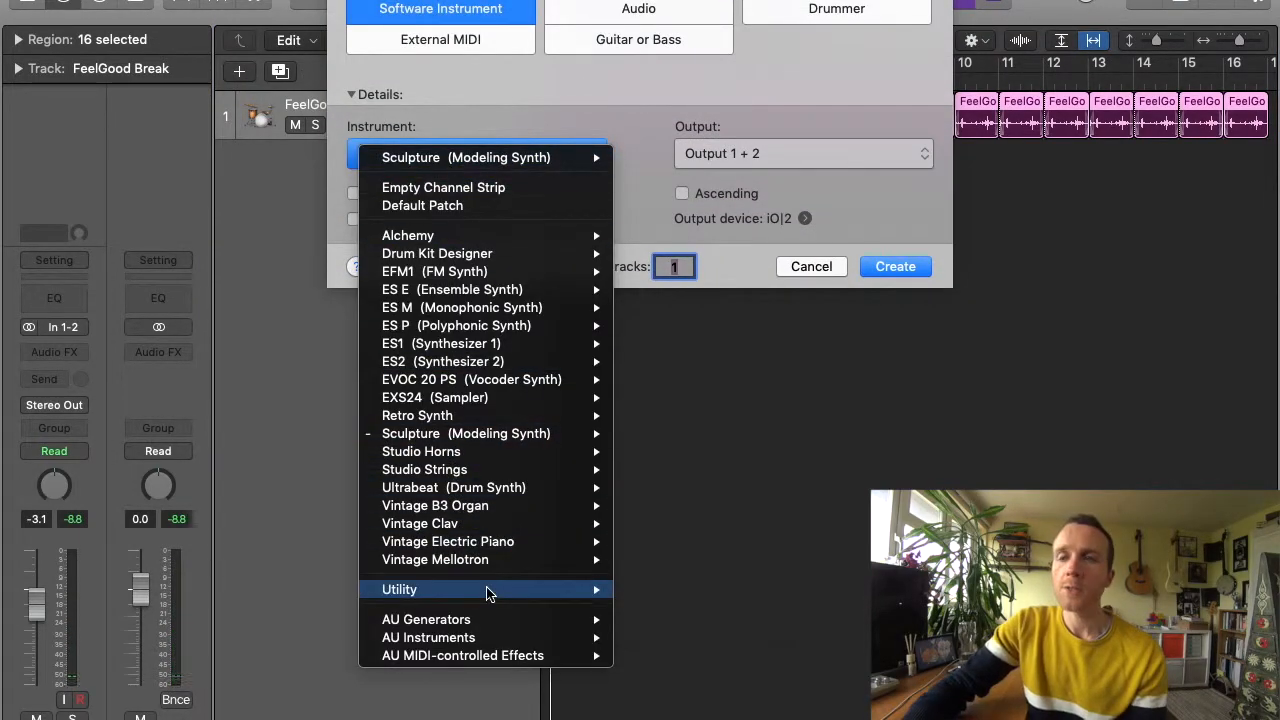
mouse_move(556, 641)
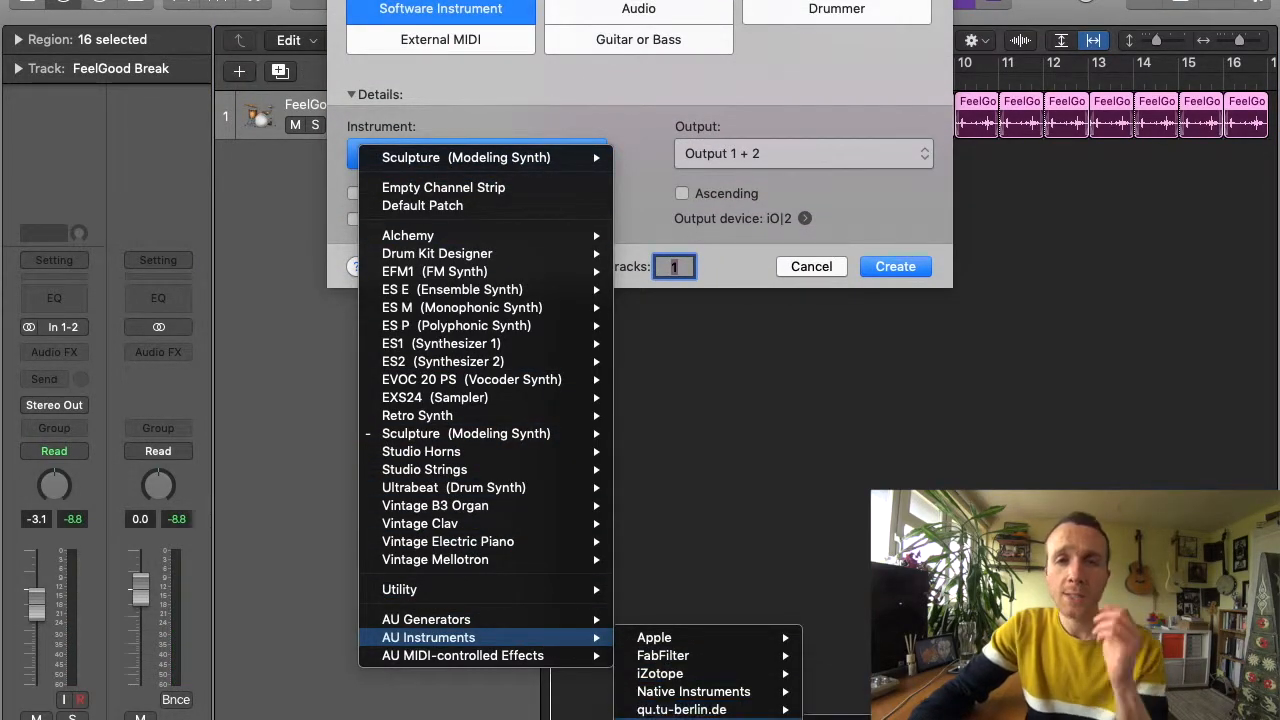
click(838, 718)
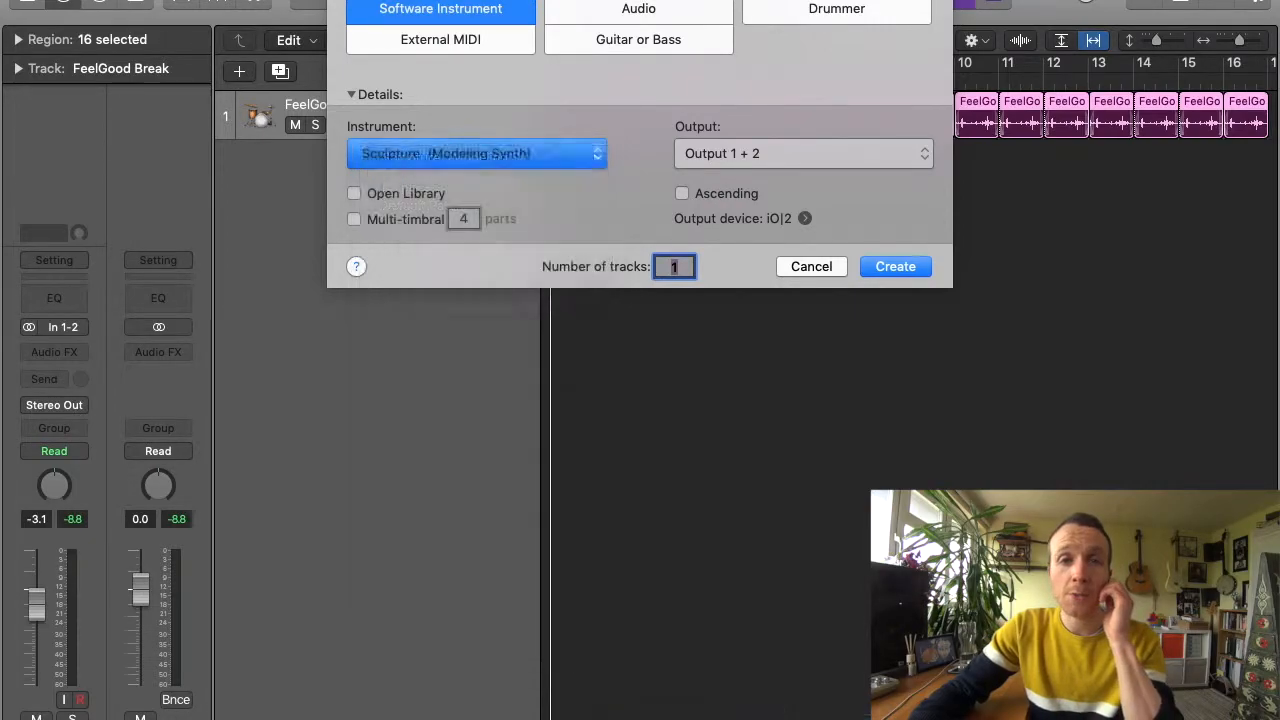
click(894, 266)
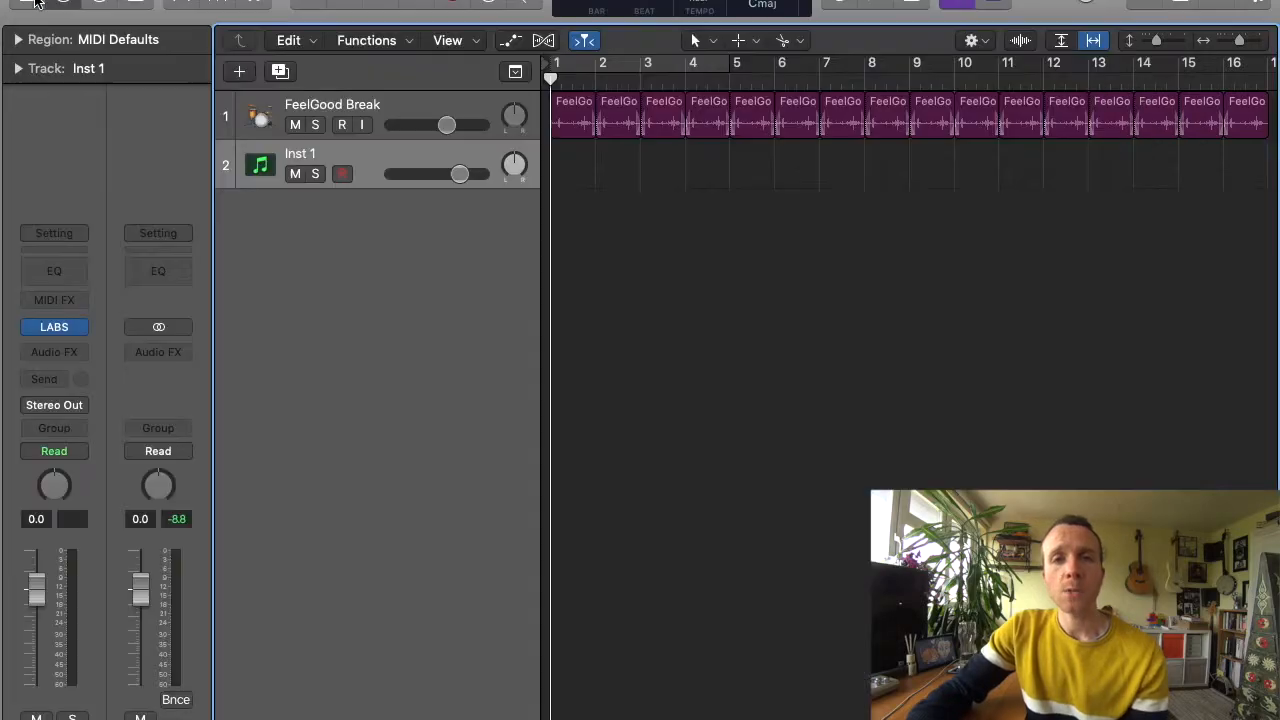
Insert the Chord Trigger MIDI effect on the Inst 1 track and load its Multi parallel 7th Chords preset.
click(36, 2)
click(83, 298)
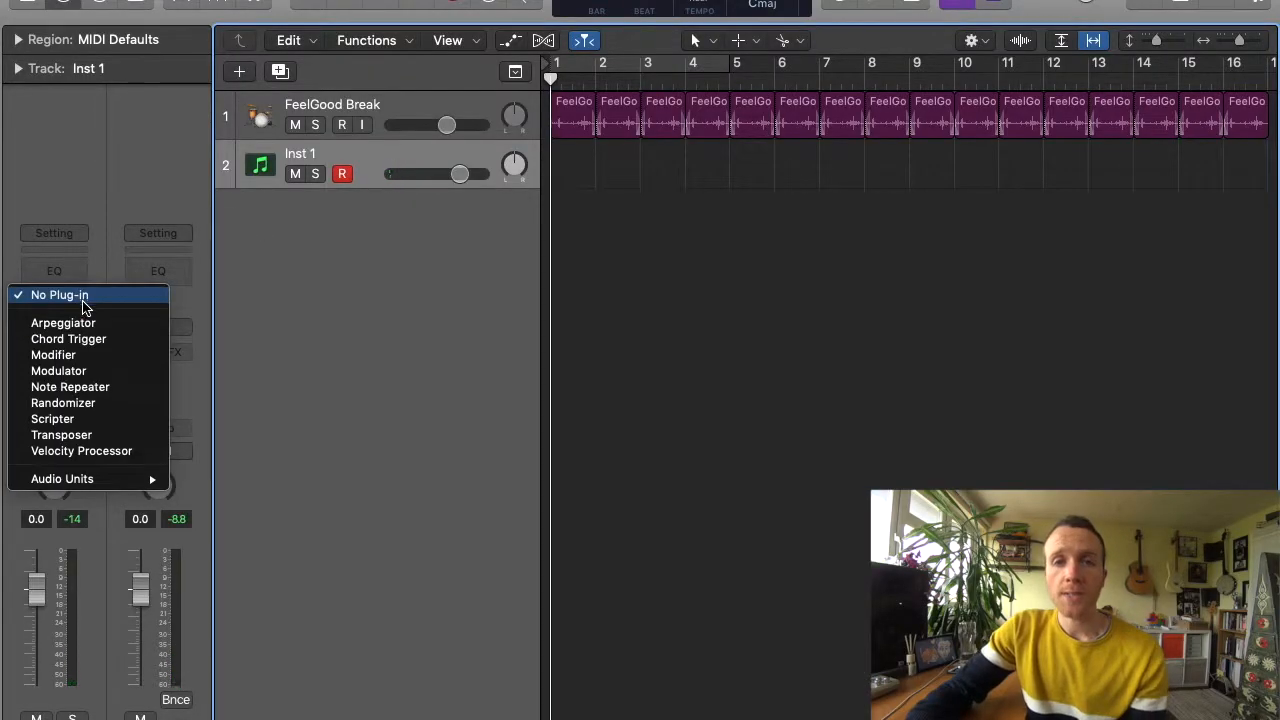
click(92, 345)
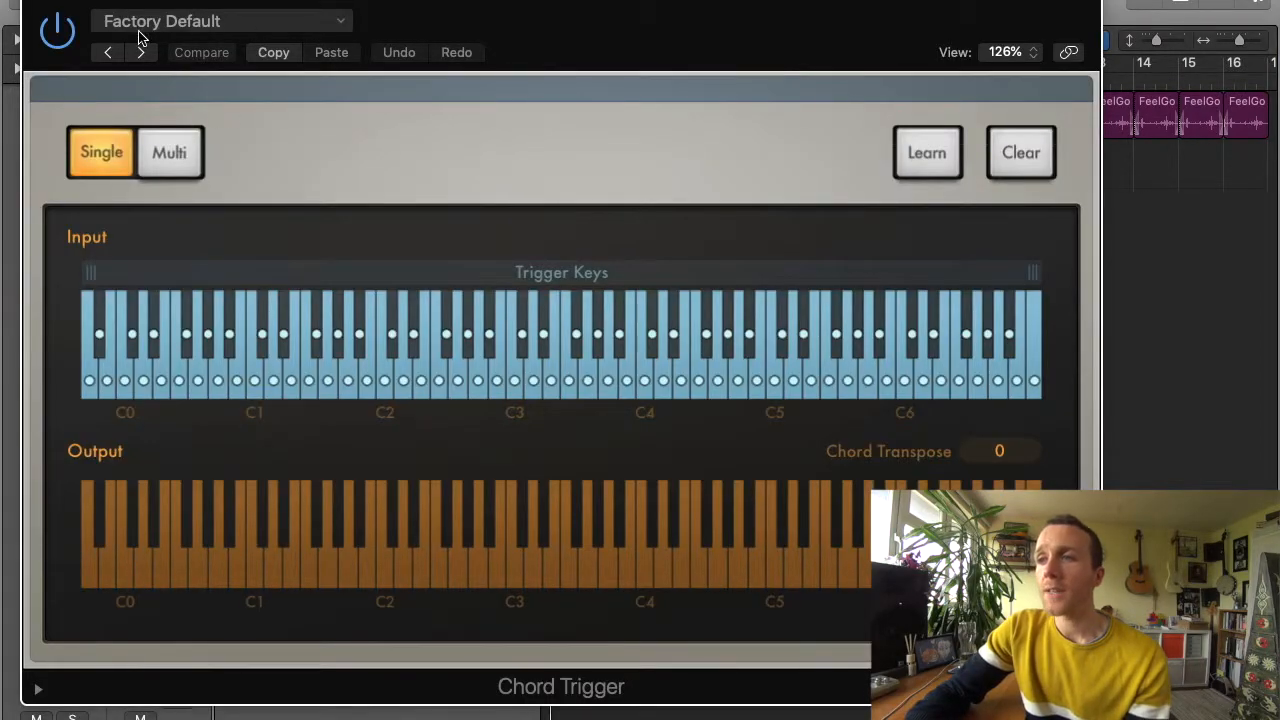
click(126, 21)
mouse_move(415, 403)
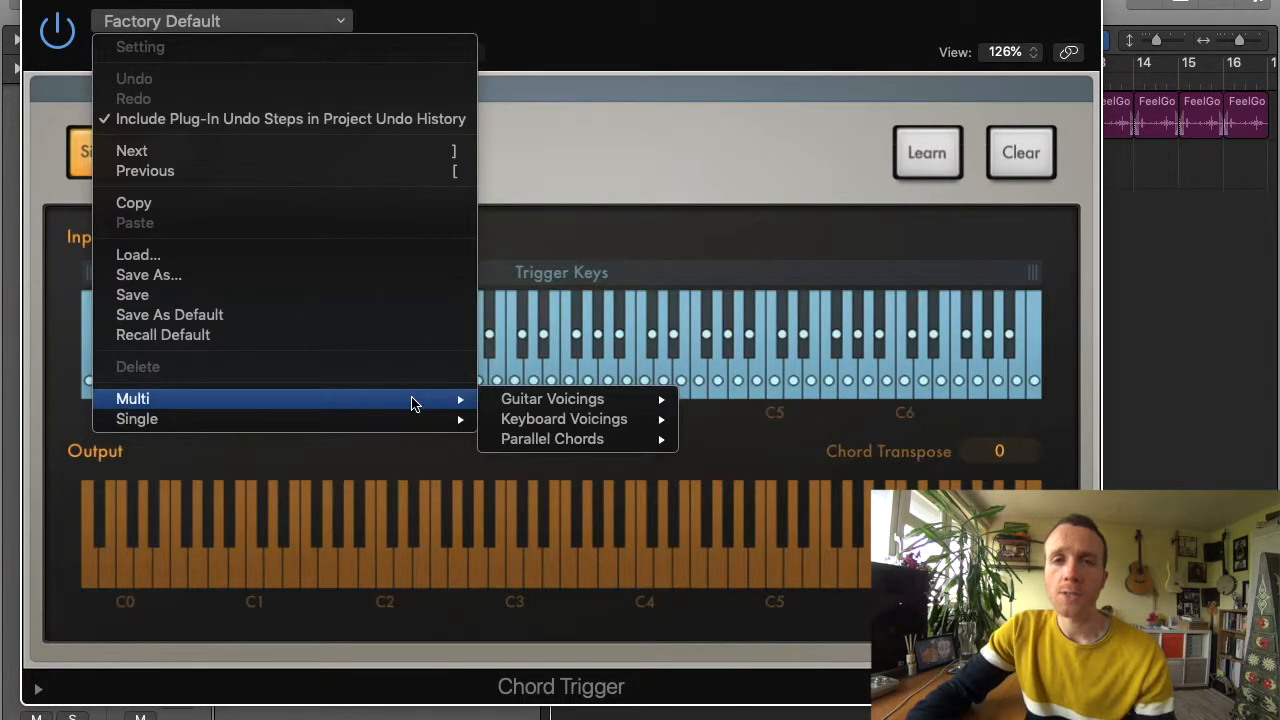
mouse_move(566, 437)
click(708, 440)
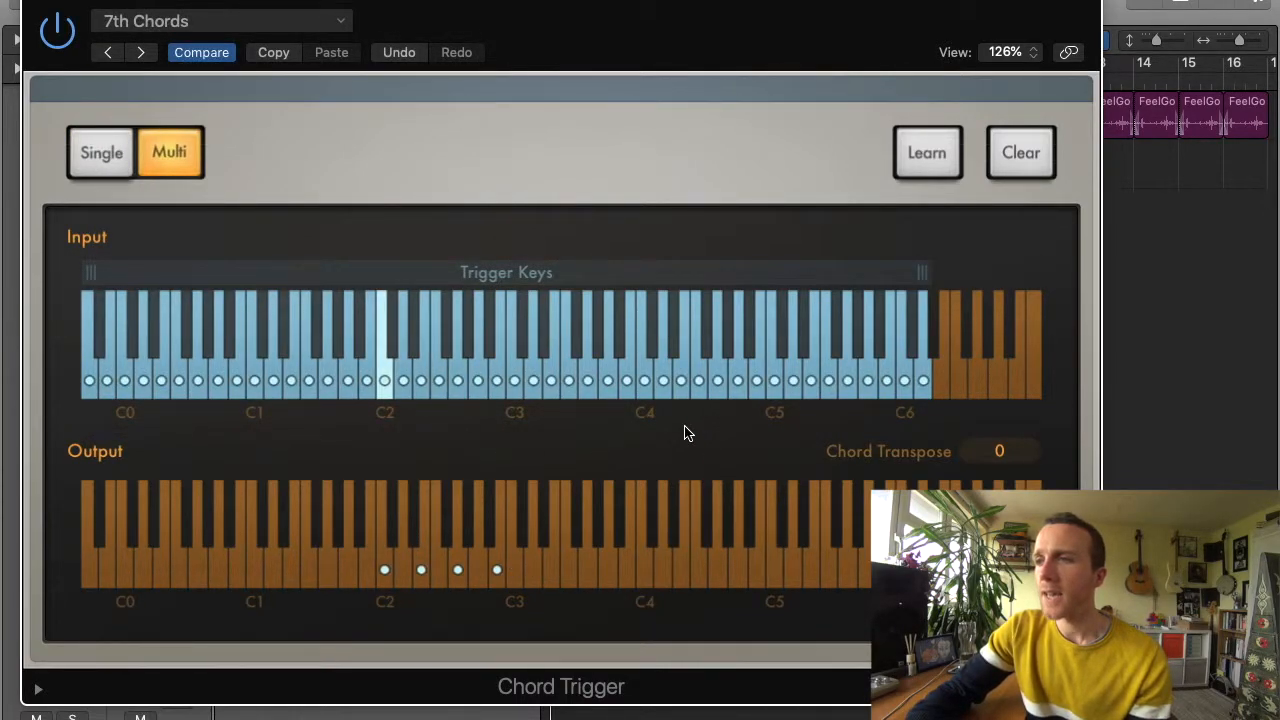
click(30, 0)
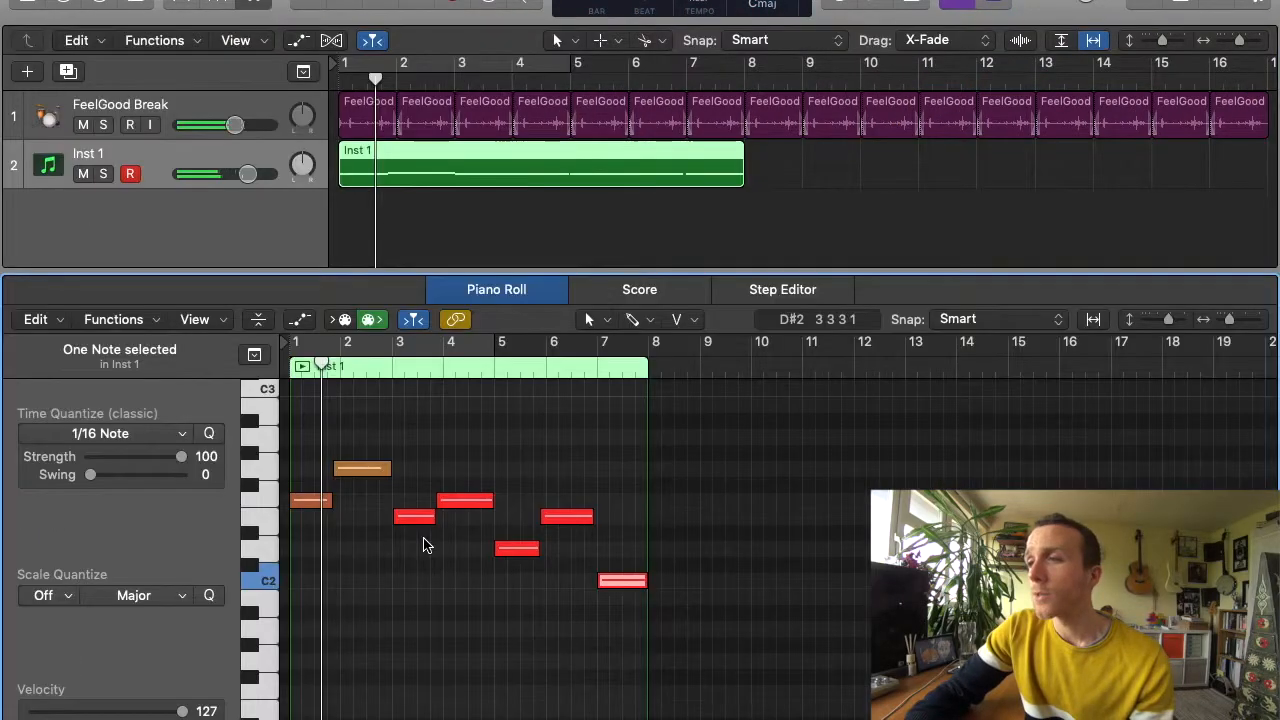
Apply the Random Velocity MIDI transform to all Inst 1 notes with limits of 110 and 90.
click(143, 321)
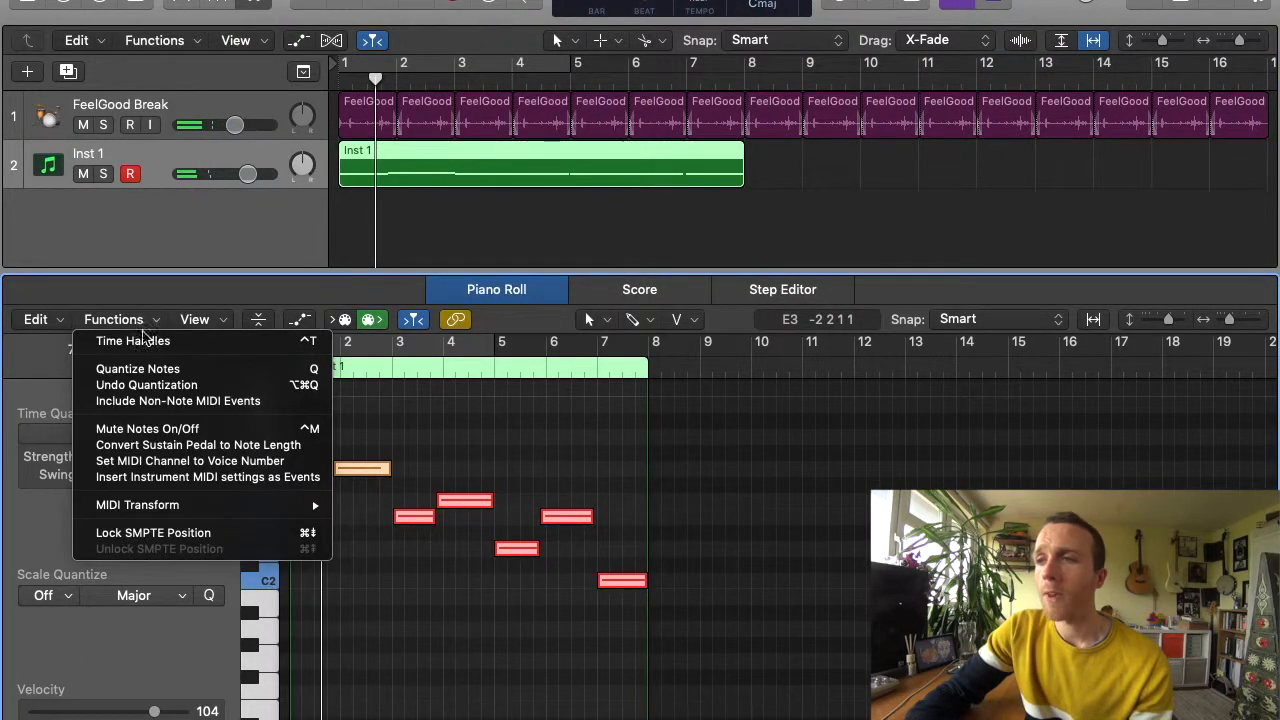
mouse_move(190, 511)
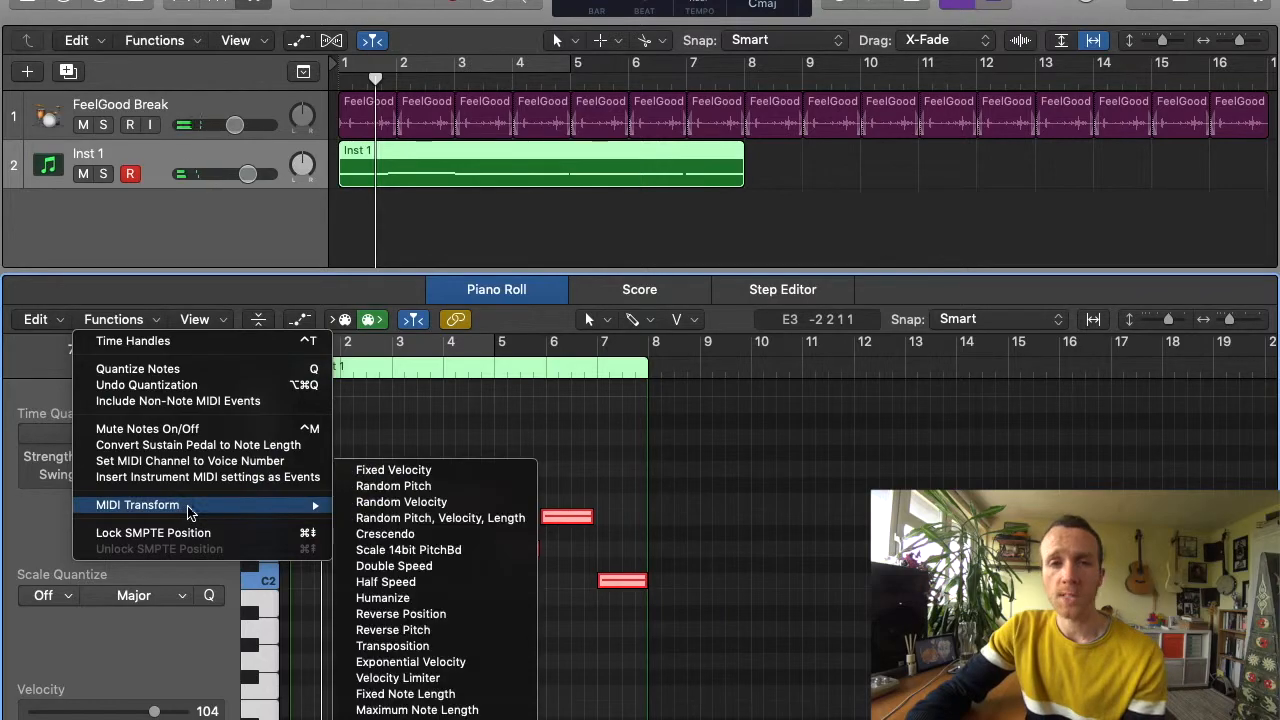
click(395, 502)
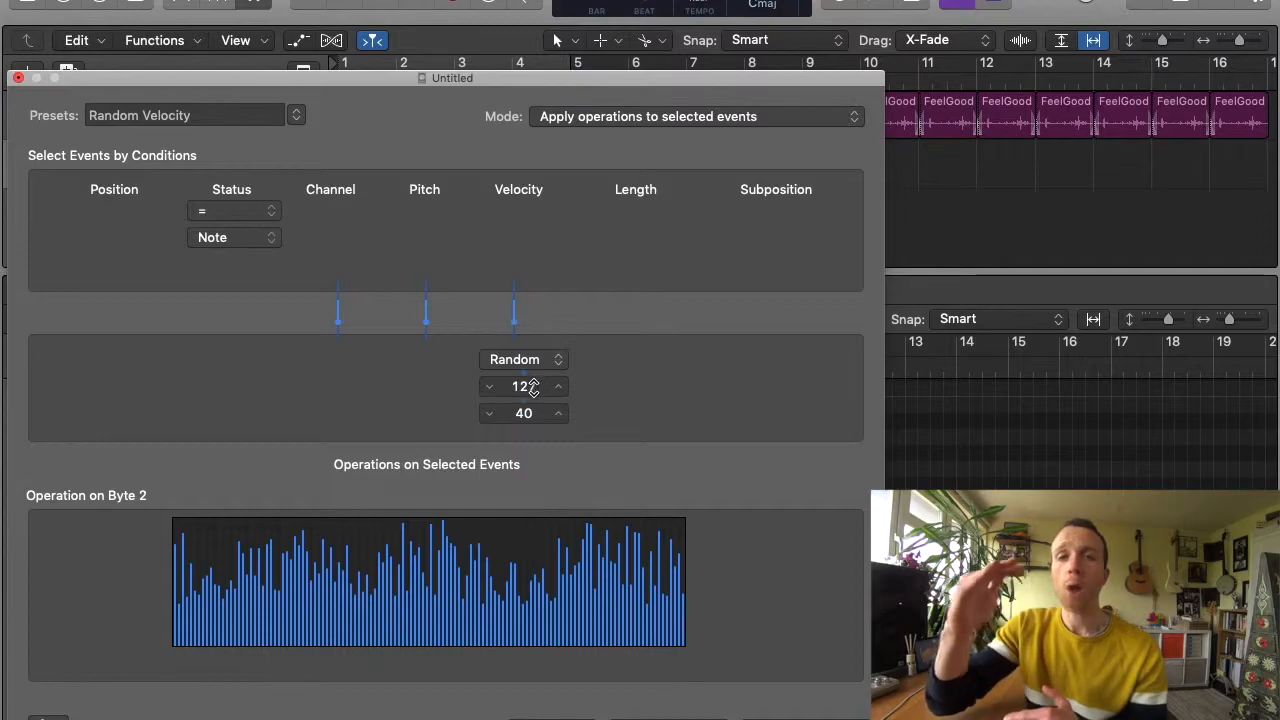
mouse_move(533, 388)
mouse_down()
mouse_move(533, 407)
mouse_move(535, 363)
mouse_up()
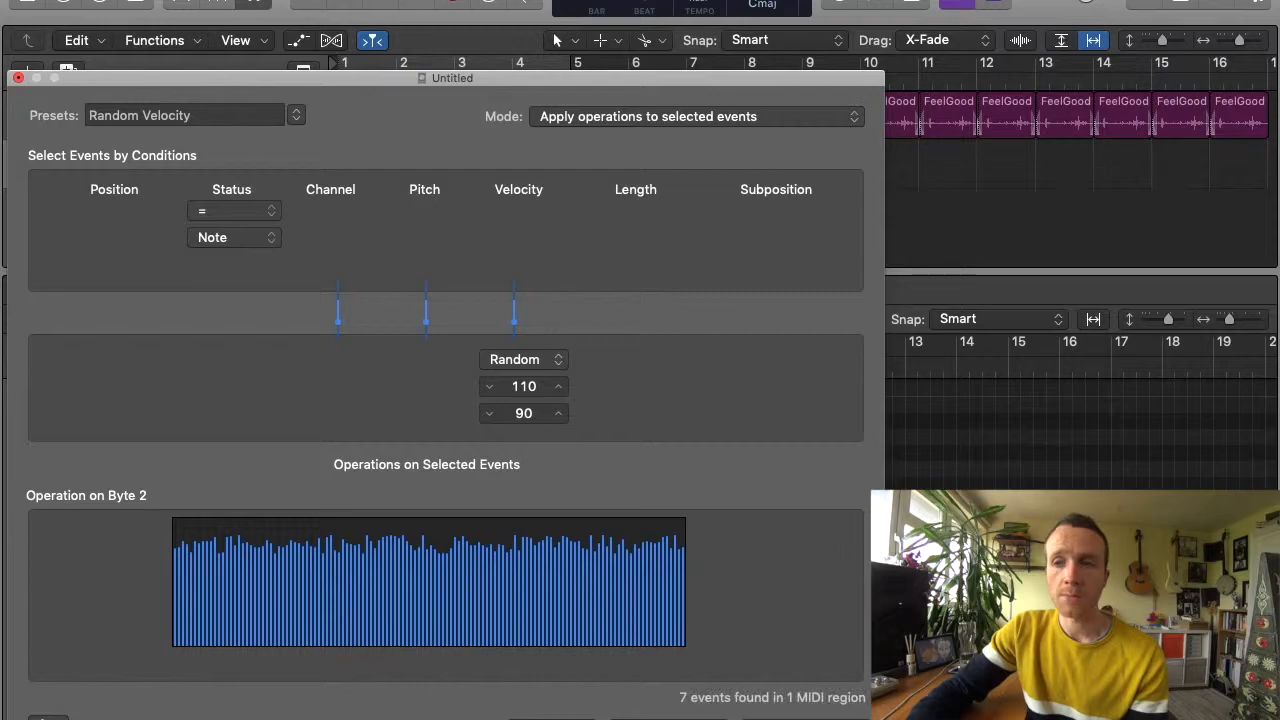
click(18, 78)
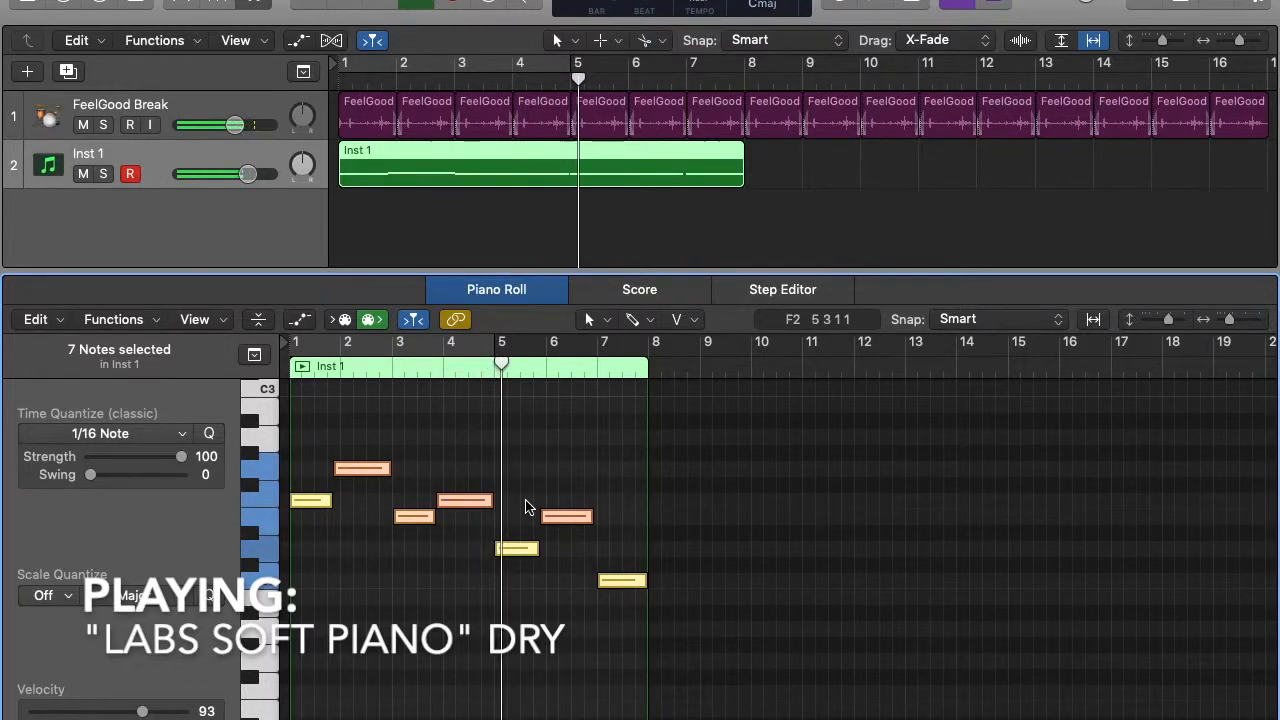
Switch to Audio MIDI Setup and show the MIDI Studio window.
scroll(472, 526, up, 3)
scroll(472, 526, left, 3)
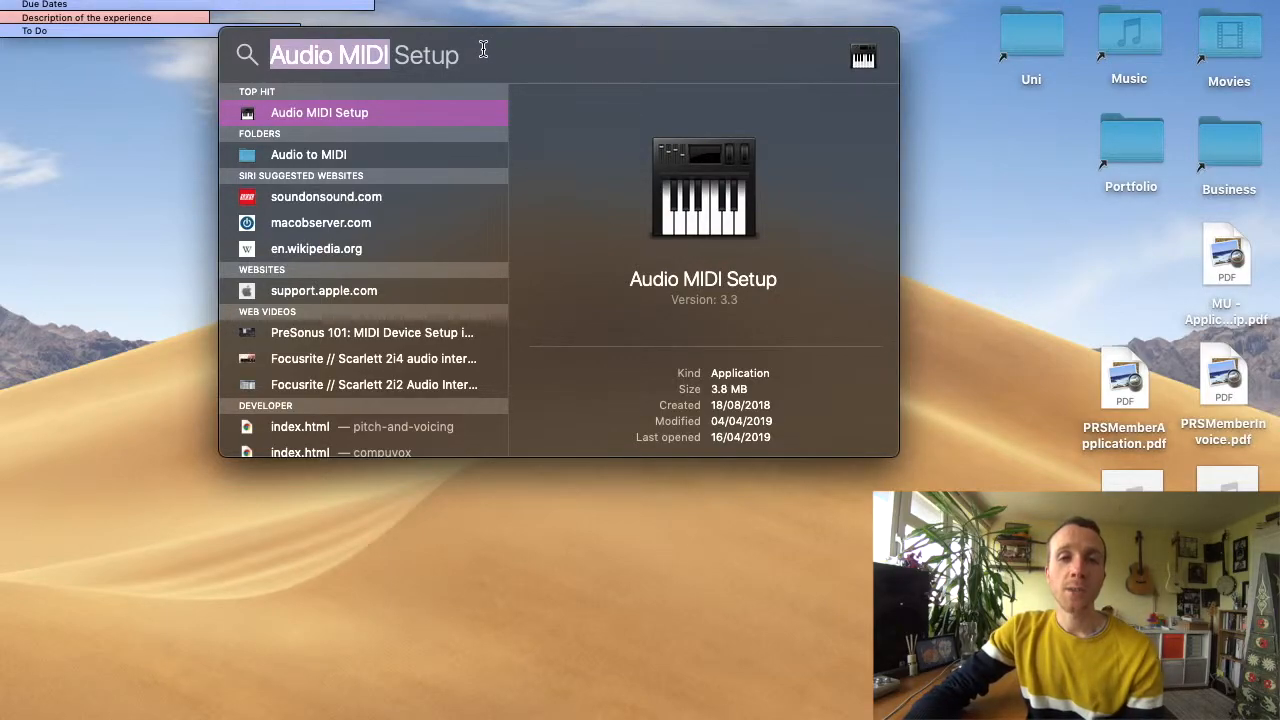
text(Audio M)
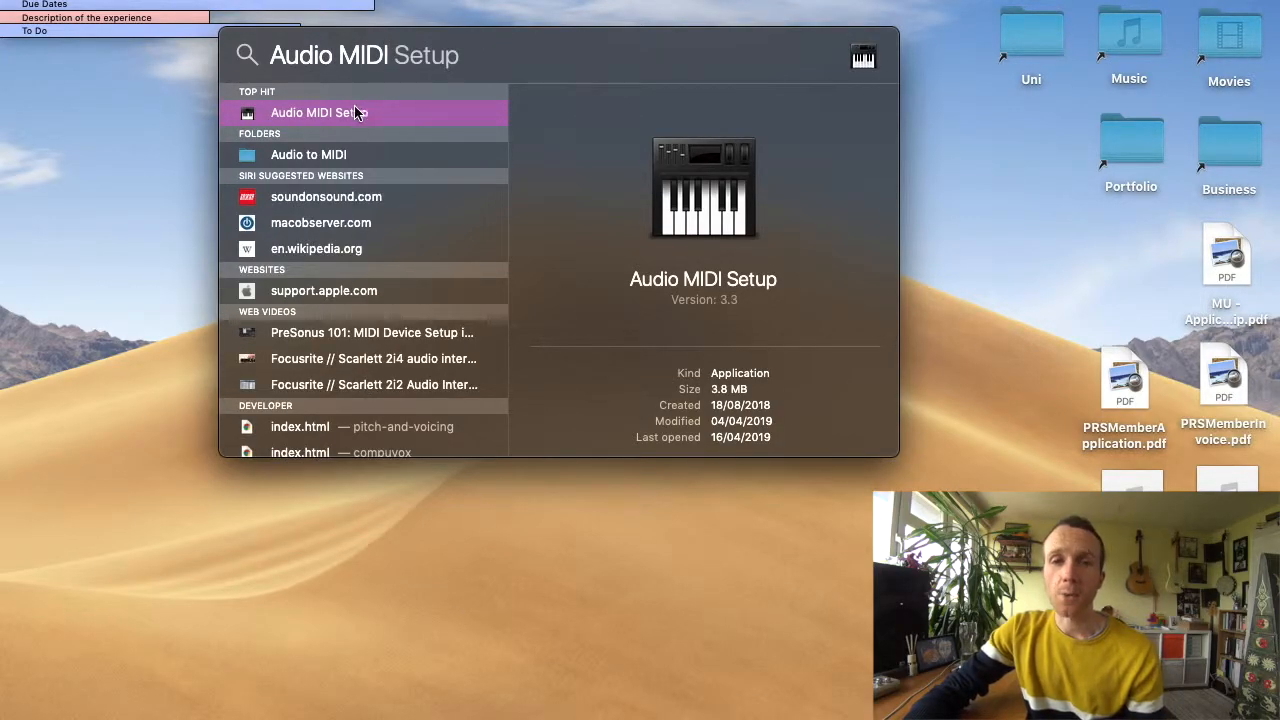
key(Return)
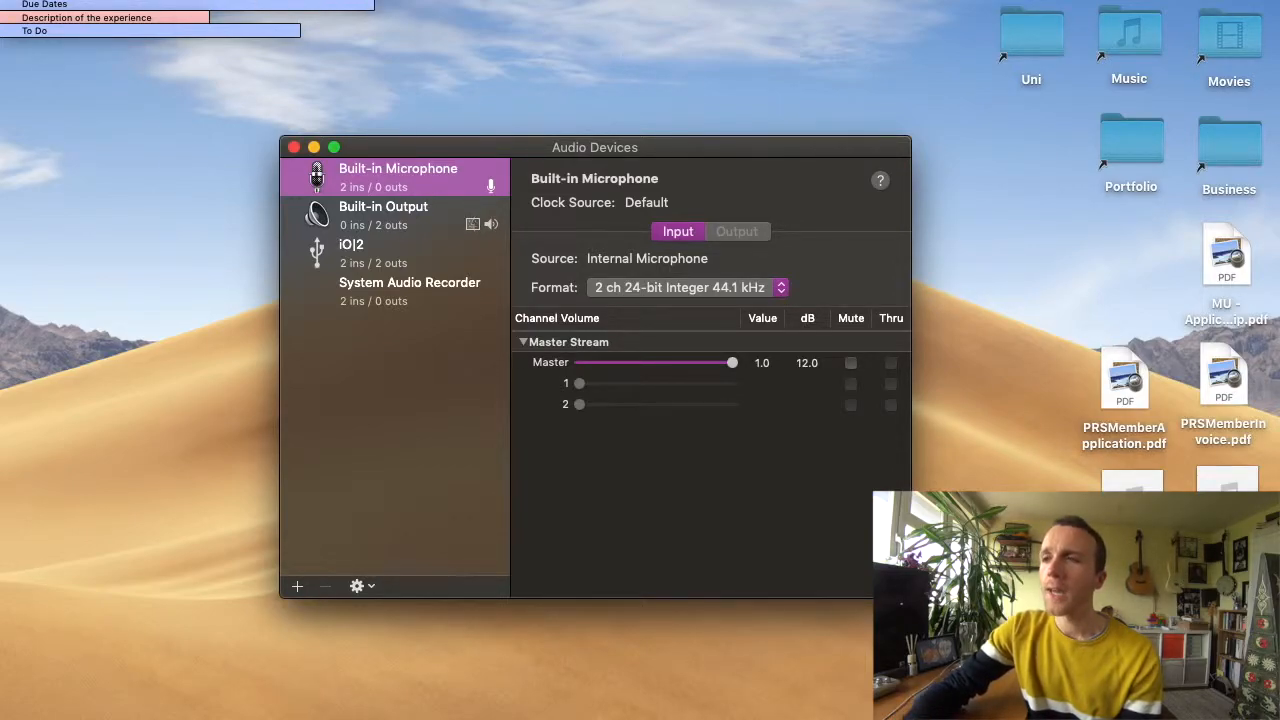
click(203, 0)
mouse_move(312, 0)
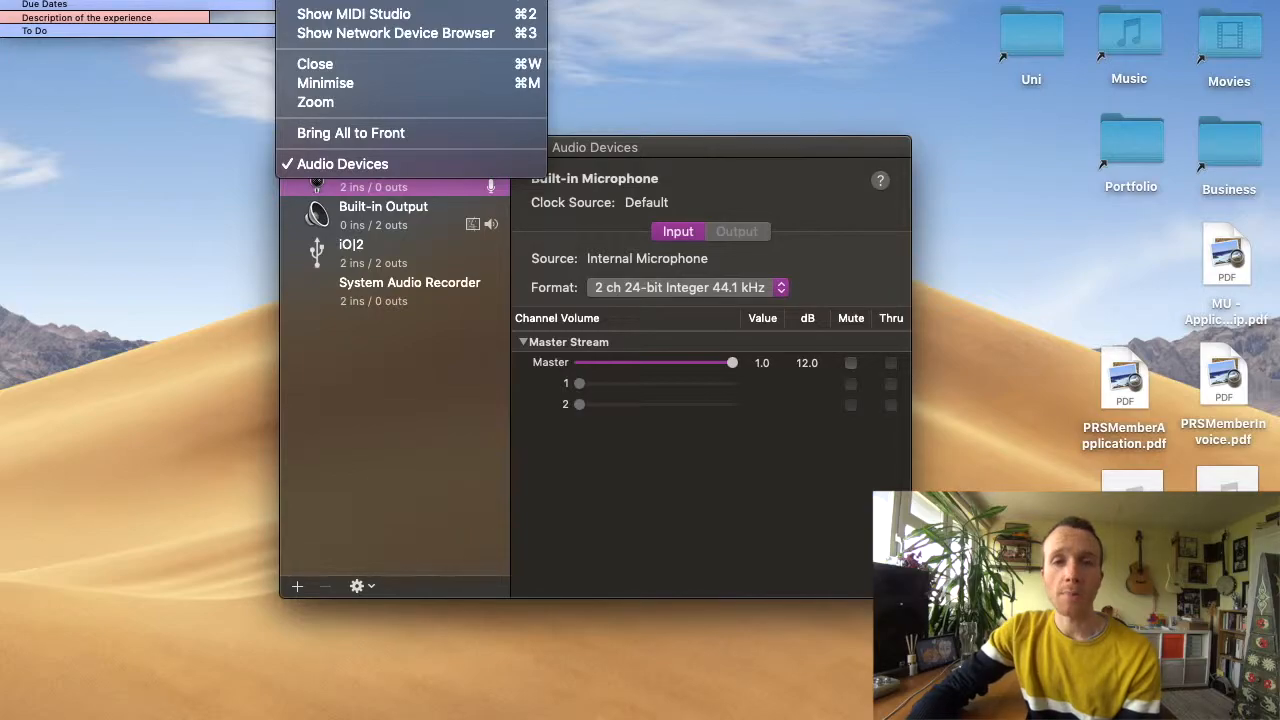
click(326, 16)
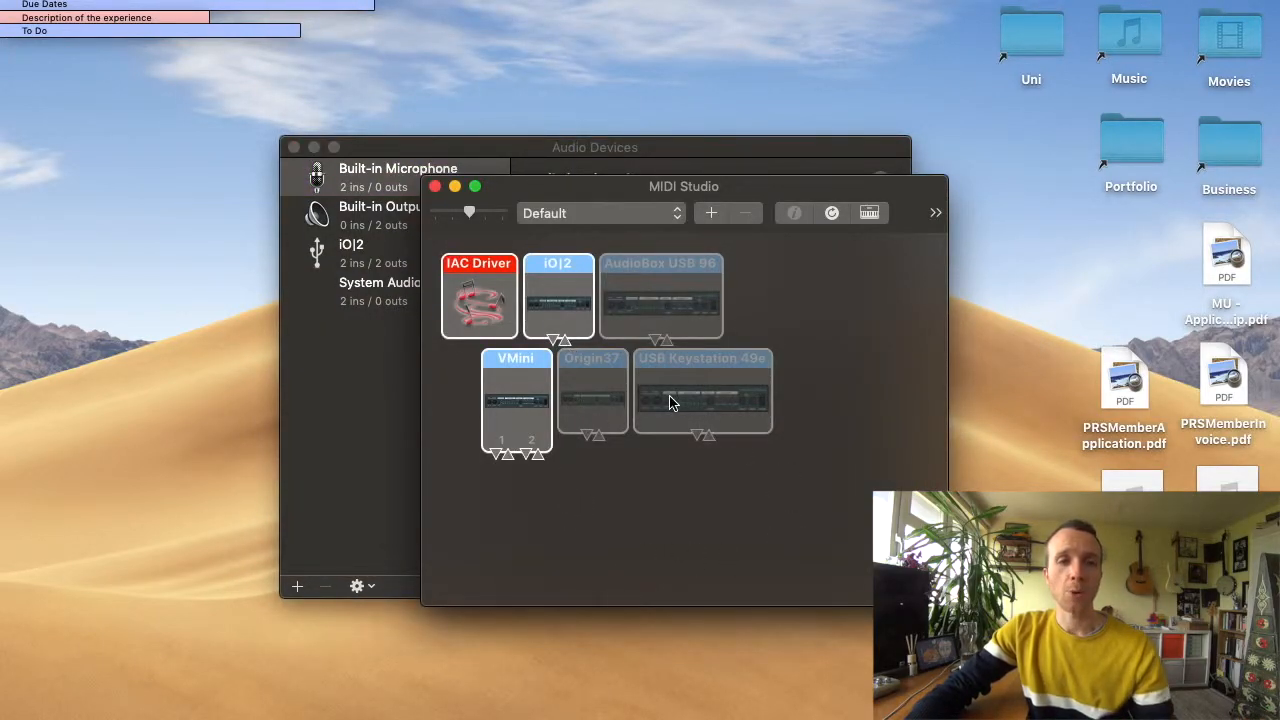
Open the IAC Driver's properties and make sure the device is set online.
double_click(516, 305)
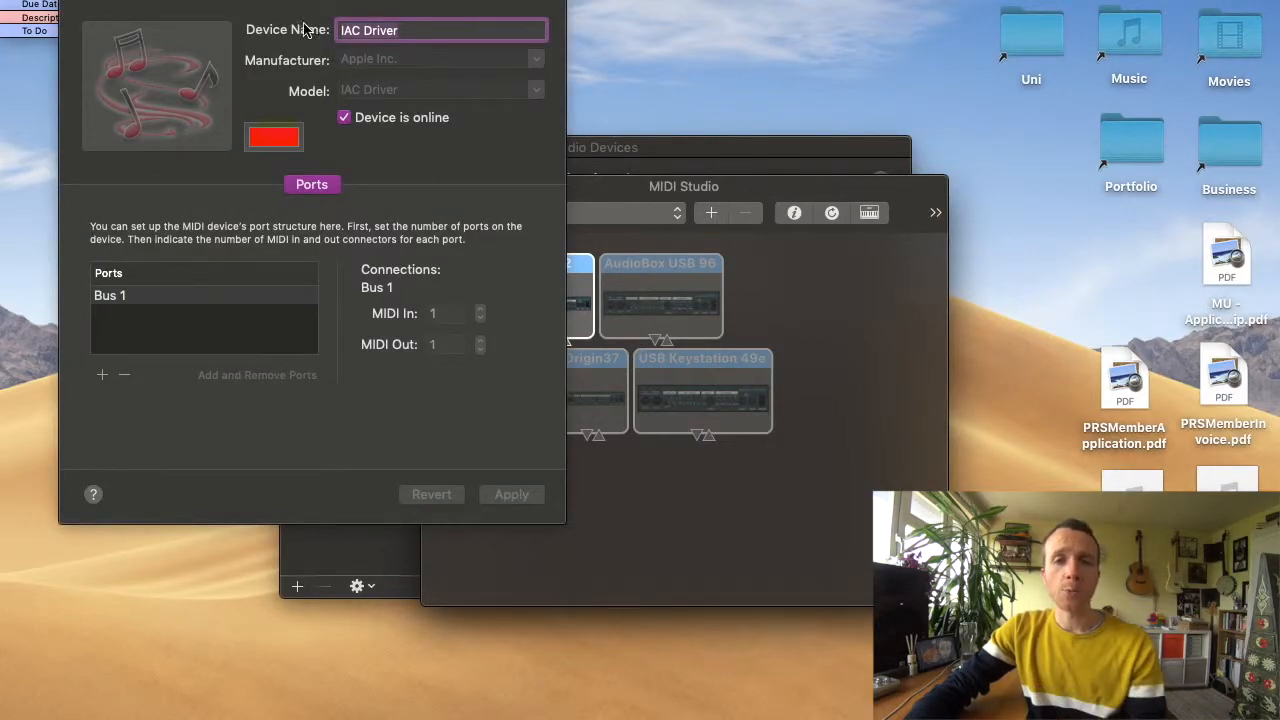
drag(281, 6, 638, 131)
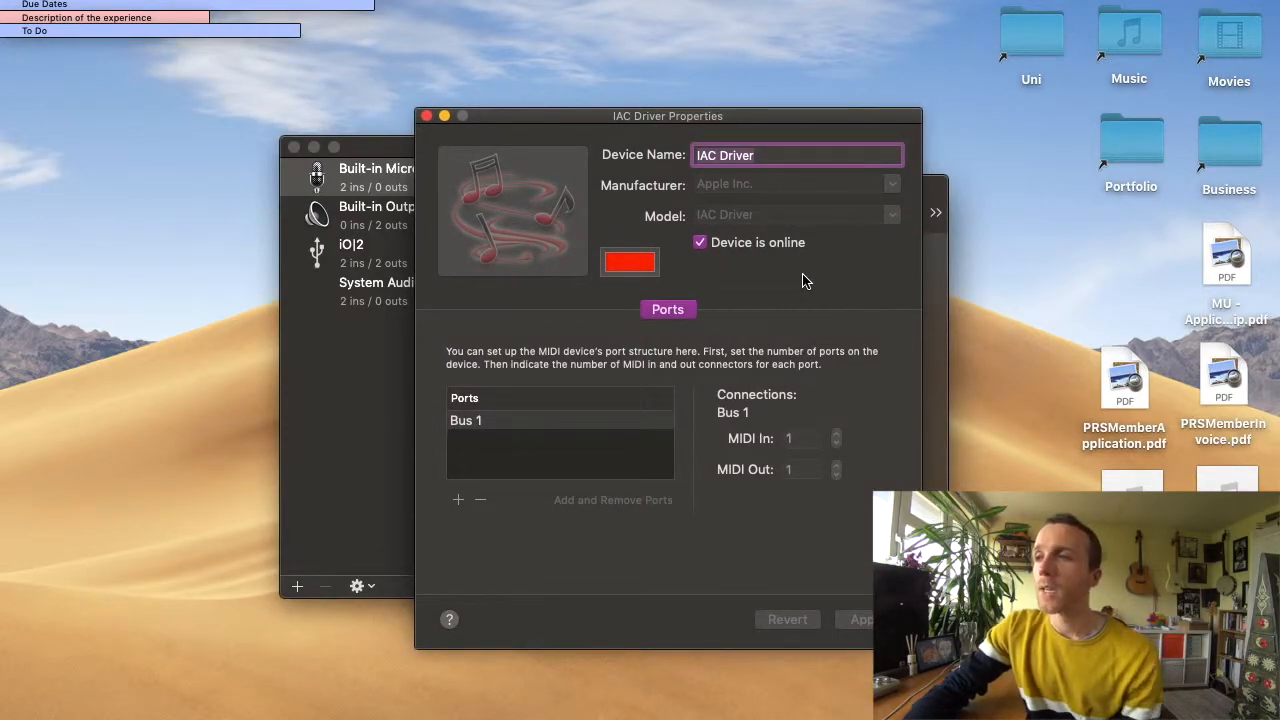
click(701, 248)
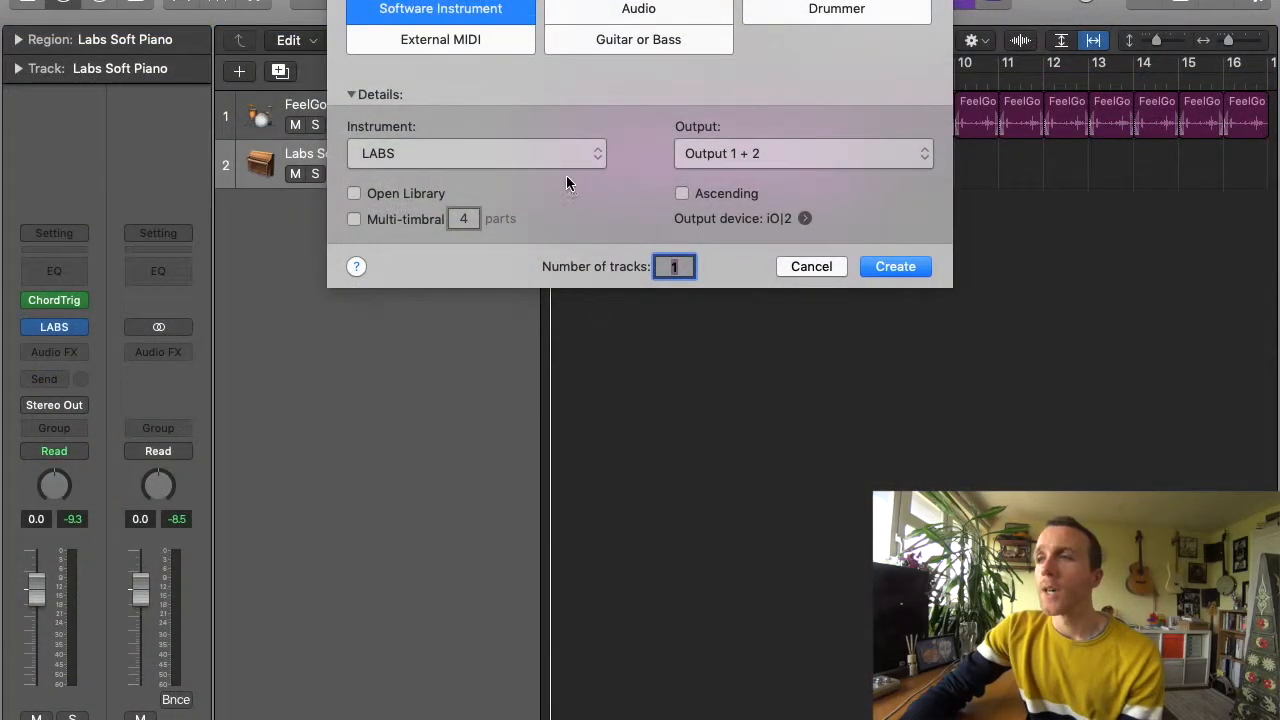
Create one new software instrument track with External Instrument as its instrument.
click(530, 156)
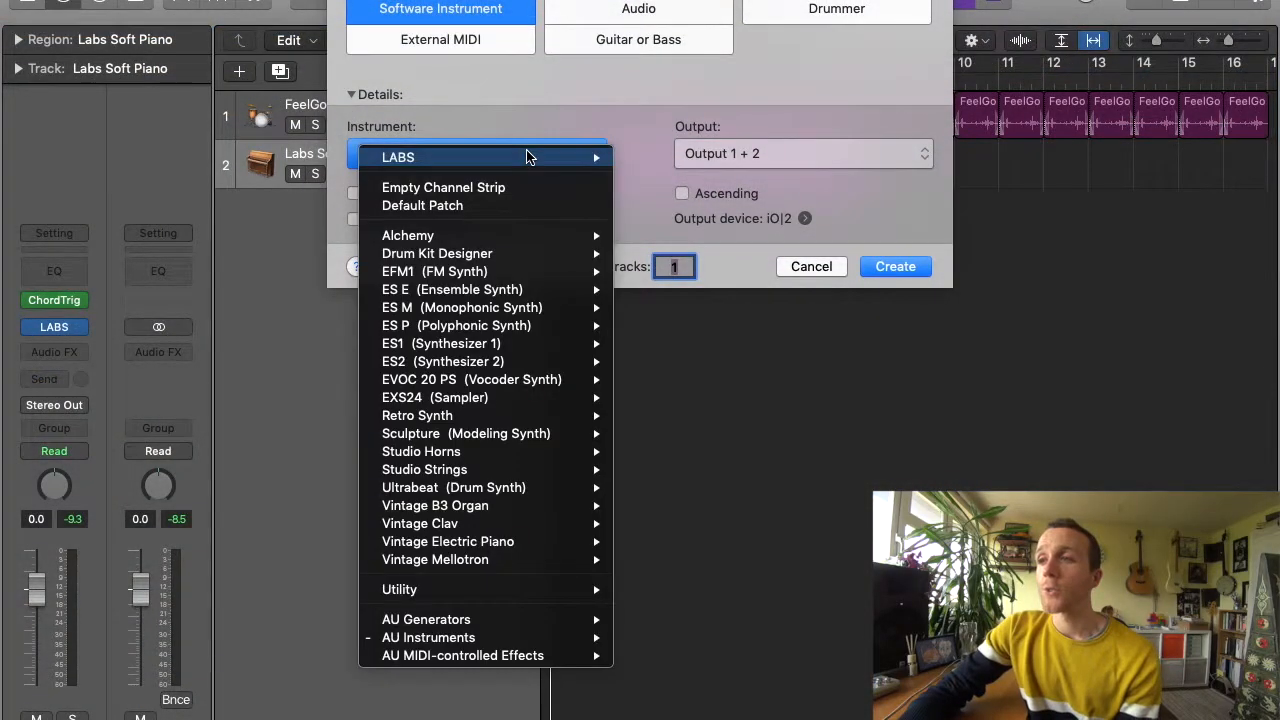
mouse_move(553, 595)
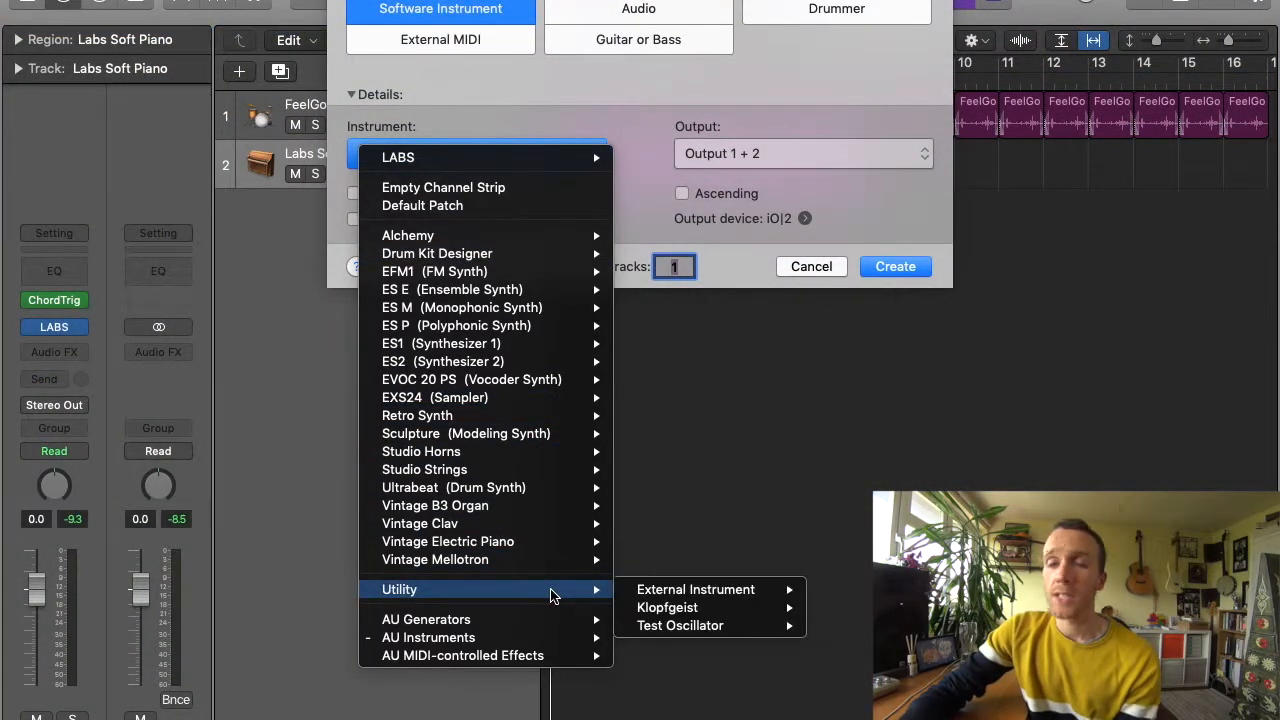
click(672, 589)
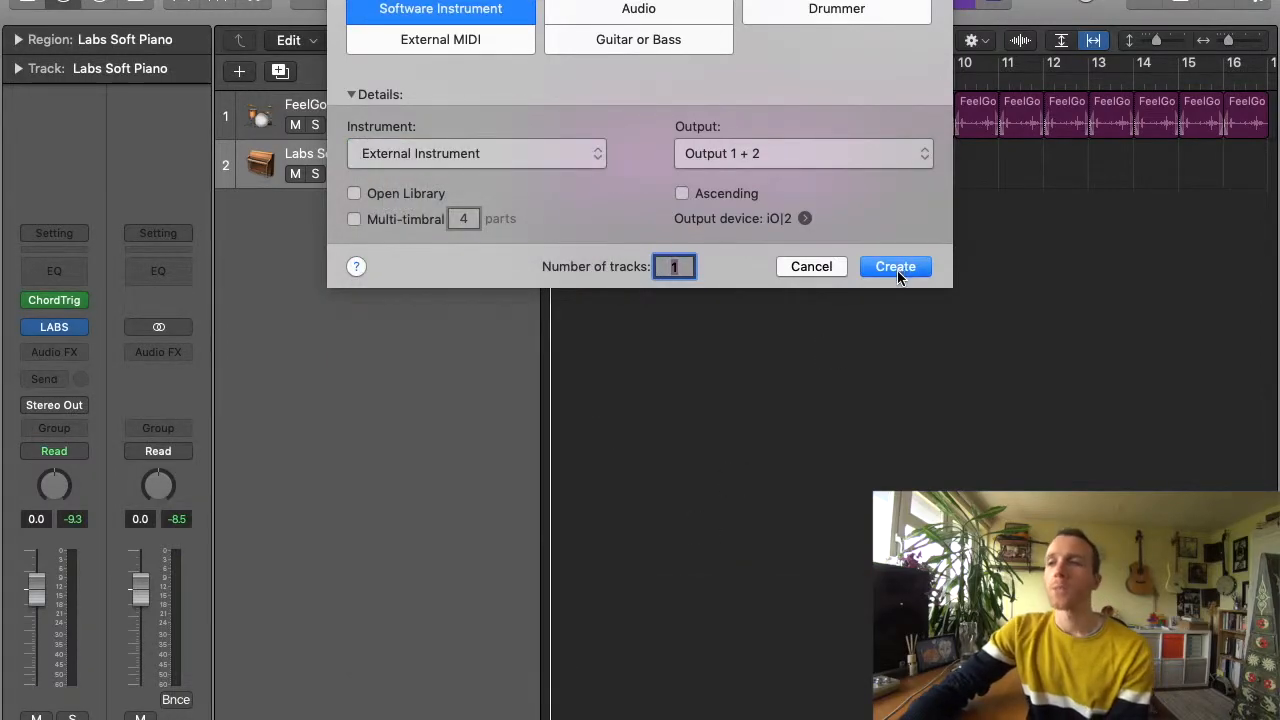
click(895, 267)
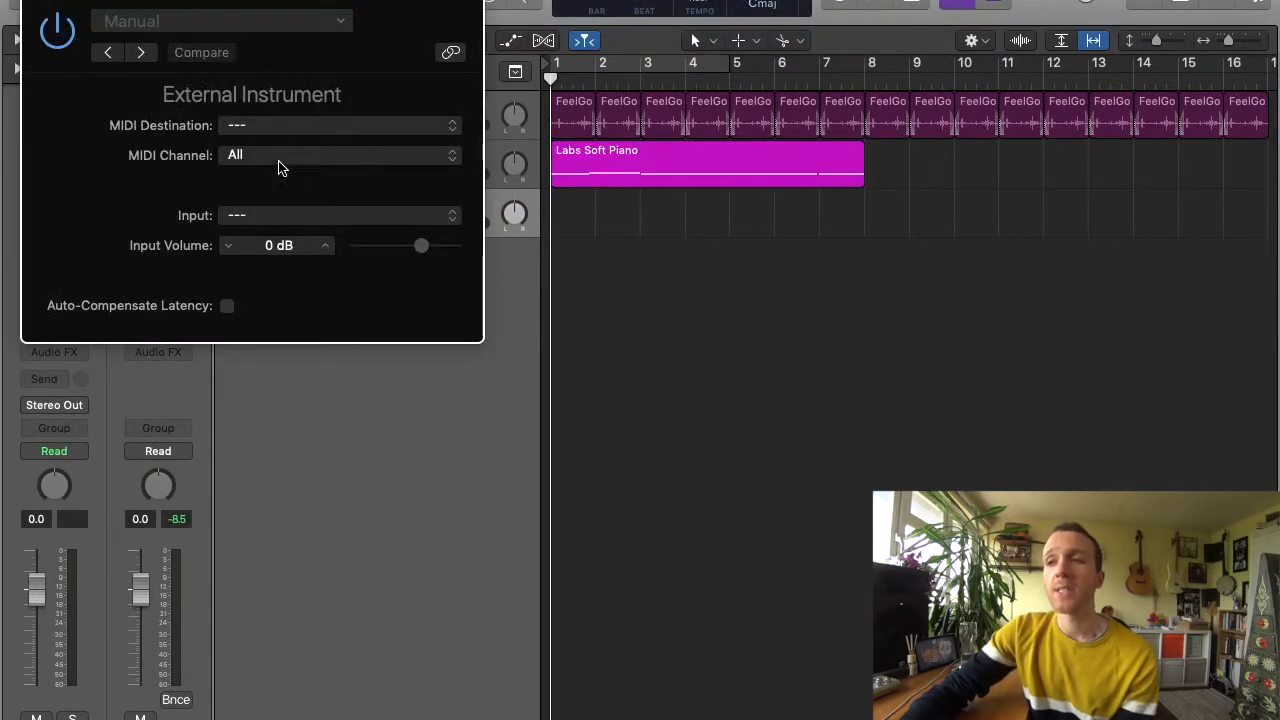
Set the External Instrument's MIDI destination to IAC Driver Bus 1 and its input to 1-2, and close the plug-in window.
click(252, 126)
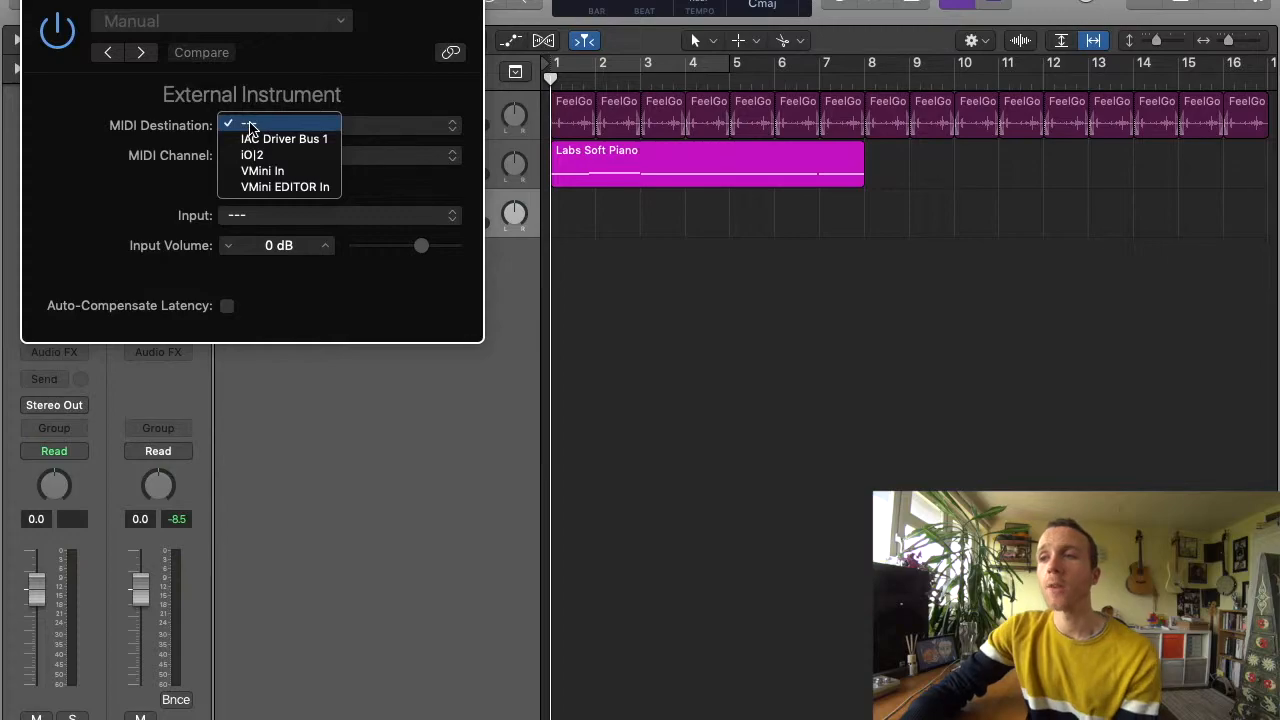
click(260, 136)
click(262, 215)
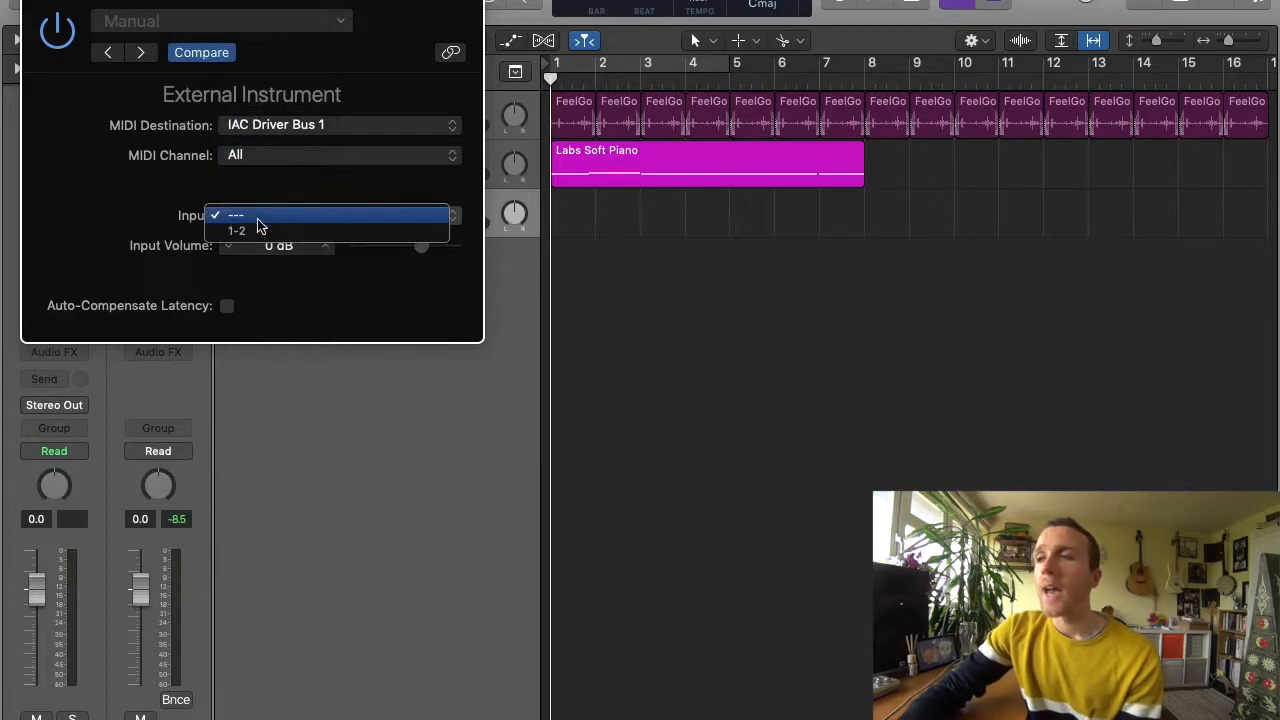
click(258, 229)
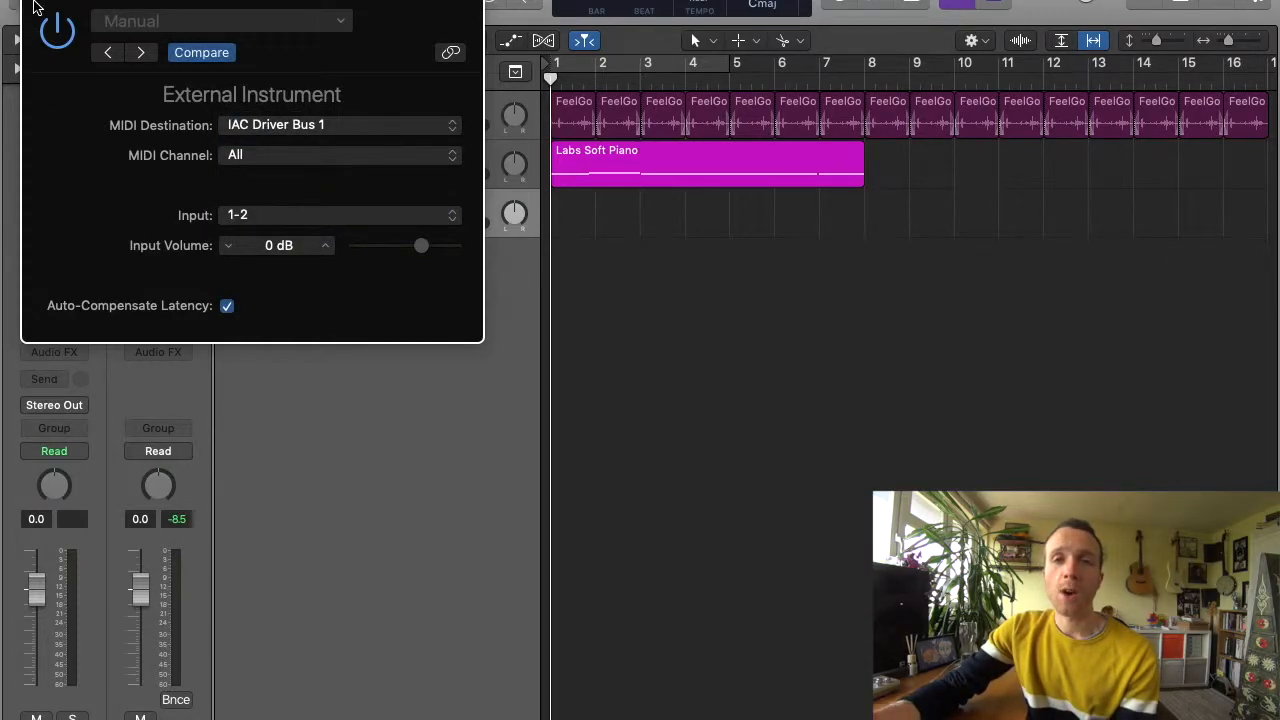
click(38, 5)
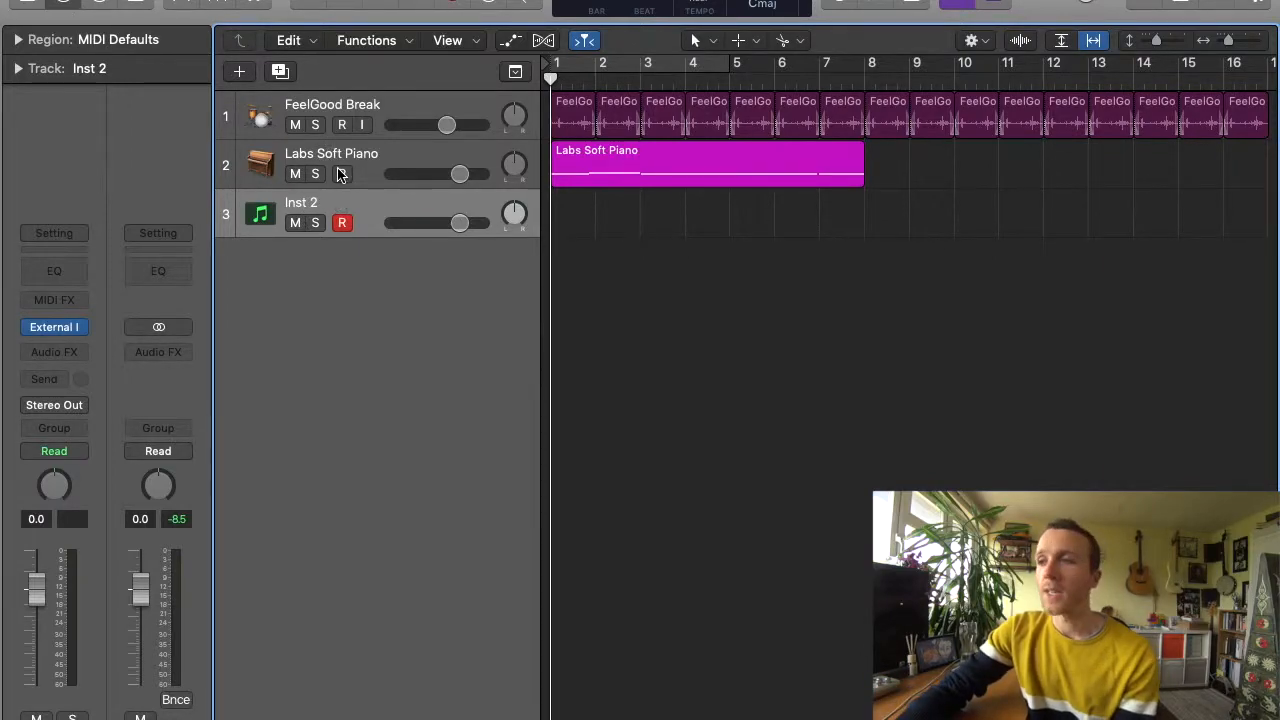
Move the Chord Trigger MIDI effect from the Labs Soft Piano channel to the Inst 2 channel in the mixer.
key(x)
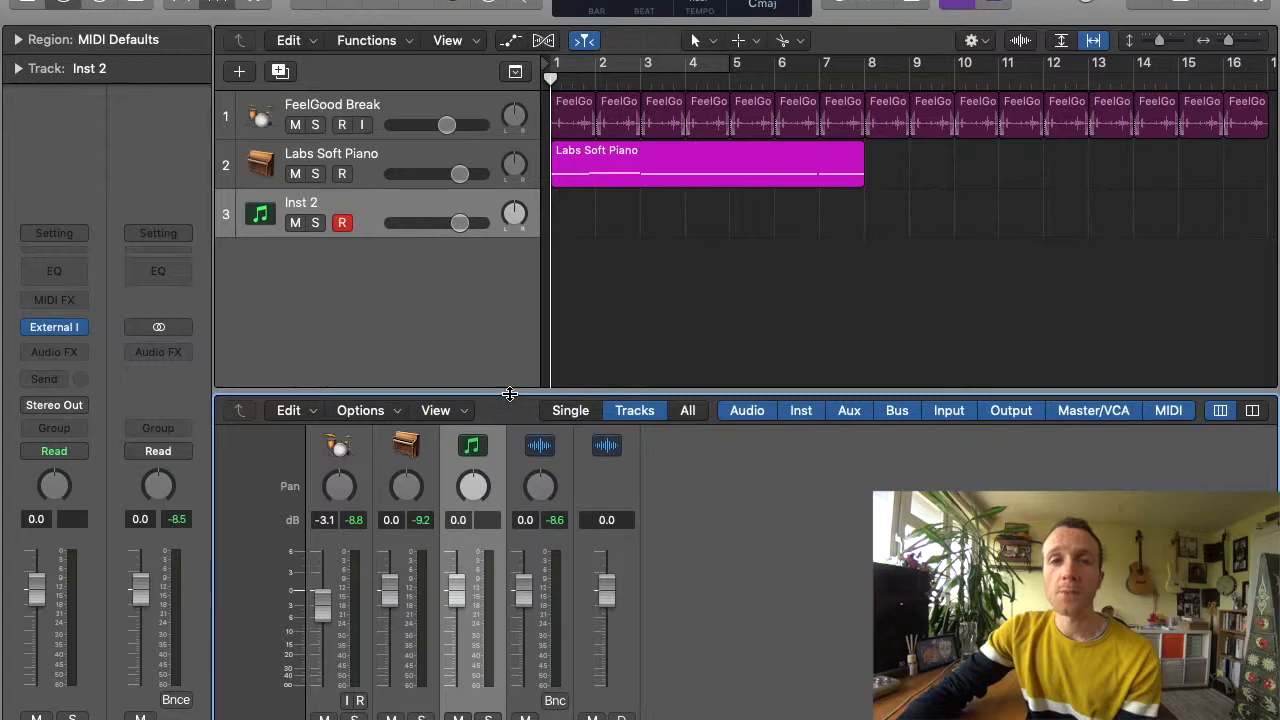
drag(509, 393, 505, 182)
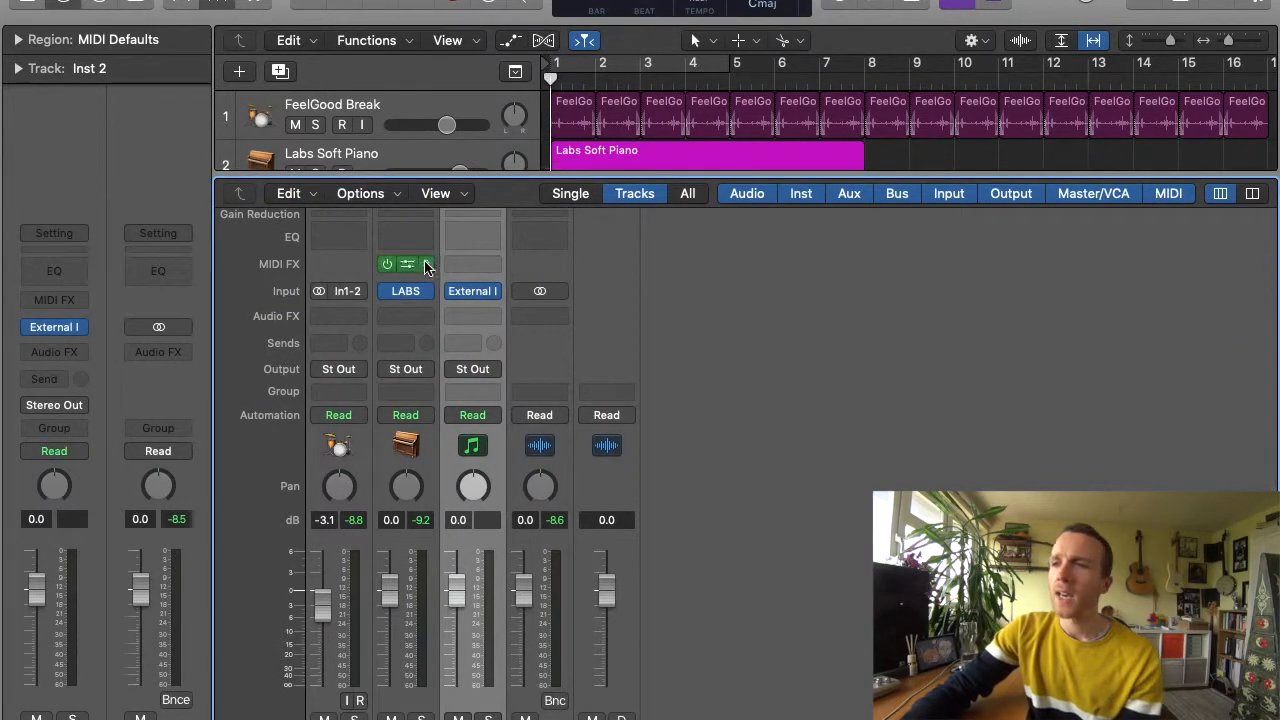
drag(408, 266, 478, 266)
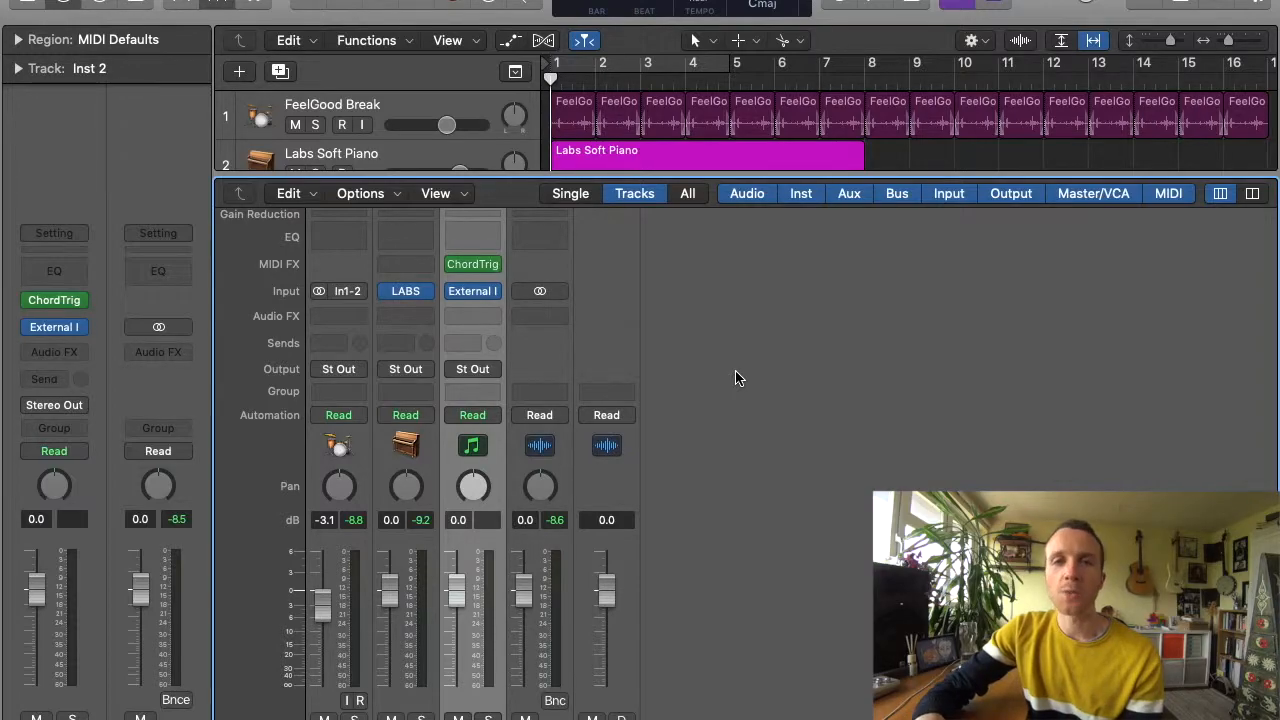
key(x)
Move the Labs Soft Piano region to the Inst 2 track and record the triggered chords onto the Labs Soft Piano track.
drag(591, 174, 593, 212)
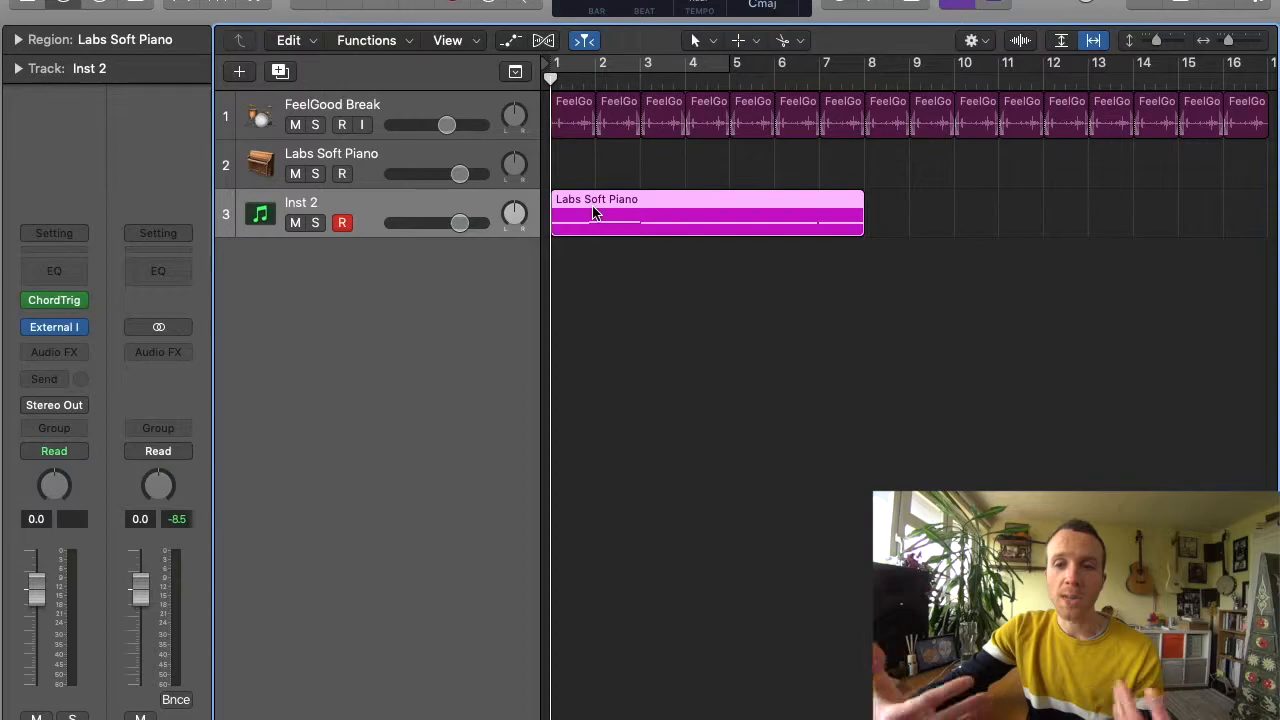
click(356, 168)
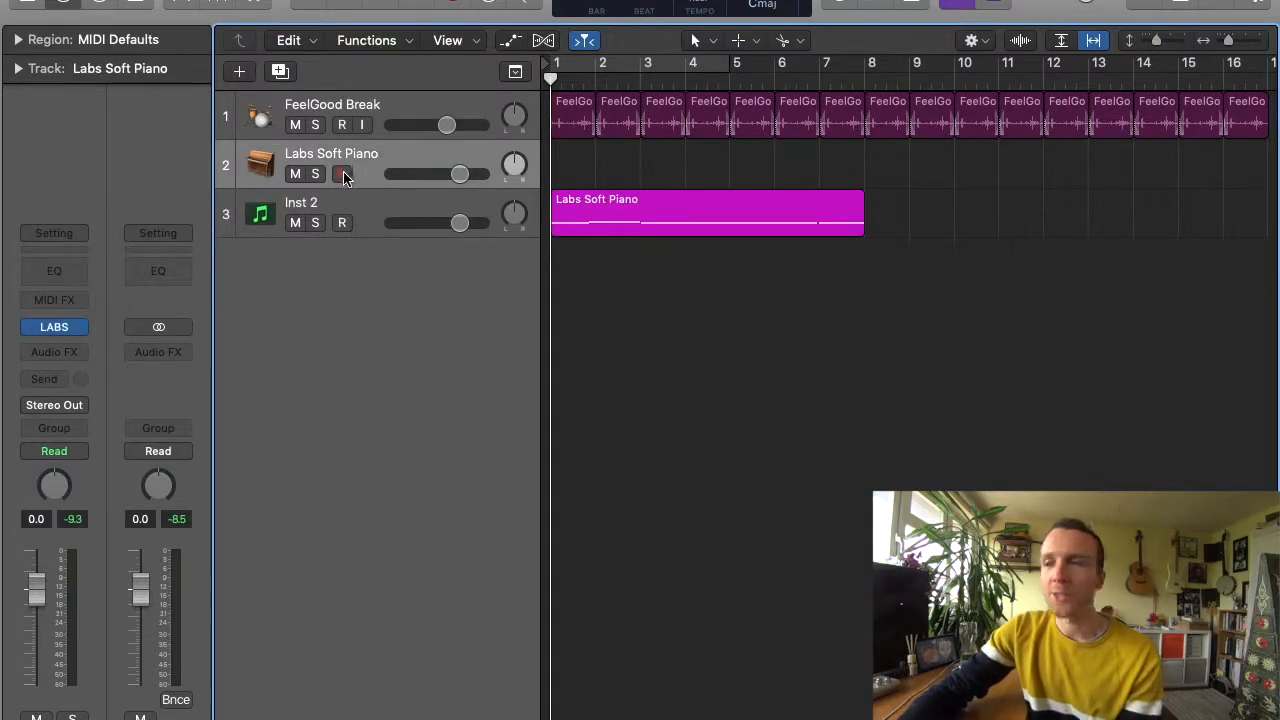
key(r)
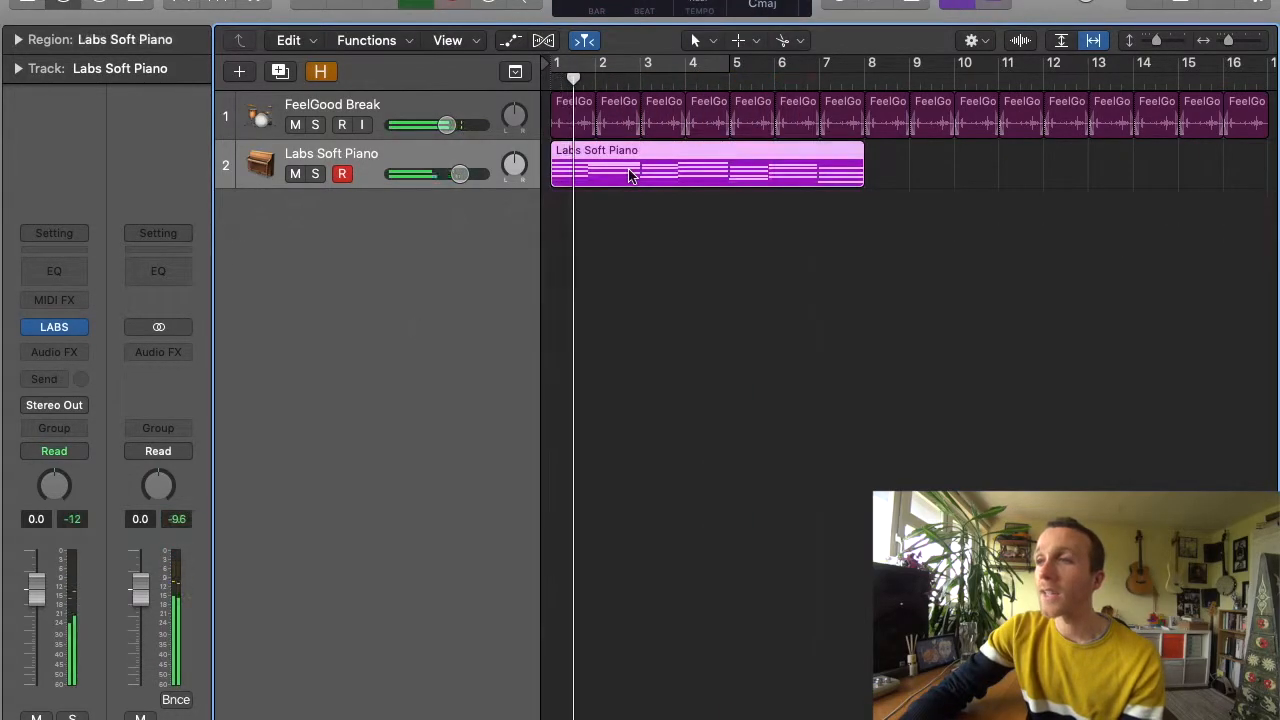
Open the recorded Labs Soft Piano region in the Piano Roll and adjust the note ends of its first chords, checking by playback.
double_click(630, 176)
key(space)
drag(742, 418, 698, 606)
drag(675, 652, 693, 465)
key(space)
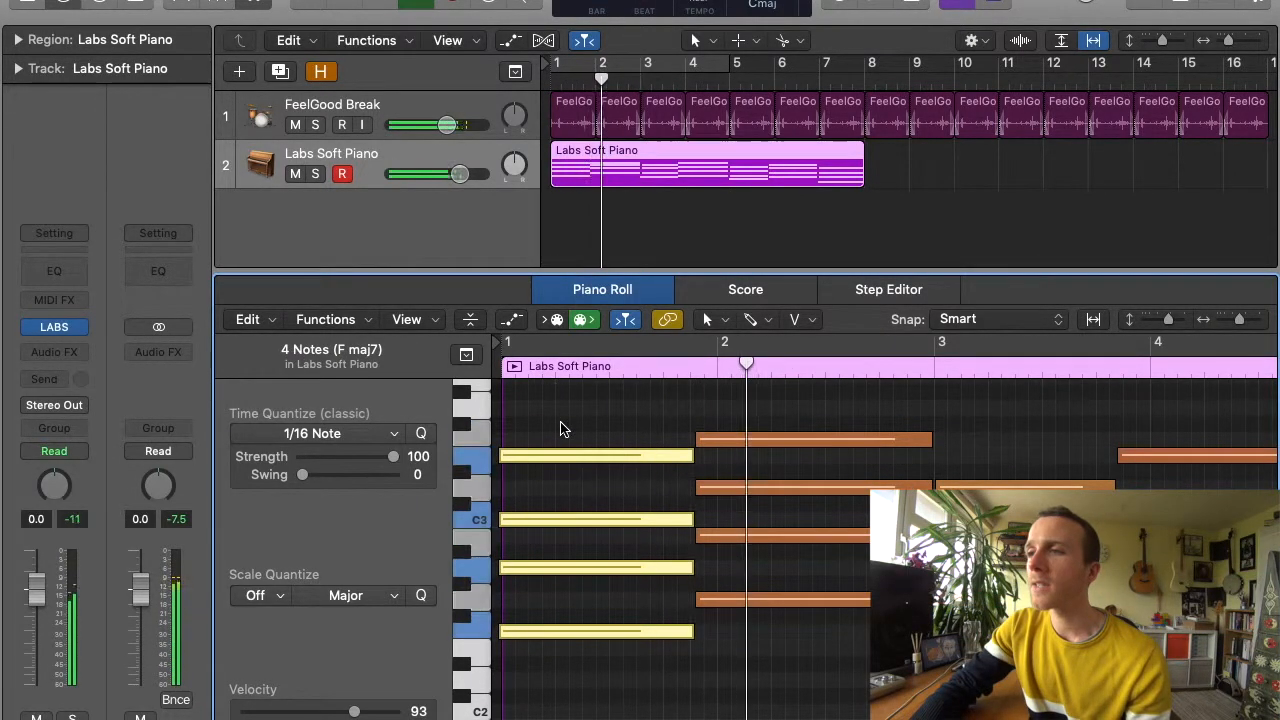
key(space)
drag(672, 430, 686, 636)
drag(648, 457, 639, 651)
click(525, 373)
key(space)
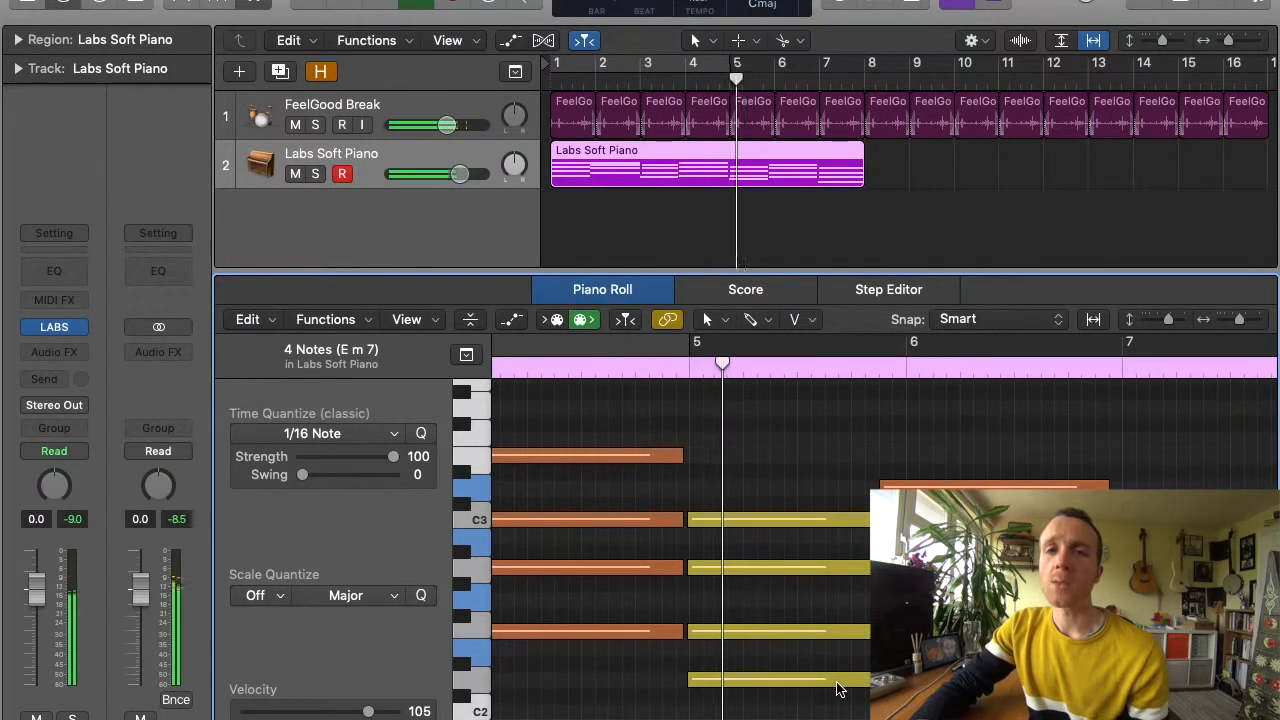
Adjust the note ends of the chord starting just before bar 6 and play that passage back.
key(space)
drag(939, 680, 903, 424)
drag(974, 535, 987, 535)
click(714, 371)
key(space)
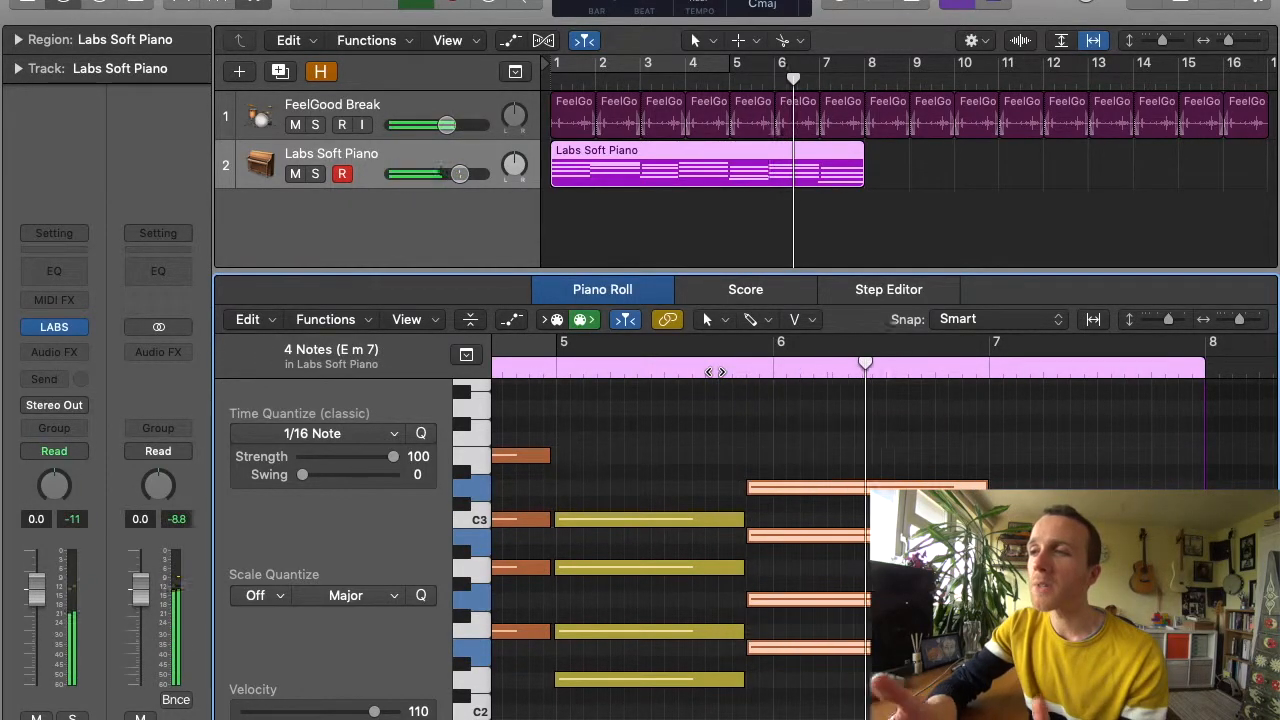
key(space)
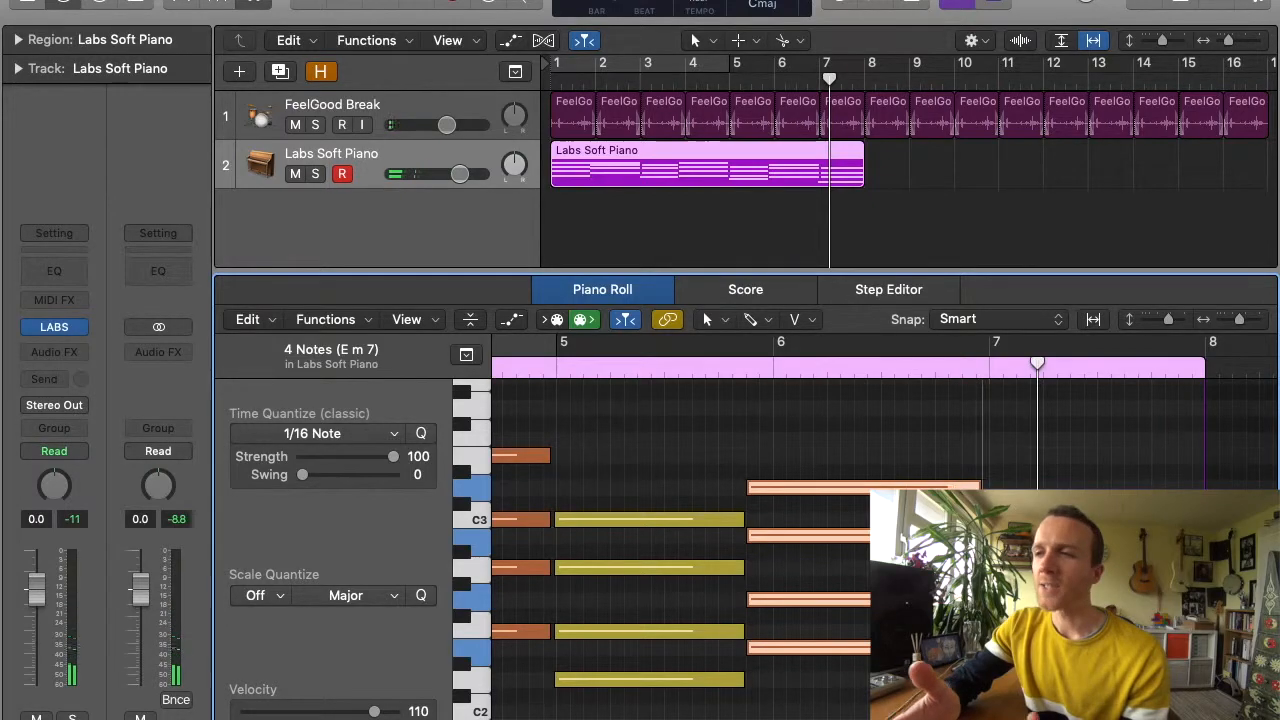
Return the playhead to the start, select all notes in the region and open the Random Velocity MIDI transform.
key(super+Left)
key(super+Left)
key(super+Left)
key(super+Left)
key(super+a)
click(330, 319)
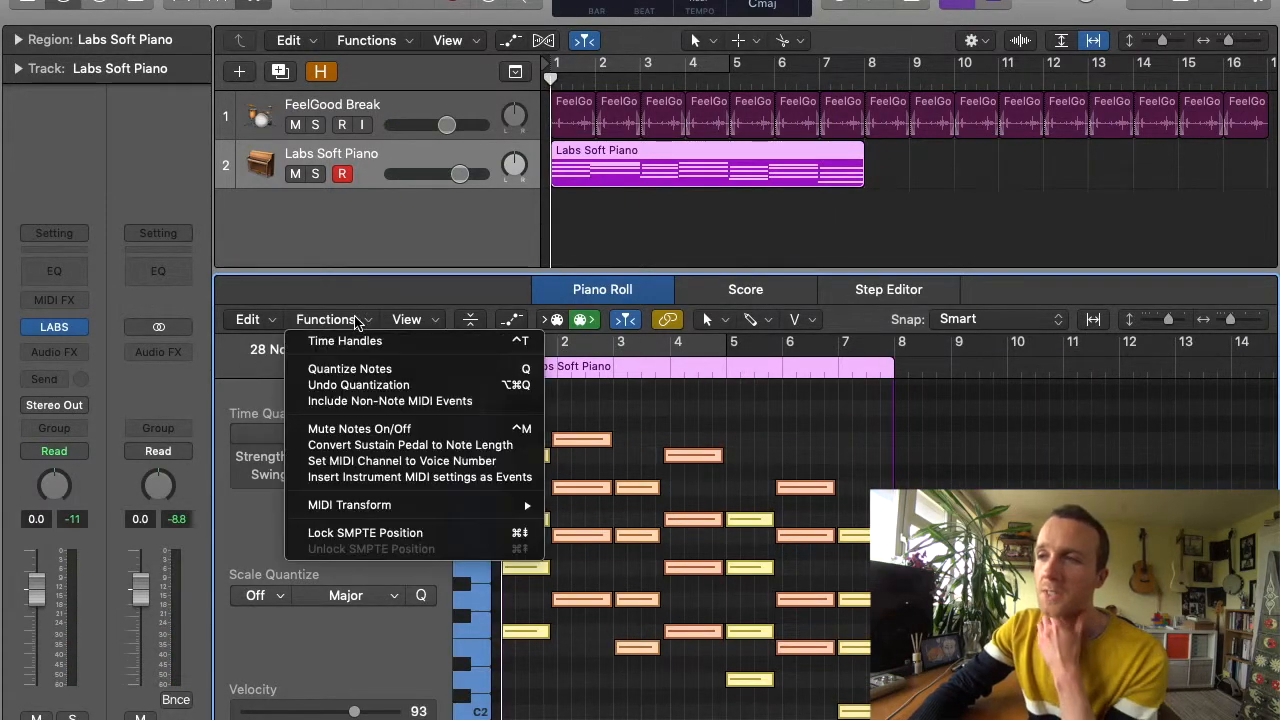
mouse_move(412, 508)
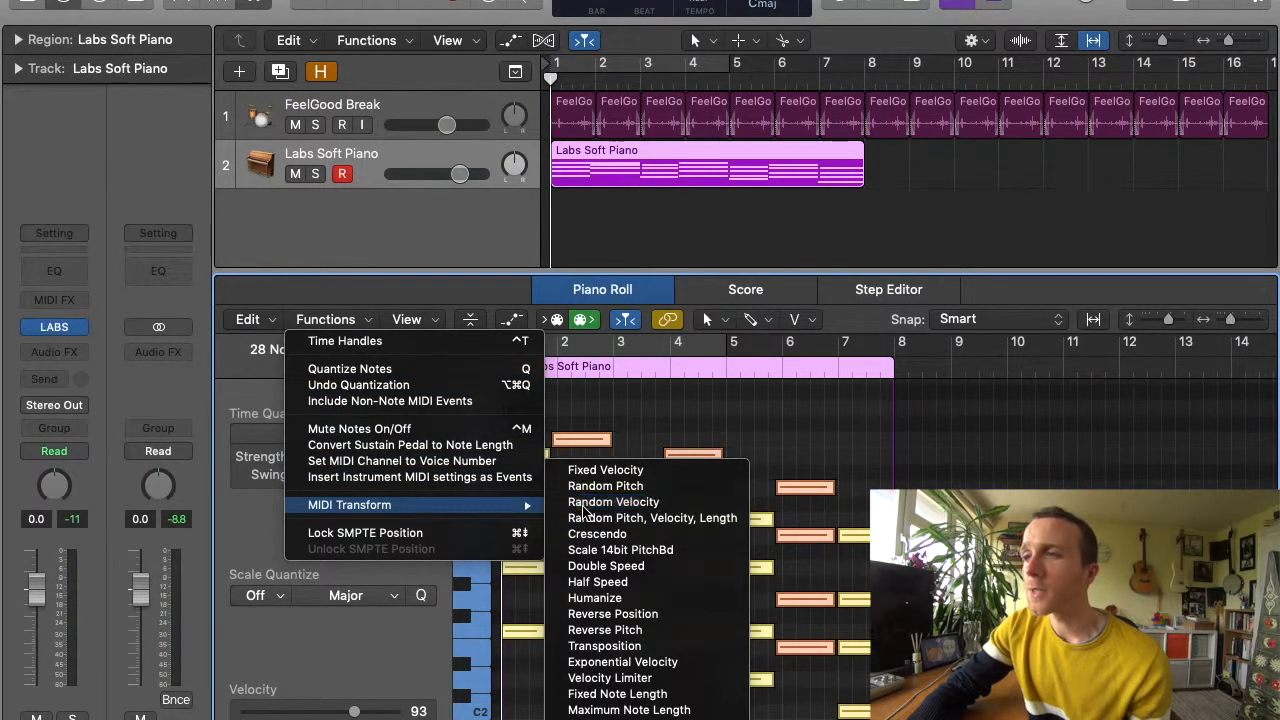
click(613, 502)
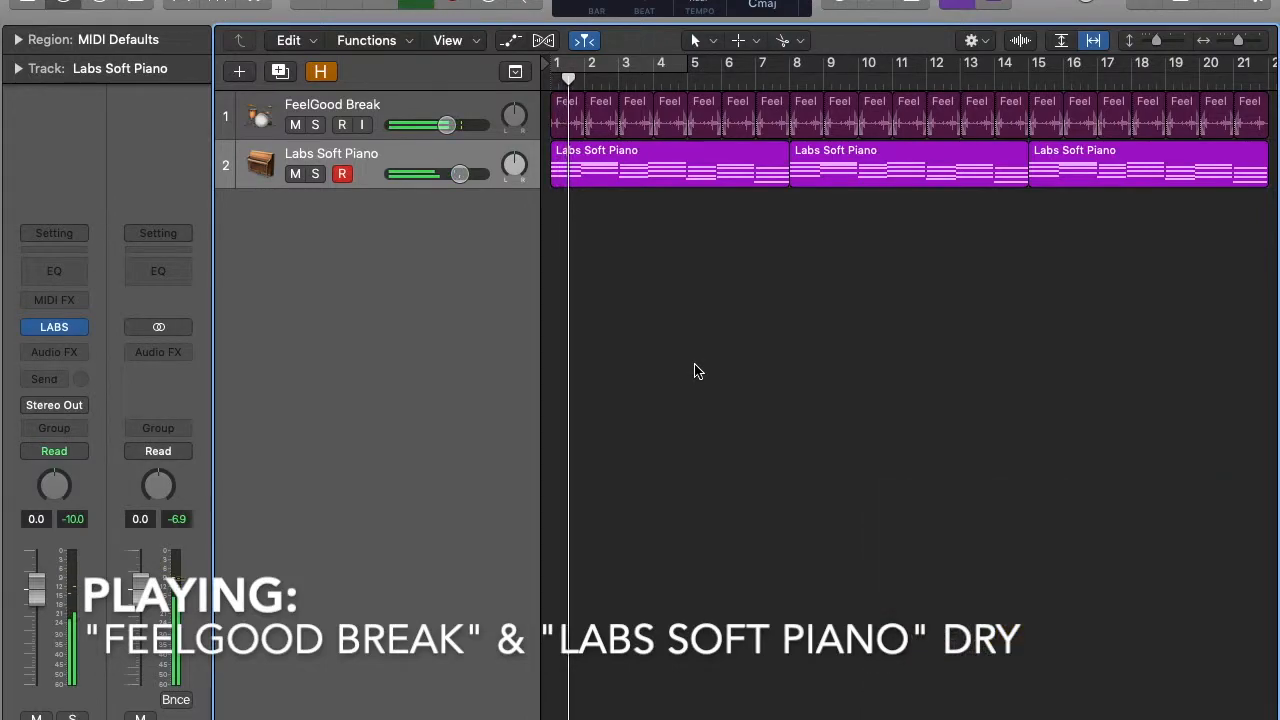
Stop playback, add a Bus 1 send to the Labs Soft Piano channel and set it to Pre Fader.
key(space)
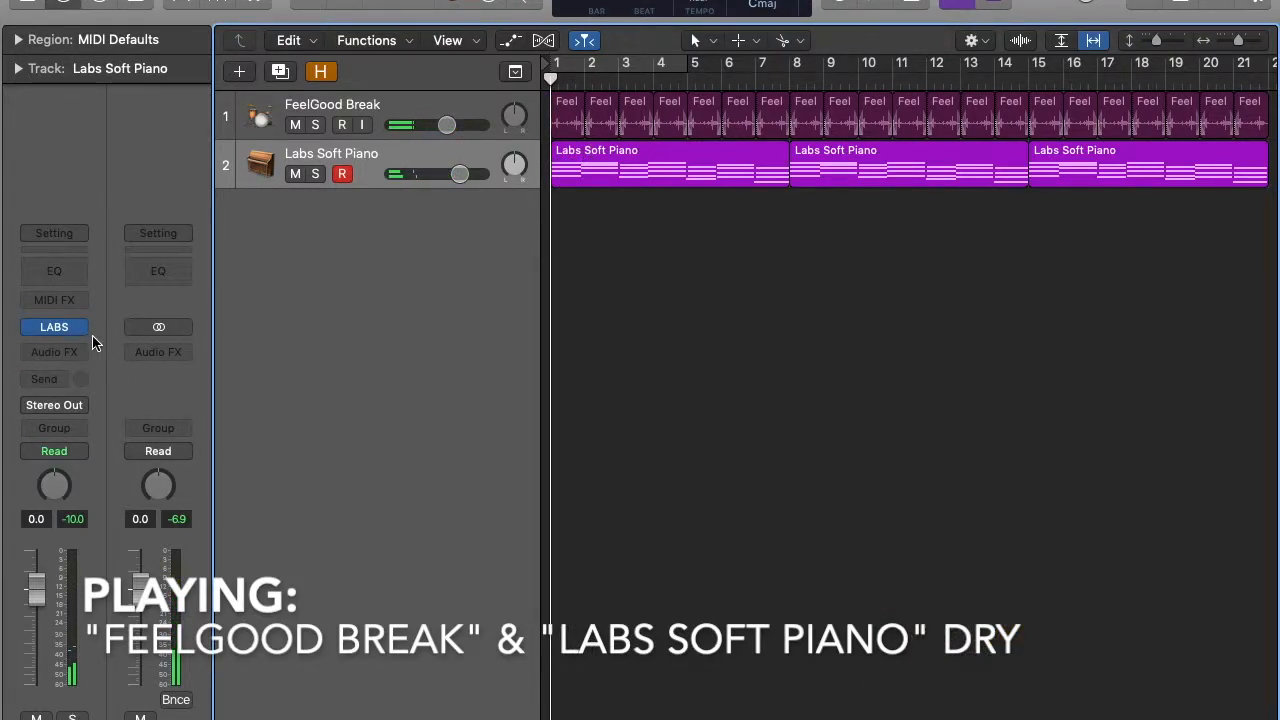
click(71, 378)
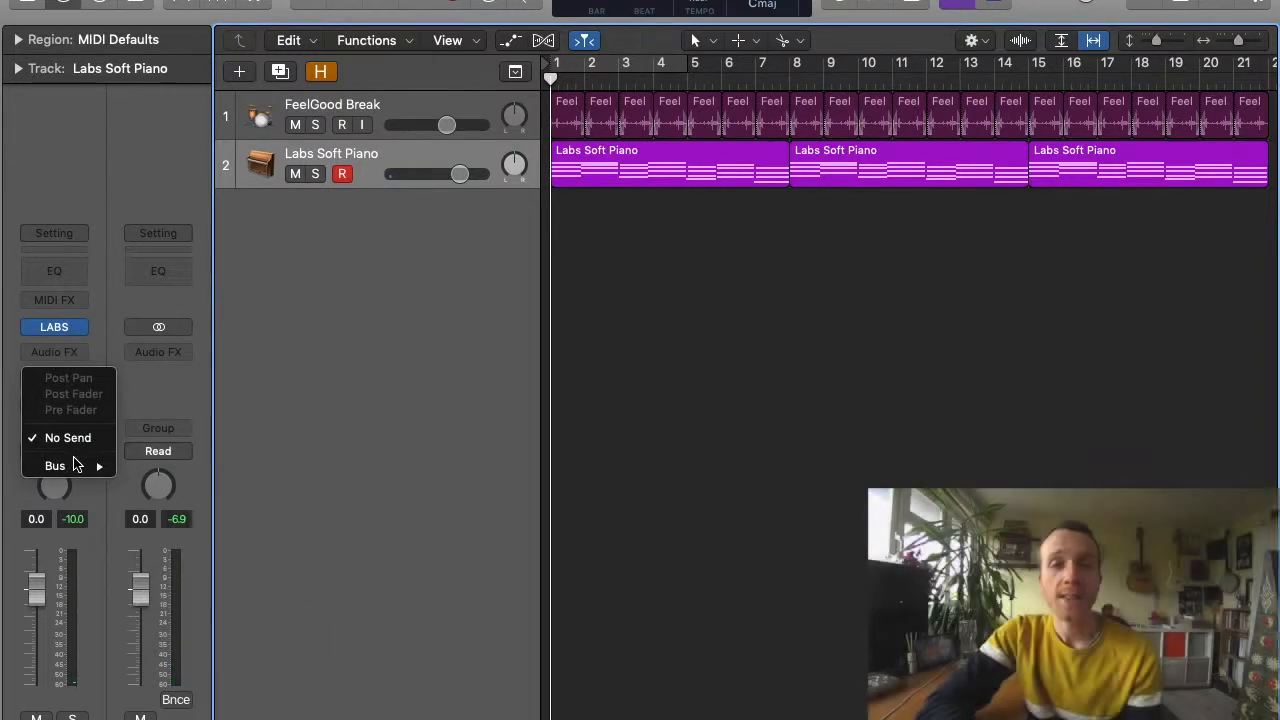
mouse_move(60, 466)
click(176, 124)
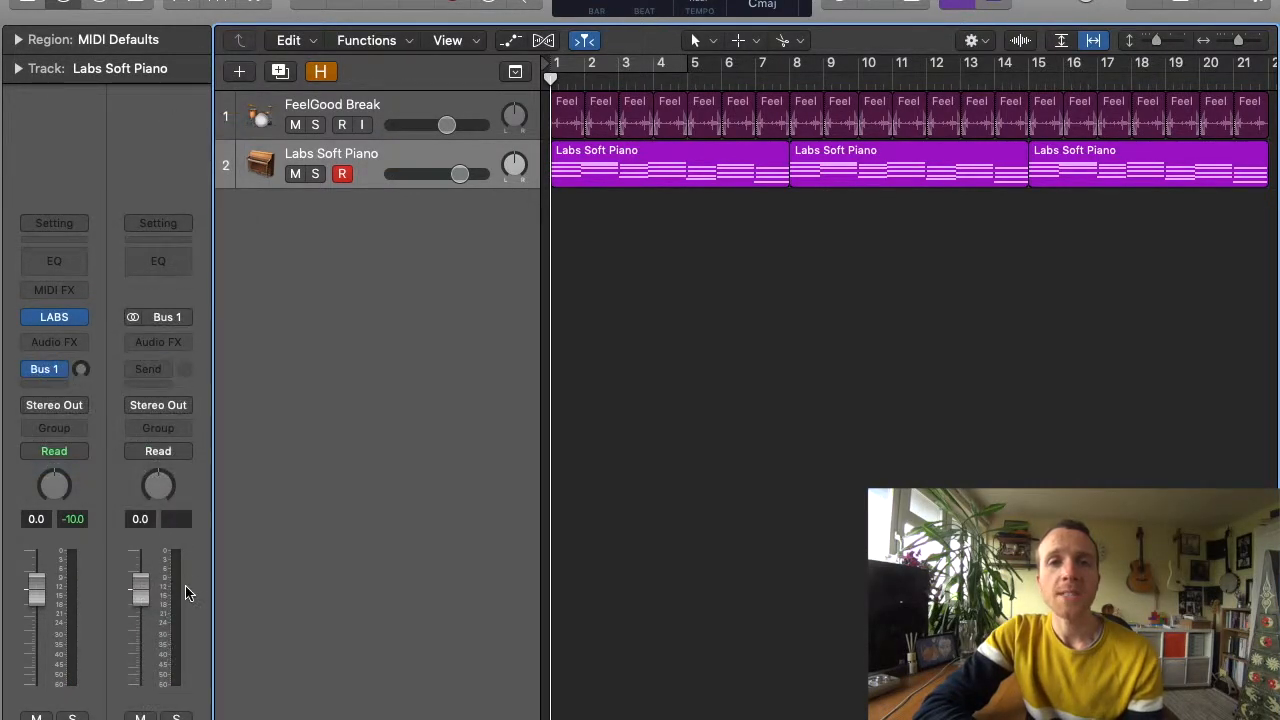
click(60, 373)
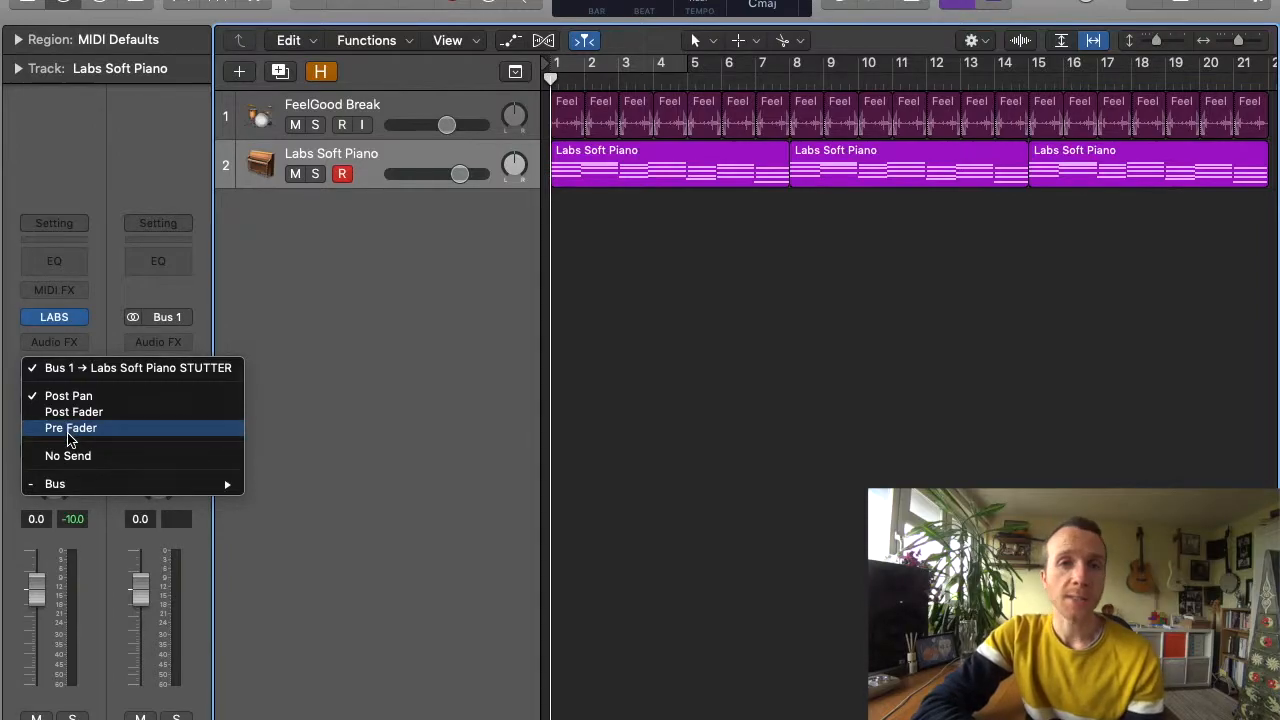
click(70, 430)
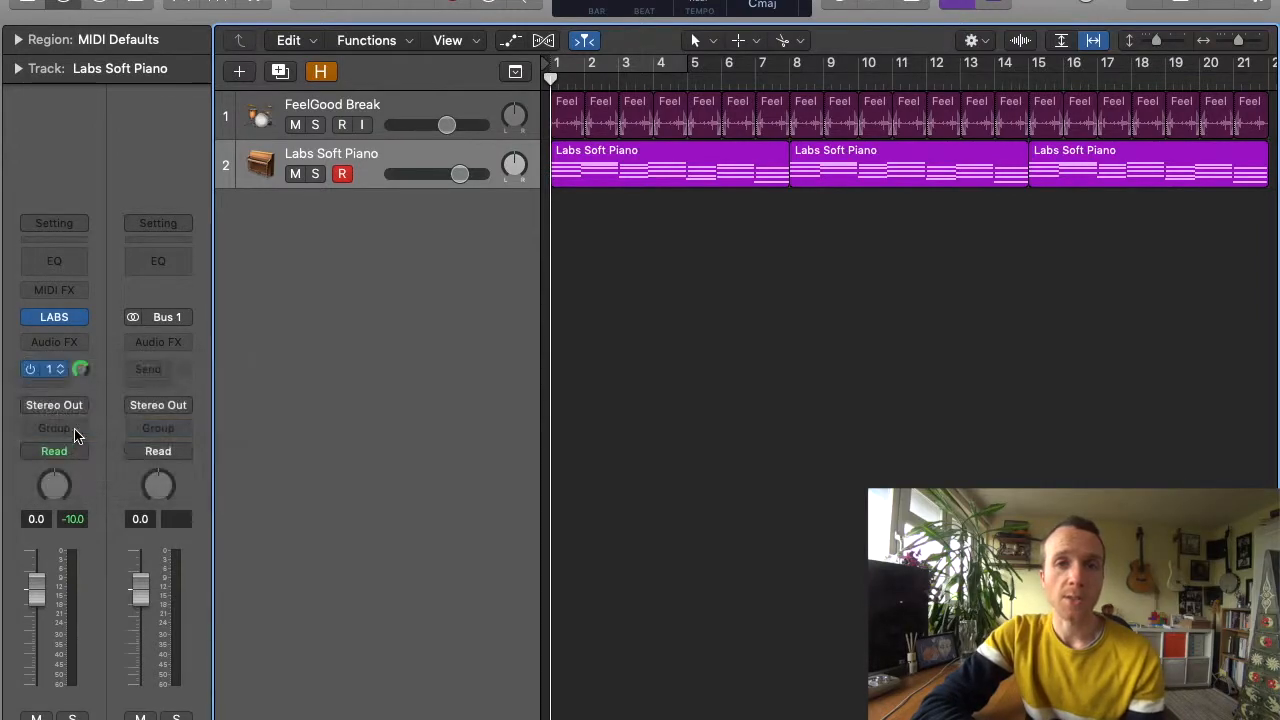
Insert ShaperBox on the Bus 1 aux channel, add the Time shaper and load a Pattern 1 wave.
click(186, 345)
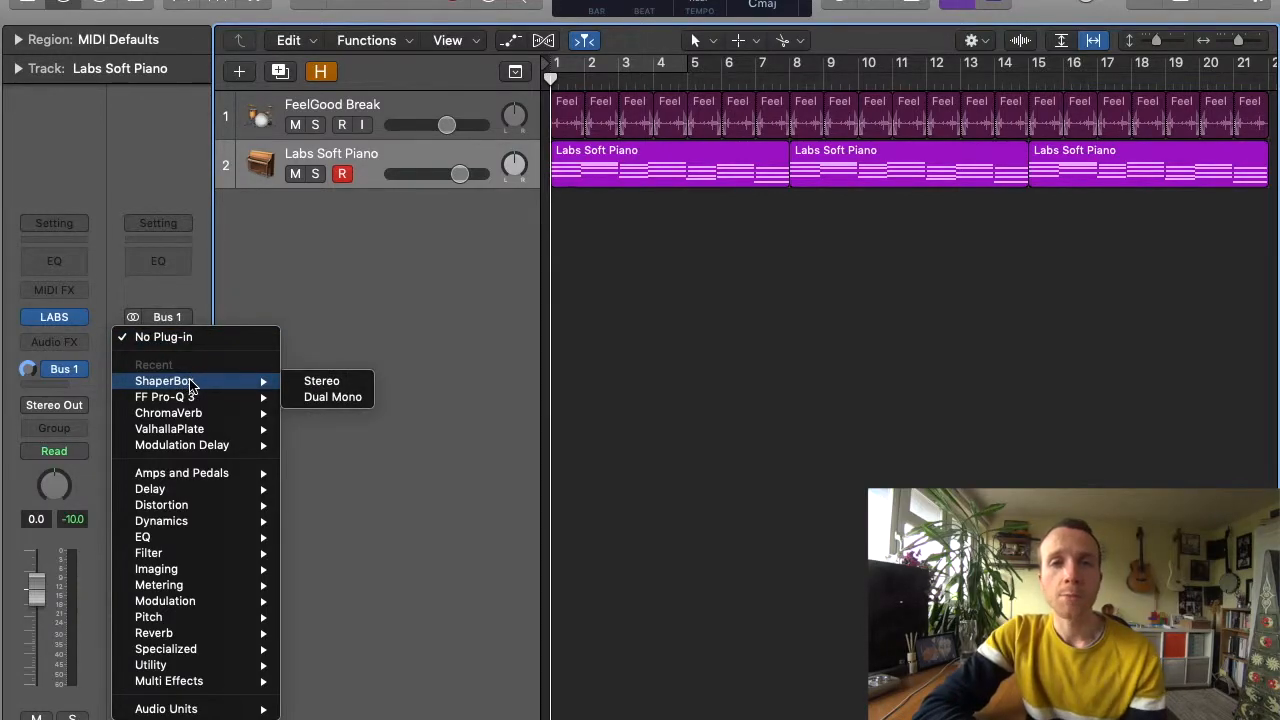
click(190, 386)
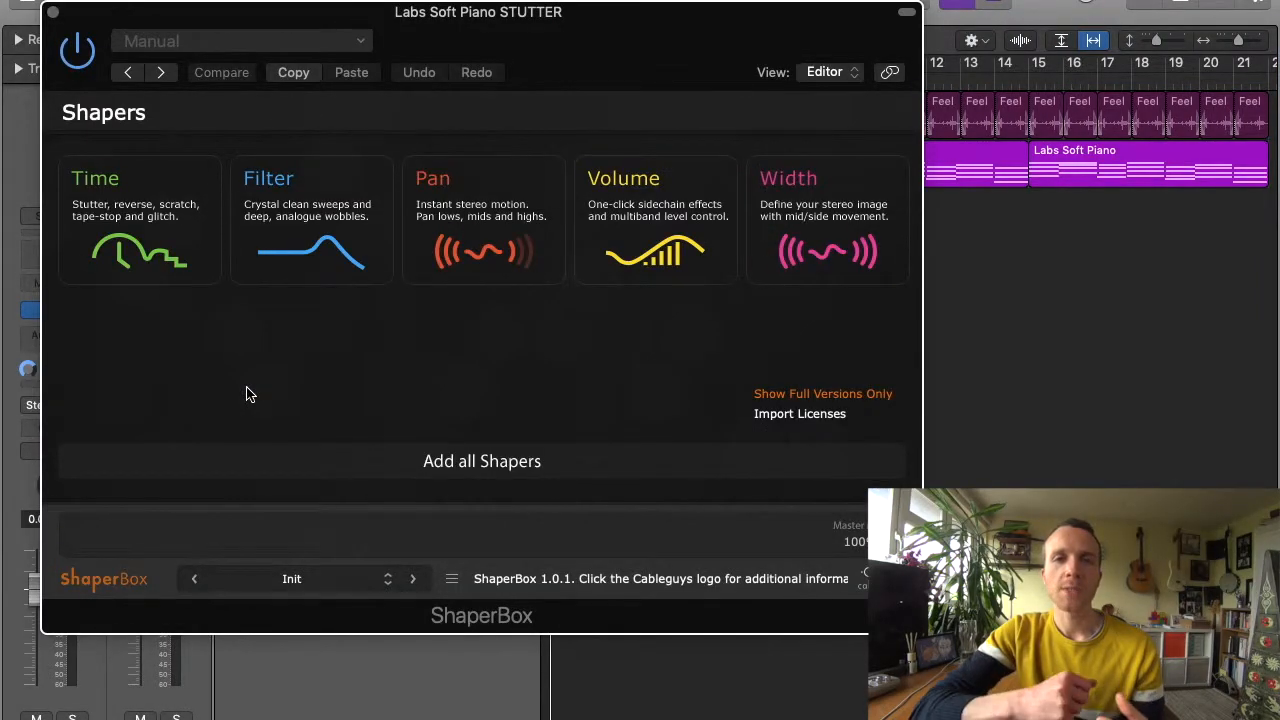
click(167, 233)
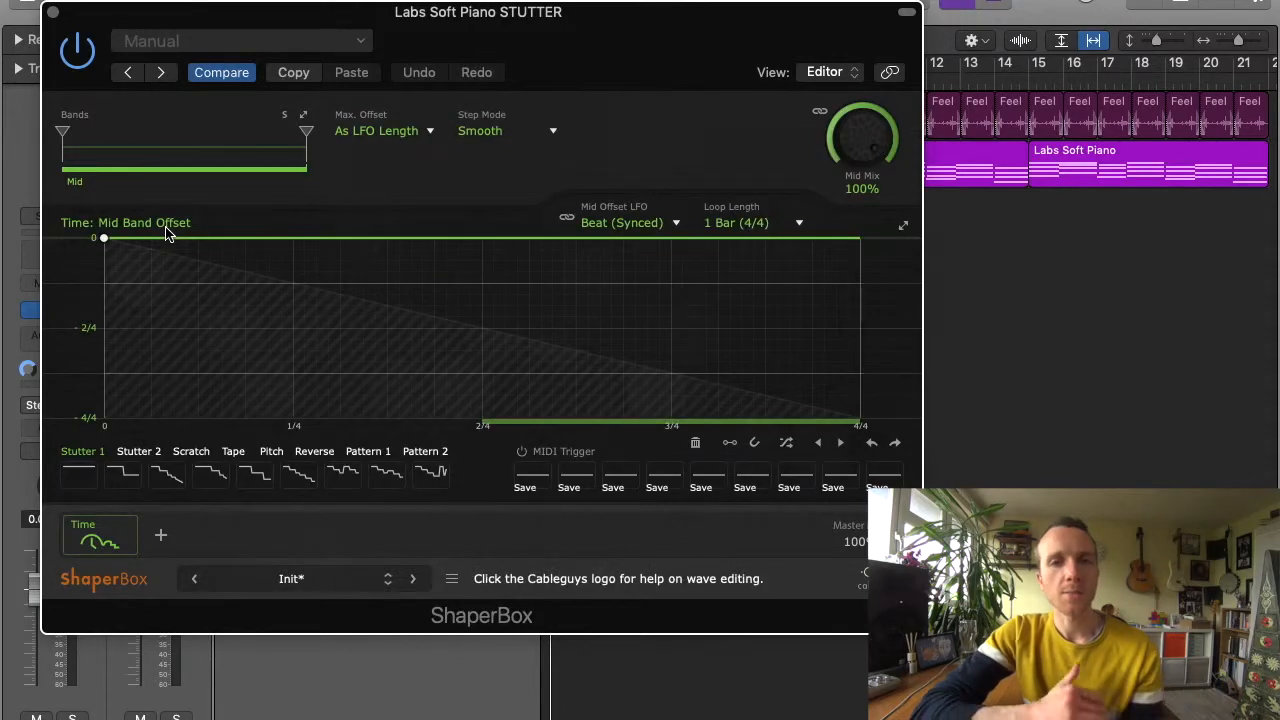
click(383, 474)
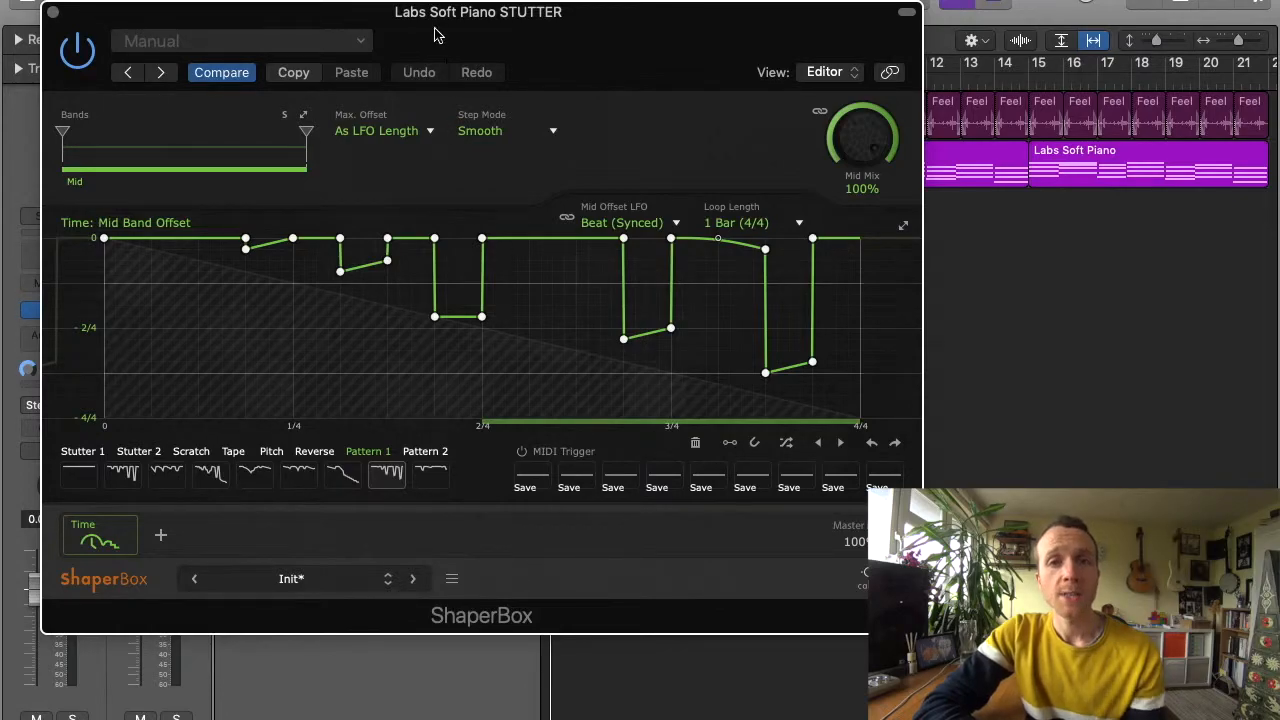
Move the ShaperBox window aside and play the song with the Labs Soft Piano fader pulled down to audition the stutter bus.
drag(435, 32, 773, 281)
key(space)
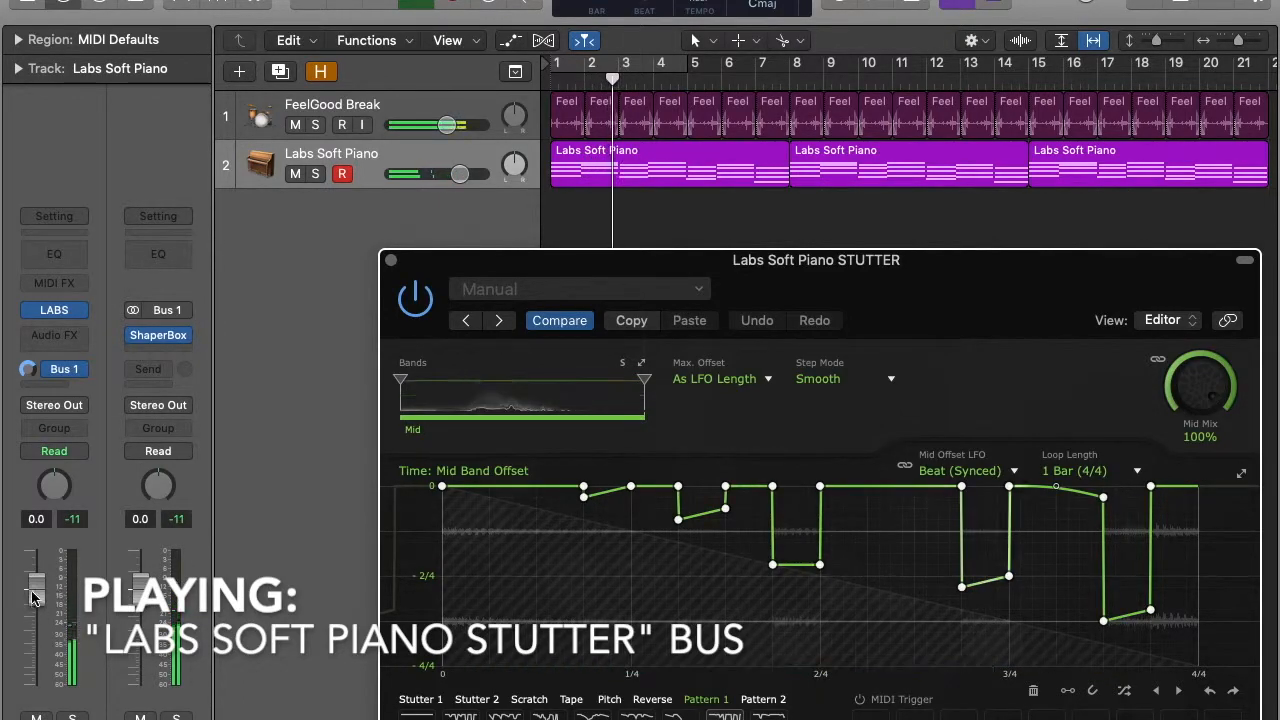
click(31, 627)
drag(31, 627, 33, 715)
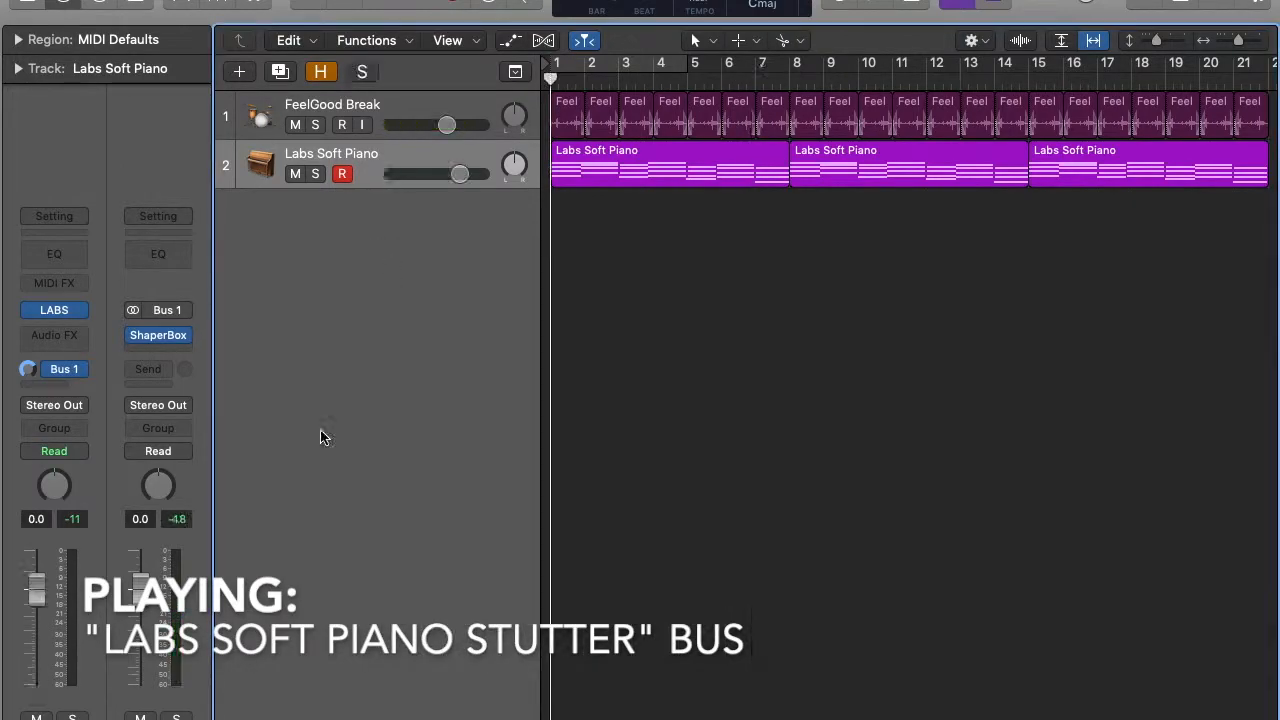
Show the mixer and create an arrangement track for the Labs Soft Piano STUTTER aux channel.
key(x)
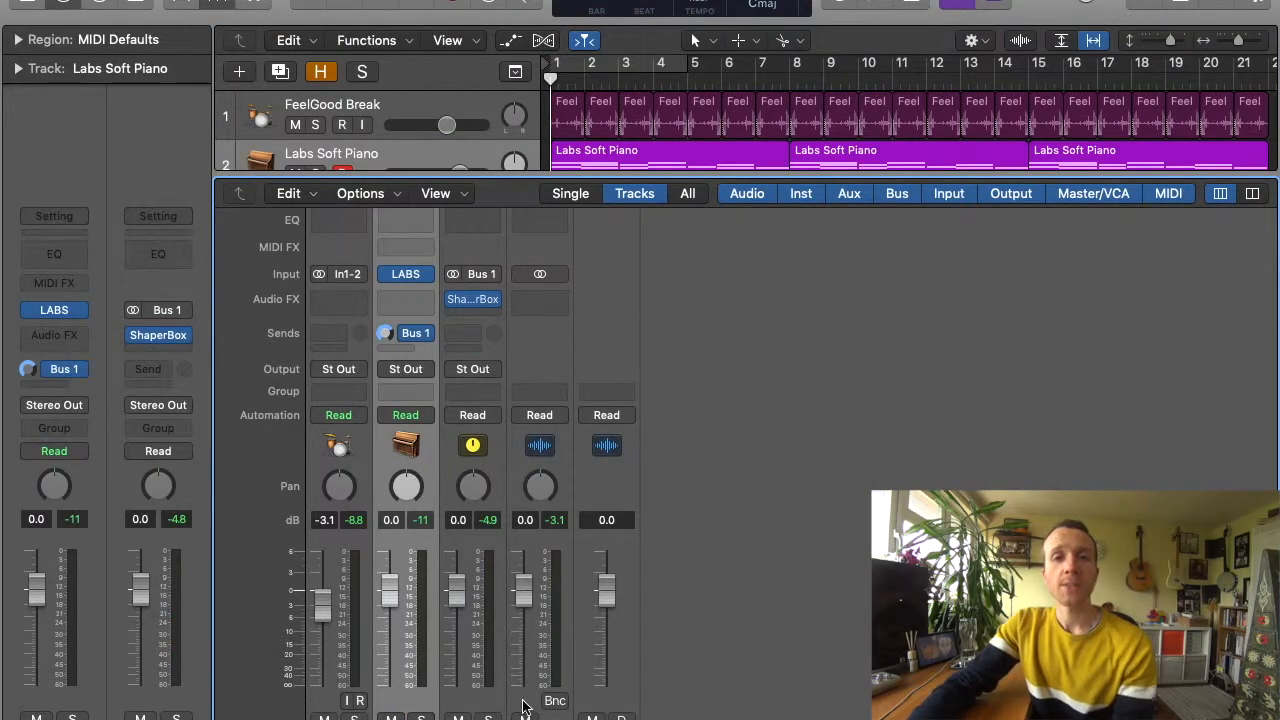
click(502, 355)
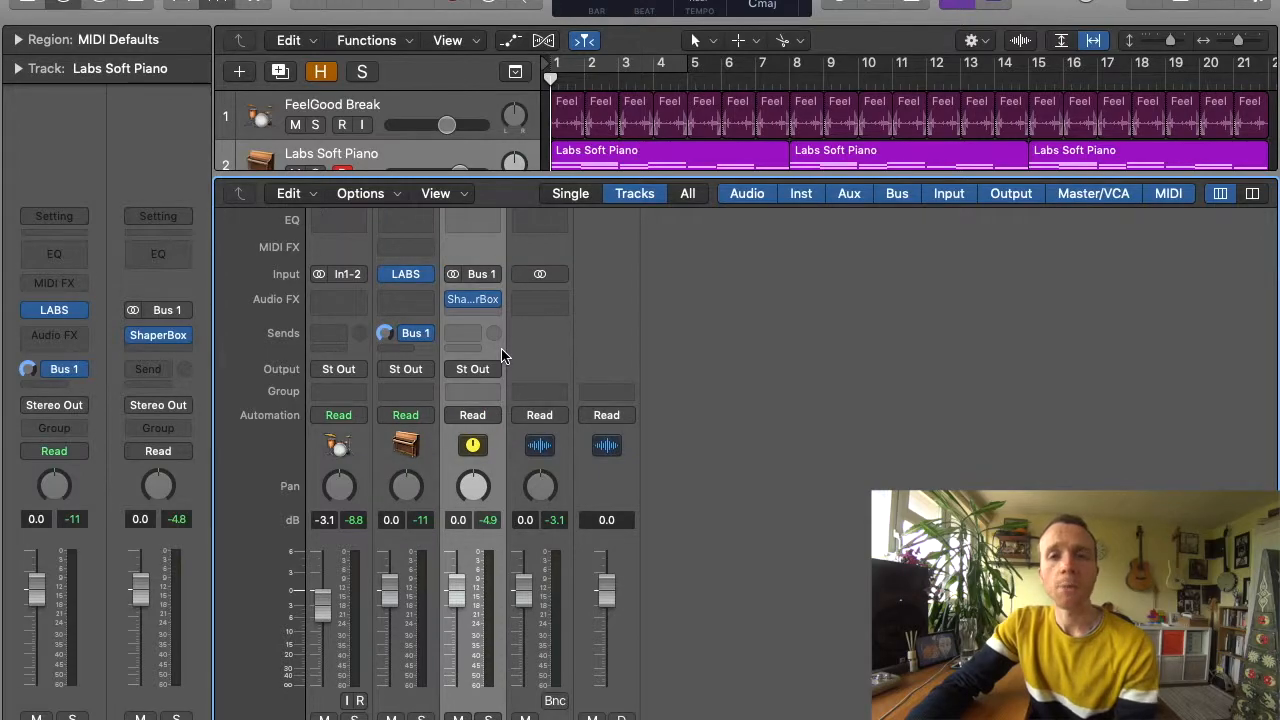
right_click(502, 355)
click(560, 357)
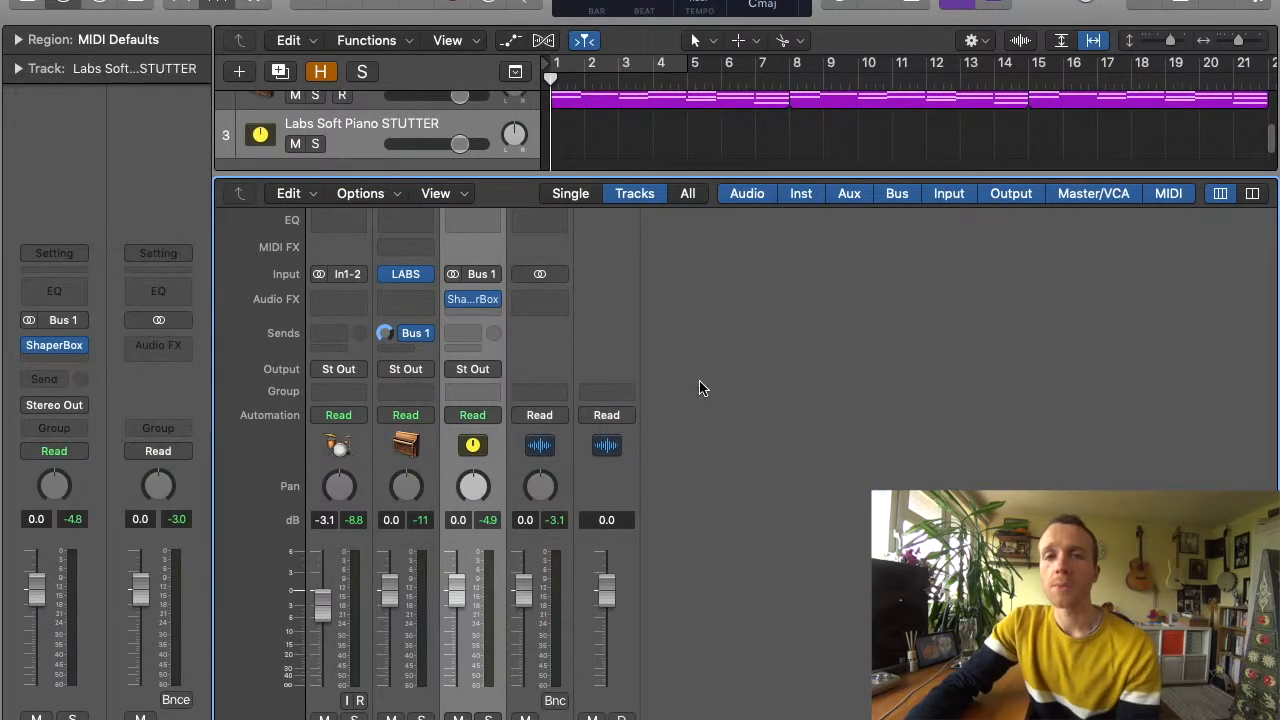
Replace the mixer with the track automation view and play the STUTTER track's volume ramps between -20.0 and -3.9 dB.
key(x)
key(a)
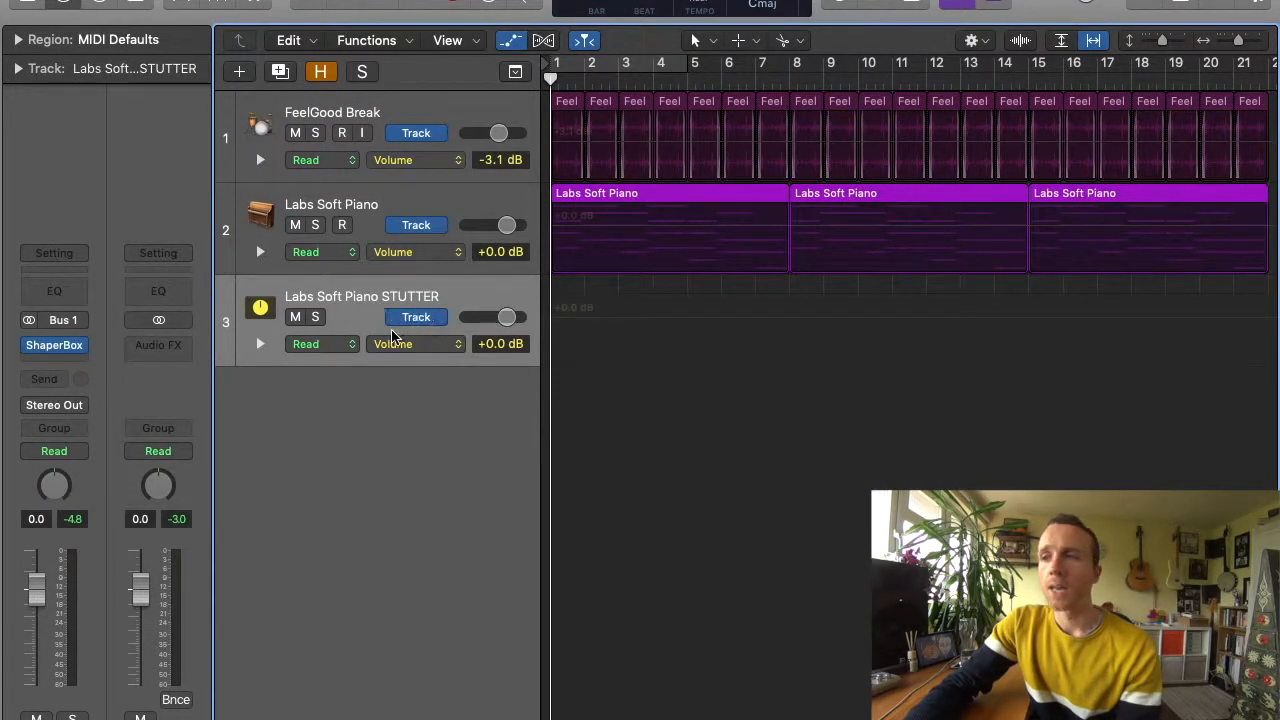
key(space)
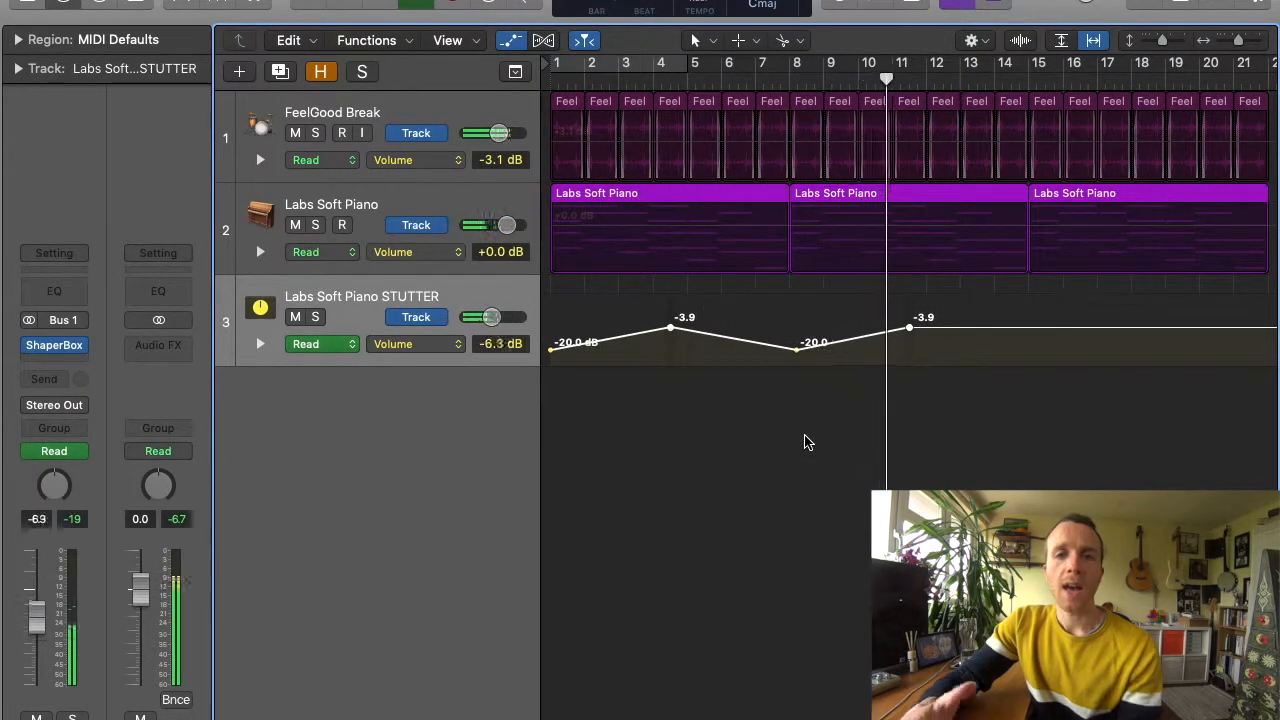
key(space)
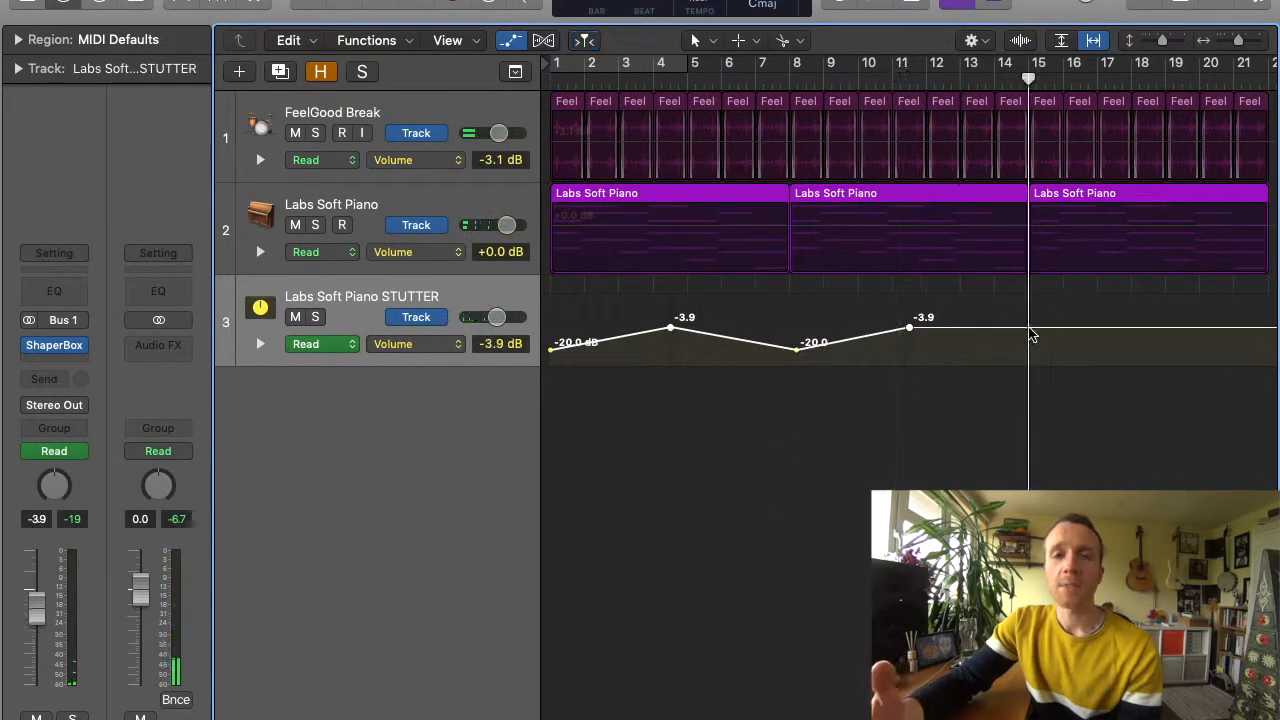
Extend the STUTTER track's volume automation with points at about bars 15, 18.5 and 22, lower the outer two and audition the fades.
click(1030, 332)
click(1148, 345)
click(1267, 83)
click(1267, 335)
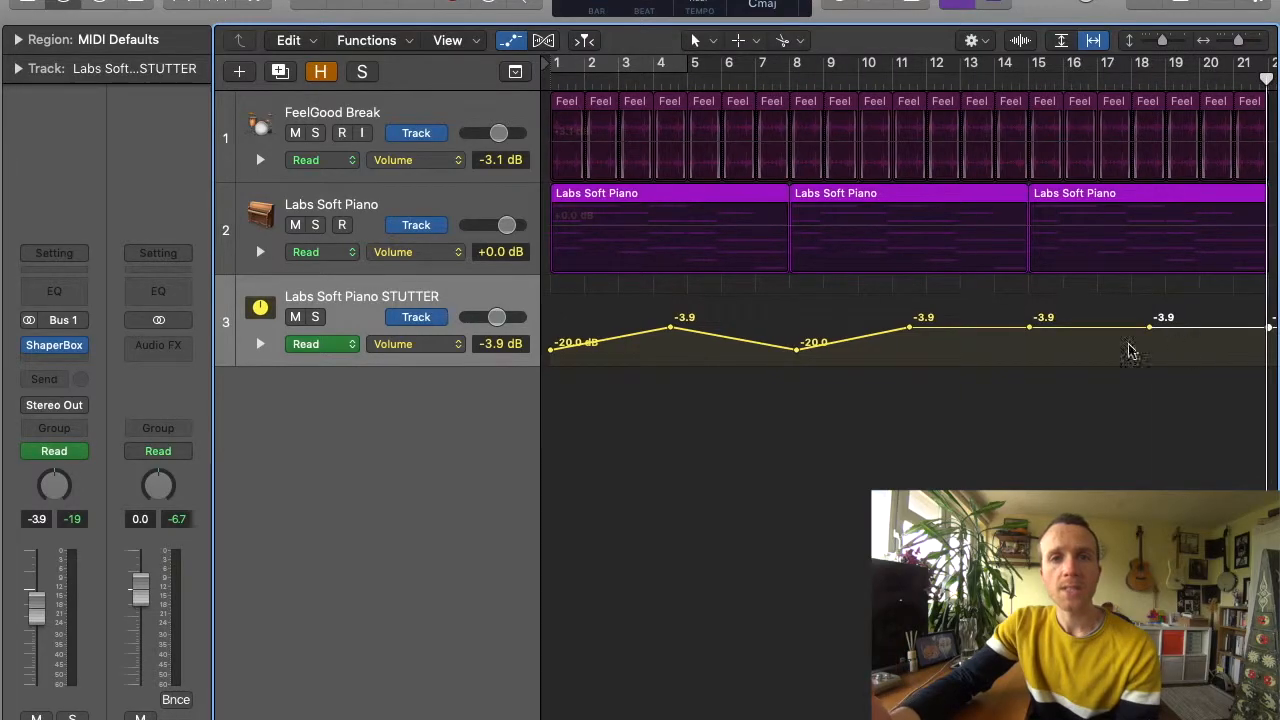
drag(1029, 328, 1029, 450)
drag(1268, 328, 1268, 448)
key(Return)
key(space)
key(Return)
drag(1150, 335, 1151, 329)
key(space)
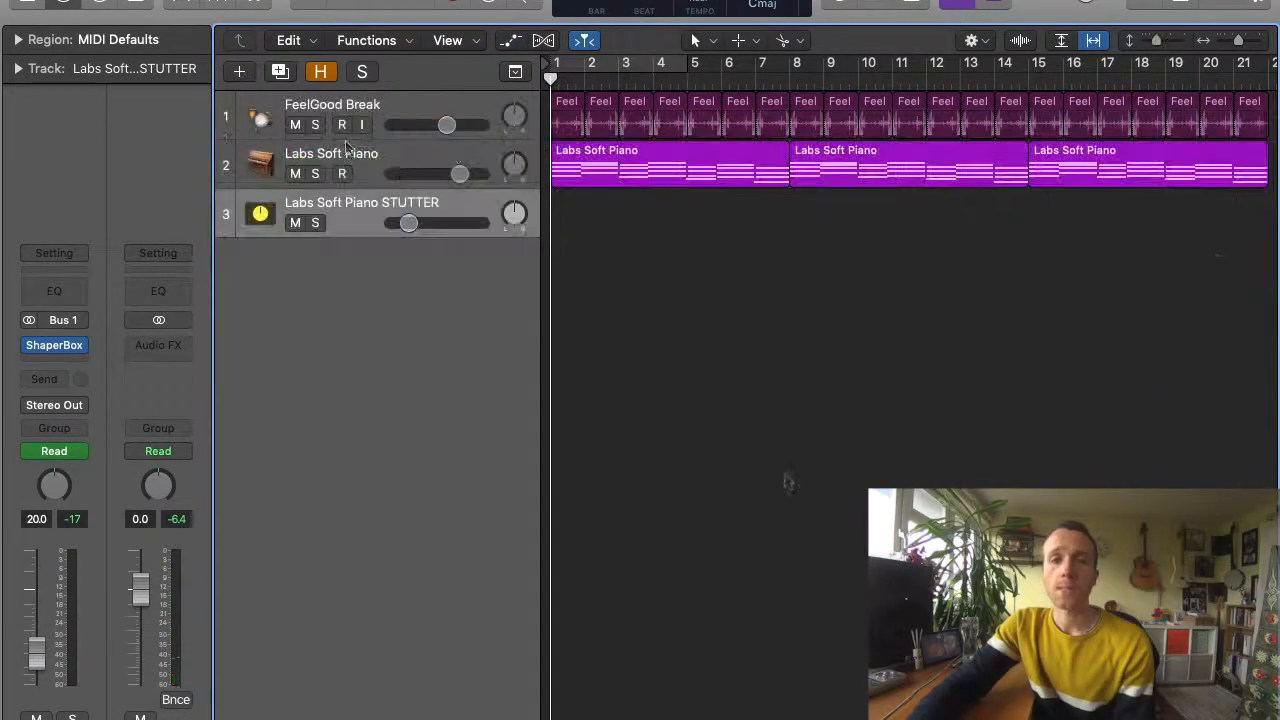
Create an ES E (Ensemble Synth) instrument track, copy the first Labs Soft Piano region onto it and open the copy for note editing.
key(alt+super+n)
click(476, 153)
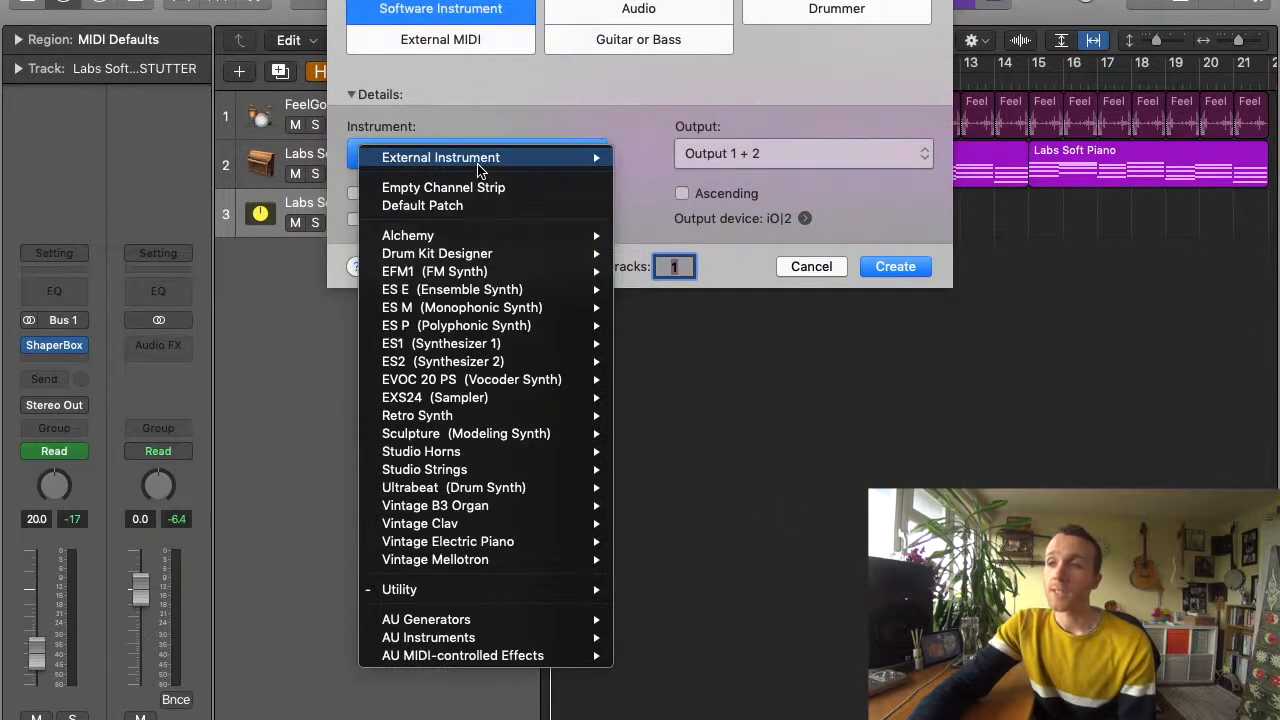
click(556, 292)
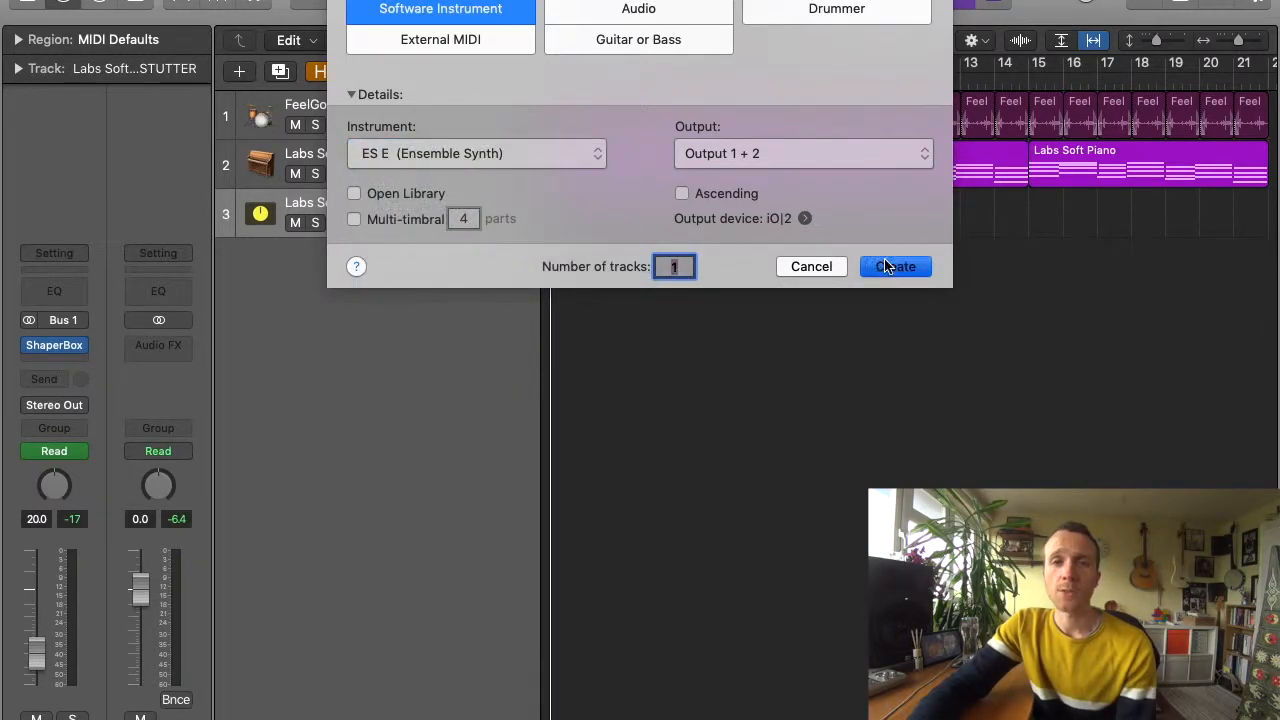
key(Return)
drag(646, 157, 646, 283)
double_click(642, 272)
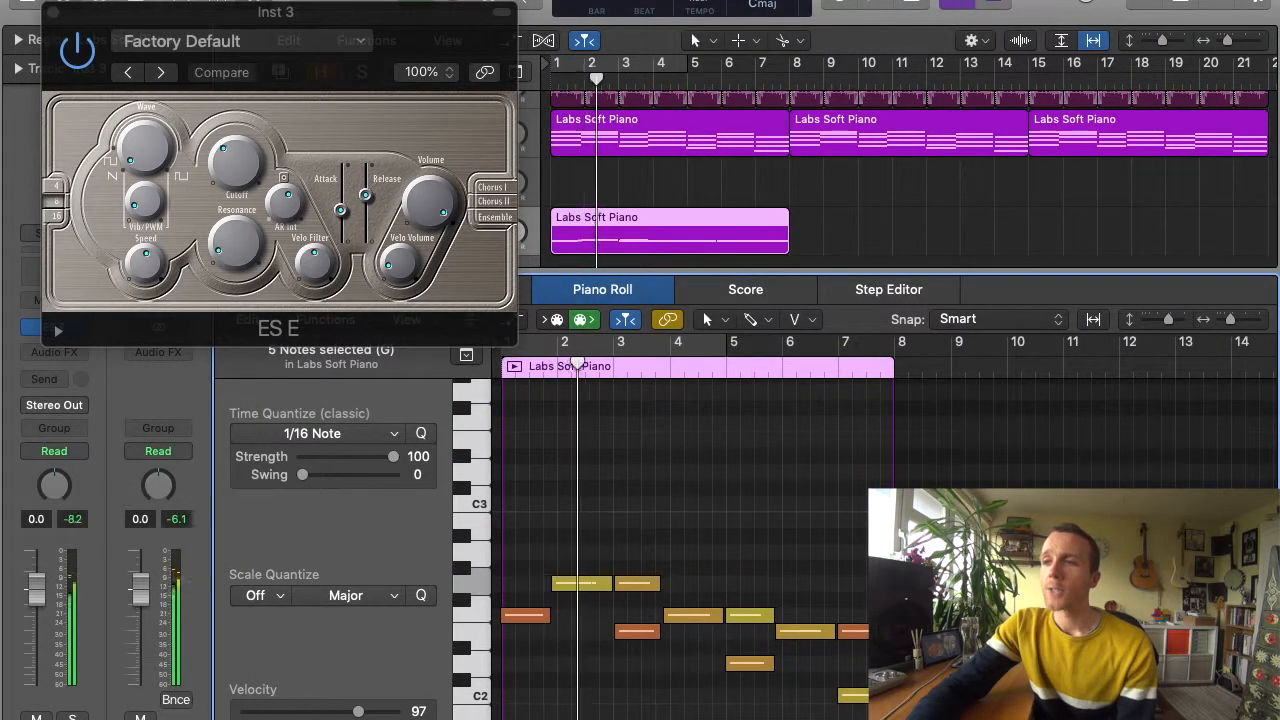
Delete the extra chord notes to leave a single bass line, transpose all its notes down an octave and play it.
click(750, 615)
click(853, 631)
key(Delete)
key(Return)
key(super+a)
key(shift+alt+Down)
key(space)
scroll(823, 583, down, 3)
scroll(700, 540, down, 3)
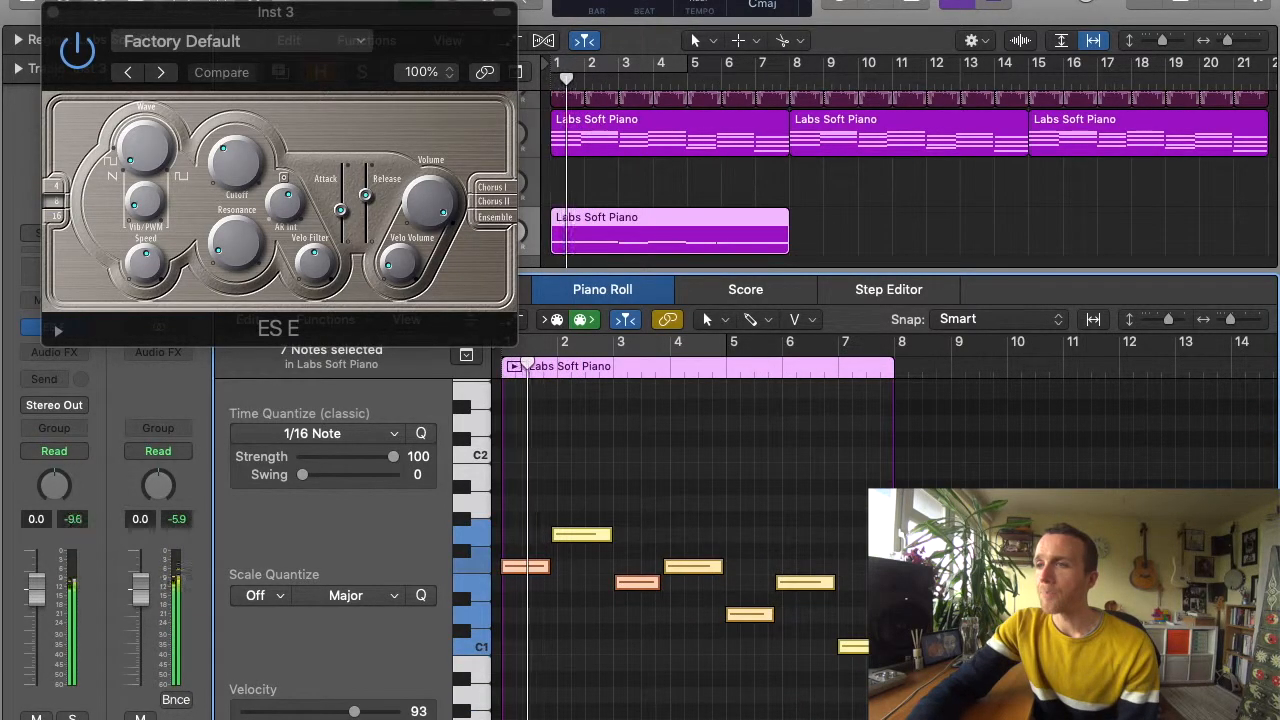
Loop bars 1 to 8 and audition ES E presets such as Ensemble Square and Hollow Pad, ending on Analog Pad.
key(c)
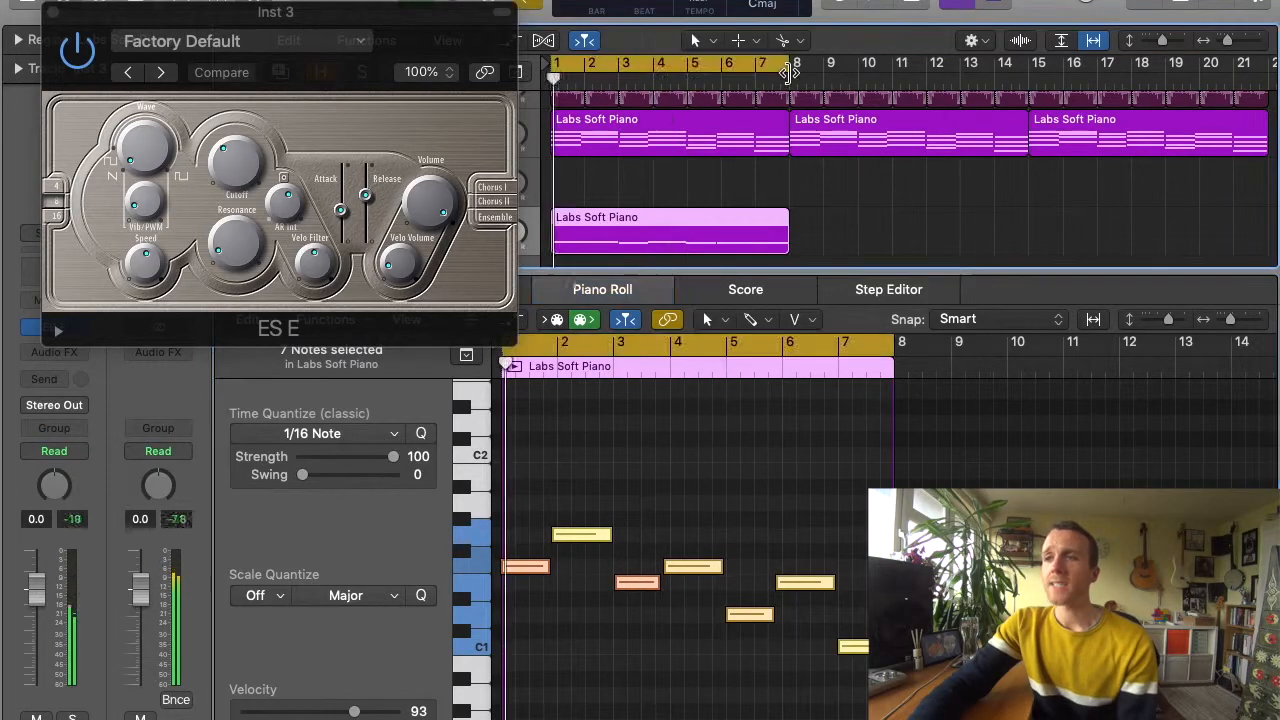
click(357, 41)
click(251, 441)
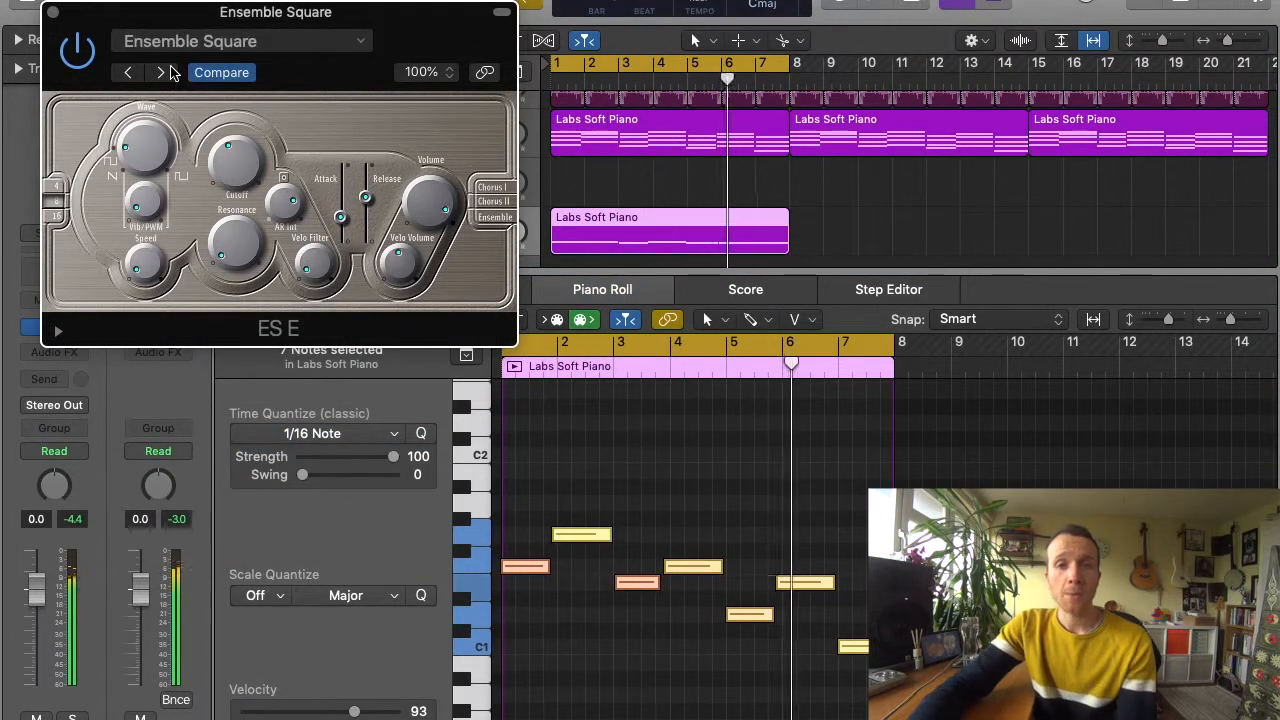
click(169, 71)
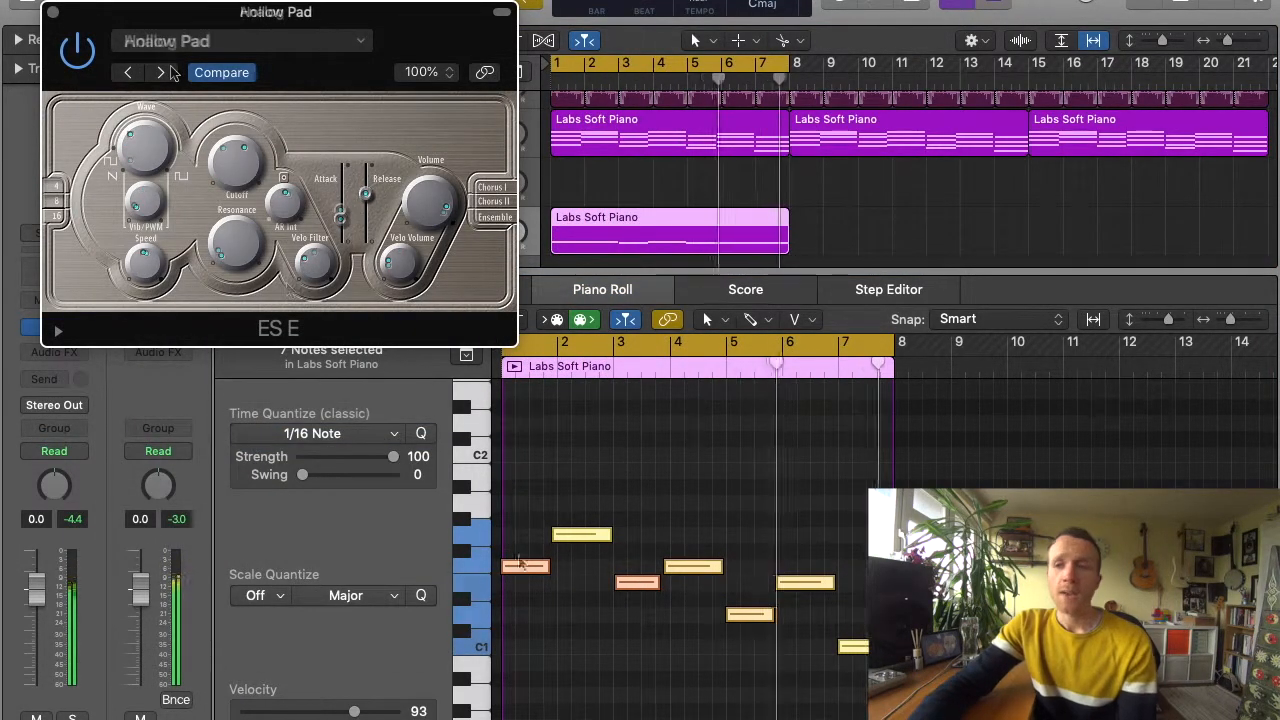
drag(504, 567, 505, 571)
Shape the Analog Pad sound by trying Wave, Vib/PWM and Resonance settings and lowering Velo Filter and Cutoff, and close the synth window.
click(152, 158)
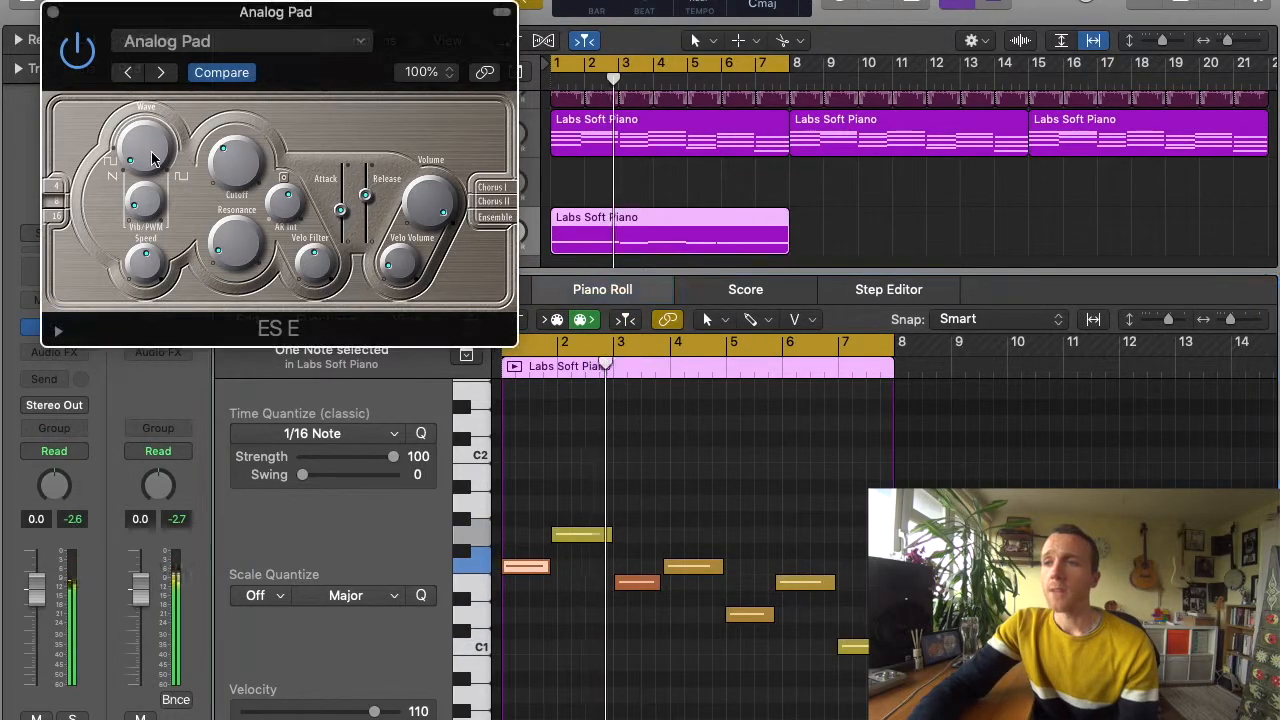
drag(152, 158, 132, 70)
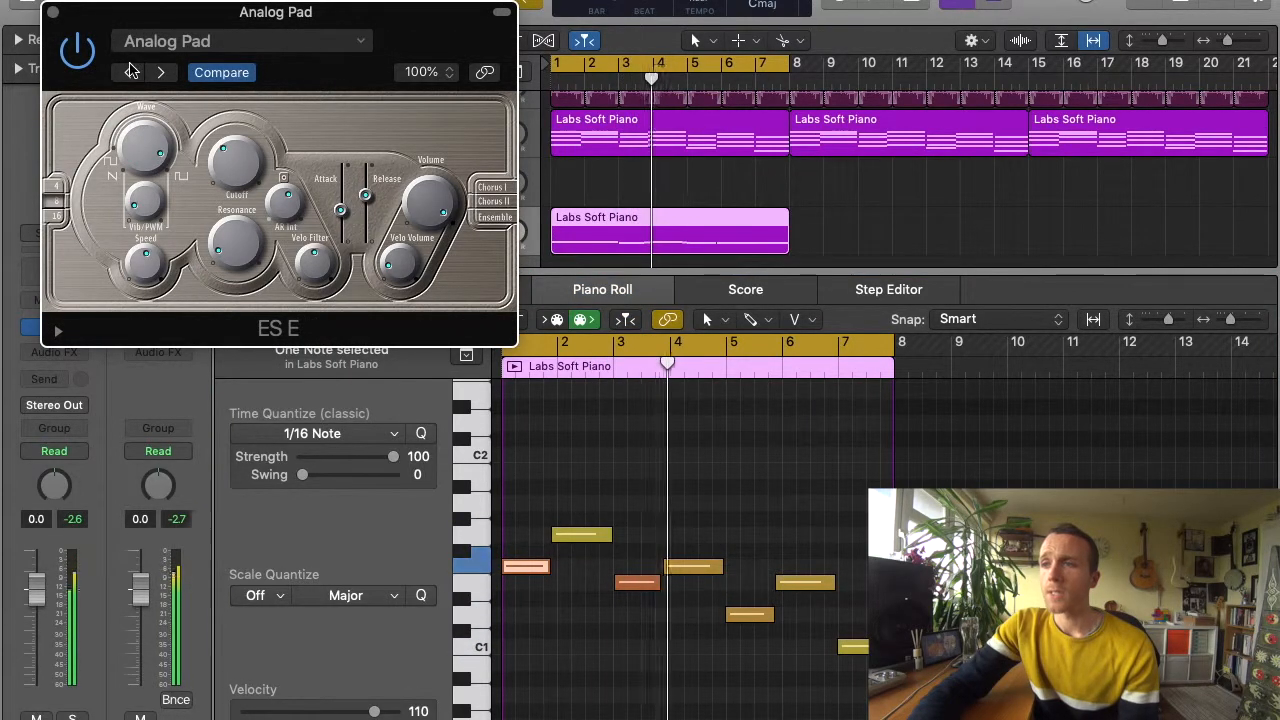
drag(148, 210, 152, 391)
drag(225, 240, 176, 150)
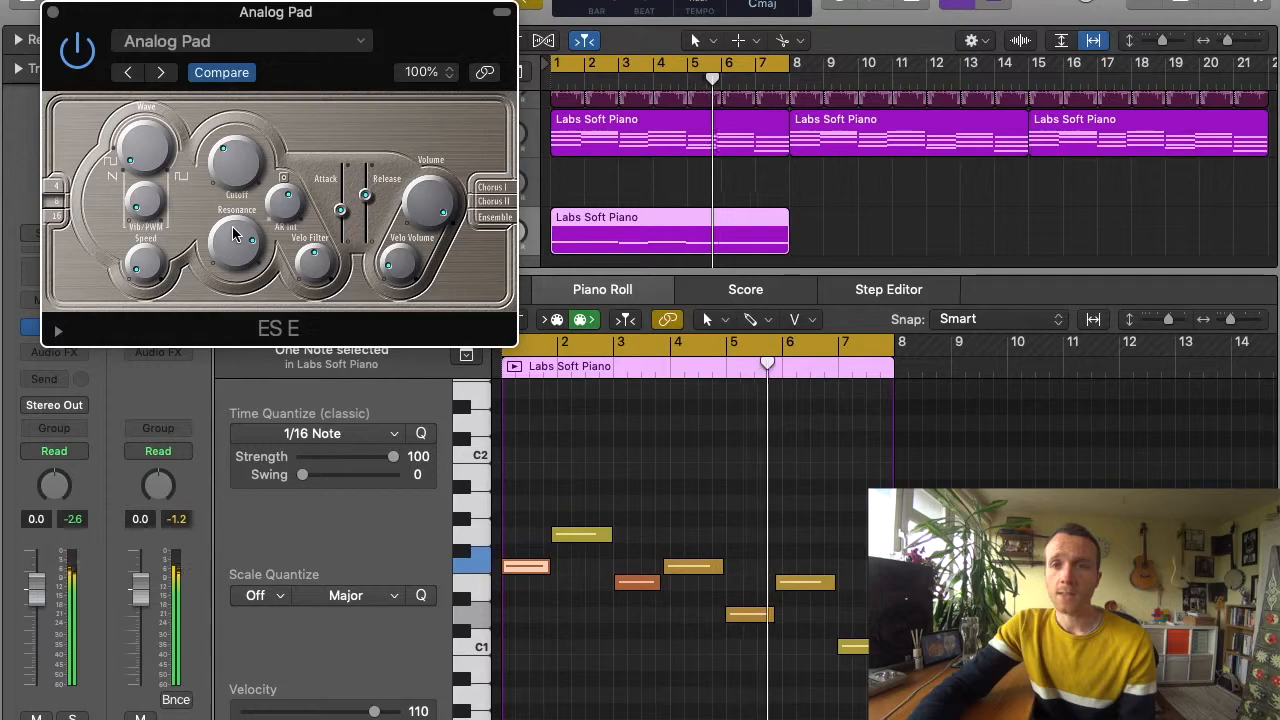
drag(313, 255, 309, 376)
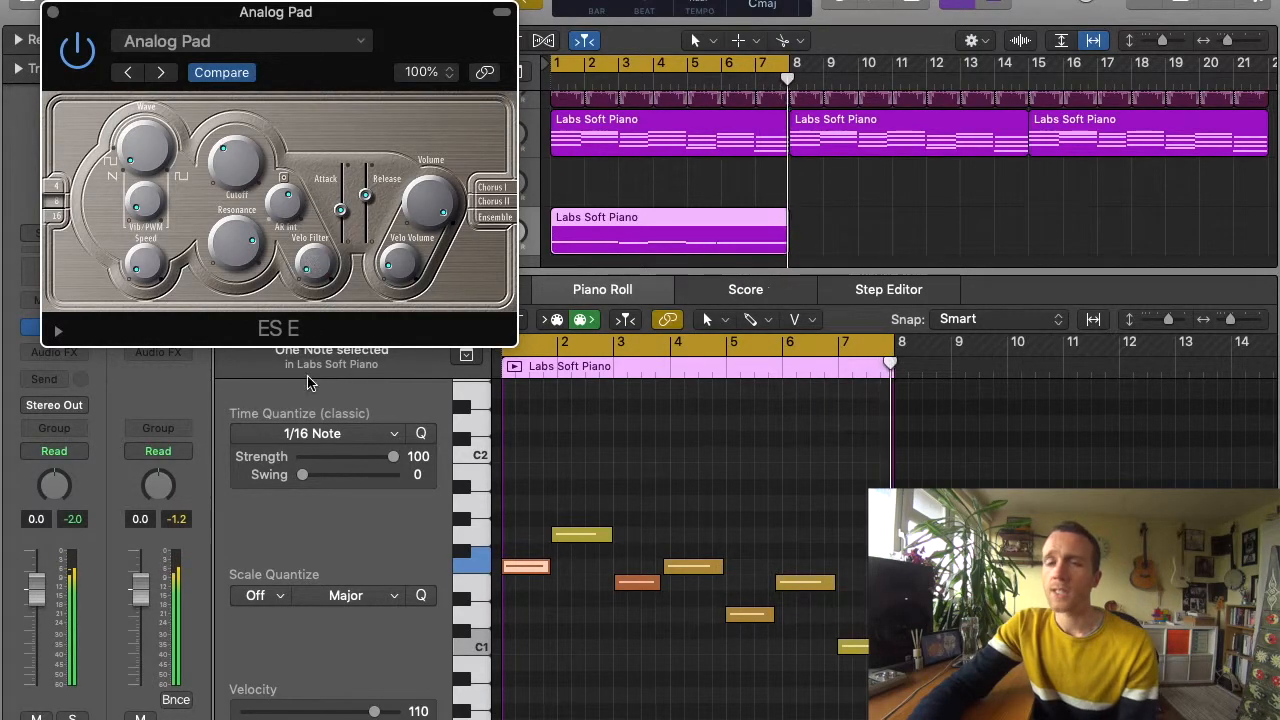
drag(243, 237, 233, 300)
drag(230, 180, 240, 268)
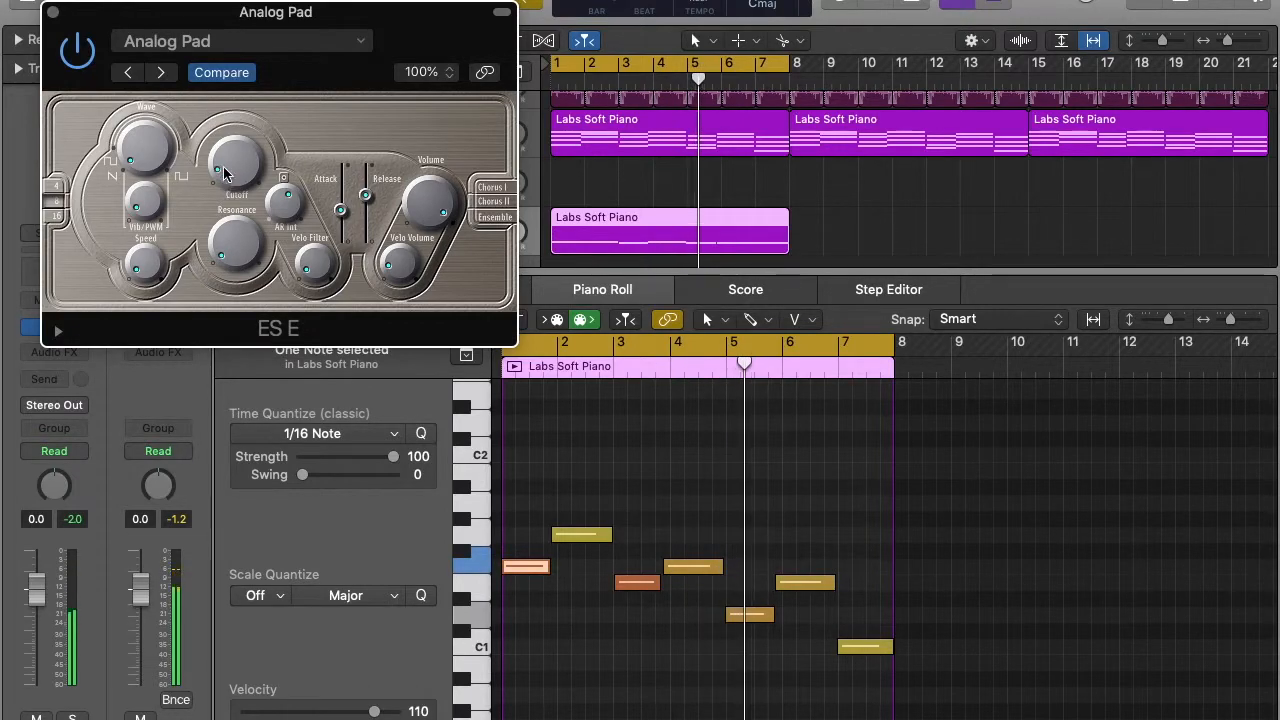
click(54, 14)
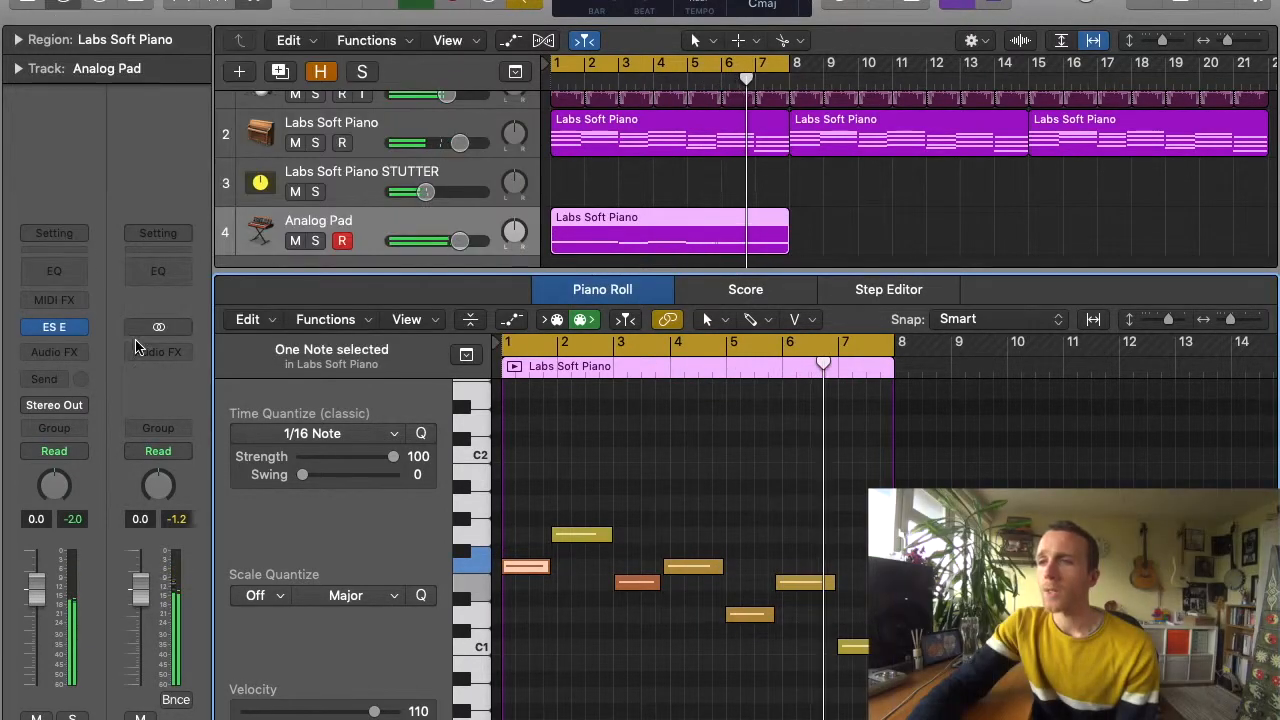
Insert ShaperBox on the Analog Pad channel, add the Filter shaper and load the Creative 3 wave for its cutoff.
click(86, 351)
mouse_move(79, 393)
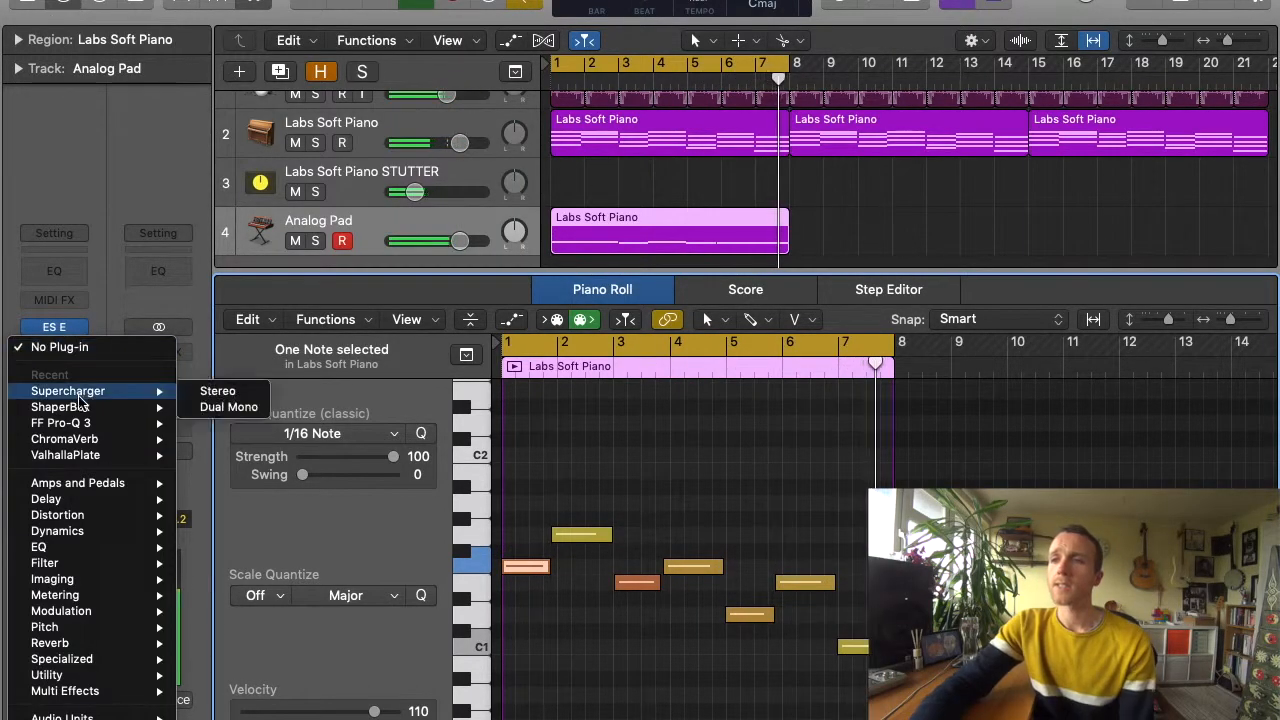
click(80, 410)
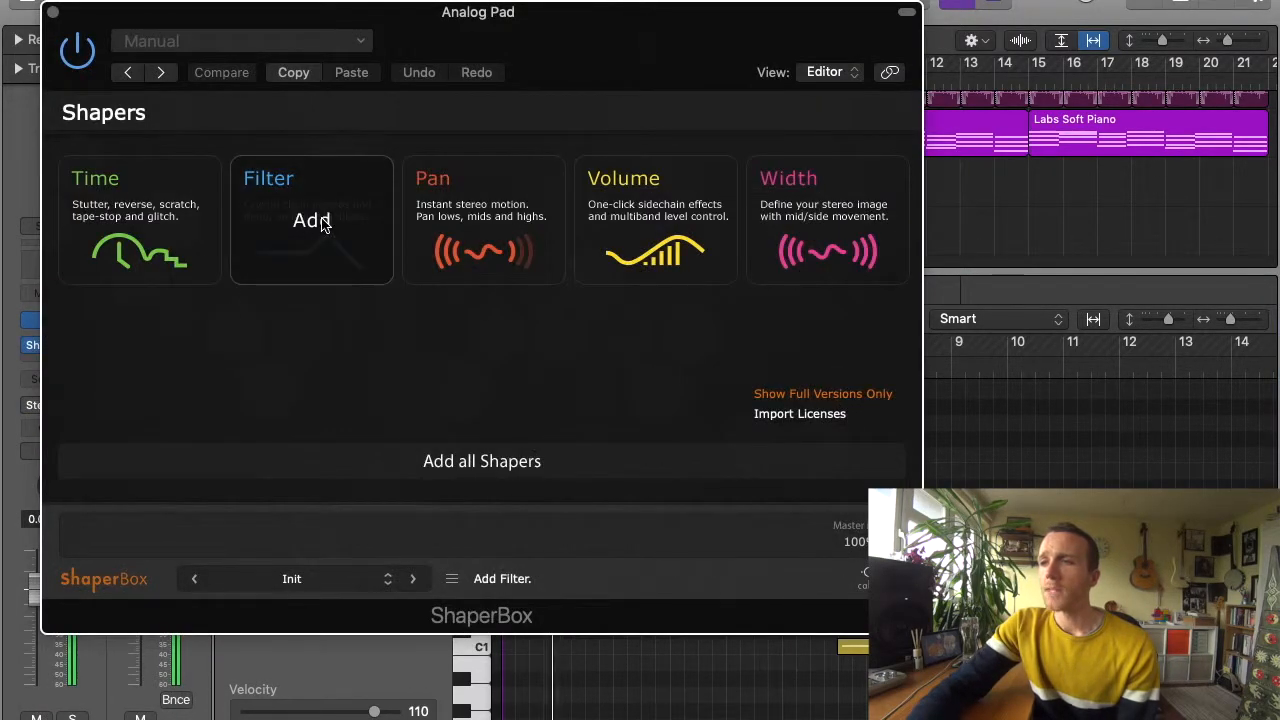
click(309, 218)
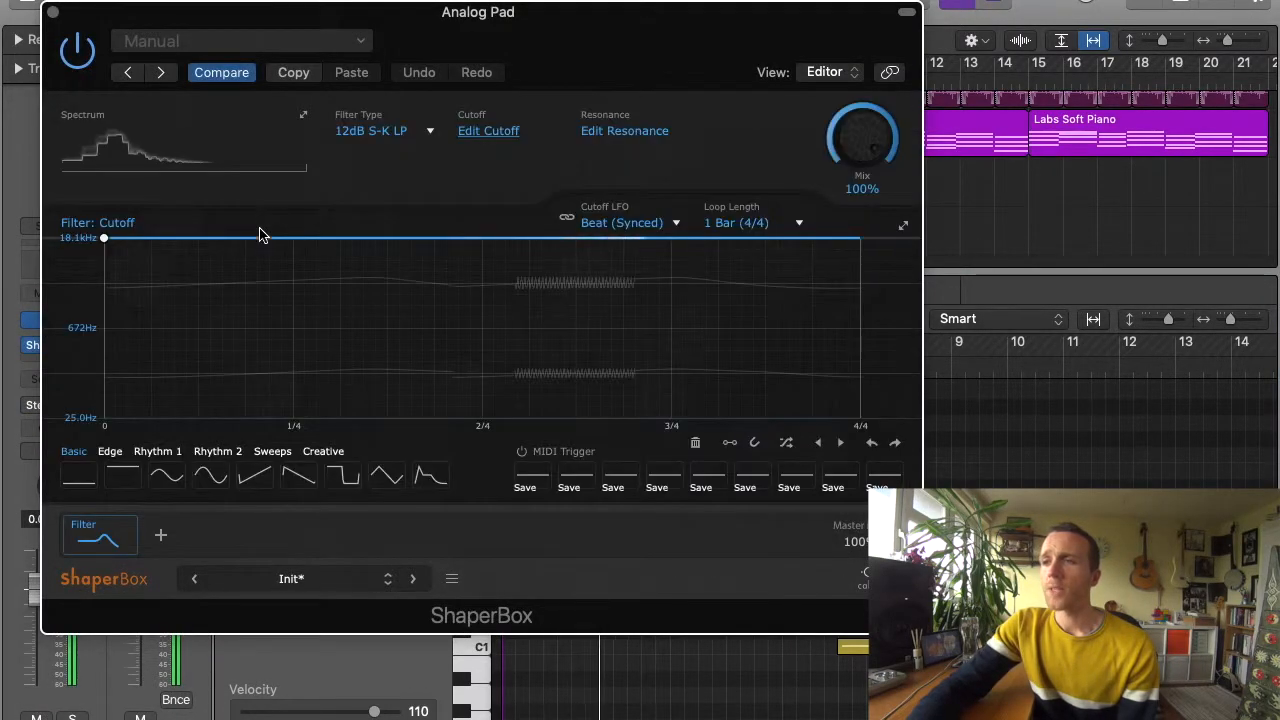
click(321, 451)
click(262, 476)
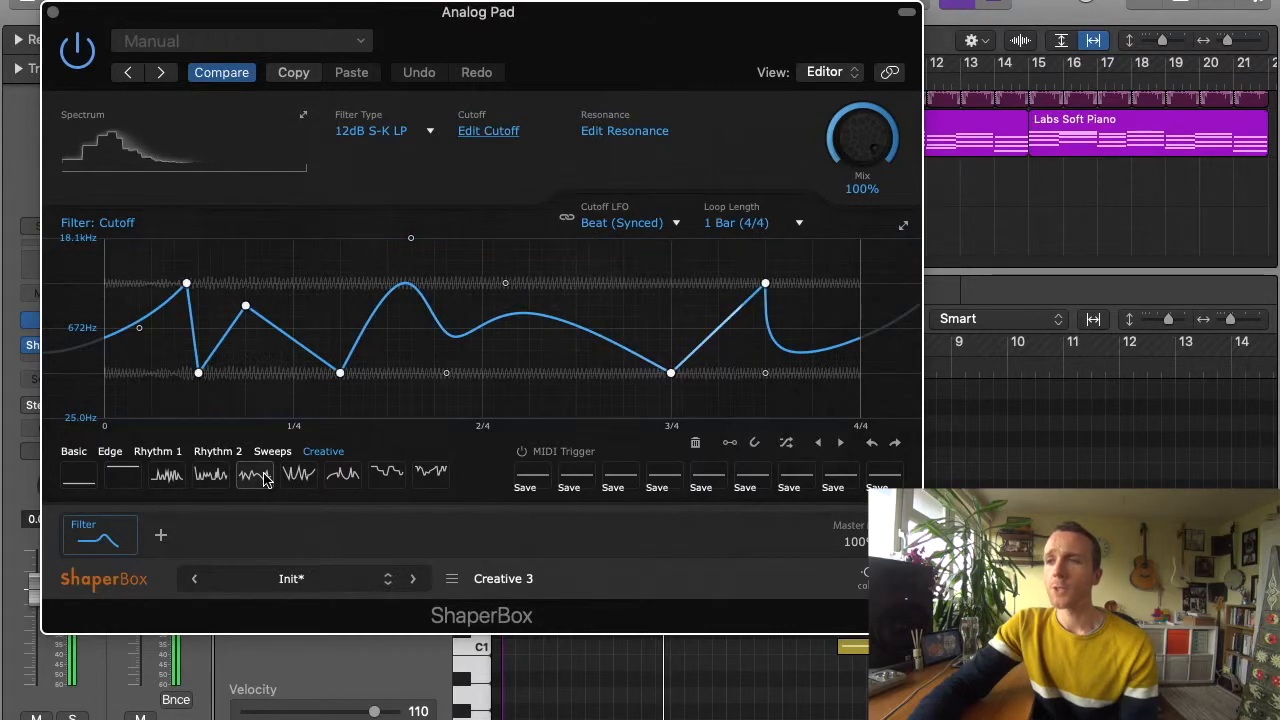
Move the ShaperBox window aside, solo the Analog Pad channel and try Rhythm 2 and other preset waves on the filter cutoff.
drag(599, 44, 778, 28)
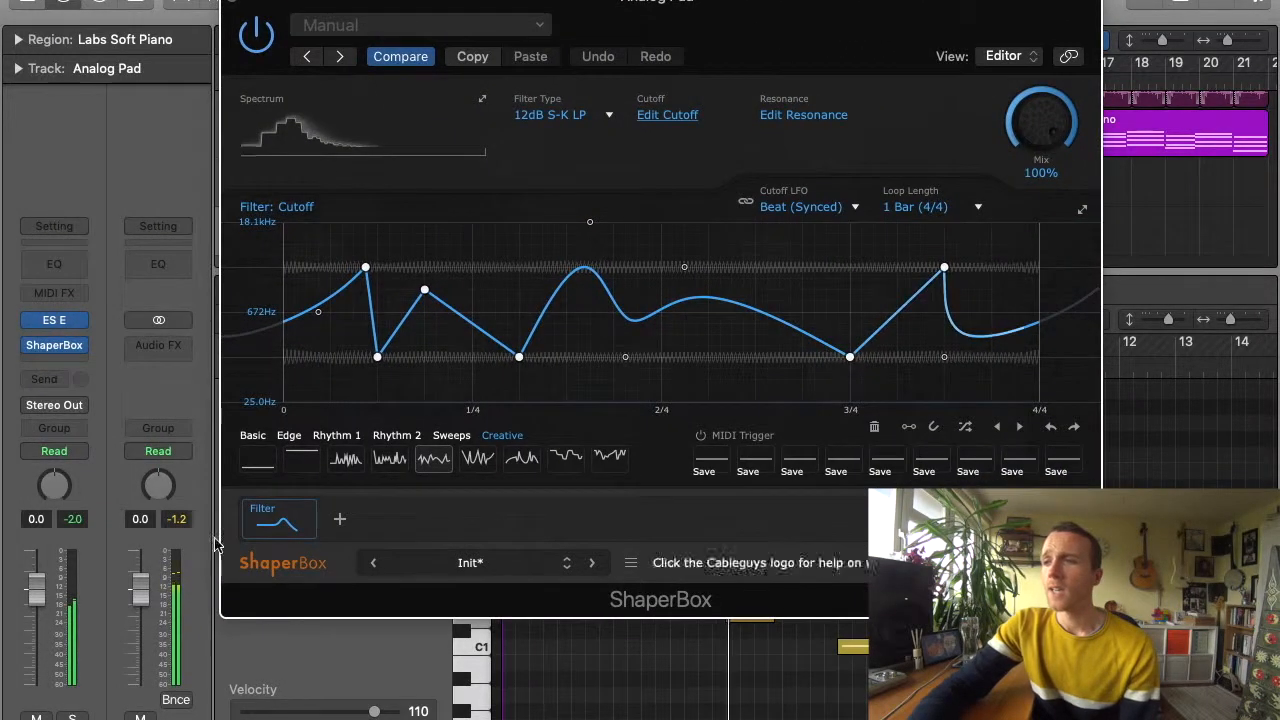
click(74, 716)
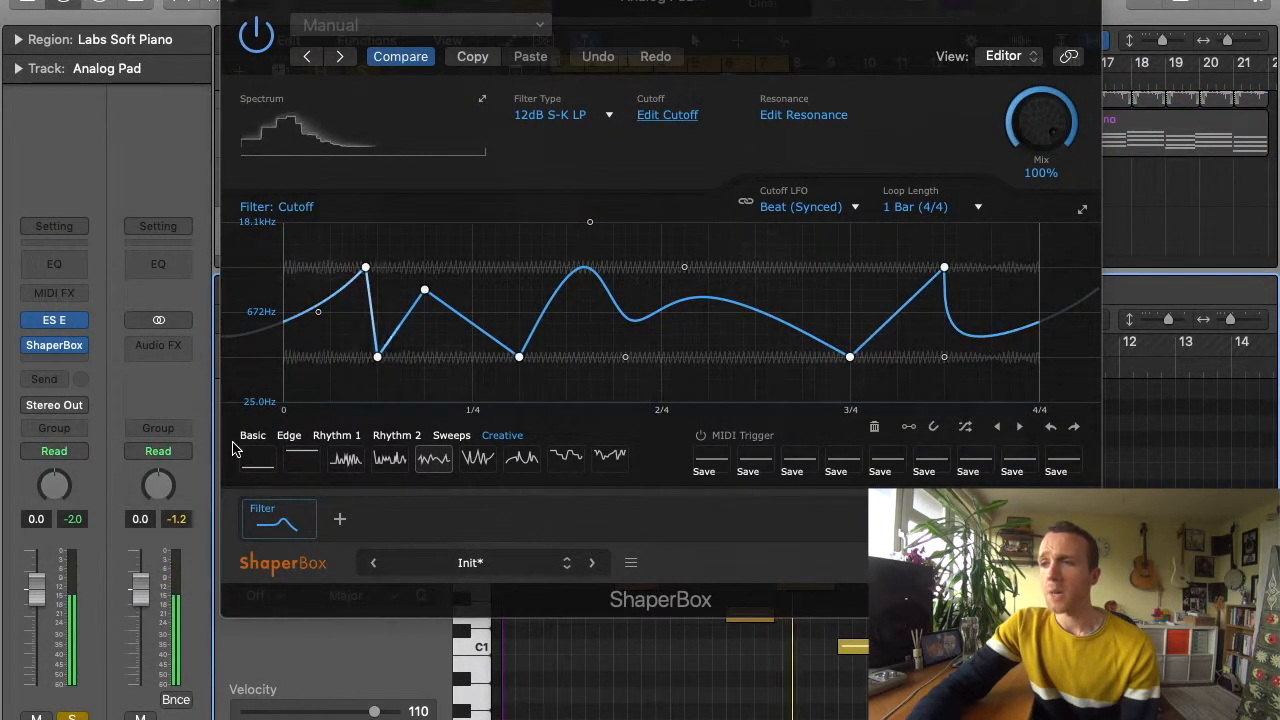
click(398, 435)
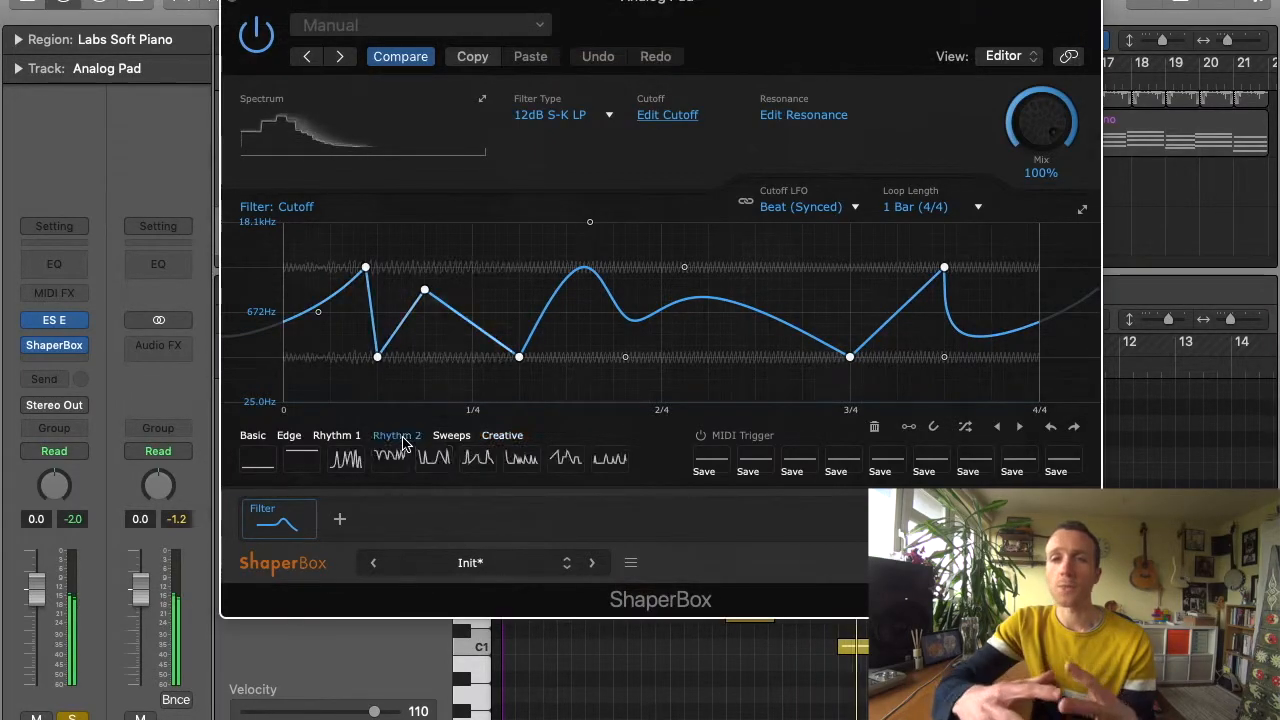
click(522, 460)
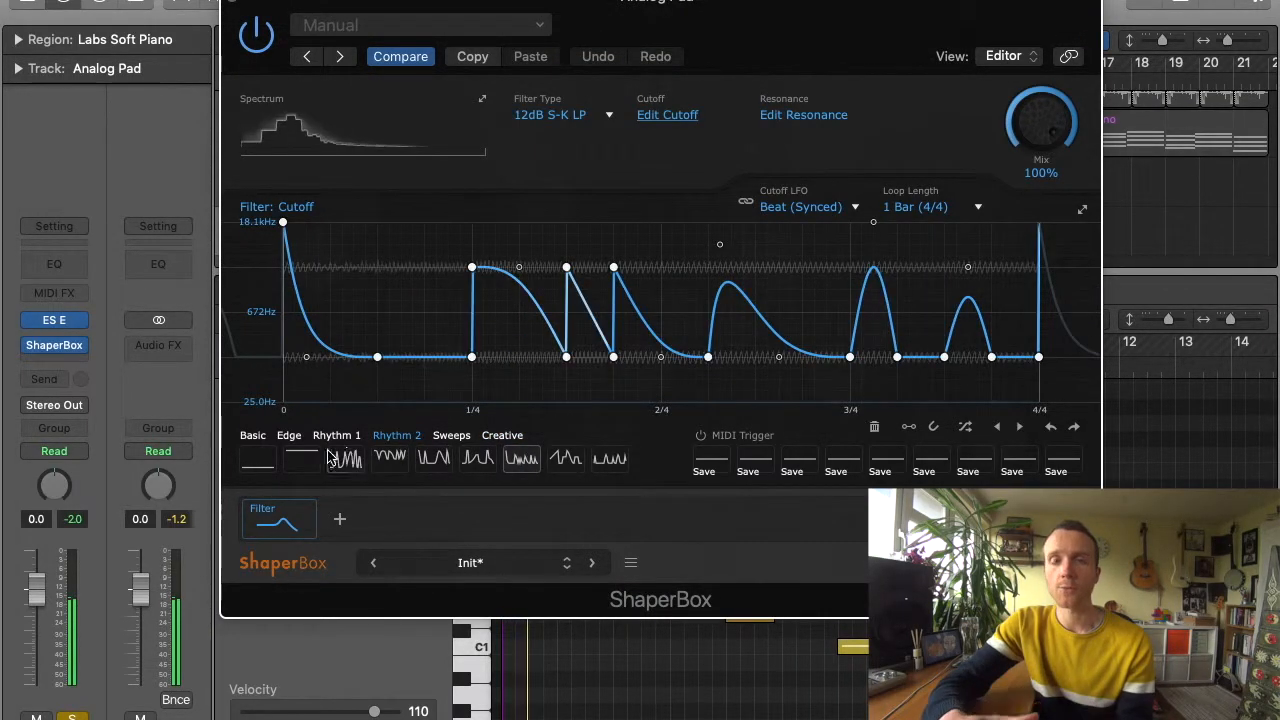
click(289, 436)
click(391, 472)
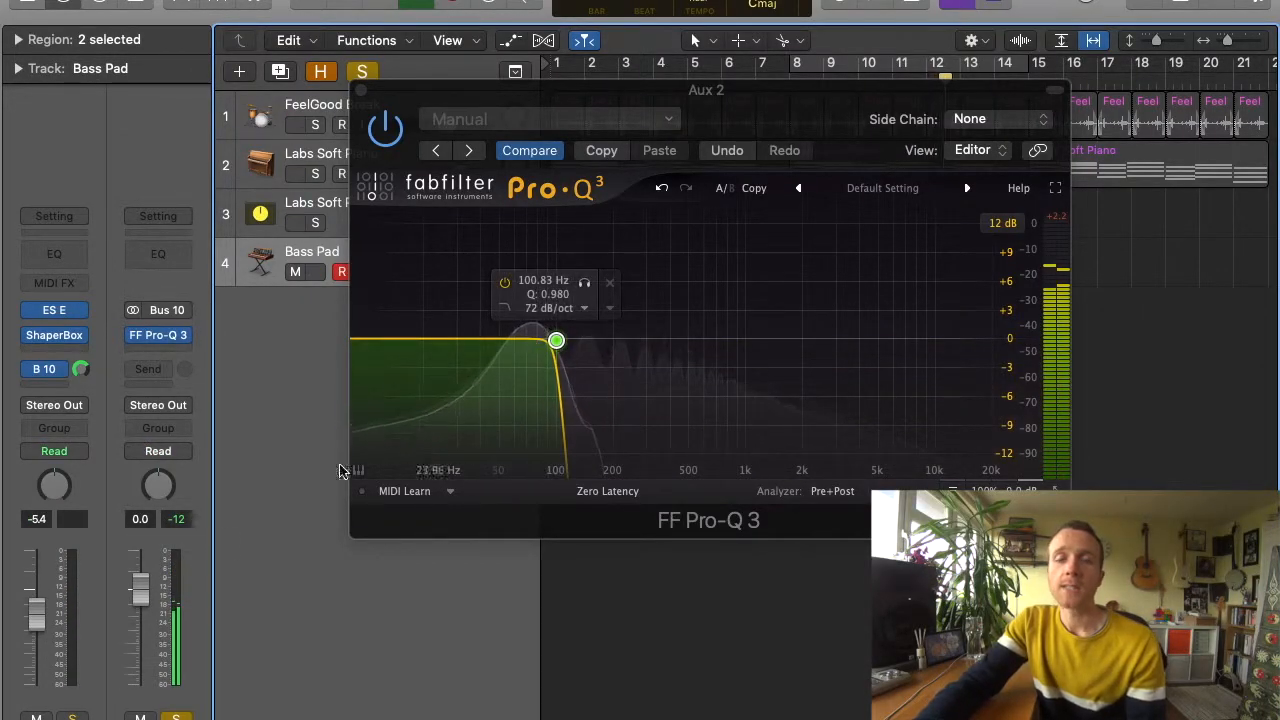
Add a Bus 11 send to the Bass Pad channel and play the song with bars 1 to 8 looped.
click(61, 390)
mouse_move(86, 481)
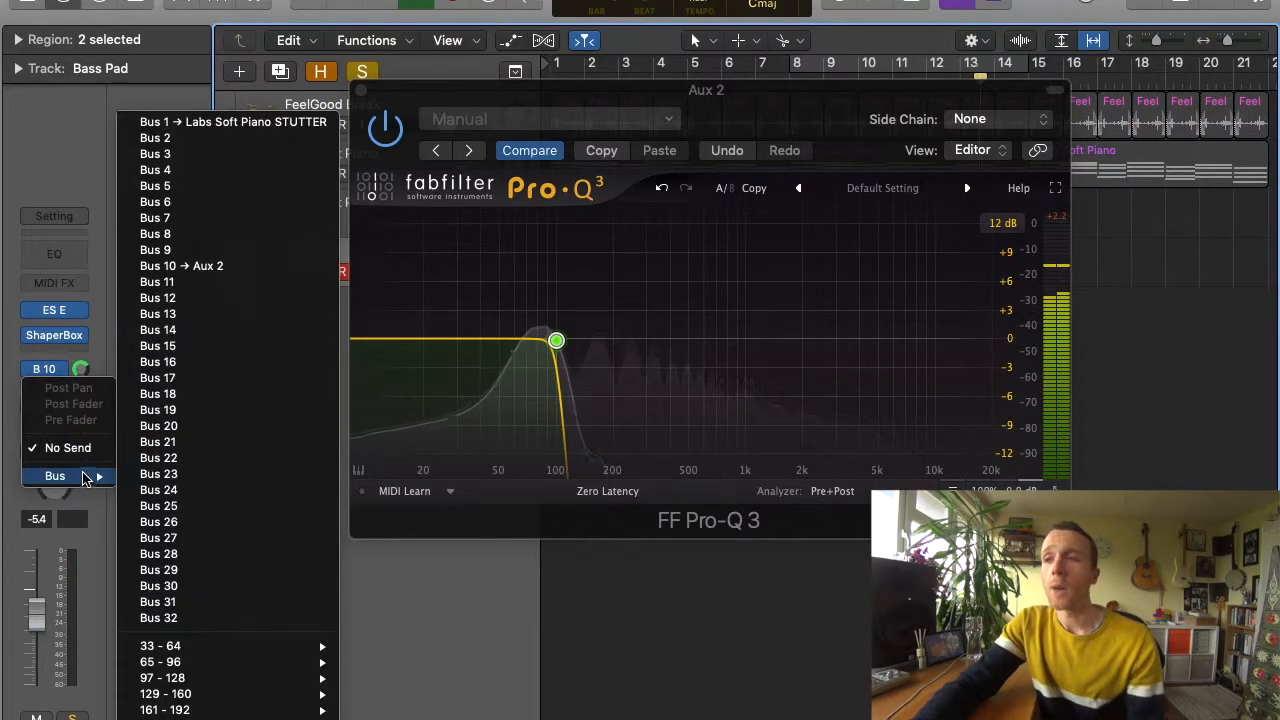
click(197, 289)
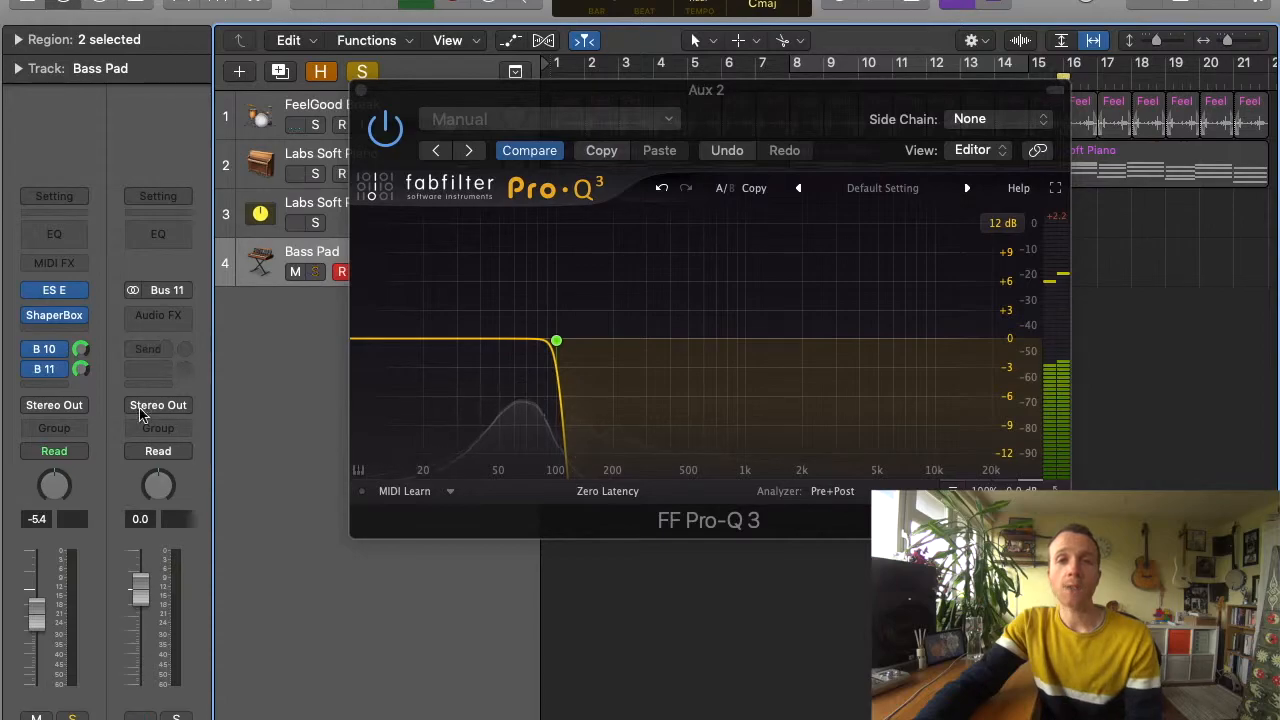
key(space)
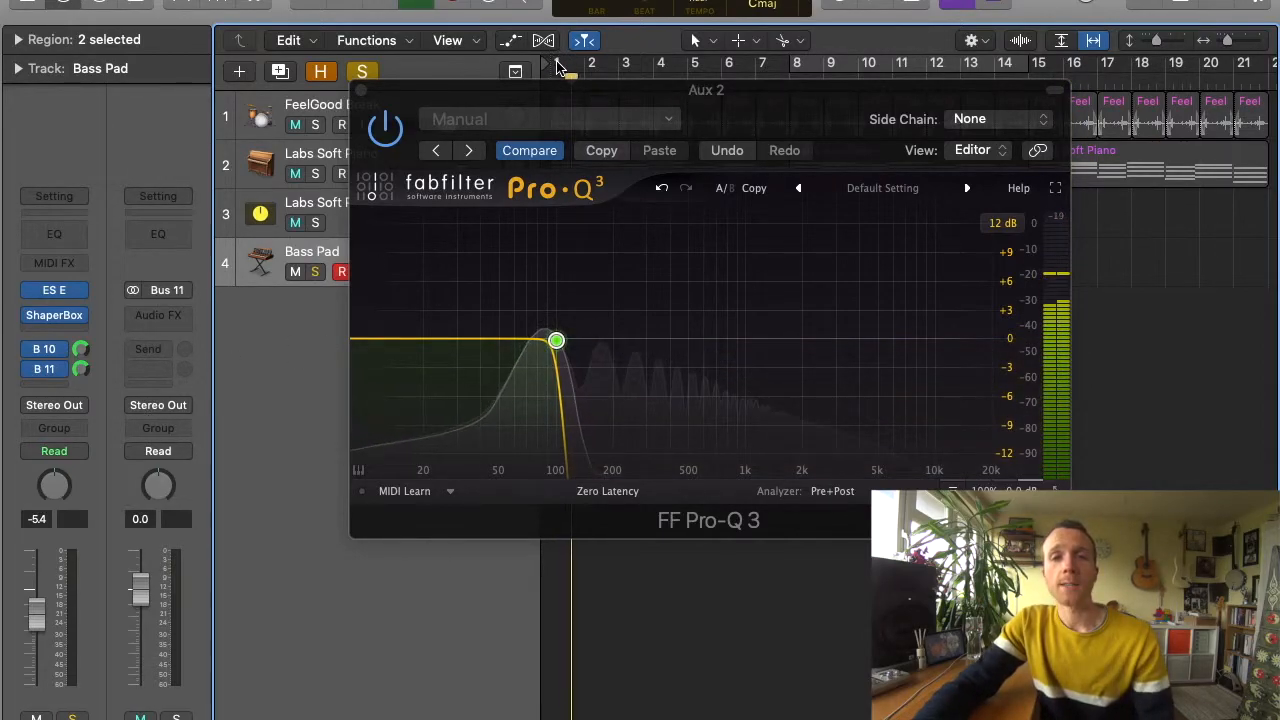
drag(596, 68, 812, 66)
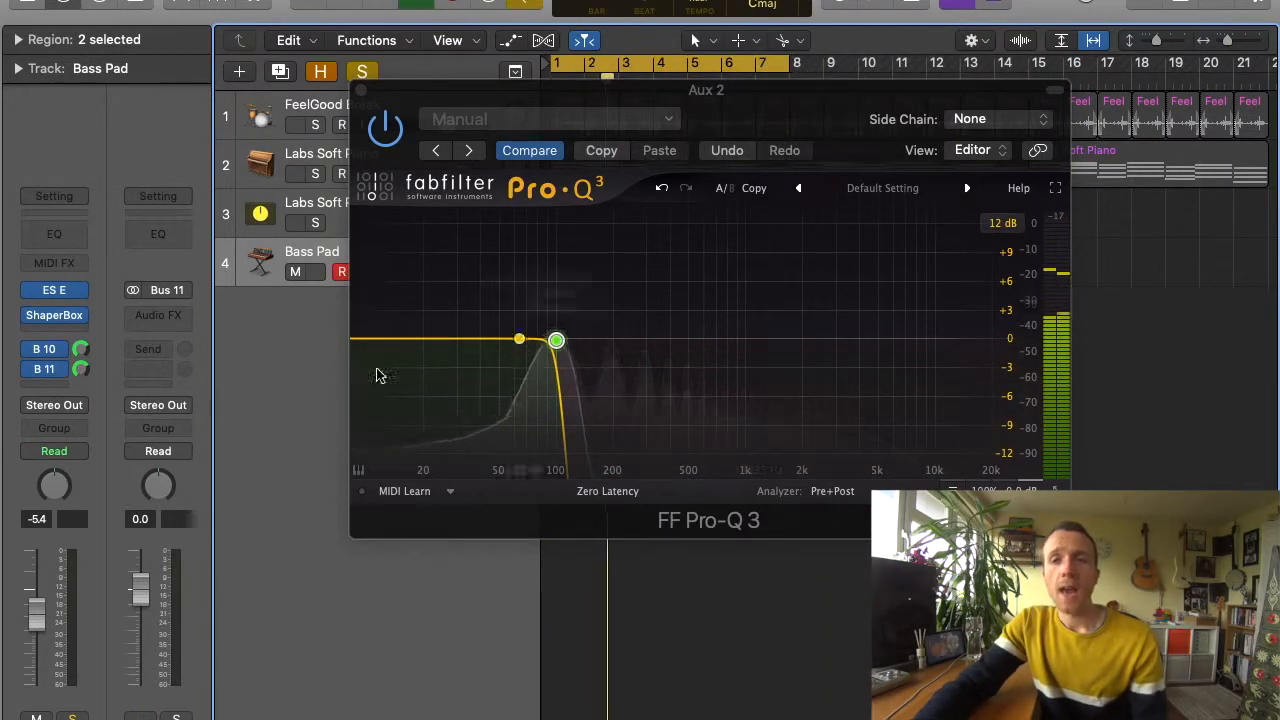
Insert FF Pro-Q 3 on the Bus 11 aux channel and add a low-cut band at the low end.
click(187, 319)
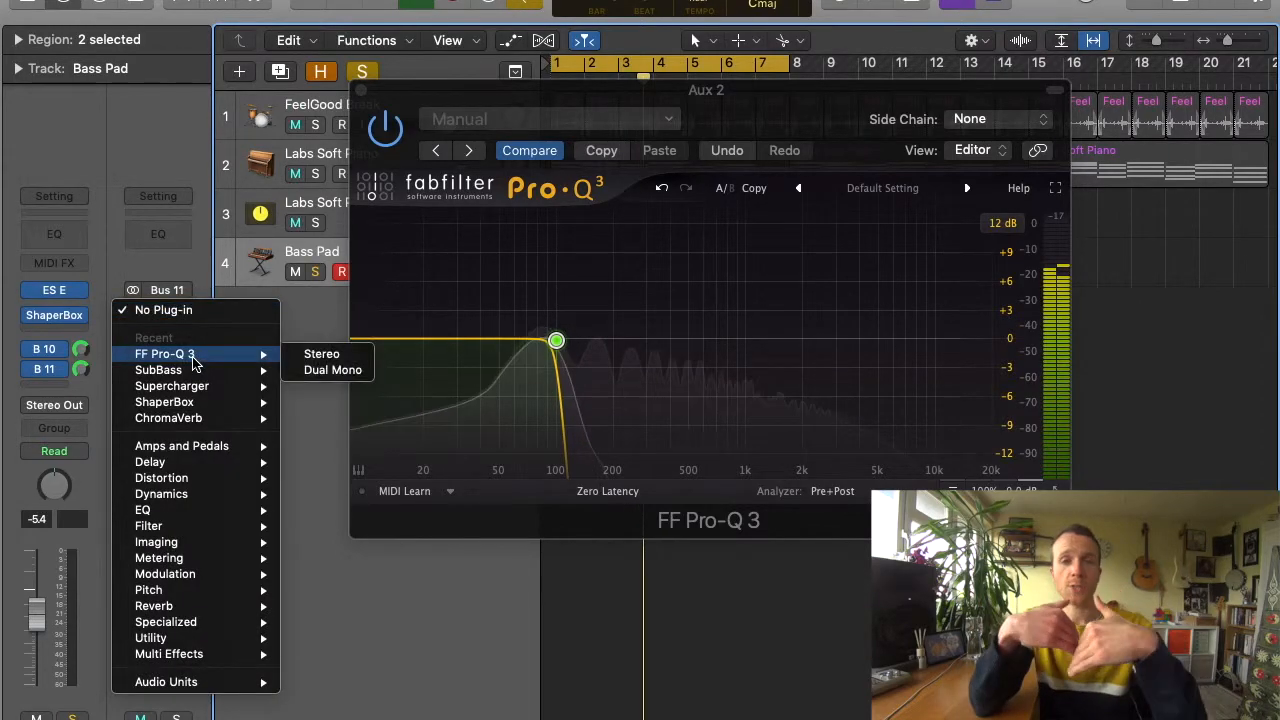
click(193, 357)
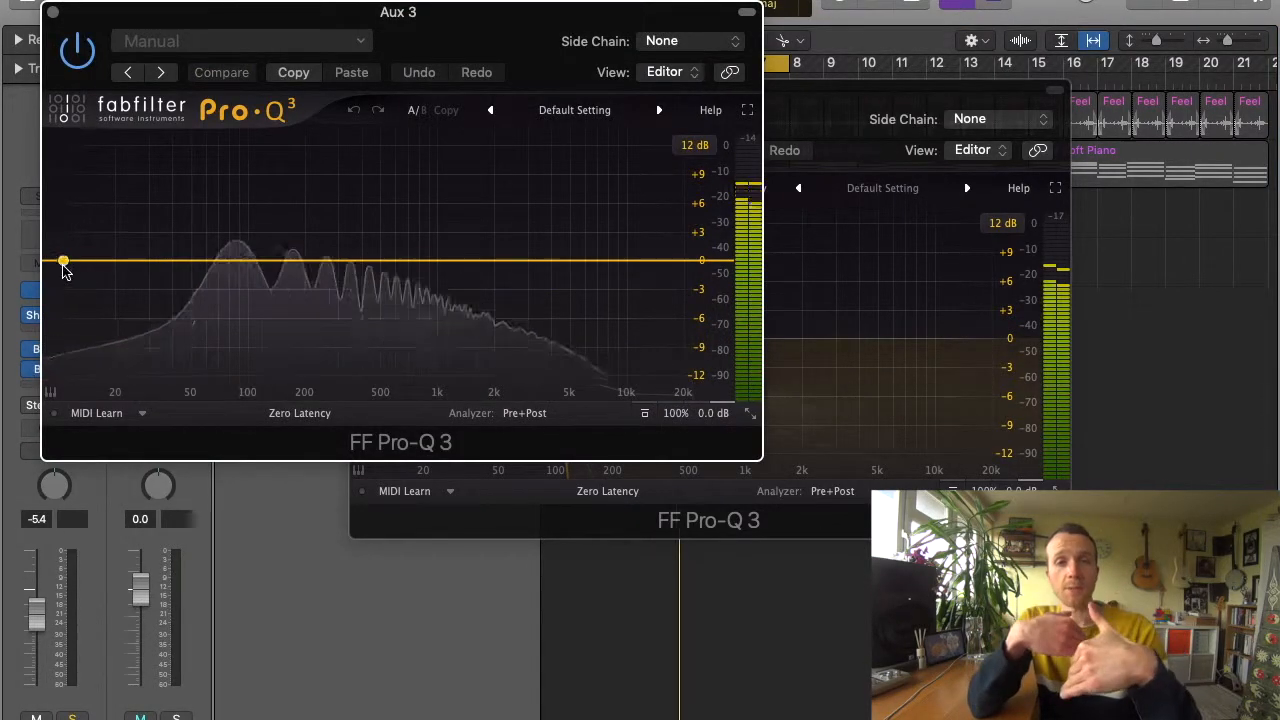
drag(63, 263, 126, 322)
drag(128, 390, 142, 388)
click(89, 346)
click(131, 367)
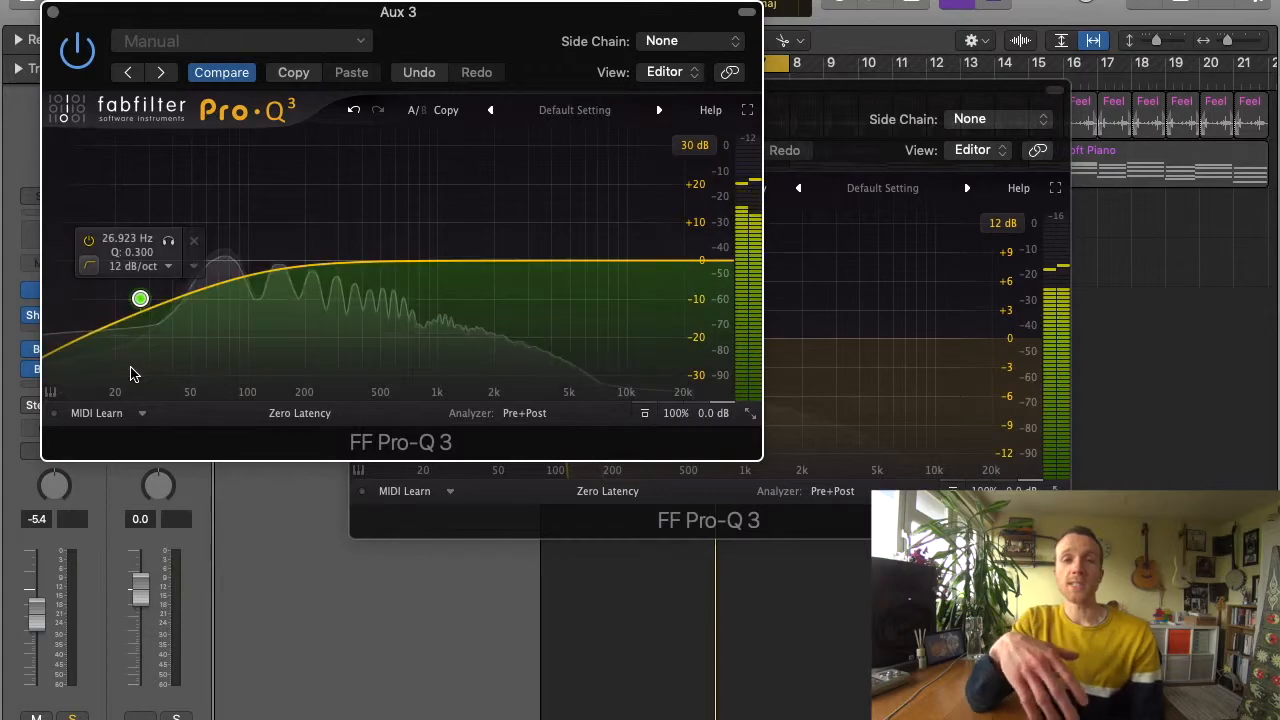
Set the low-cut band's slope to 96 dB/oct and move its cutoff up to about 138 Hz.
click(130, 267)
click(155, 437)
drag(140, 298, 274, 262)
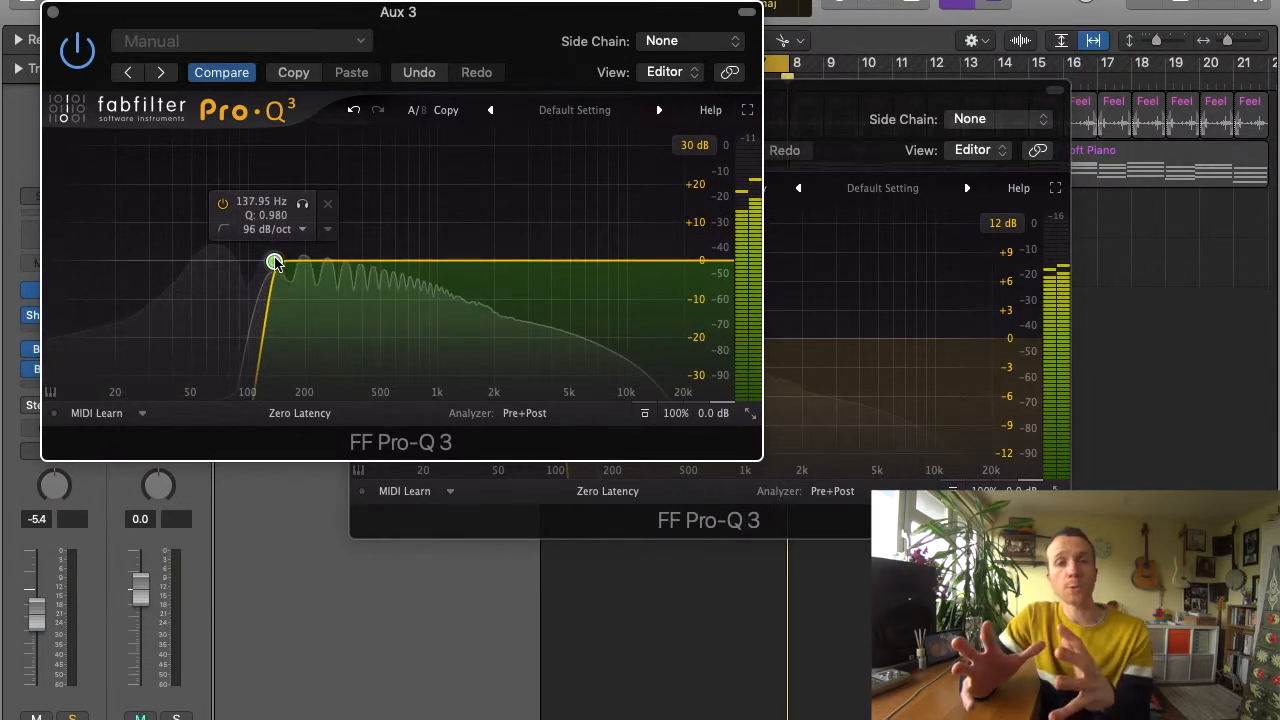
Move the Pro-Q 3 windows aside and turn off solo on the Bus 10 aux channel.
drag(408, 34, 742, 105)
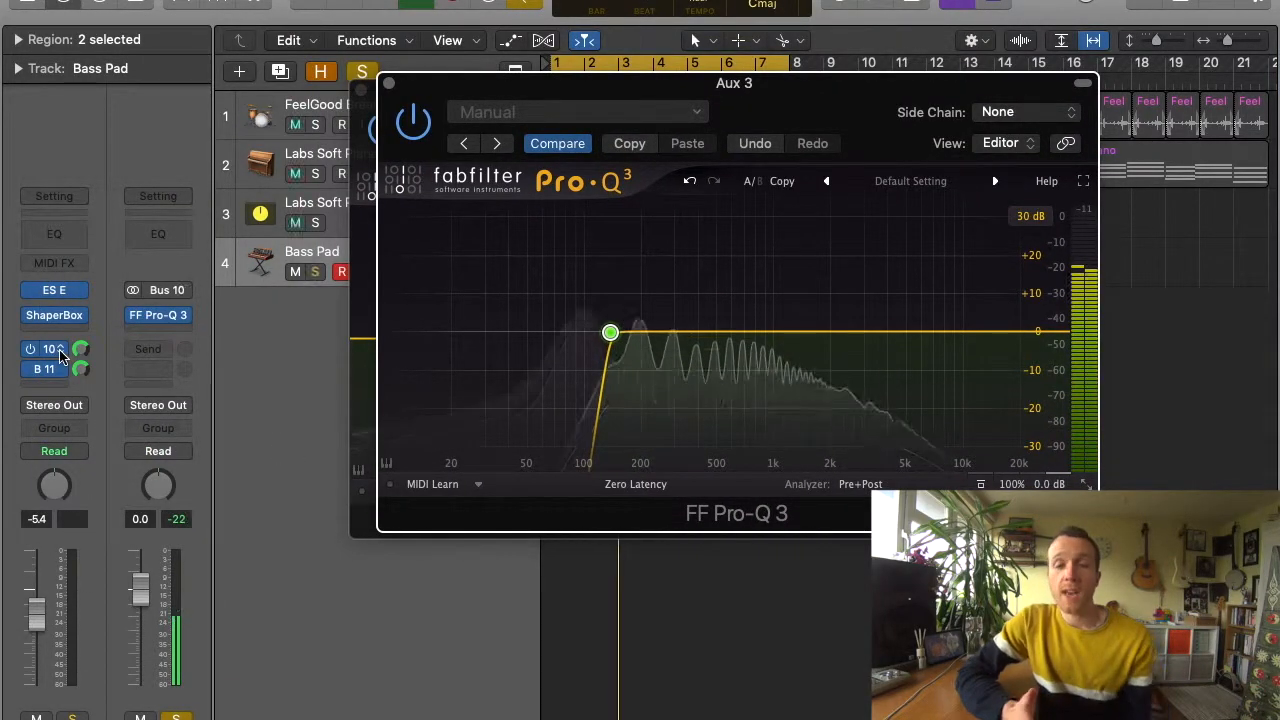
click(175, 716)
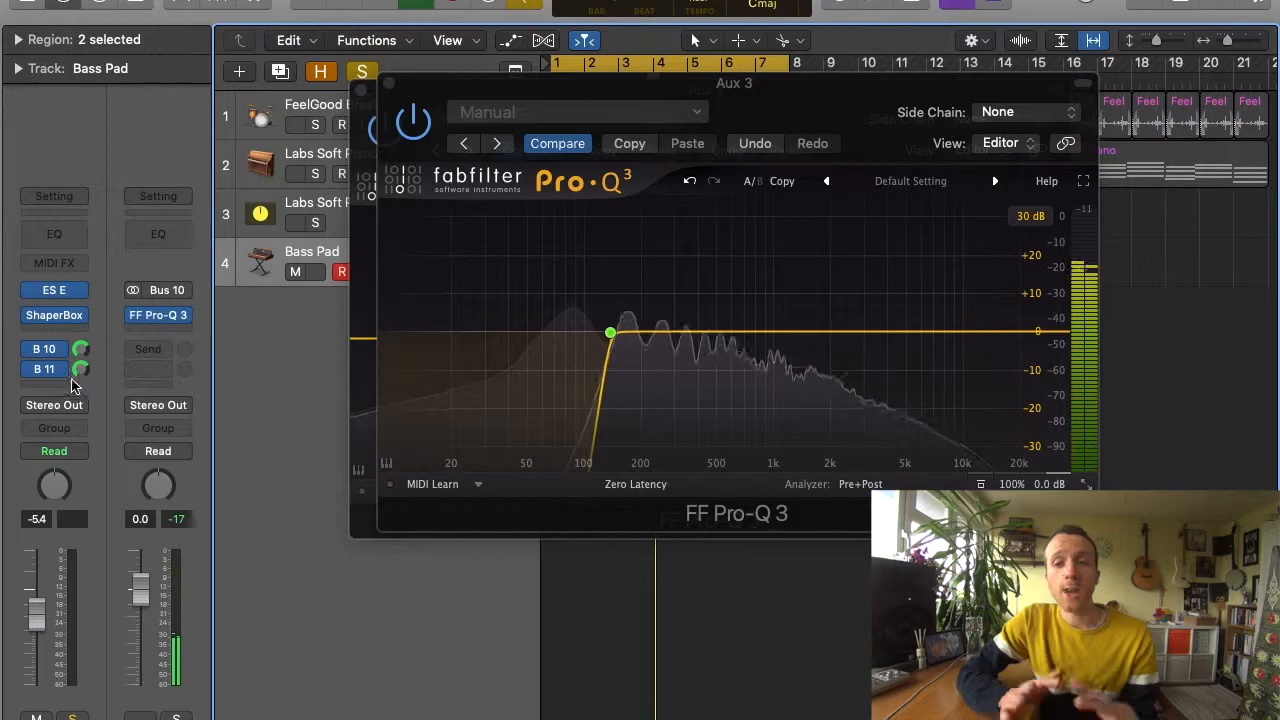
click(613, 97)
drag(613, 97, 913, 77)
drag(605, 101, 256, 55)
Hide the open plug-in windows and set the Bass Pad channel's output to No Output.
key(v)
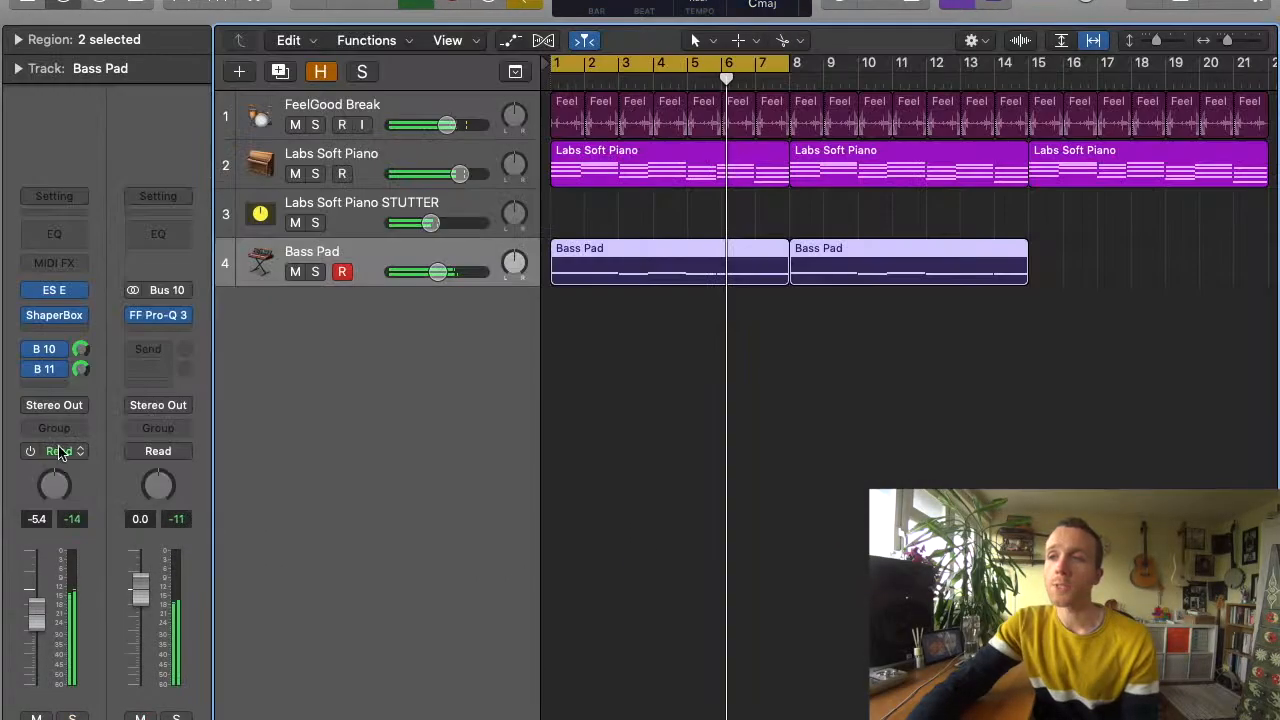
click(50, 406)
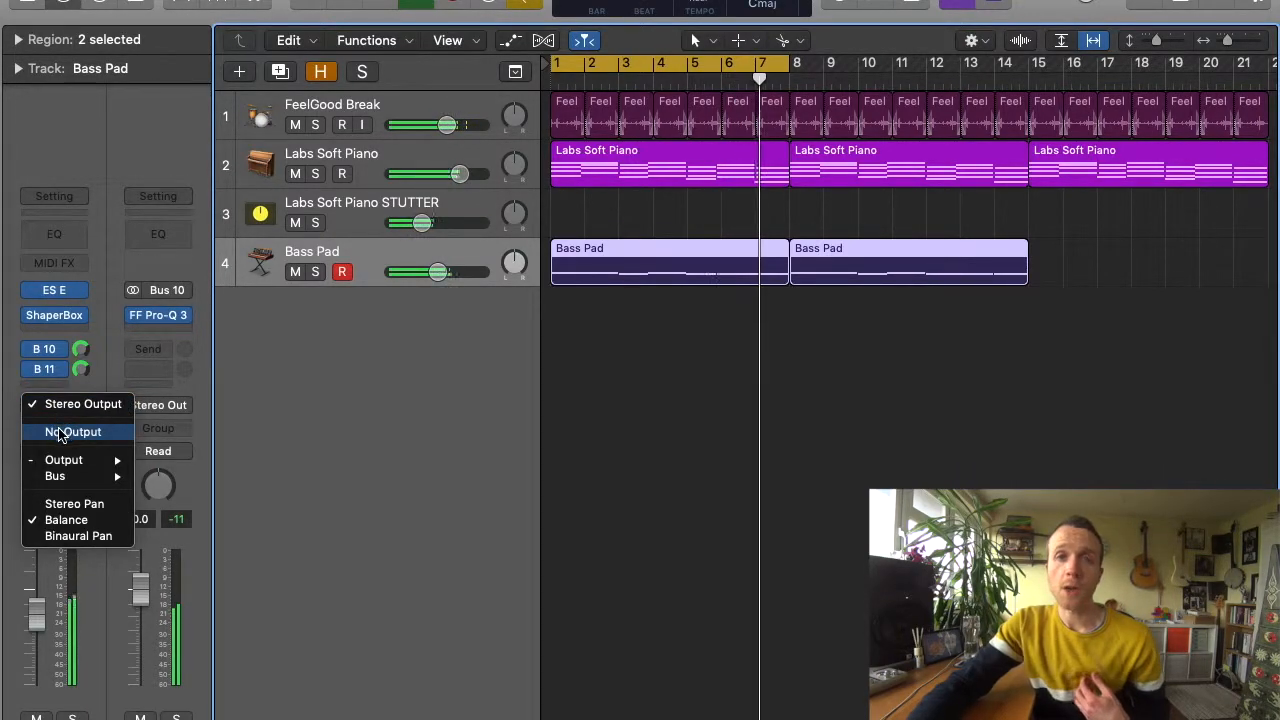
click(60, 432)
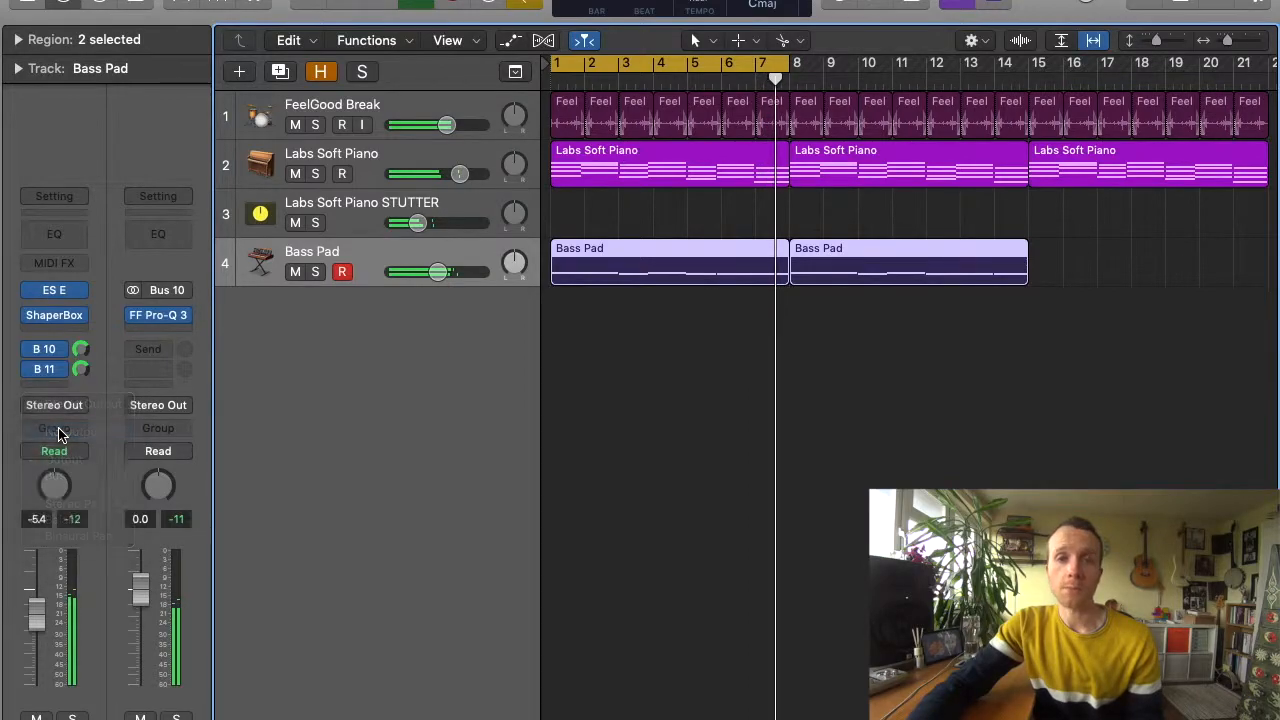
In the Bass LO channel's Pro-Q 3, raise the high-cut cutoff, add a dynamic bell boost at about 55 Hz and compare it bypassed.
click(158, 315)
mouse_move(207, 296)
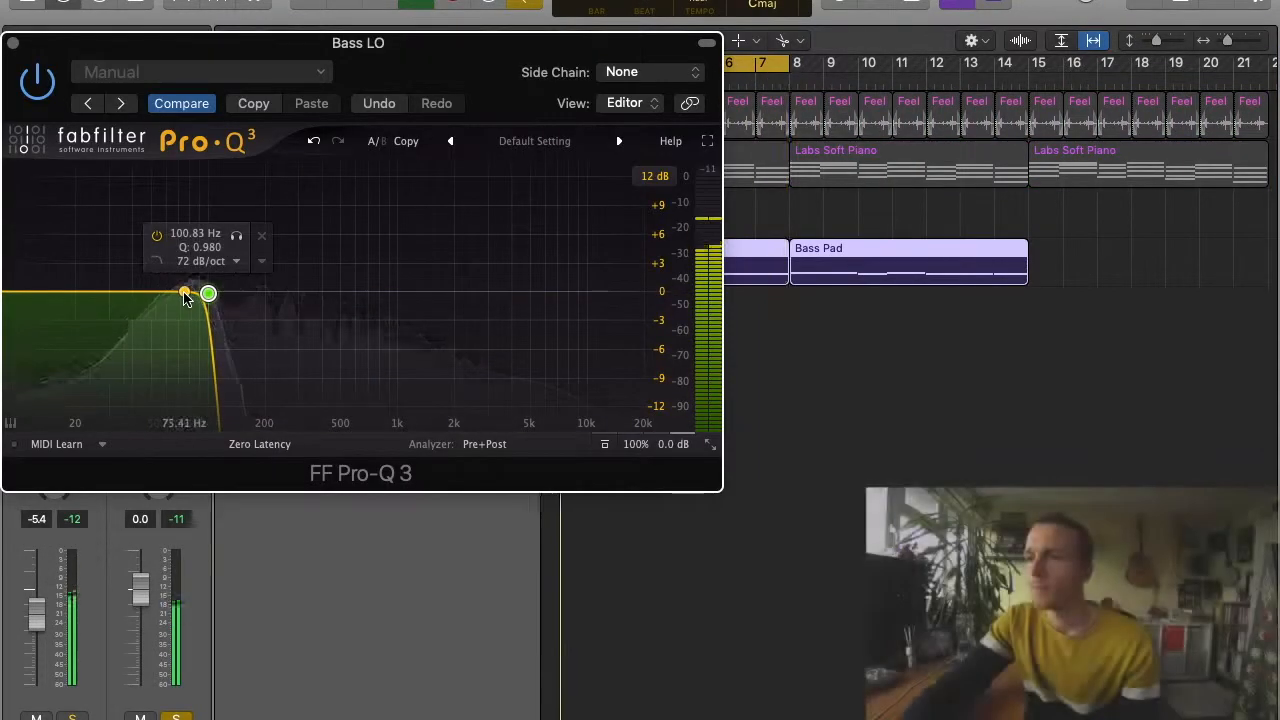
drag(207, 296, 234, 296)
drag(200, 247, 151, 192)
click(37, 93)
click(37, 93)
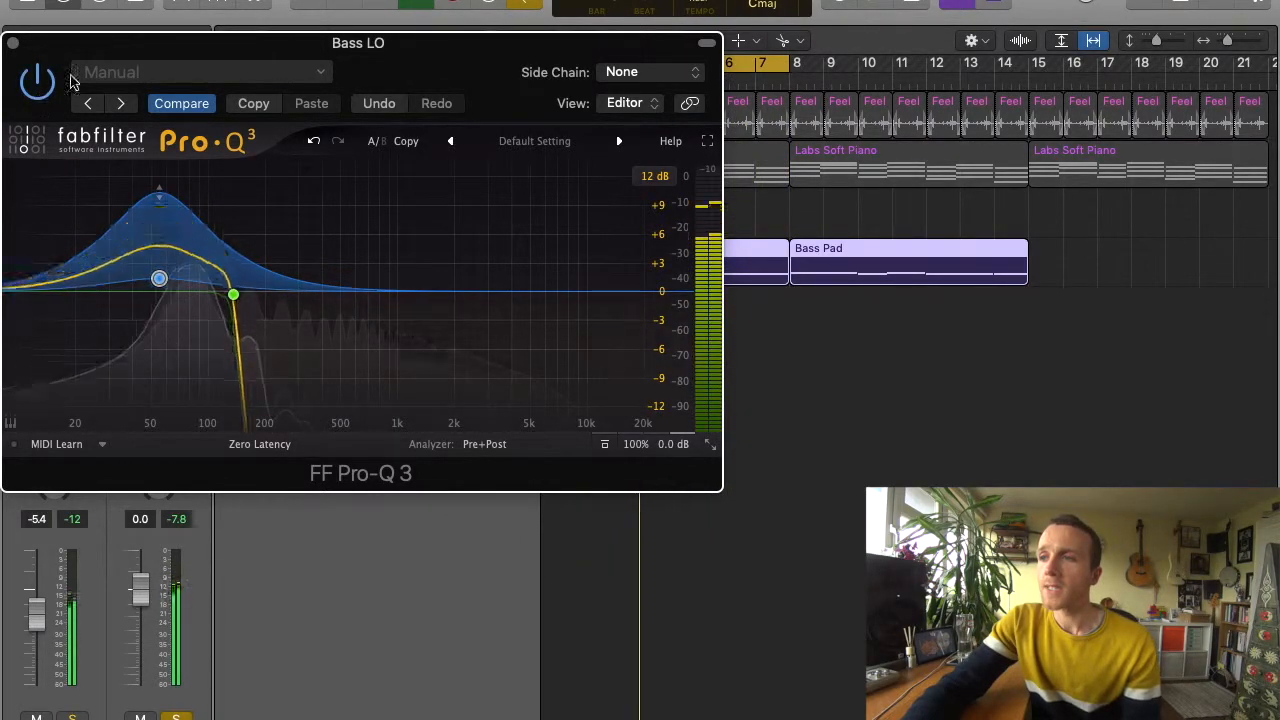
Move the Bass LO bell band to about 70 Hz and raise its gain to about +7.2 dB.
drag(55, 85, 418, 120)
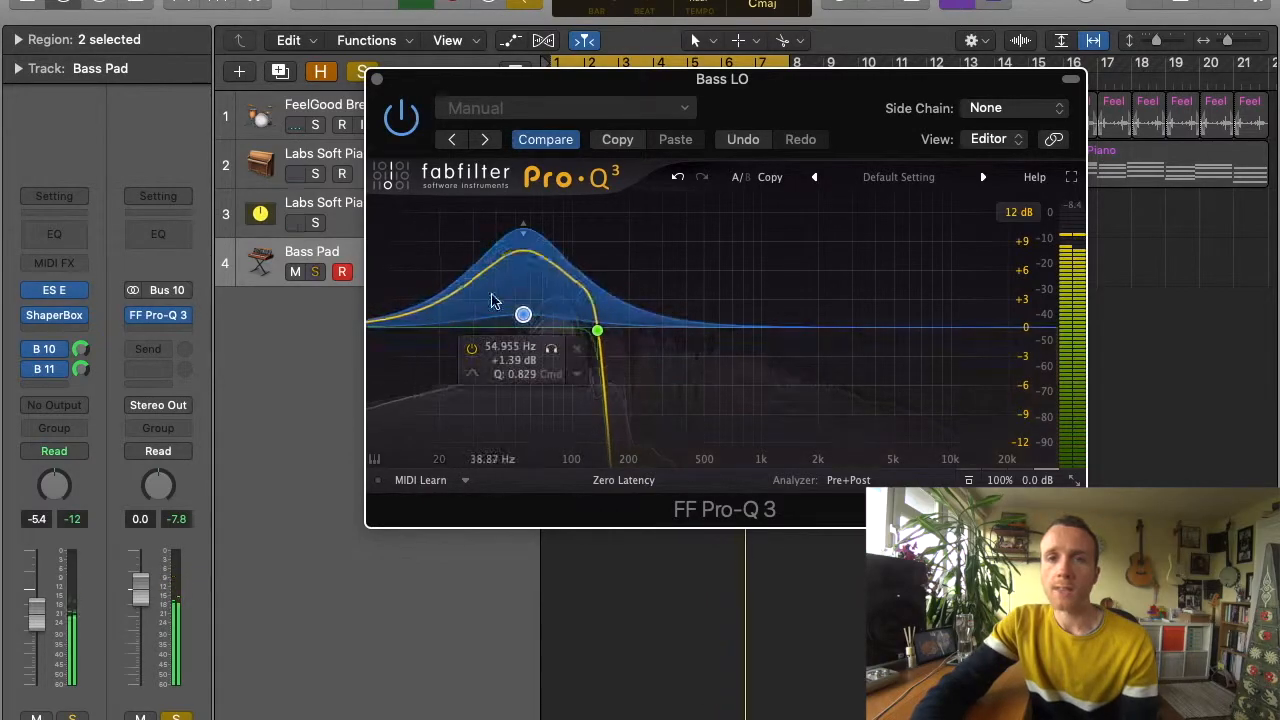
drag(523, 318, 520, 276)
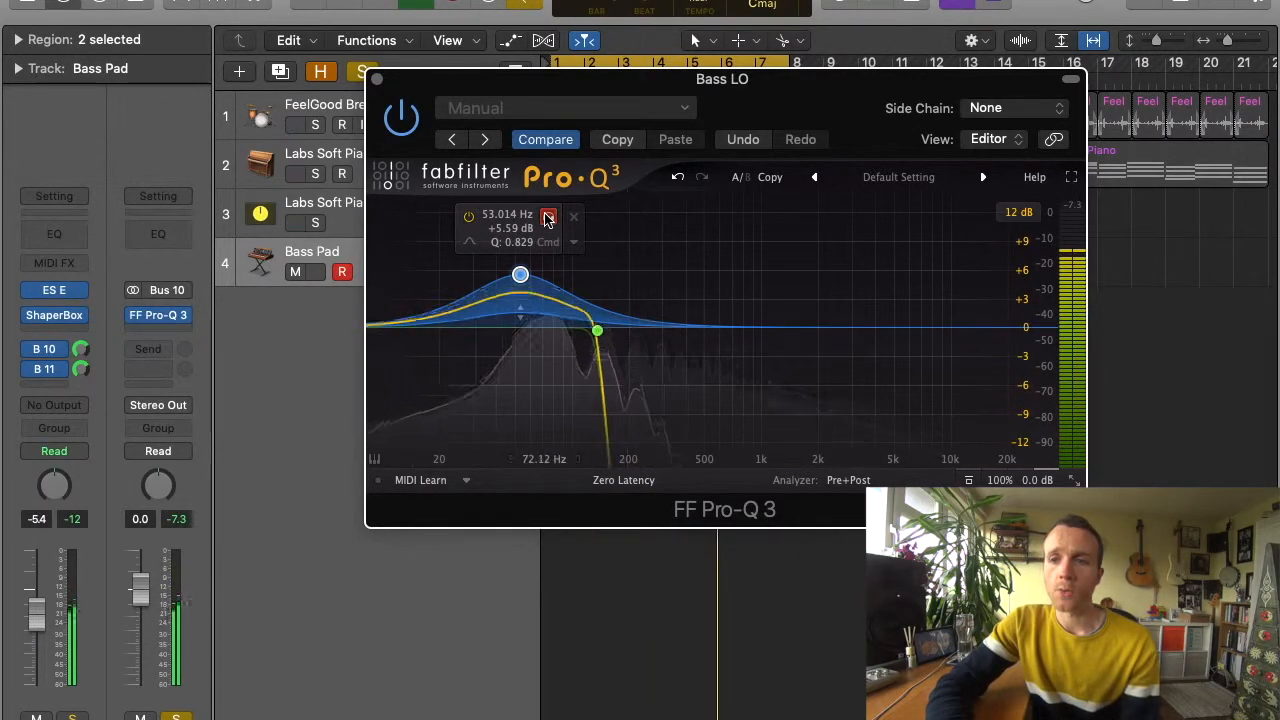
drag(520, 277, 544, 268)
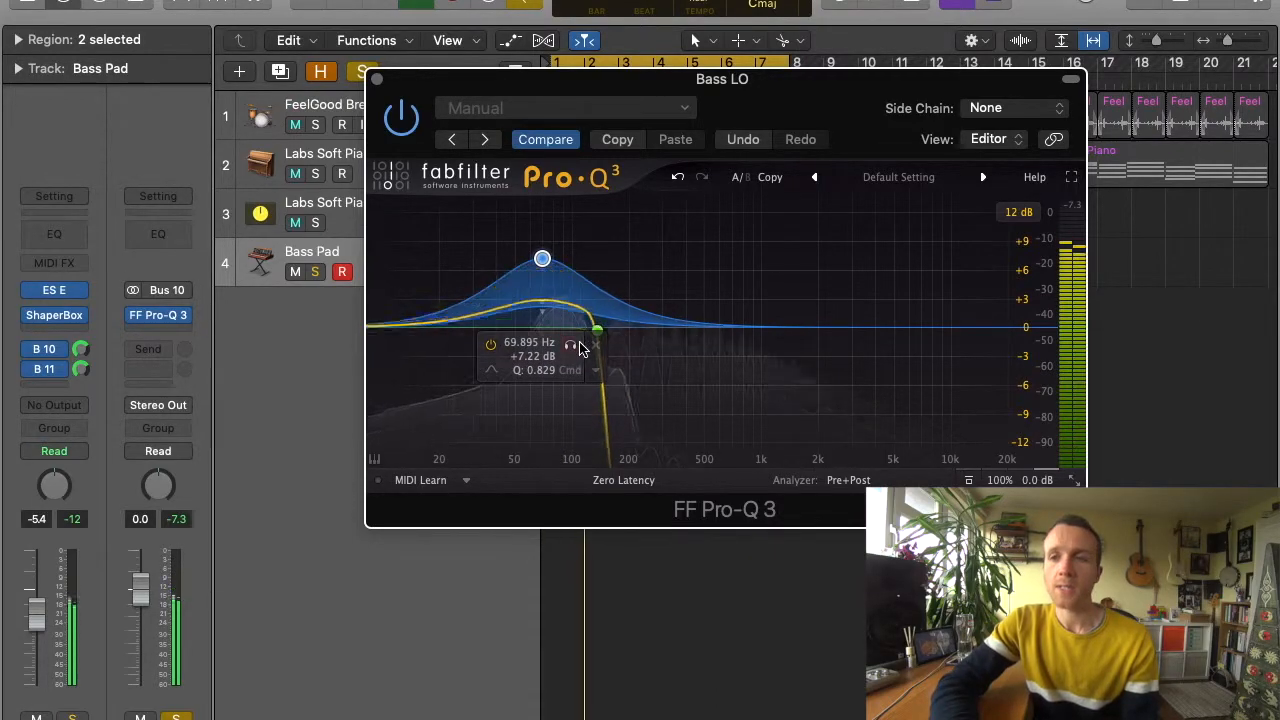
Switch the Bass LO channel to mono and insert the FabFilter Pro-C 2 compressor after its EQ.
click(383, 337)
drag(383, 337, 384, 368)
click(437, 390)
click(454, 562)
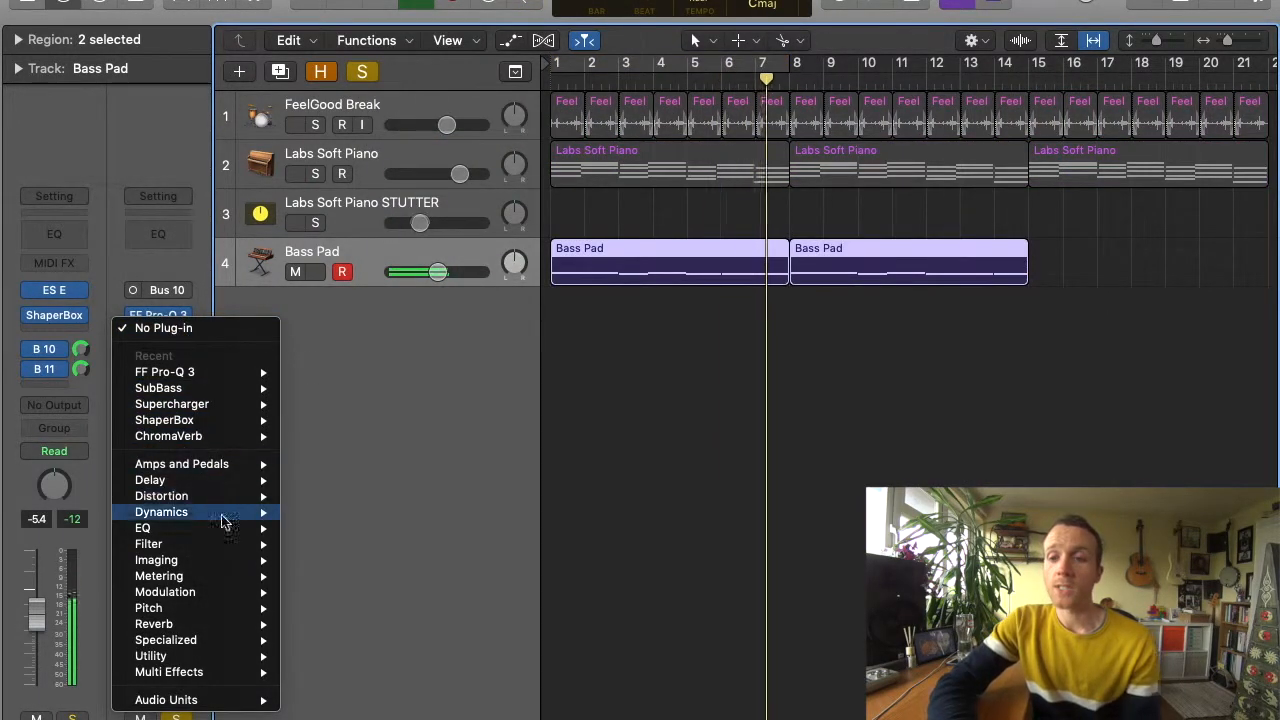
mouse_move(255, 700)
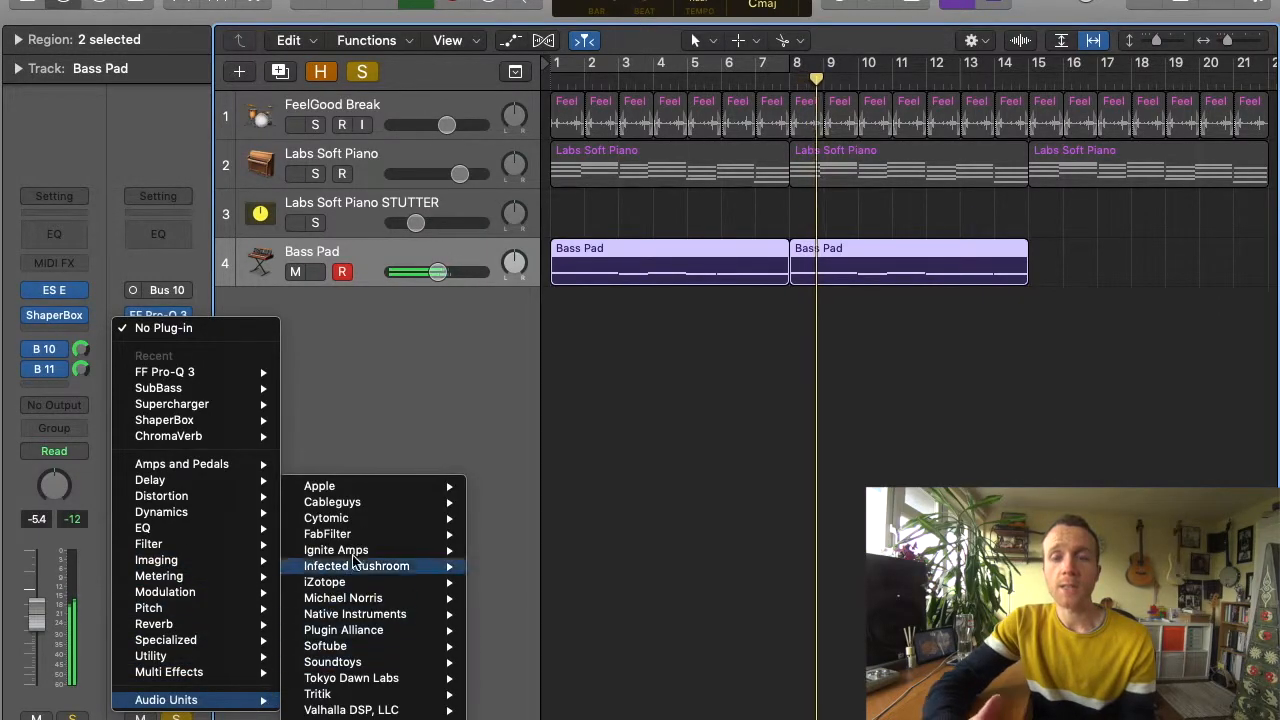
mouse_move(407, 543)
click(520, 550)
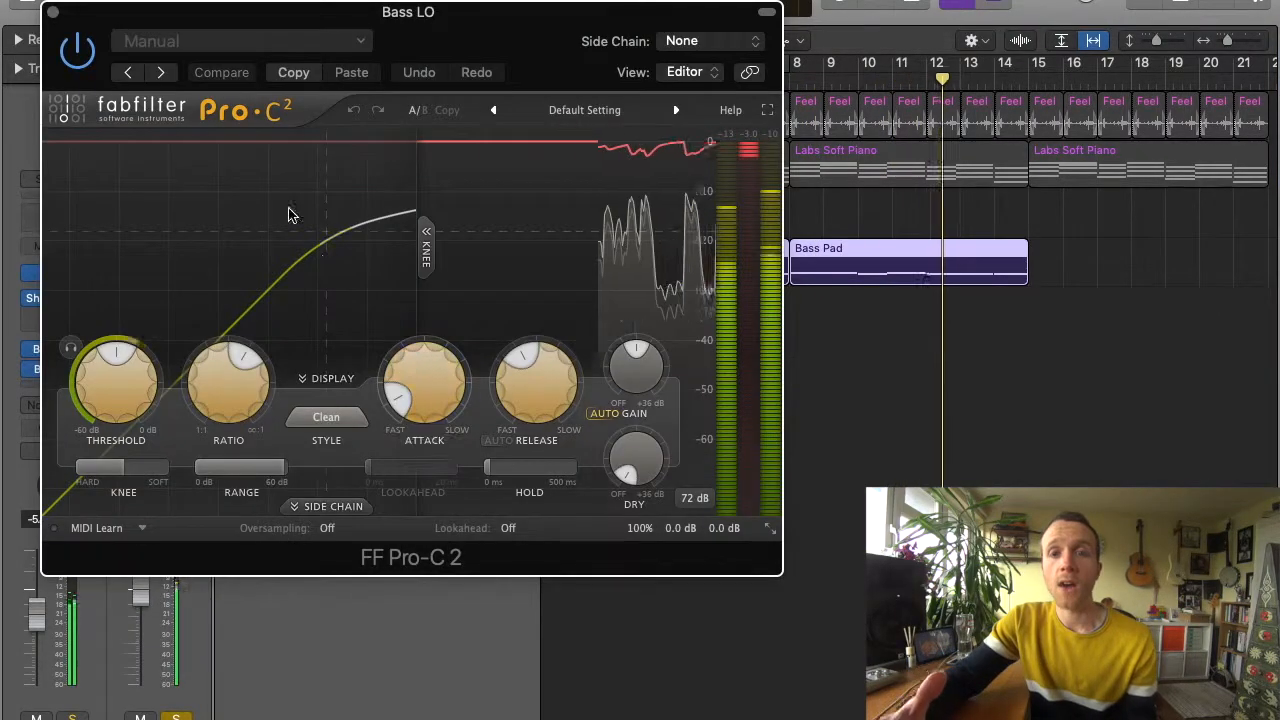
Set the Bass LO compressor's style to Opto and its threshold to about -22 dB, and compare it bypassed.
click(326, 417)
click(320, 477)
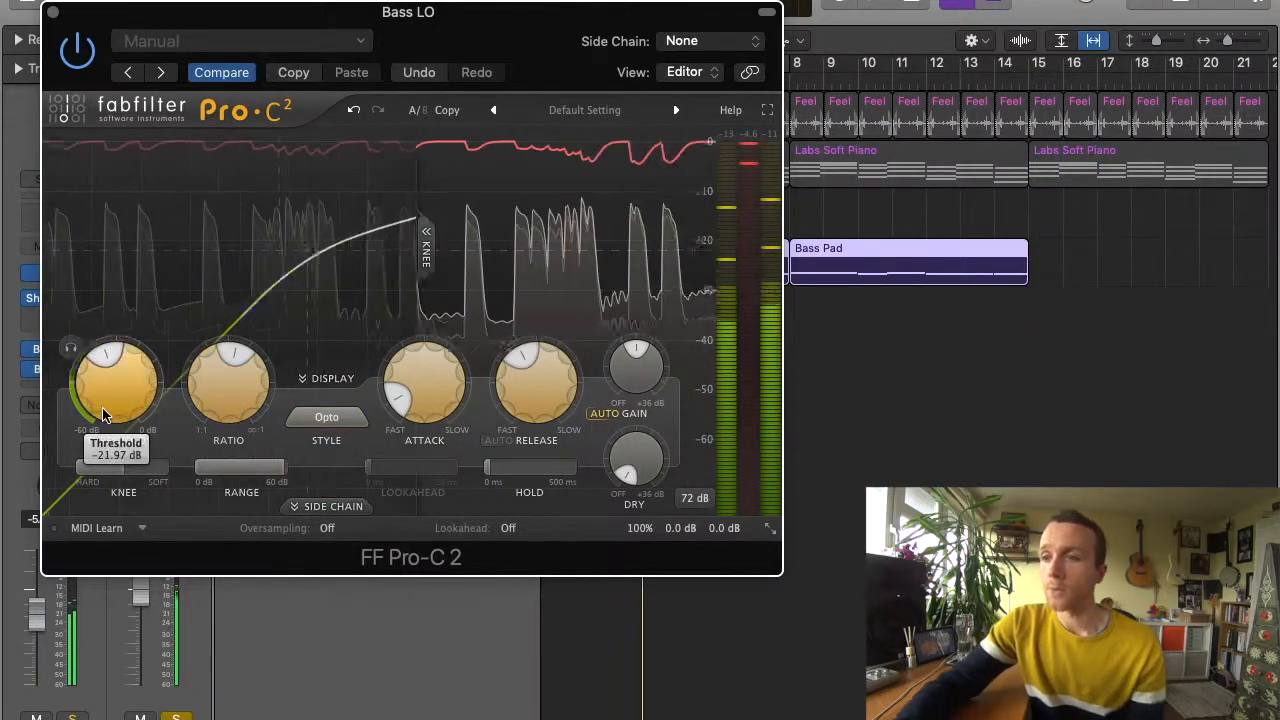
click(79, 50)
click(79, 50)
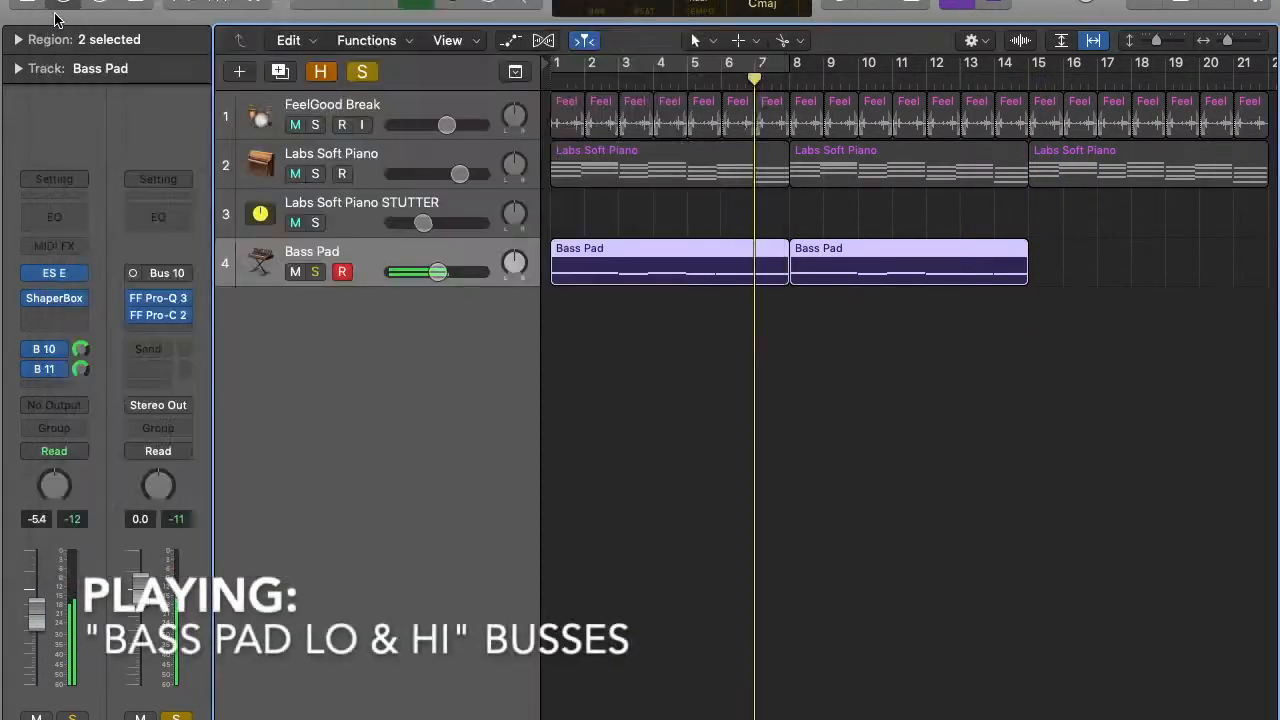
click(177, 716)
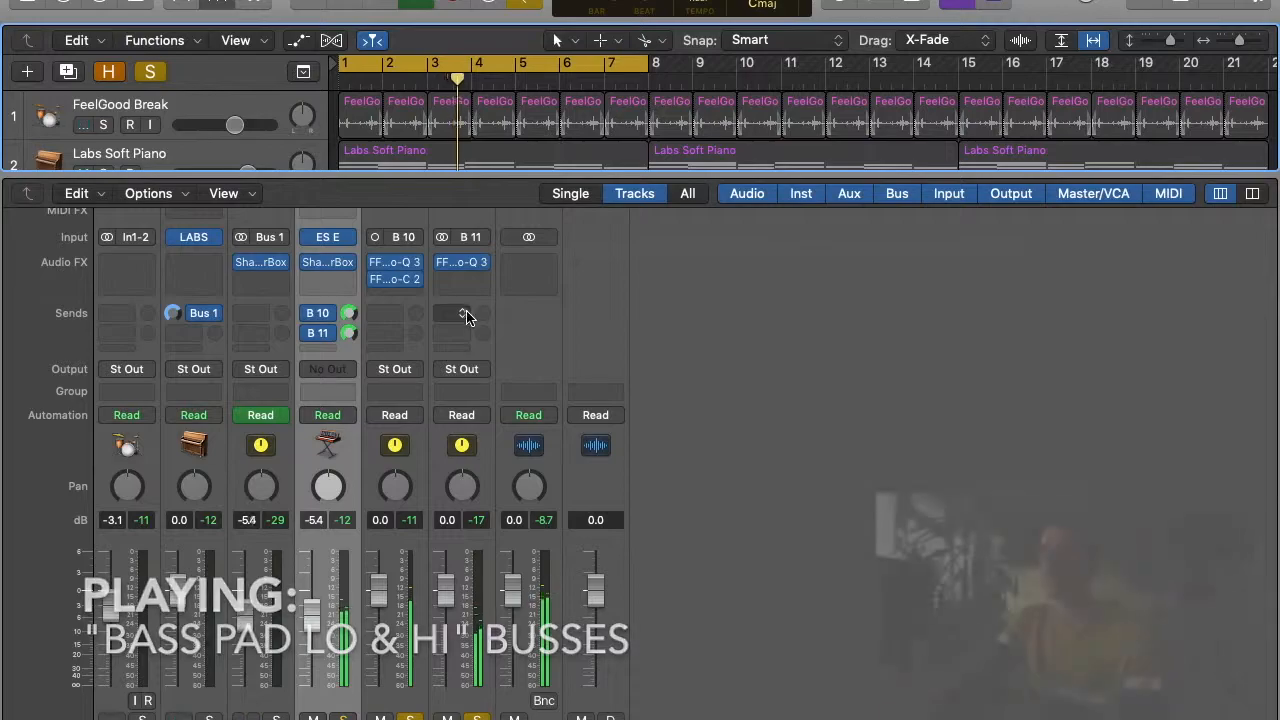
Add a Bus 12 send to the Bass HI channel in the mixer and set it to unity level.
click(466, 318)
mouse_move(480, 399)
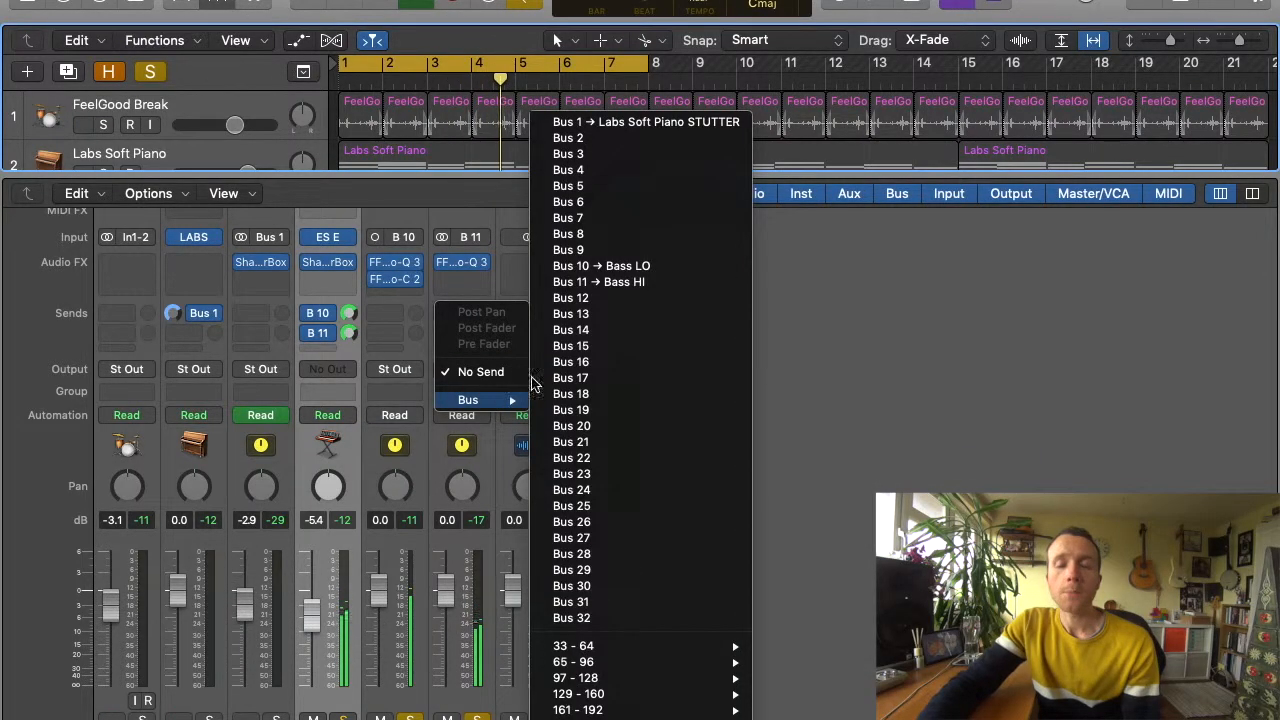
click(578, 298)
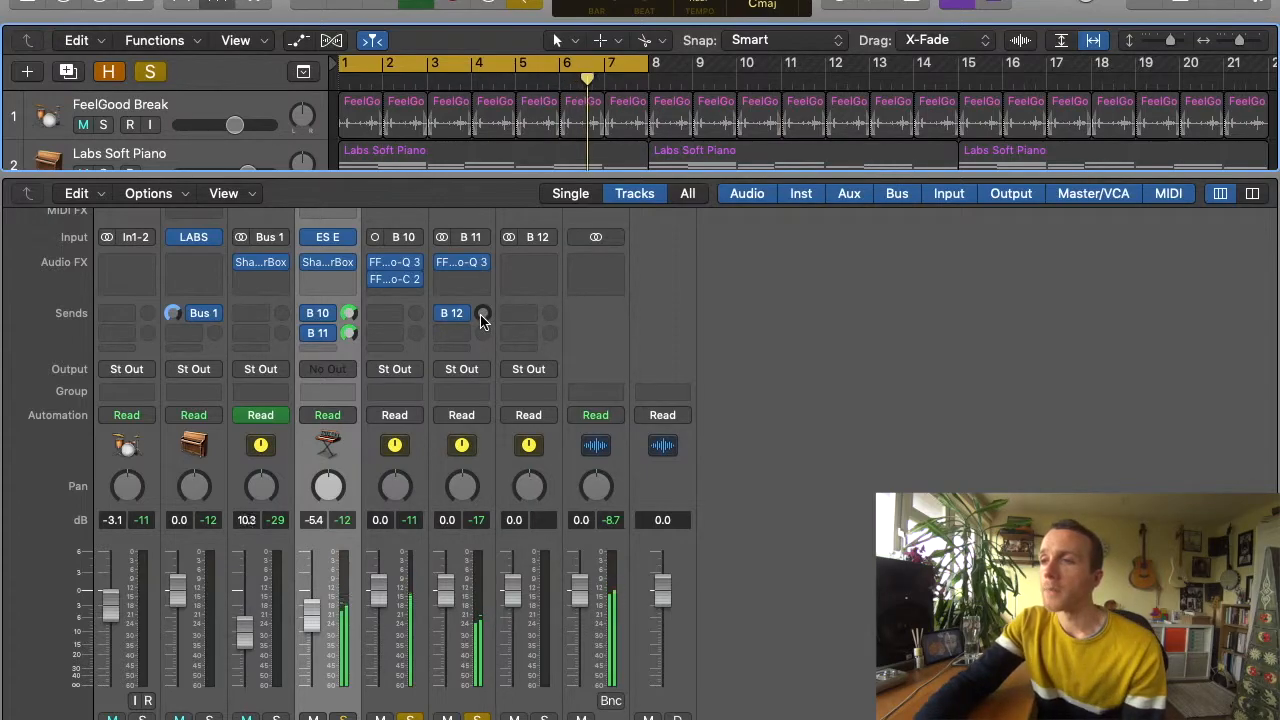
alt+click(481, 316)
Insert AutoFilter with the Constant Rise Four Bars preset on the Bus 12 aux and set the Bass HI channel's output to No Output.
click(535, 262)
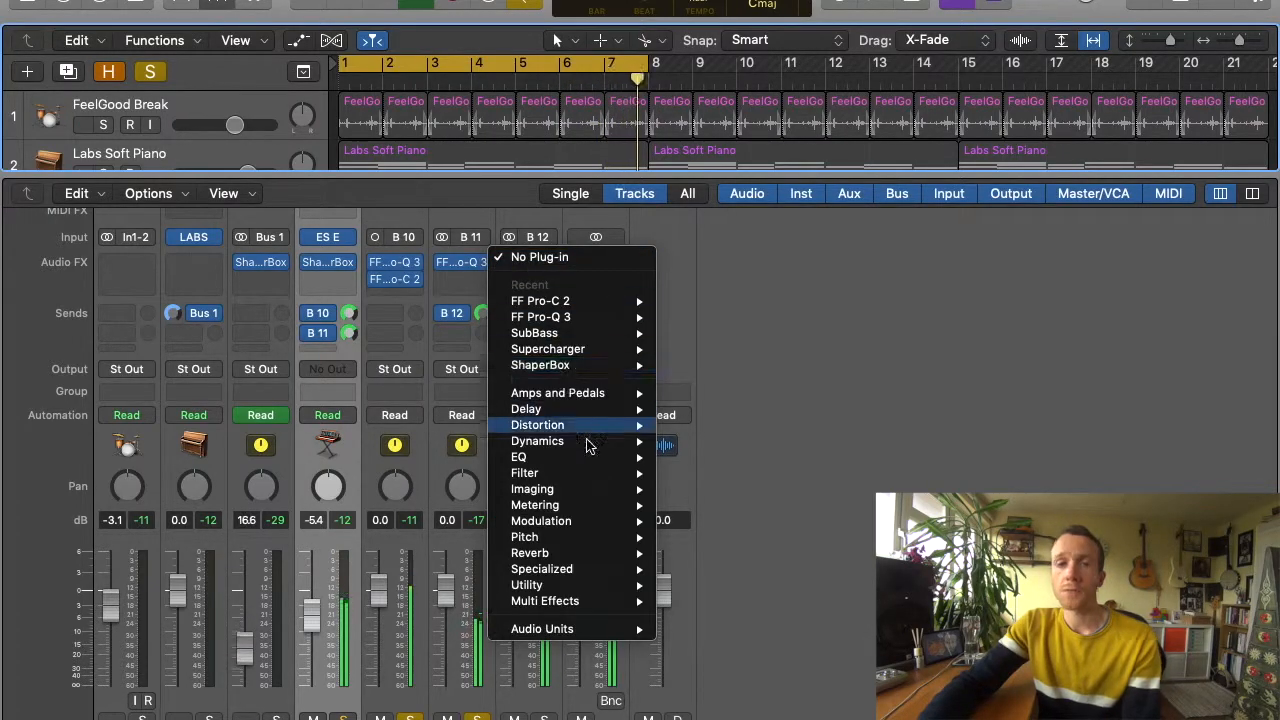
click(709, 510)
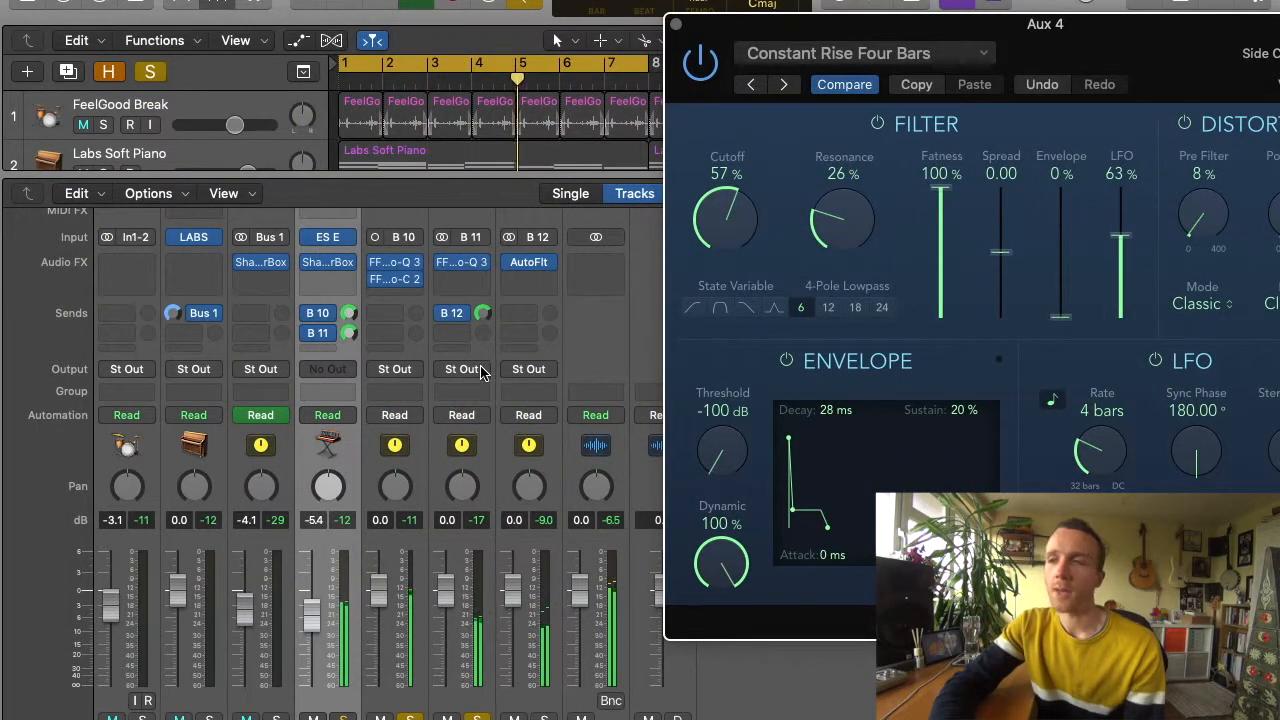
click(480, 372)
key(Escape)
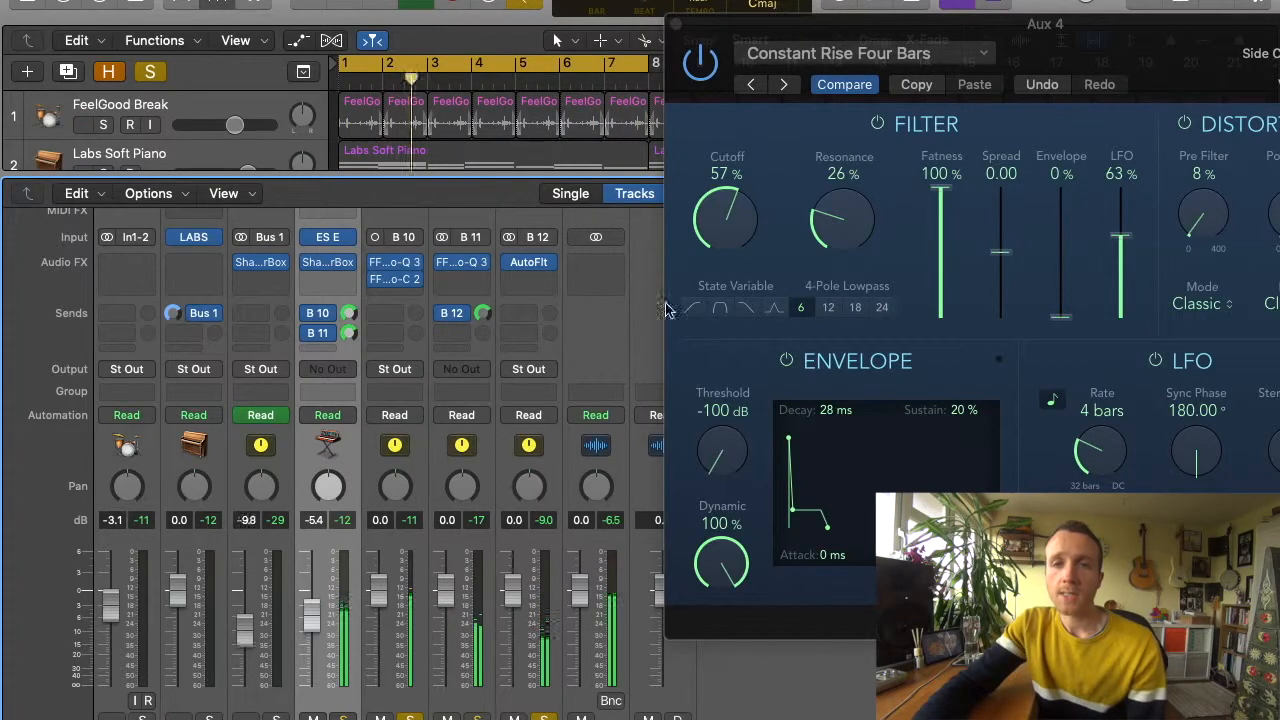
Set AutoFilter's pre- and post-filter distortion to 0% and its cutoff to 39%, and try another preset.
drag(1024, 42, 771, 52)
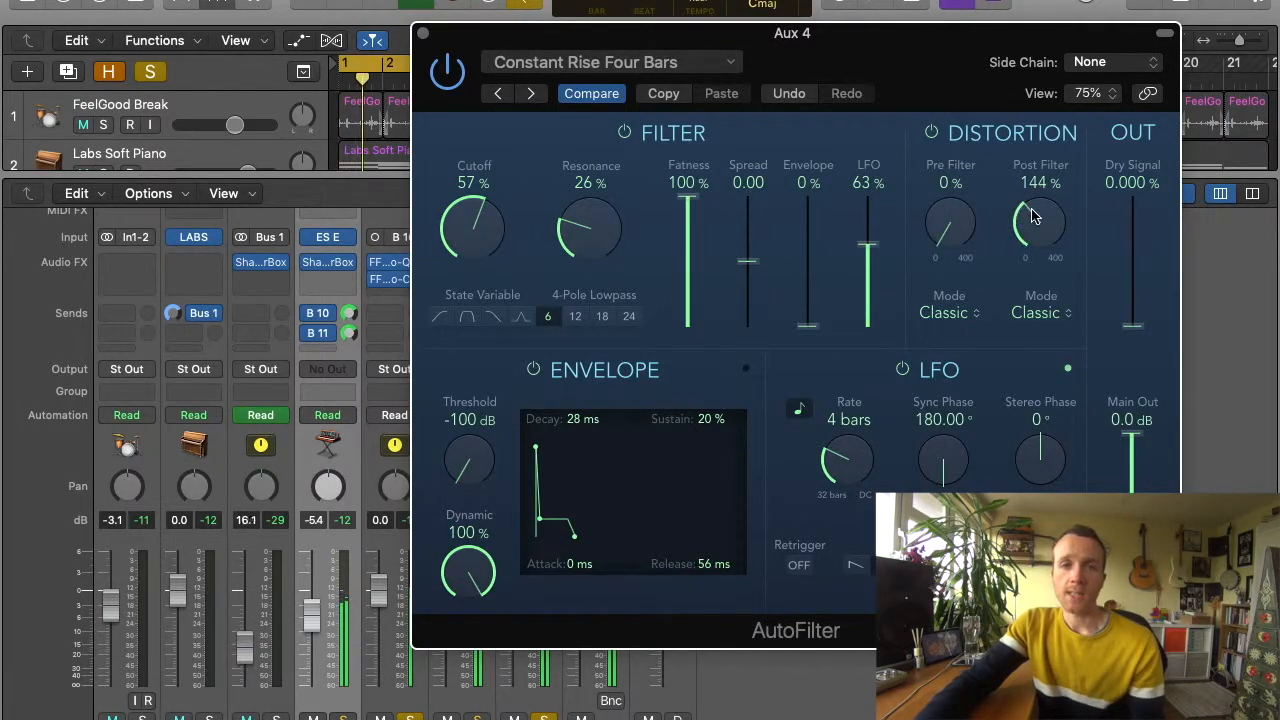
drag(838, 78, 915, 31)
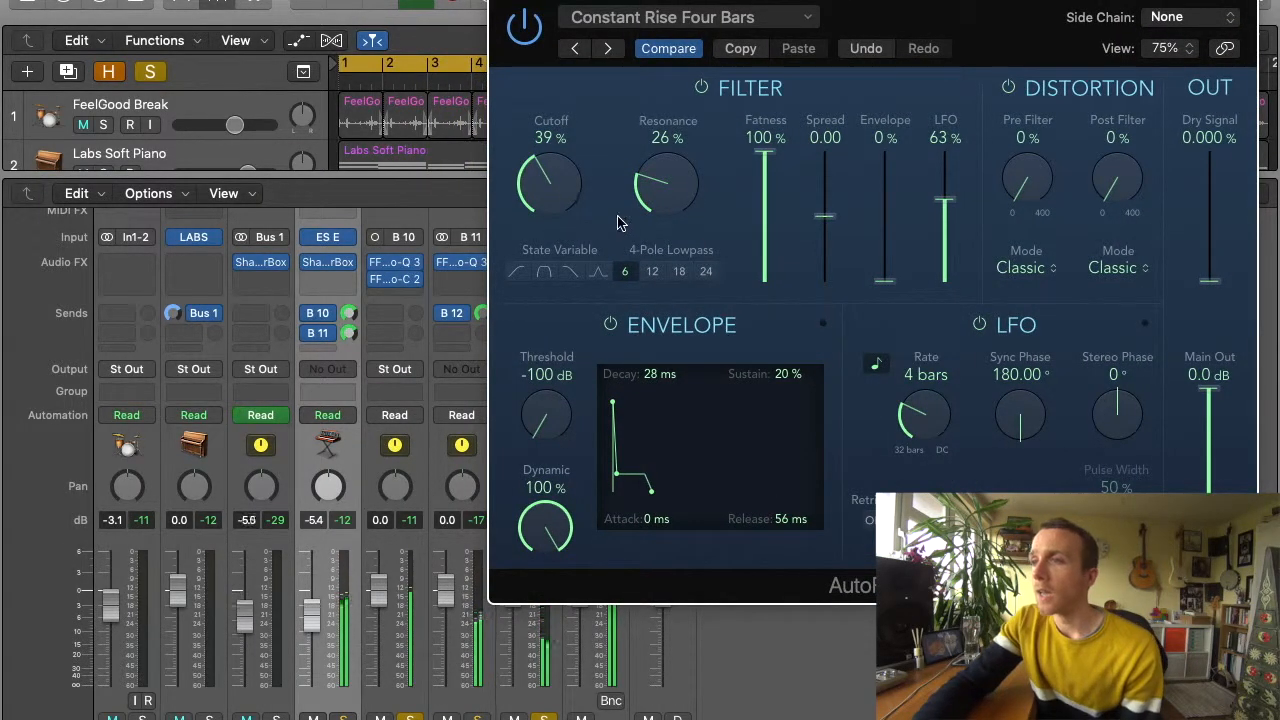
drag(540, 5, 497, 19)
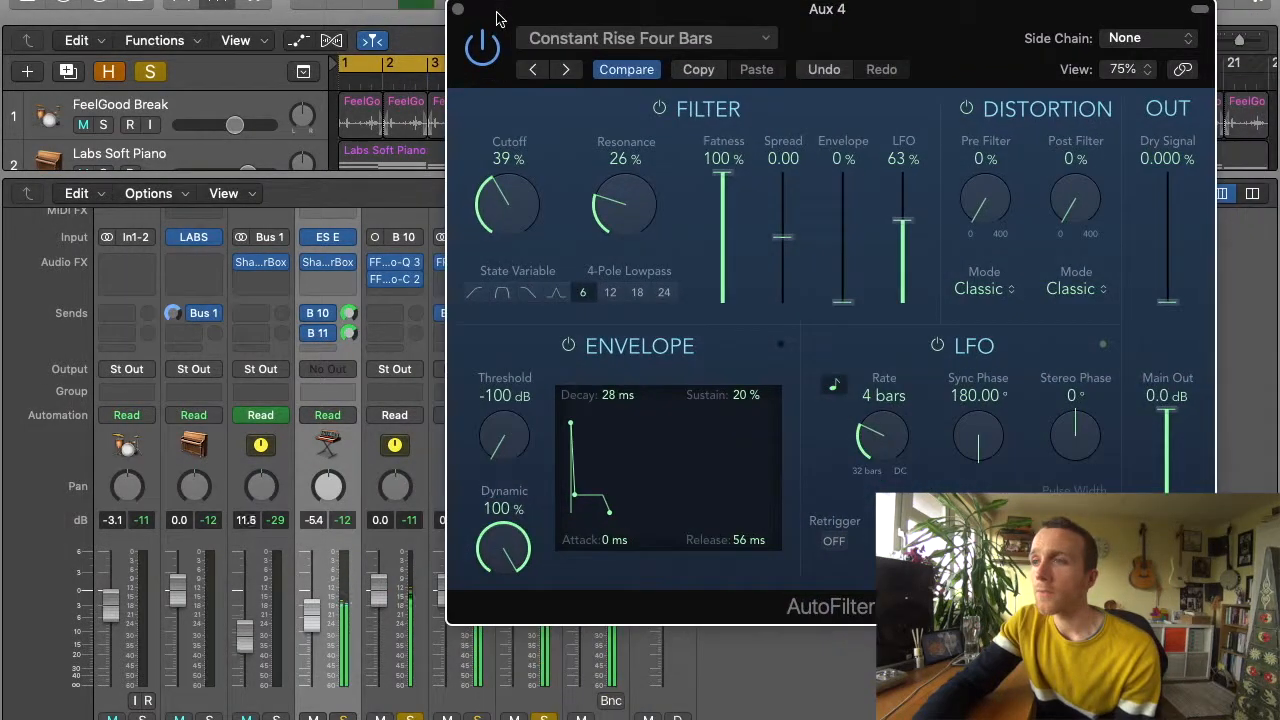
click(586, 40)
click(632, 414)
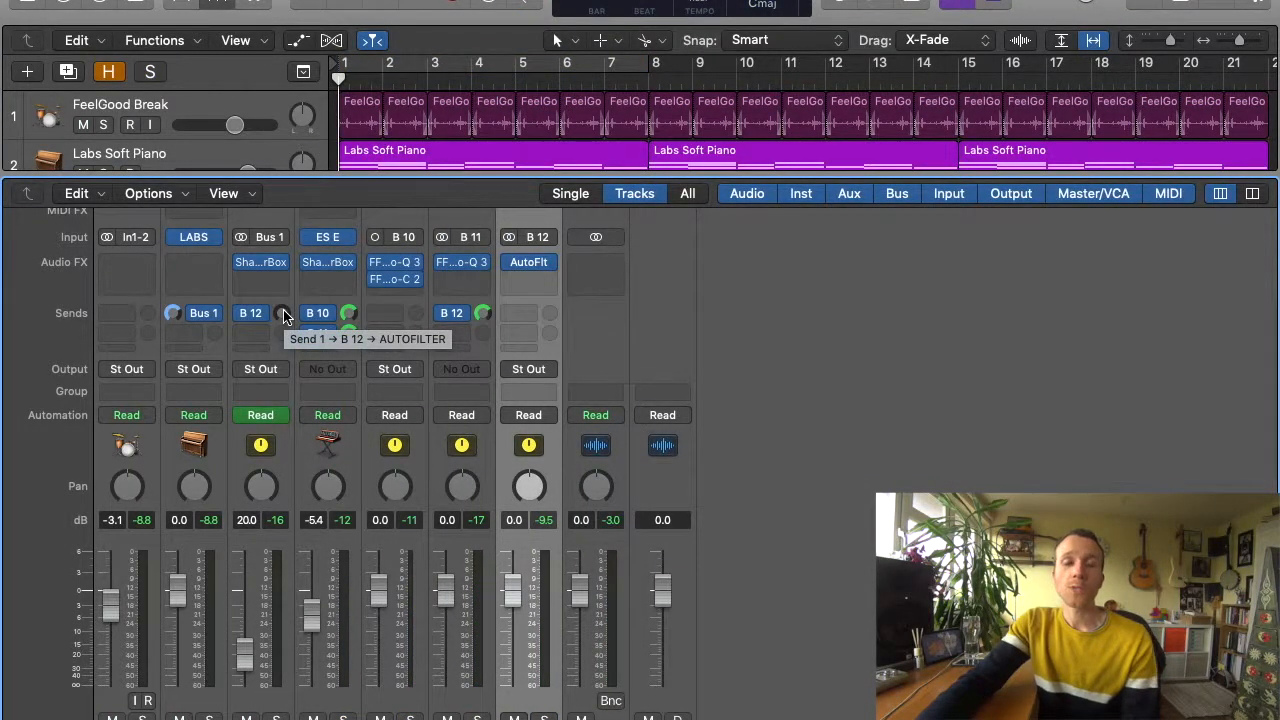
Set the Bus 12 send on the Labs Soft Piano STUTTER channel to 0.0 dB.
alt+click(283, 316)
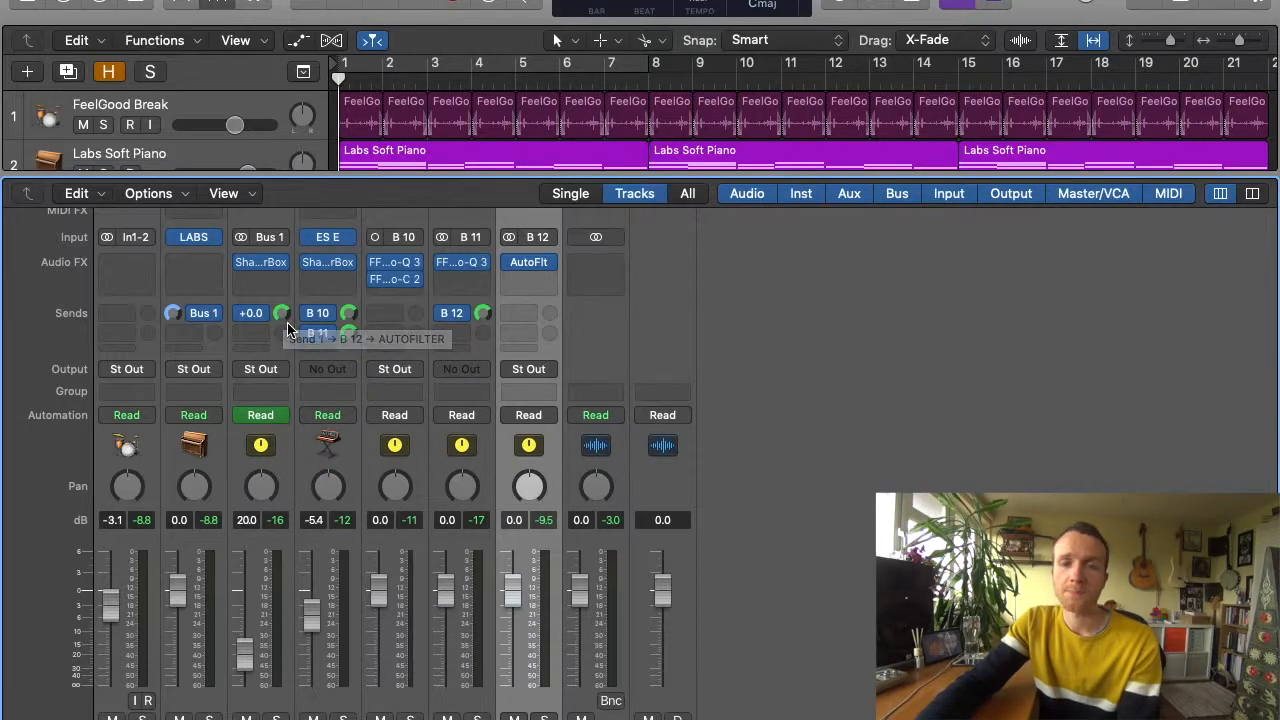
Insert a mono Bass Amp Designer after the compressor on the Bass LO channel.
click(185, 331)
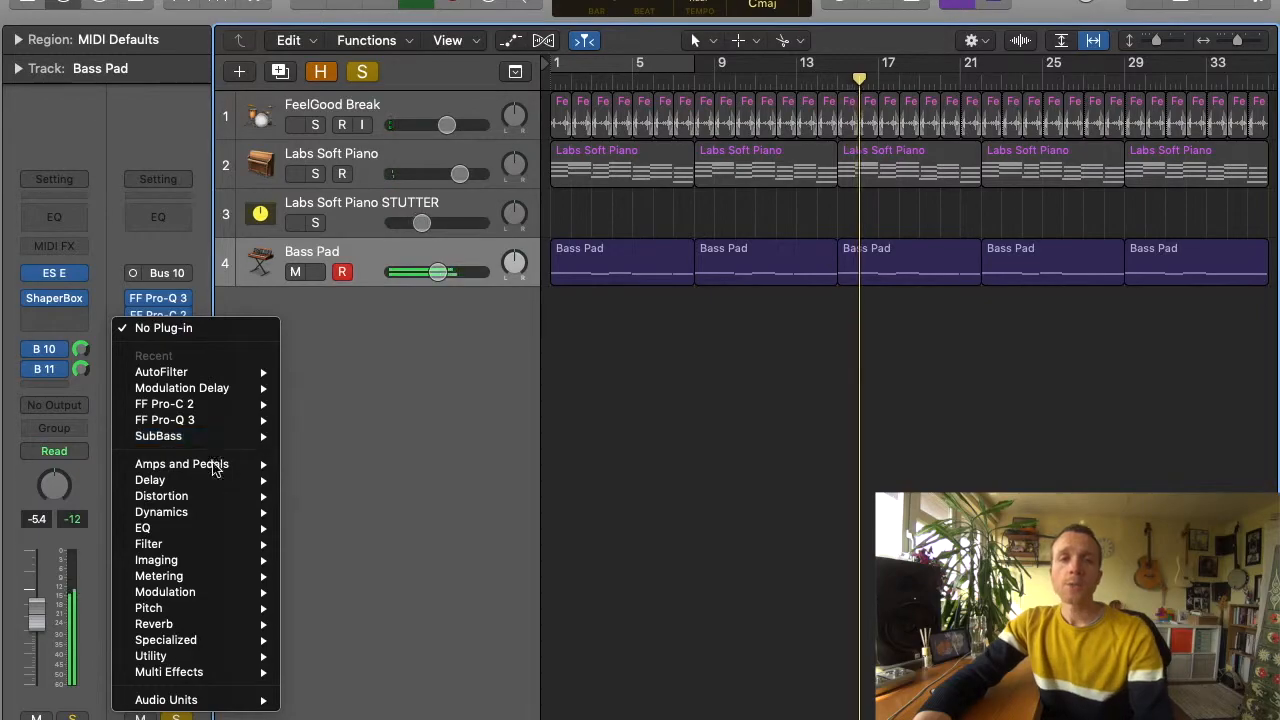
mouse_move(213, 468)
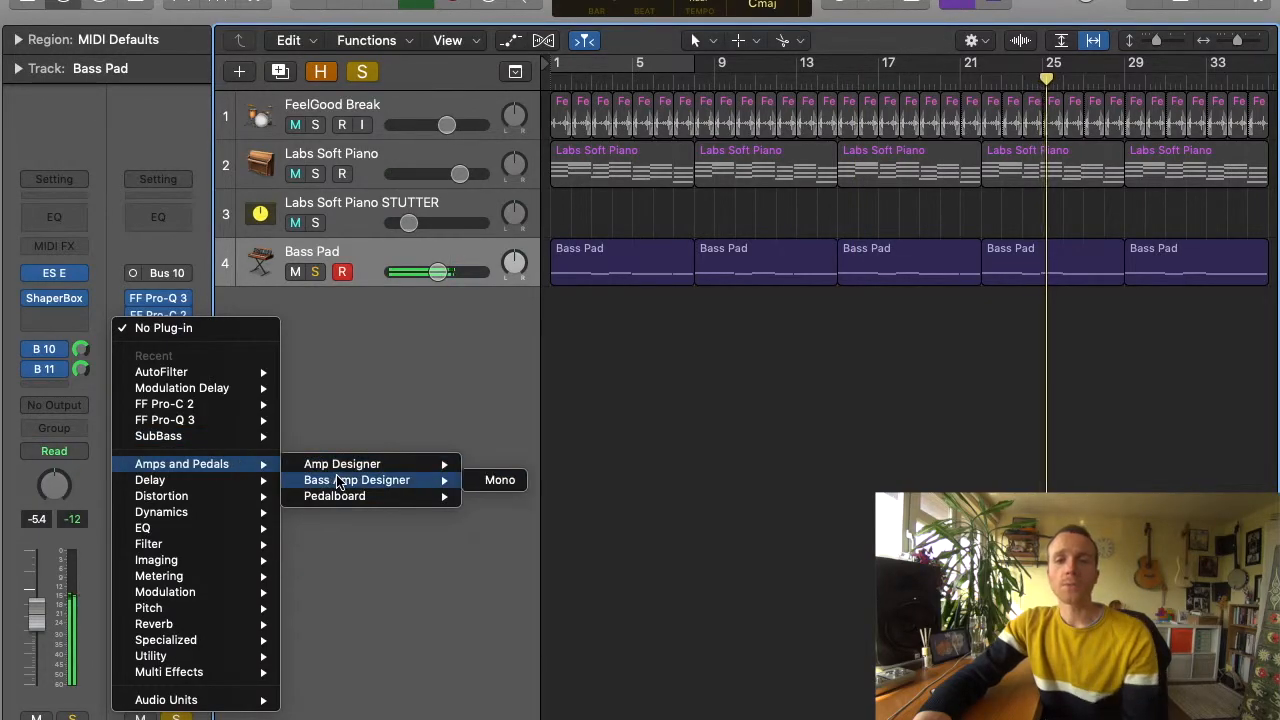
click(340, 480)
Step forward through the Bass Amp Designer presets past Deep and toggle the plug-in's bypass.
click(162, 75)
click(162, 75)
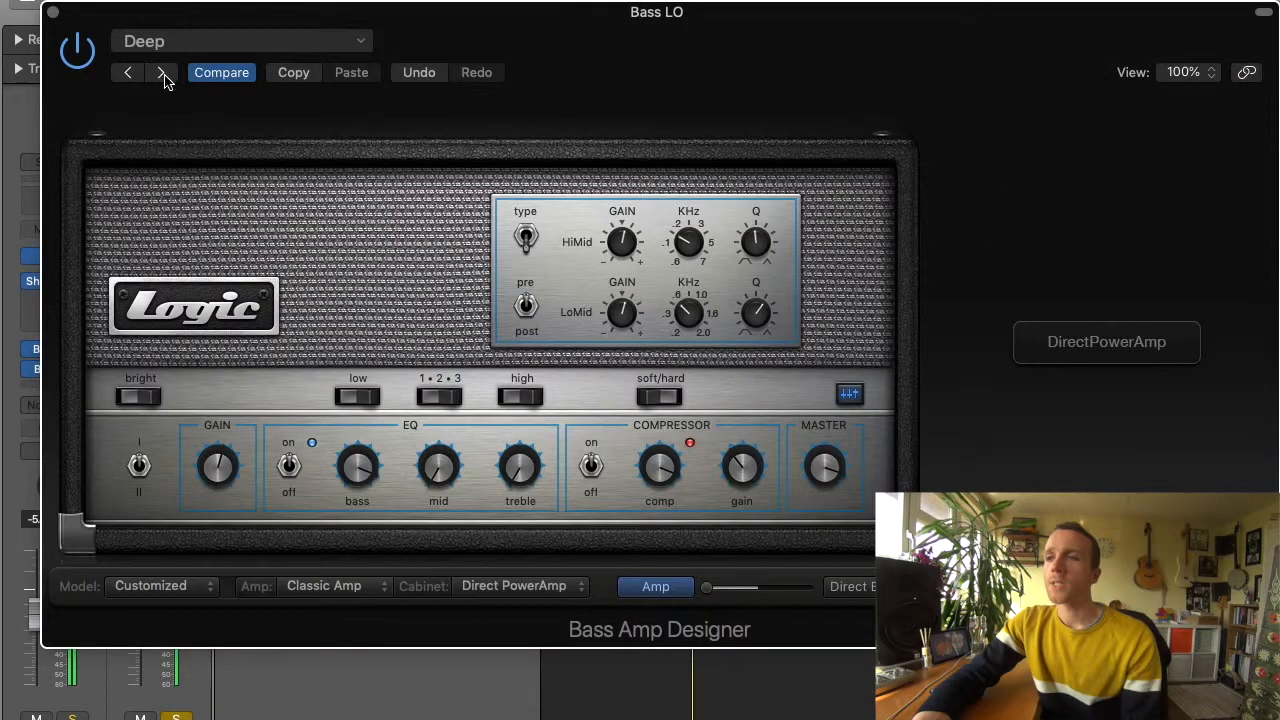
click(162, 75)
click(162, 75)
click(162, 75)
click(78, 60)
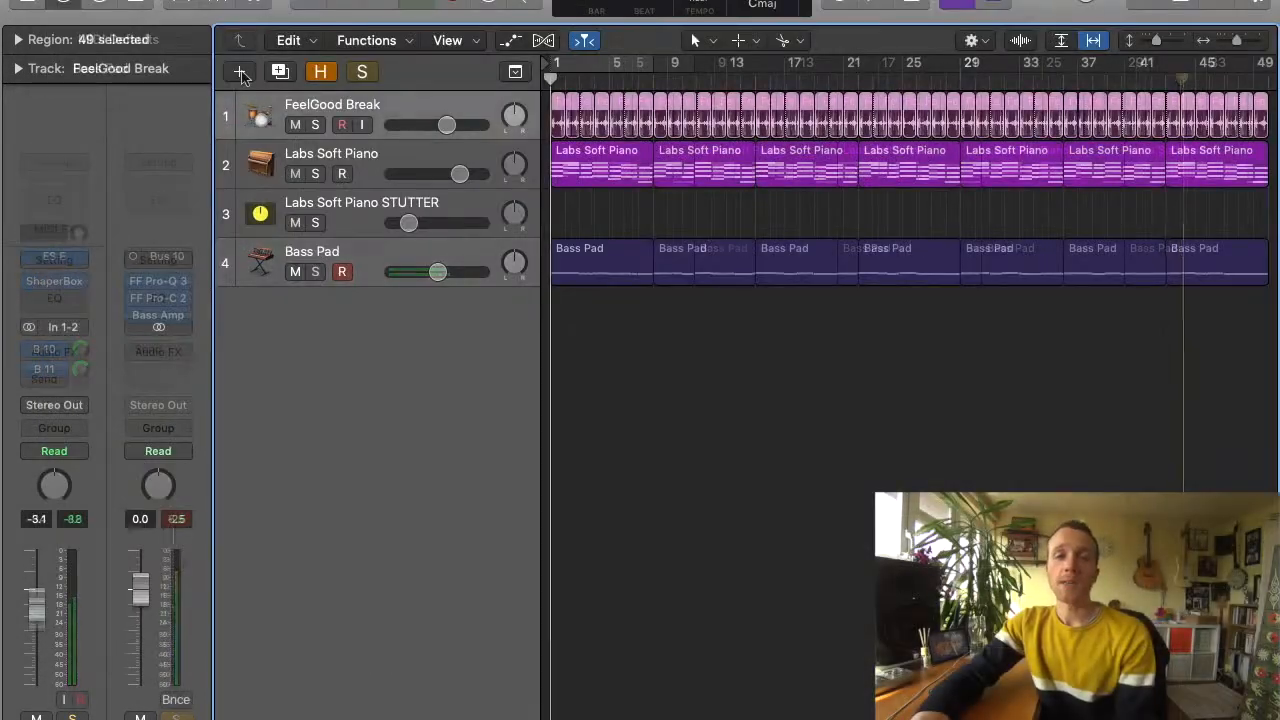
Create one new audio track with Input 1 and Output 1 + 2 below the FeelGood Break track.
key(alt+super+n)
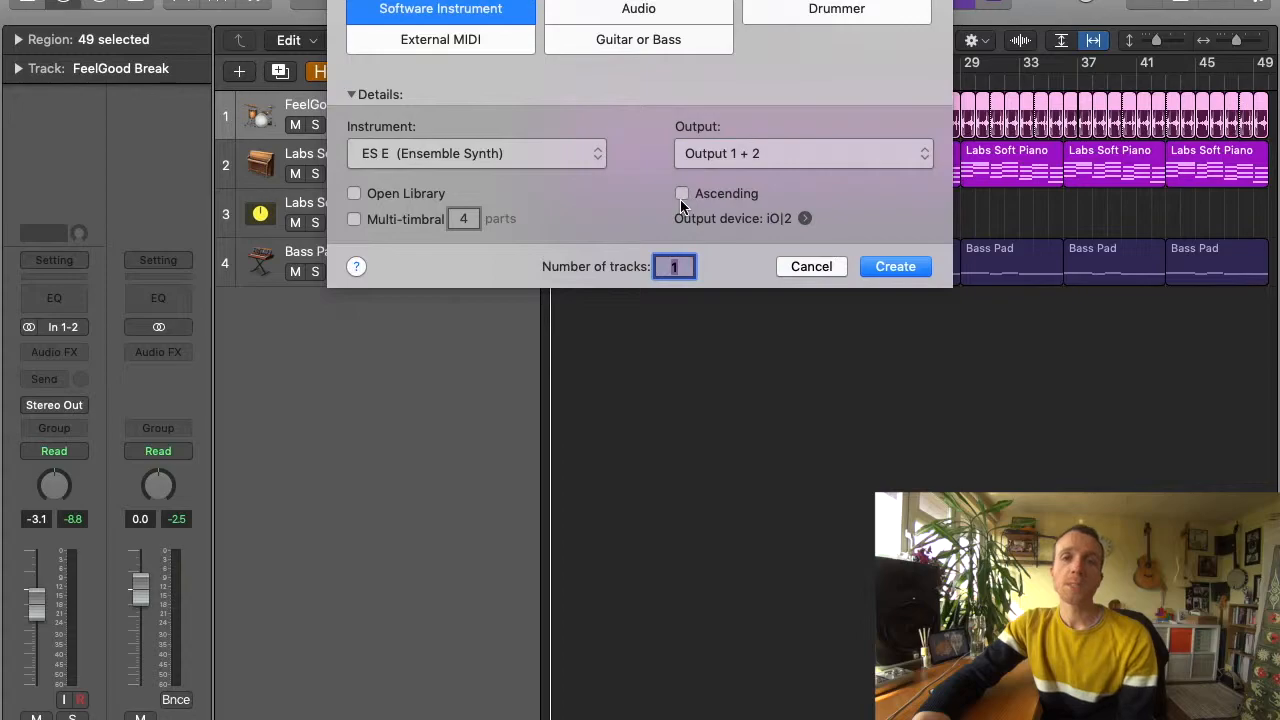
click(638, 10)
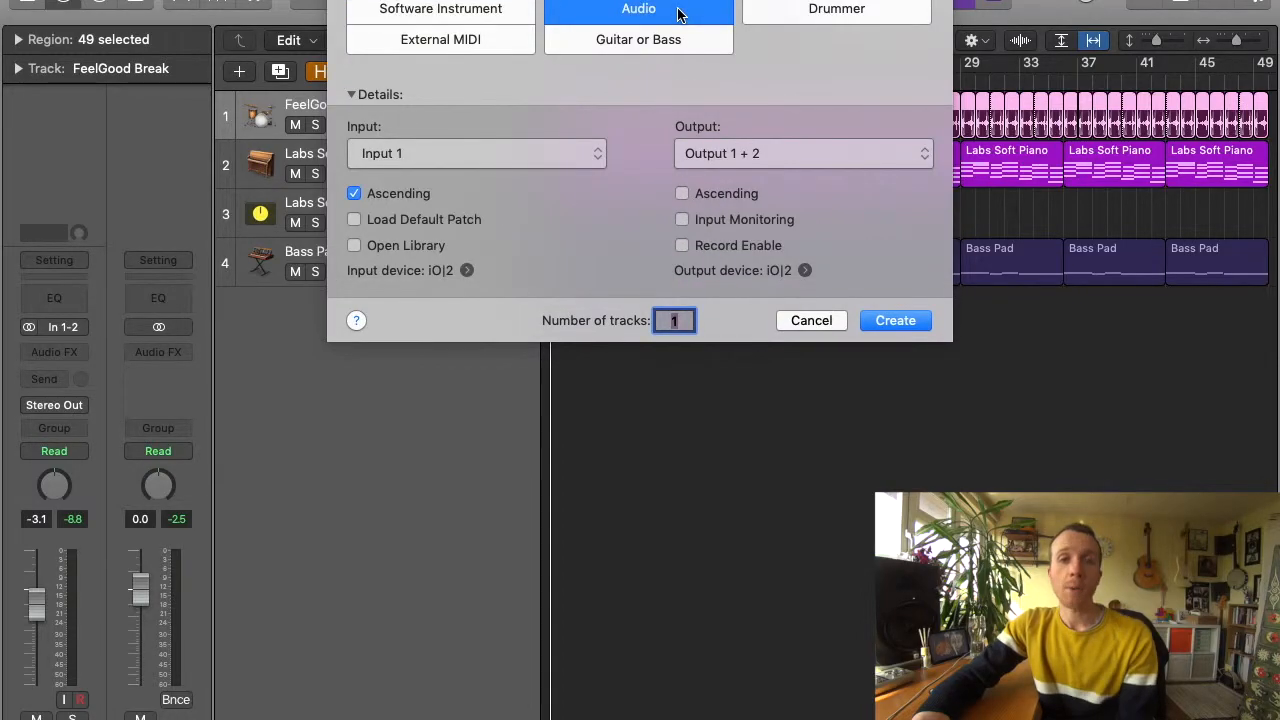
click(923, 321)
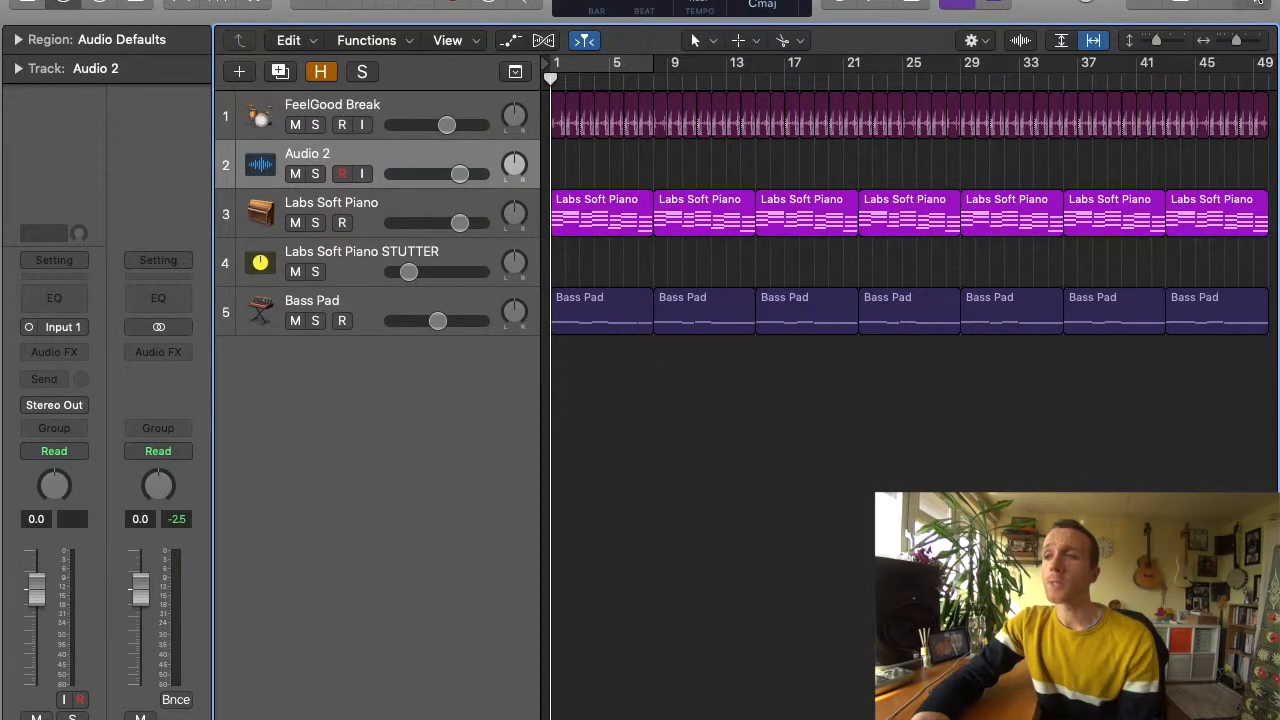
Place GoldenYears Break.wav from the 0-Samples folder on the new audio track around bar 9.
key(f)
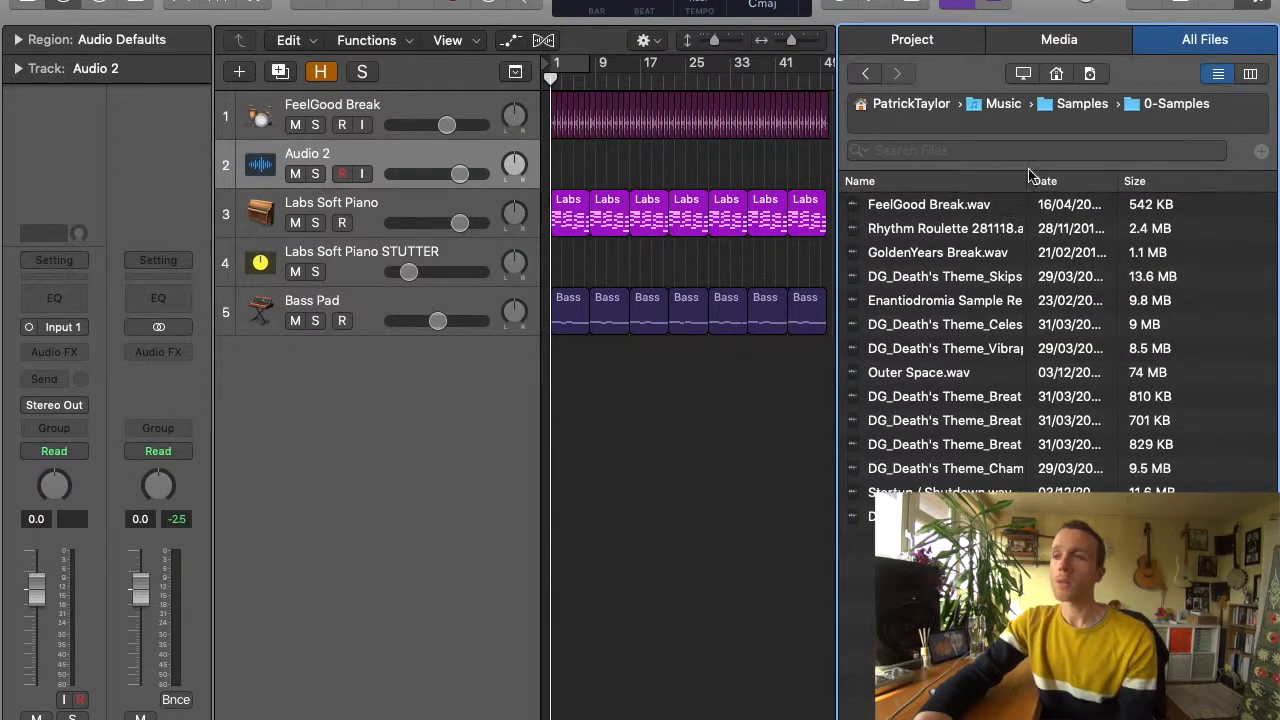
click(958, 256)
drag(858, 243, 664, 198)
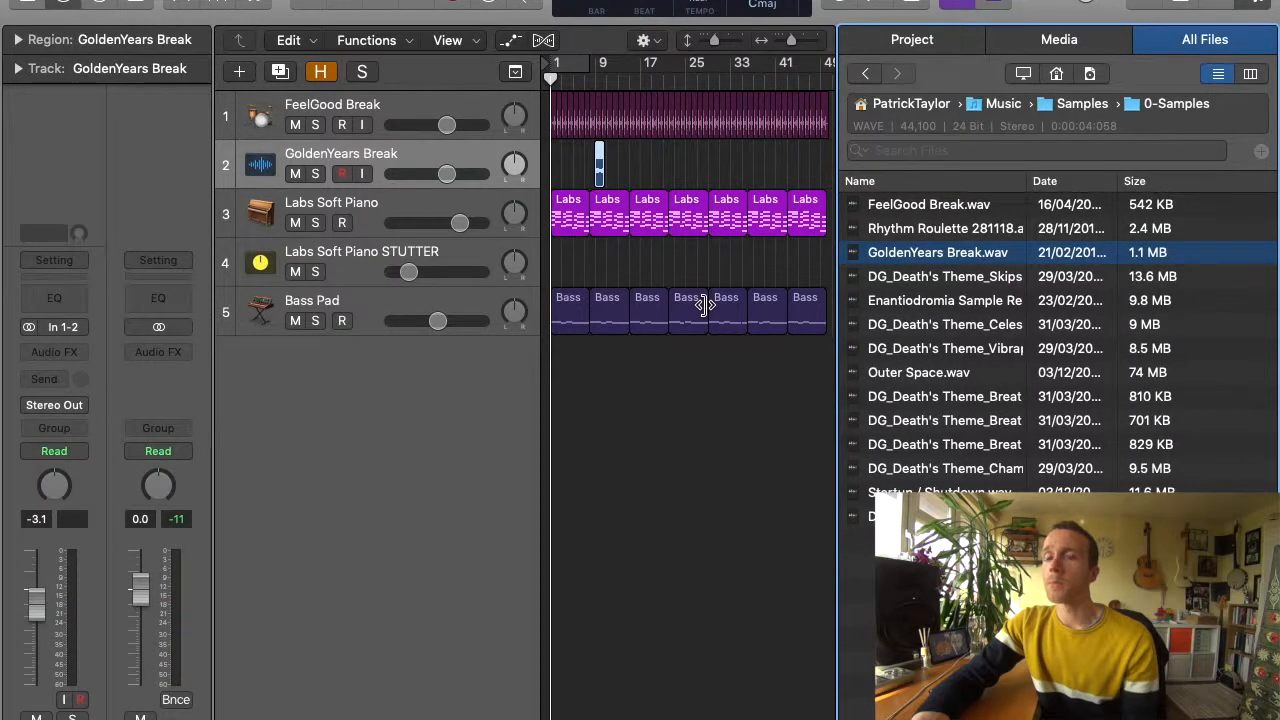
Hide the file browser and move the GoldenYears Break region so it starts at bar 8.
click(1256, 3)
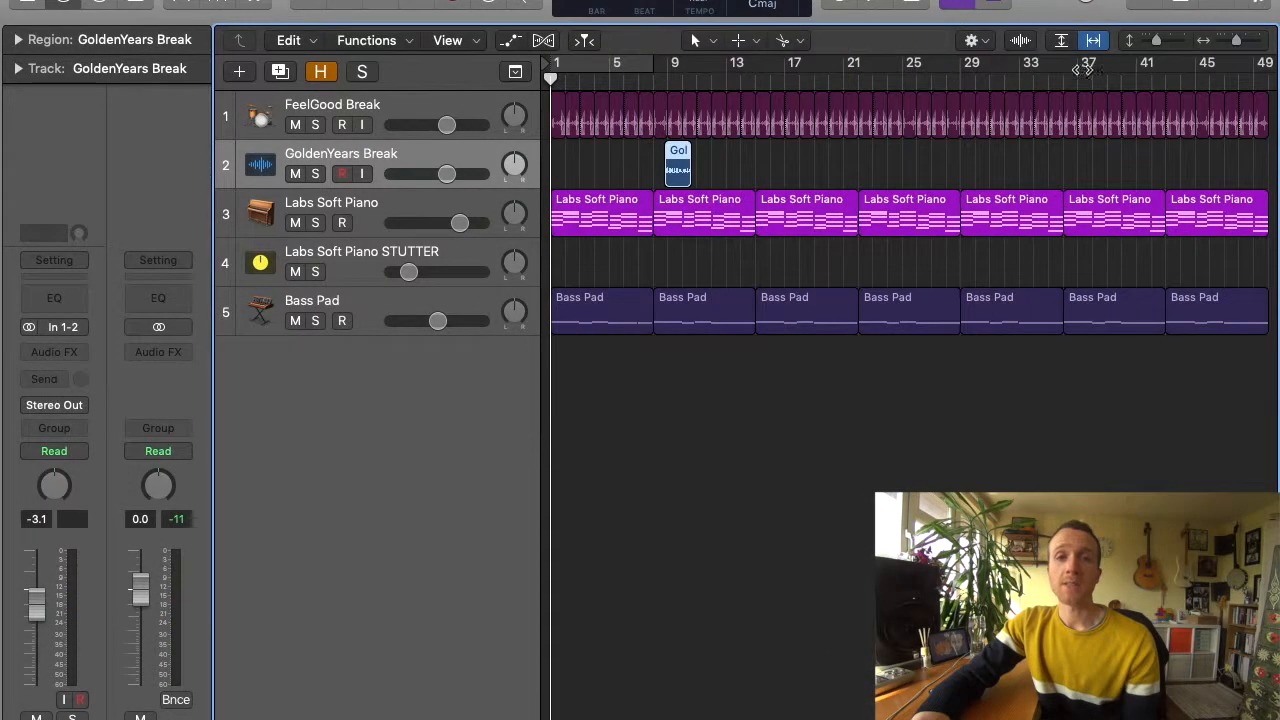
key(super+Right)
scroll(764, 177, left, 6)
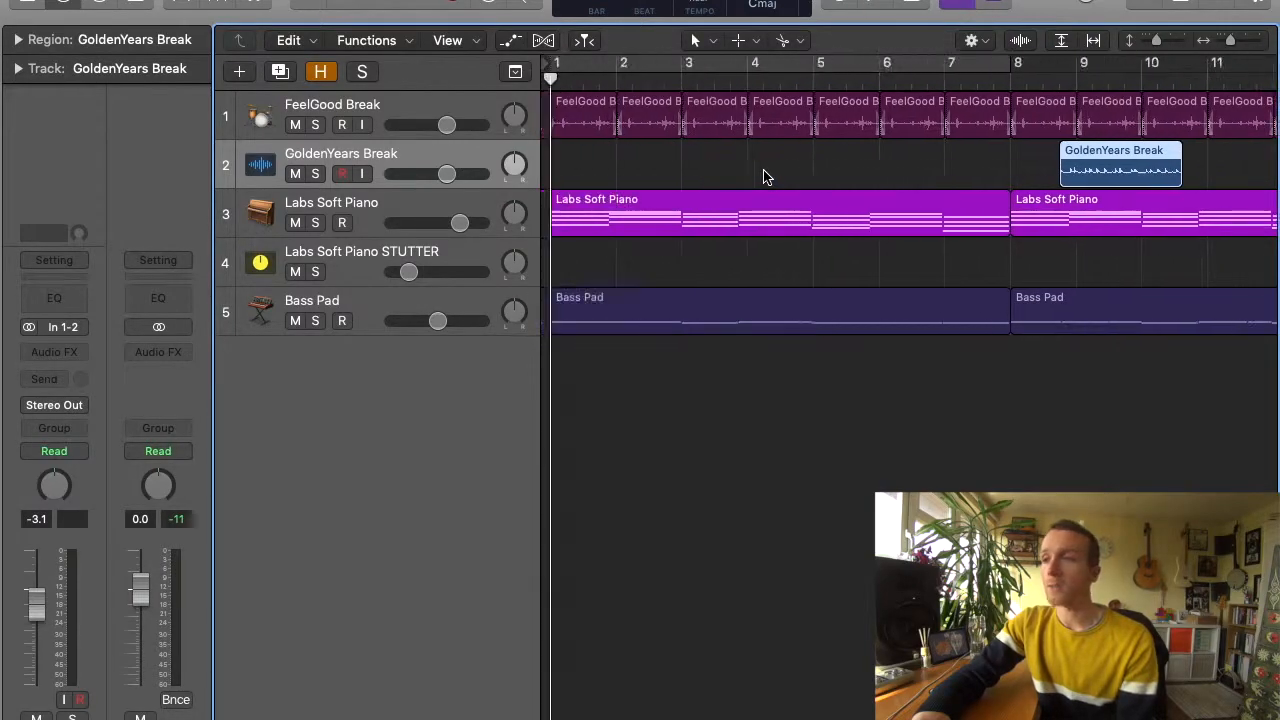
drag(1113, 150, 1064, 155)
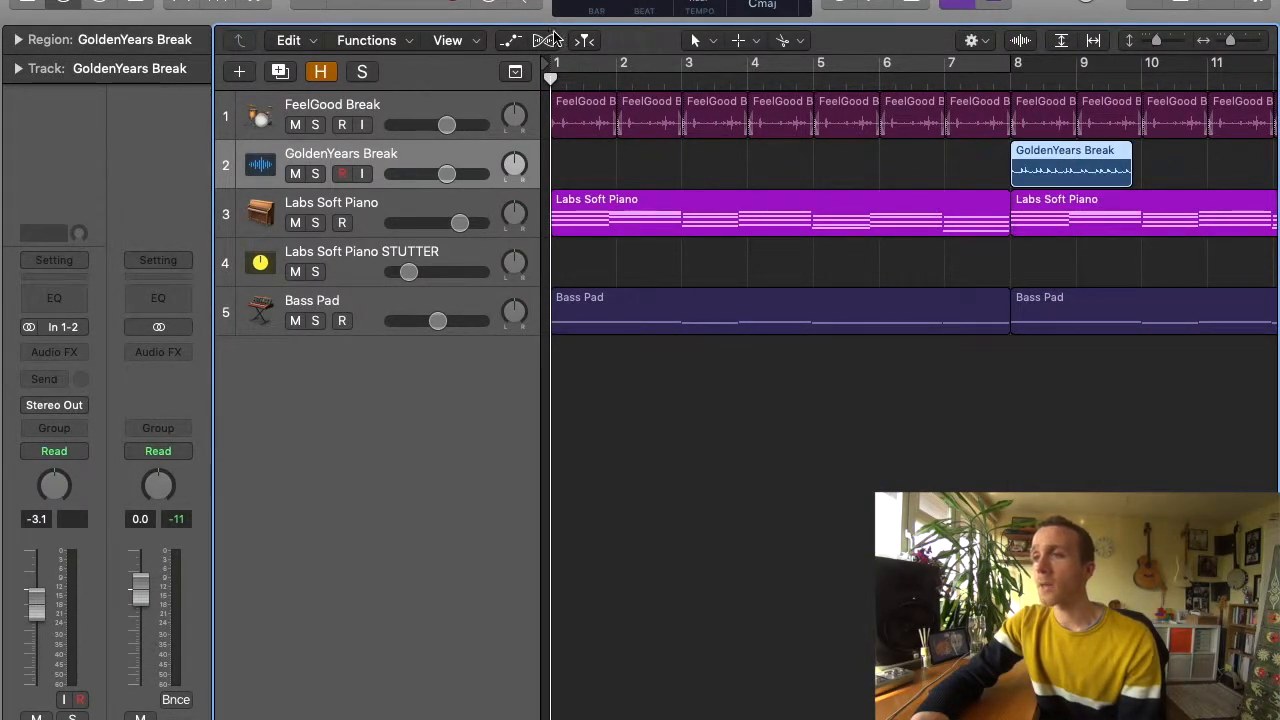
Show Flex and enable it on the GoldenYears Break track with the Slicing (Auto) mode.
click(552, 40)
click(397, 224)
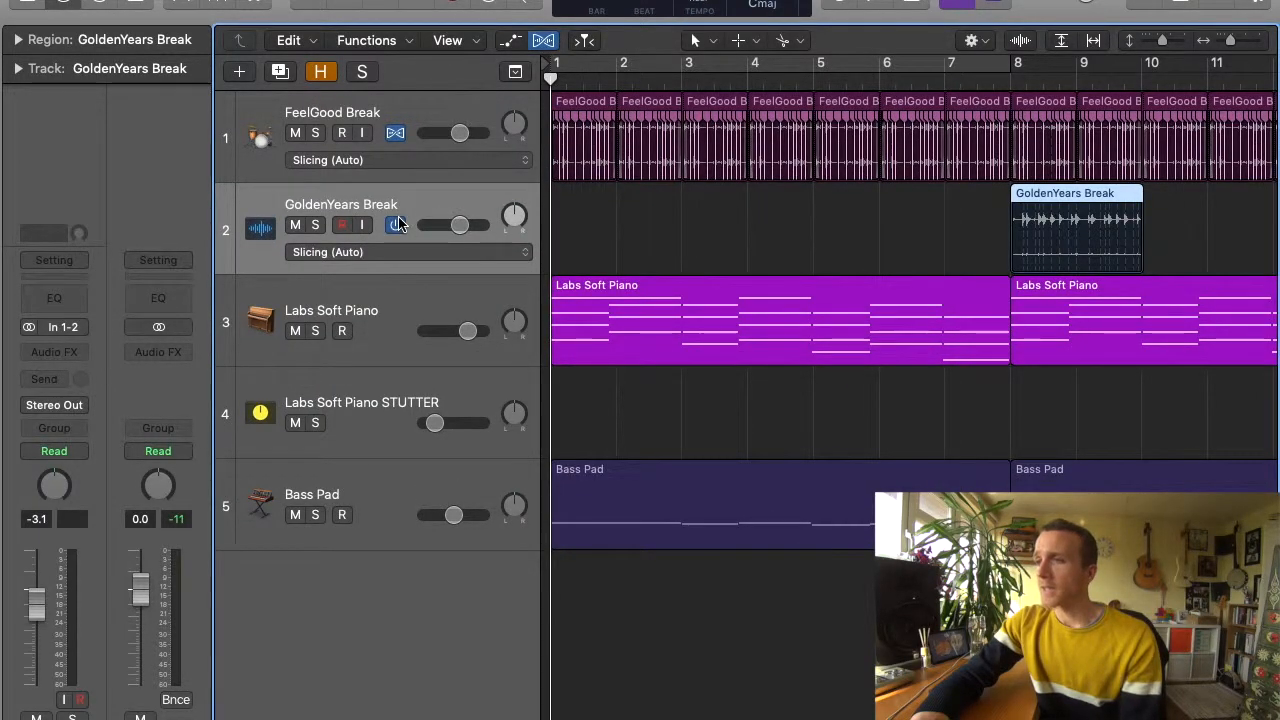
key(super+Right)
key(super+Right)
key(super+Right)
key(super+Right)
key(super+Right)
key(super+Left)
scroll(1082, 234, right, 4)
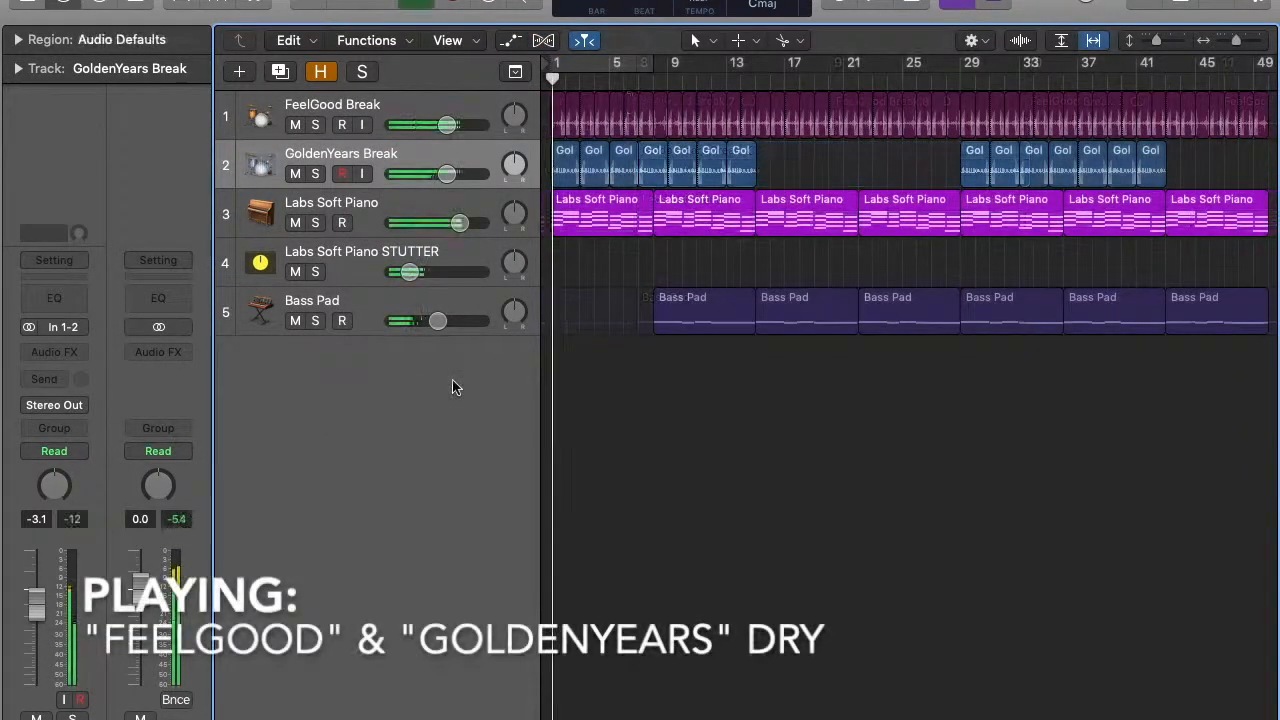
Automate a Bass Pad volume fade-in, holding -∞ dB until about bar 4 and rising to -5.4 dB at bar 15.
click(388, 300)
key(a)
click(755, 516)
drag(550, 516, 551, 556)
drag(655, 533, 598, 558)
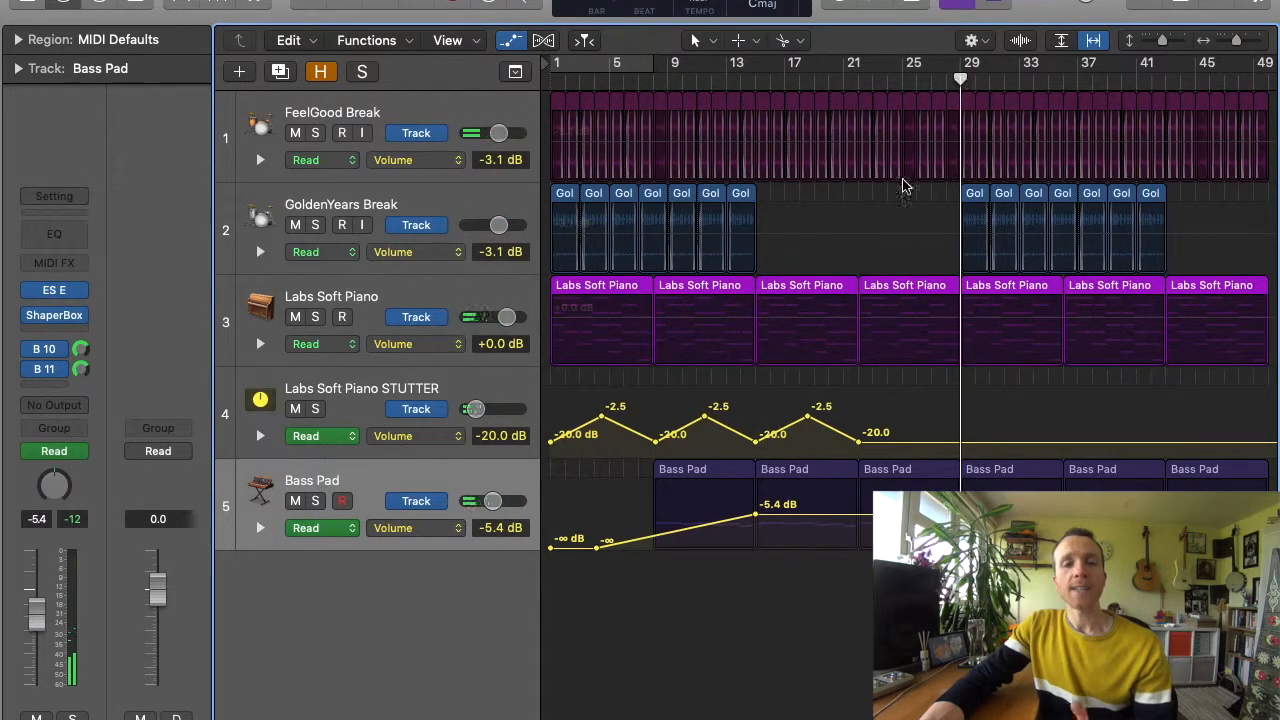
Add -20.0 dB volume automation points on the Labs Soft Piano STUTTER track at about bars 26 and 29.
click(916, 82)
click(916, 442)
key(period)
key(period)
key(period)
click(961, 442)
key(period)
key(period)
key(period)
key(period)
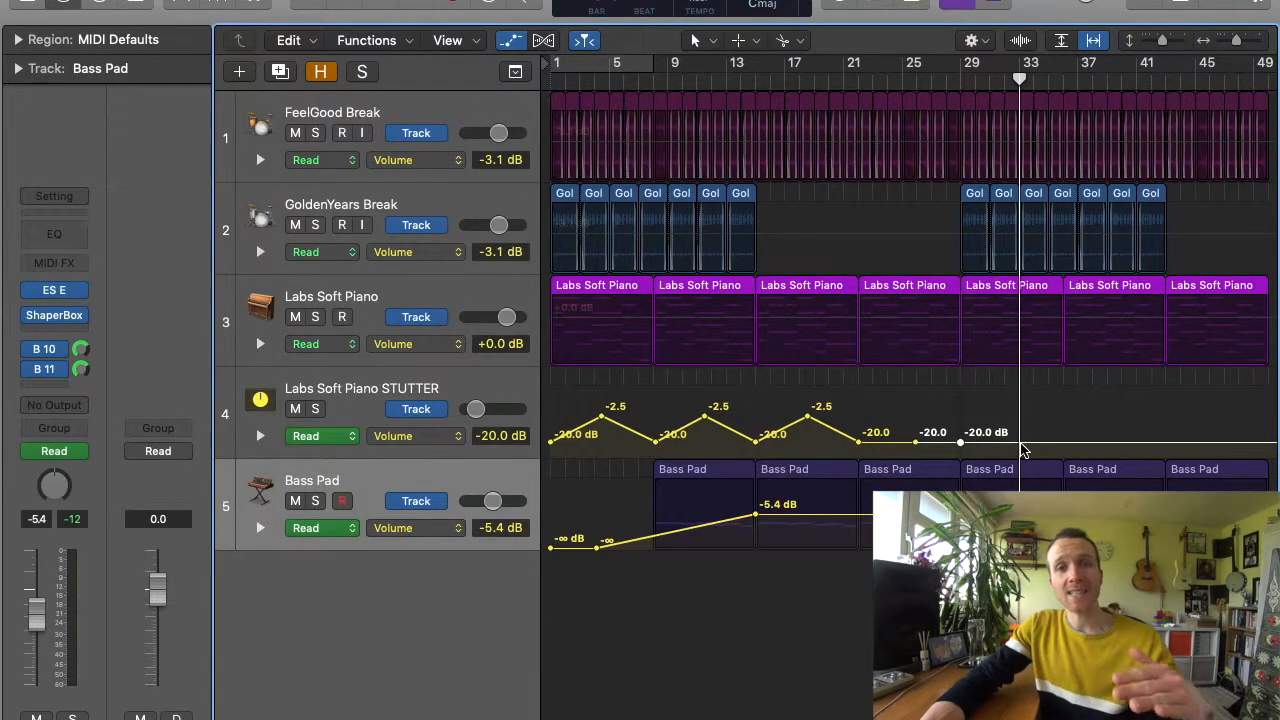
Shift the STUTTER volume point near bar 26 slightly earlier, midway between the points at bars 22 and 29.
key(z)
drag(733, 84, 741, 84)
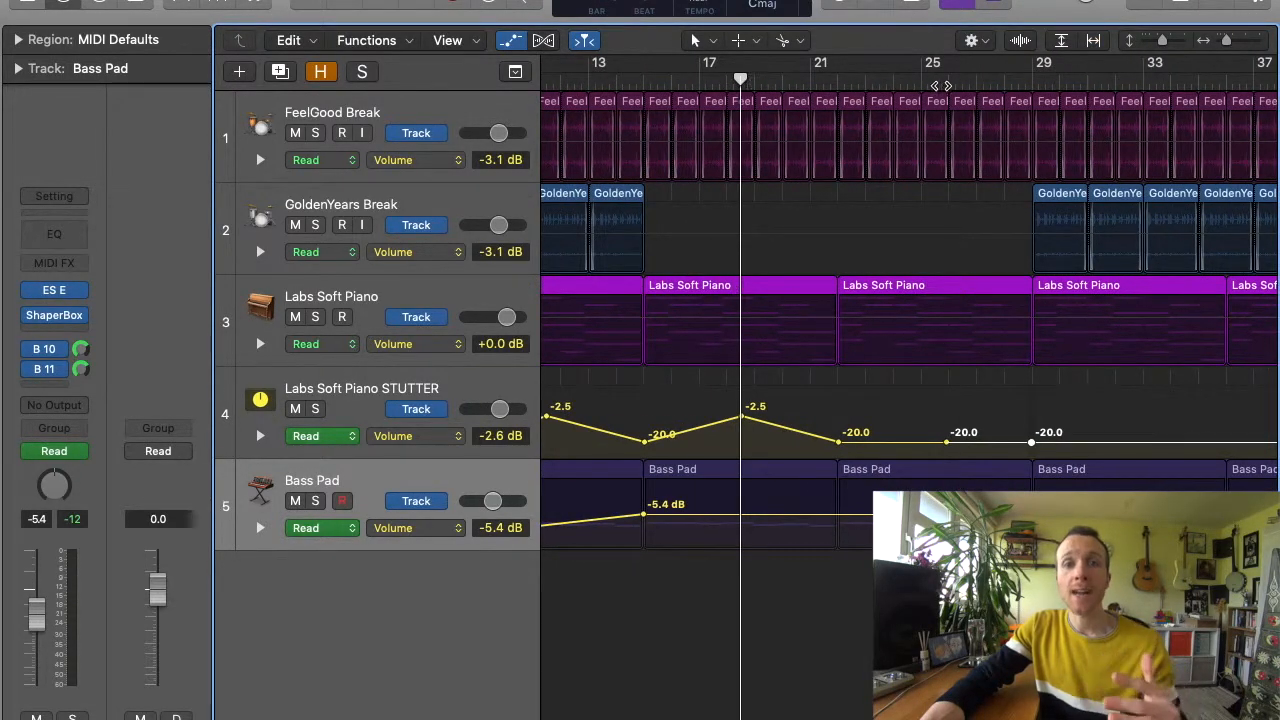
drag(941, 86, 934, 86)
drag(946, 442, 934, 442)
scroll(1038, 374, right, 5)
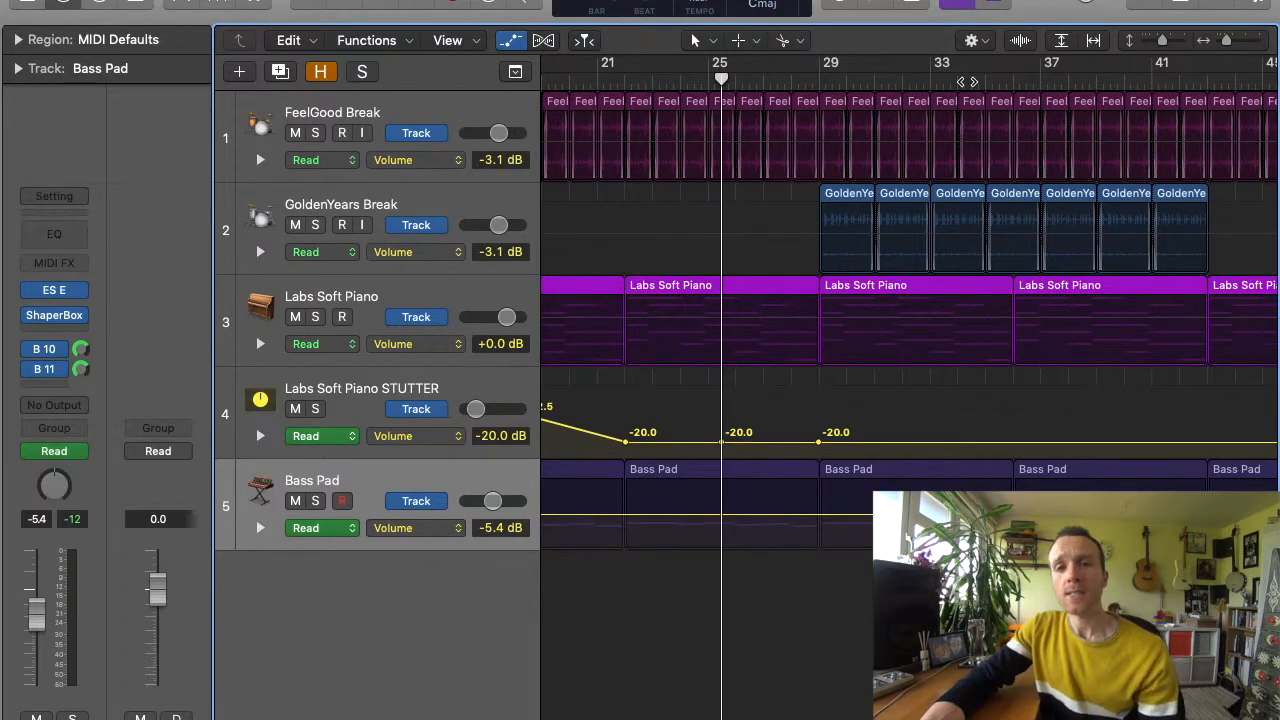
Continue the STUTTER volume automation with -20.0 dB points halfway through and at the end of the piano regions, up to bar 43.
scroll(967, 82, left, 2)
click(937, 84)
click(1032, 84)
scroll(1068, 443, right, 4)
click(1038, 84)
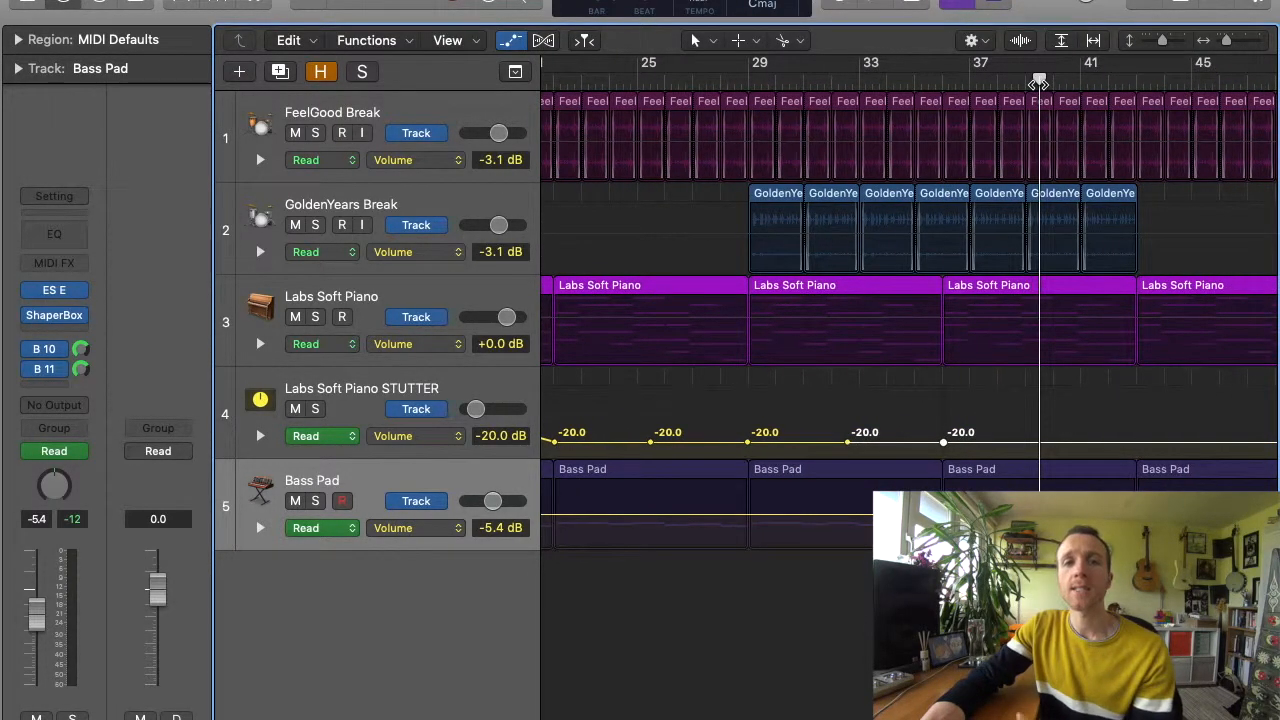
click(1040, 443)
click(1136, 84)
click(1137, 443)
Add the last STUTTER volume points midway through and at the end of the final piano region, and raise one midway point.
scroll(1137, 445, right, 8)
drag(984, 86, 1000, 84)
click(1000, 443)
click(1095, 84)
click(1096, 443)
scroll(1096, 445, left, 5)
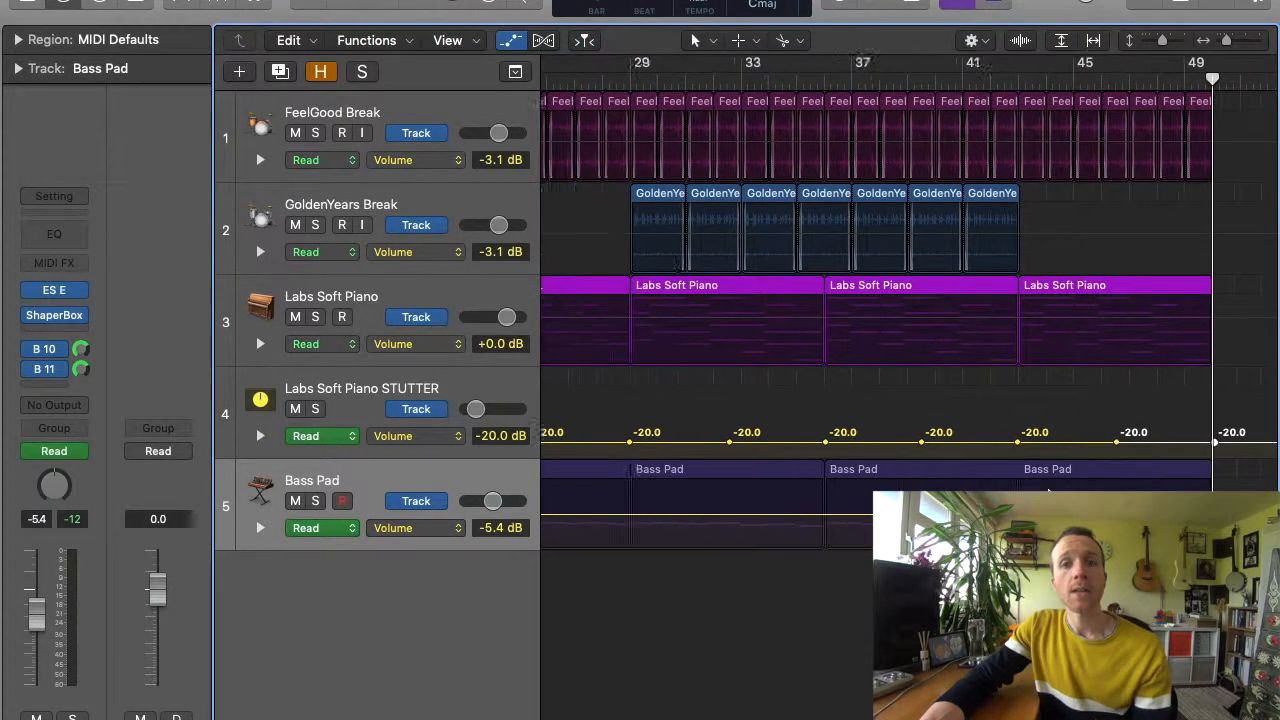
key(super+Left)
drag(1074, 441, 1074, 406)
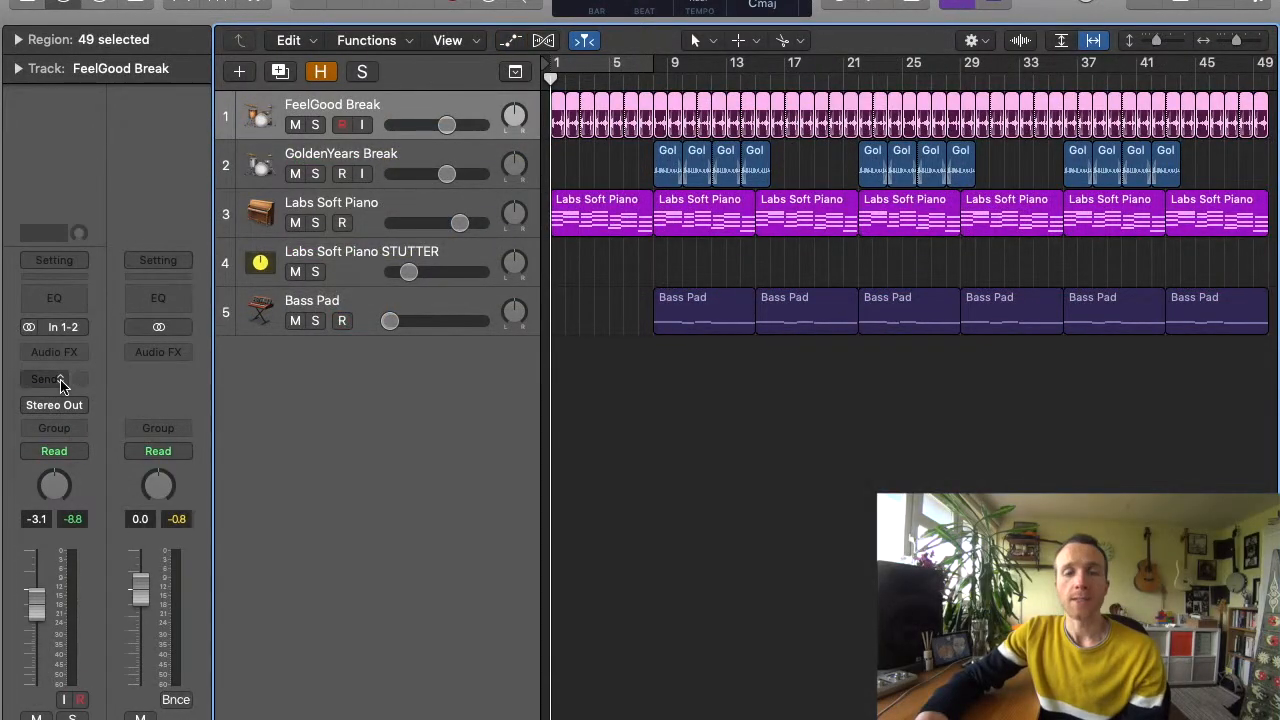
Add a Bus 15 send to the FeelGood Break track and insert Space Designer on the bus channel.
click(60, 385)
mouse_move(75, 478)
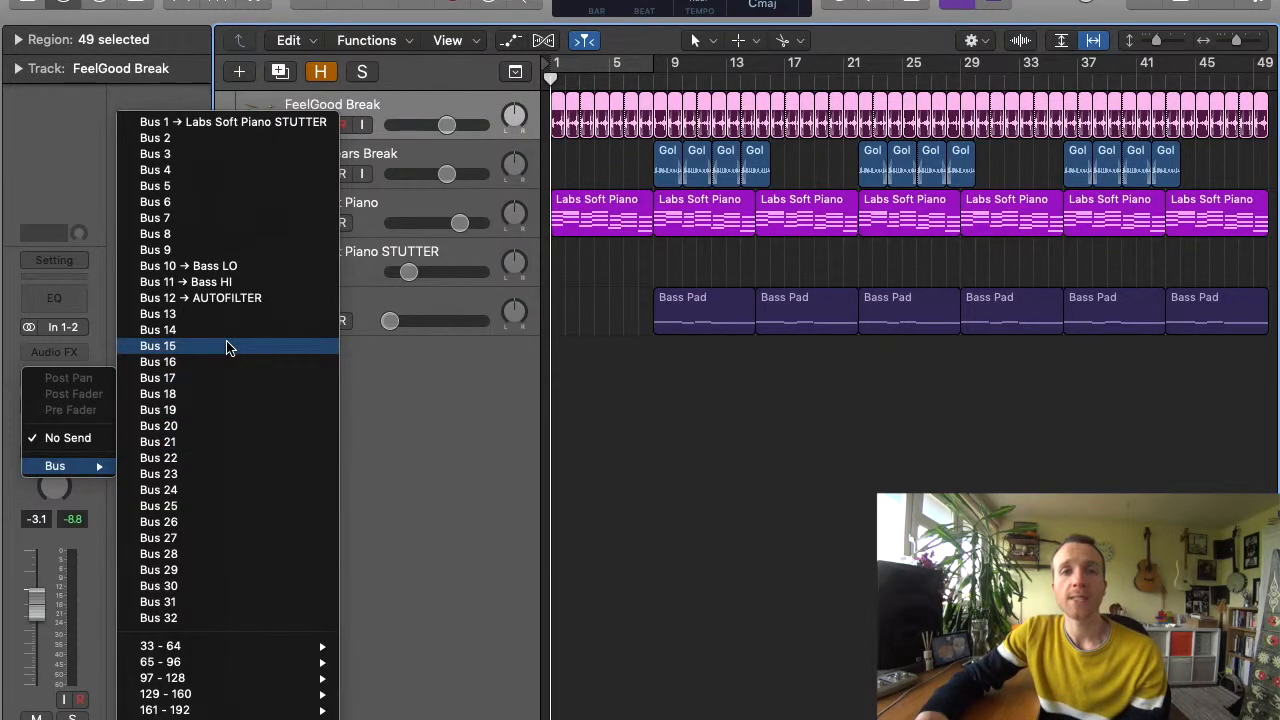
click(200, 345)
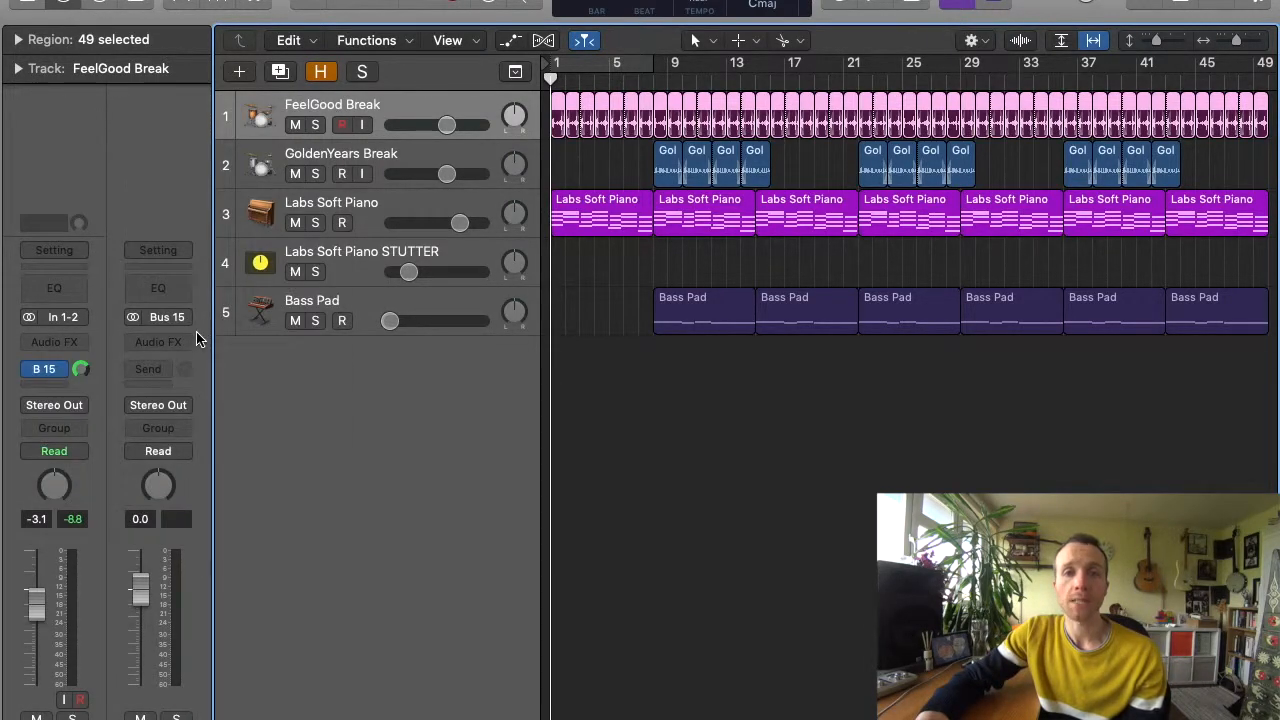
click(186, 343)
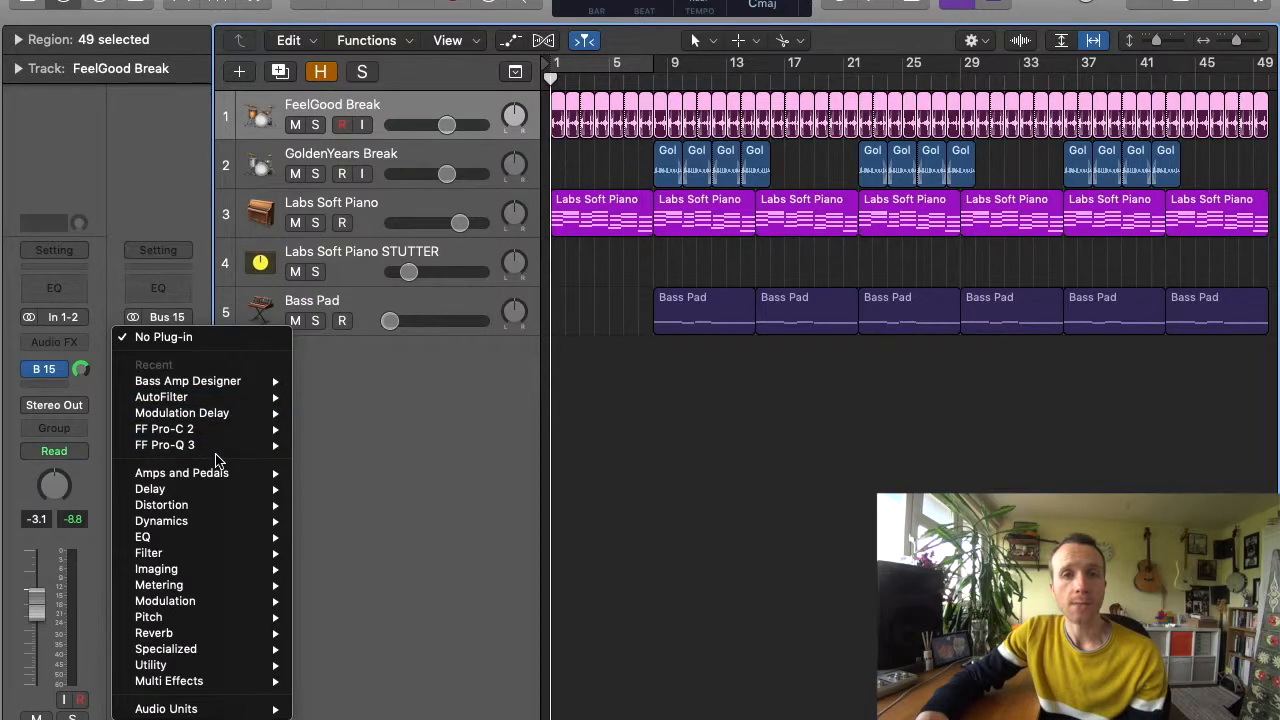
mouse_move(276, 634)
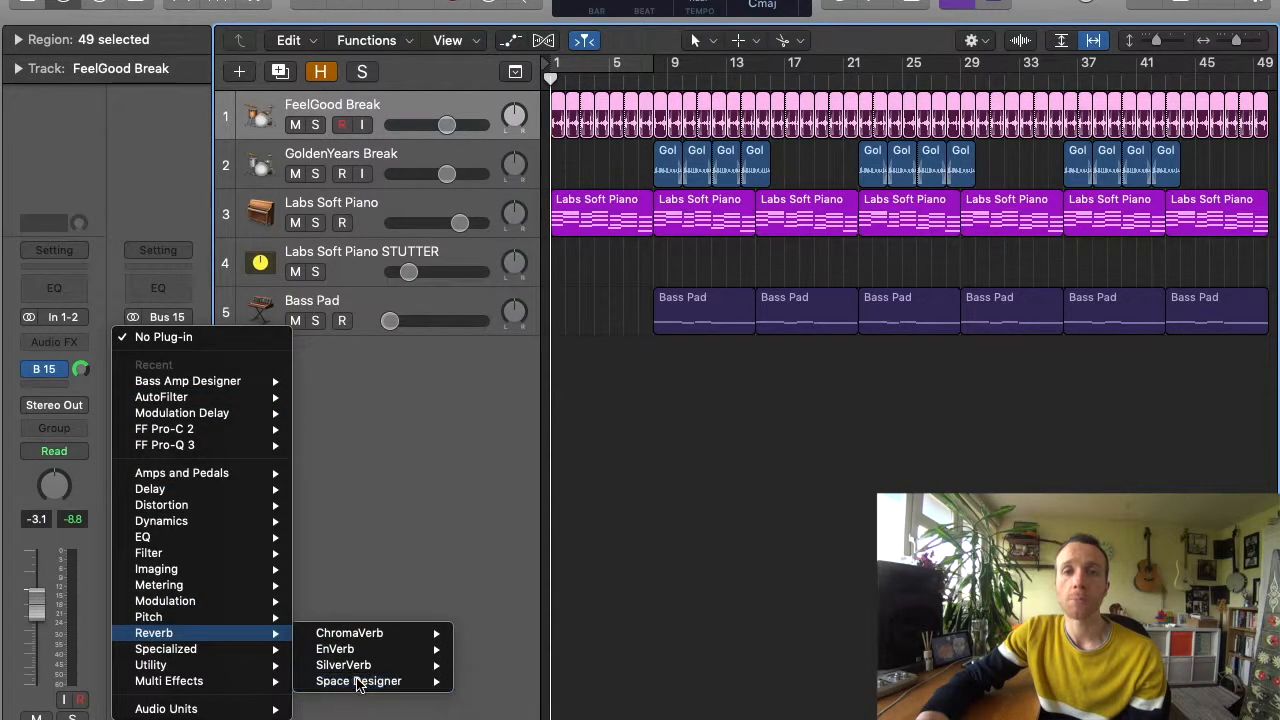
click(358, 684)
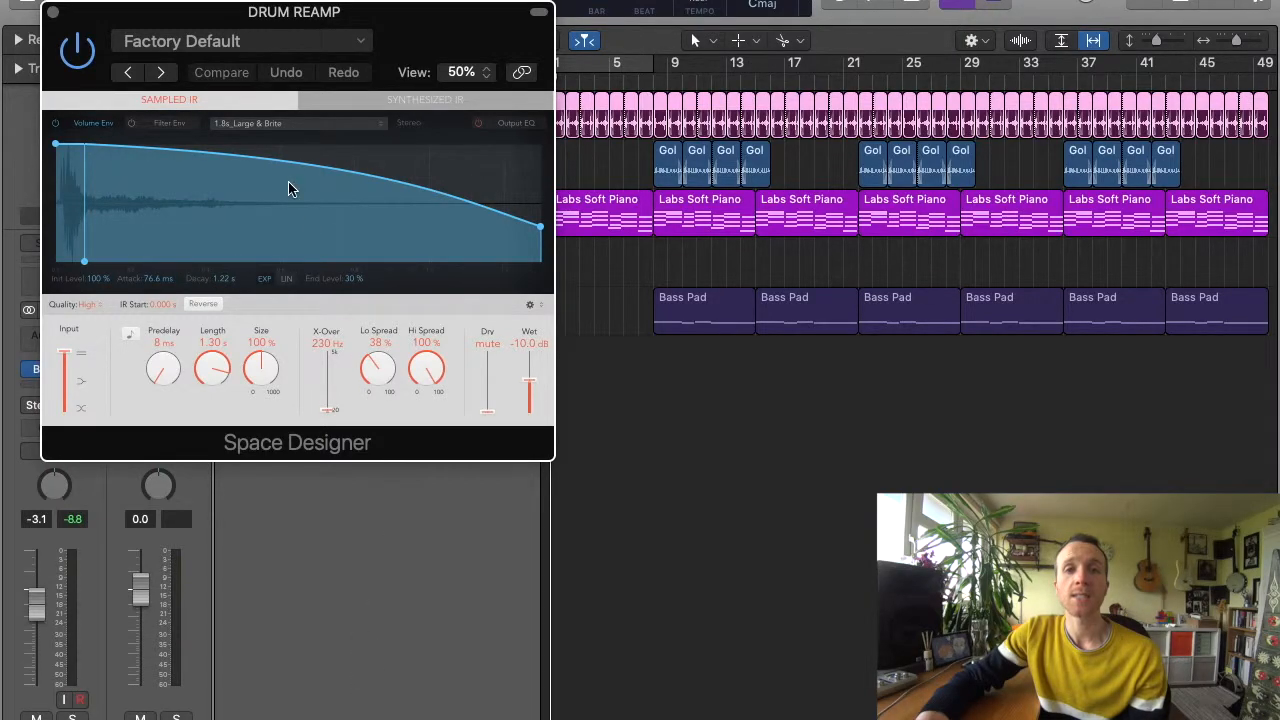
Load the Marshall1960A-G12Ms-SM57-Cone-5in impulse response from the Marshall 1960A 96 KHz-24bit, Shure SM57 folder into Space Designer.
click(287, 126)
click(267, 134)
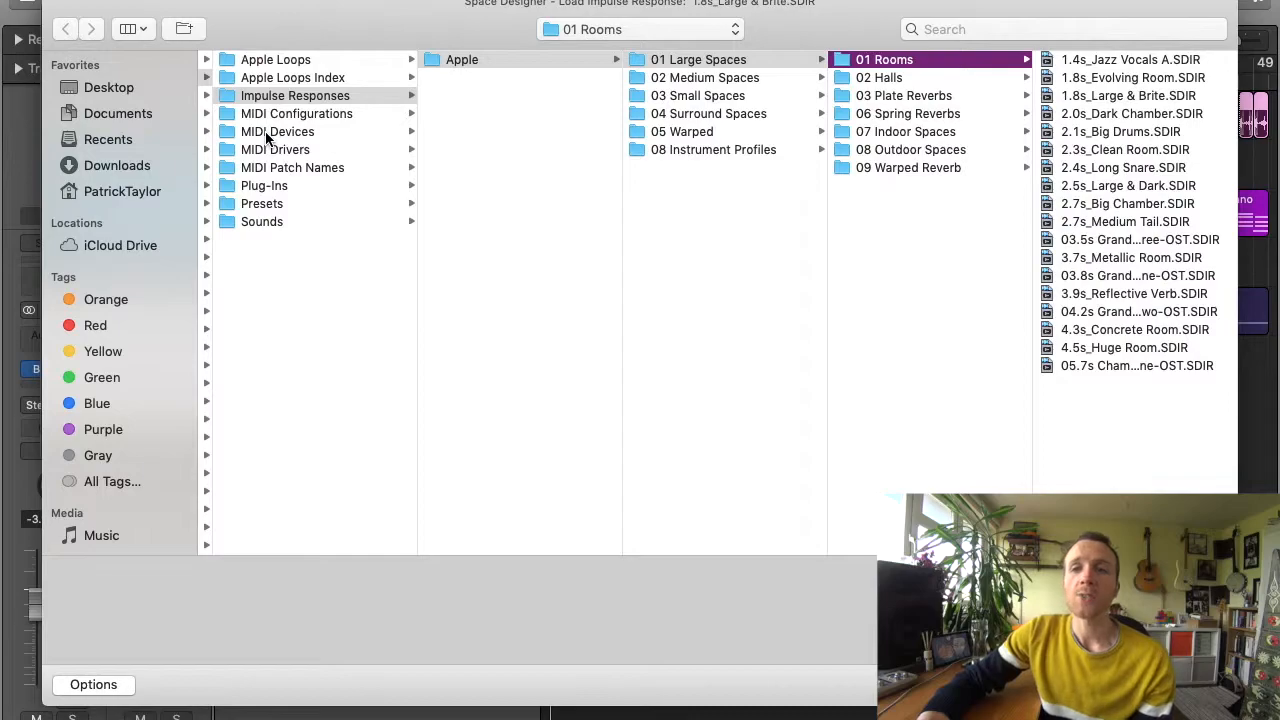
click(138, 87)
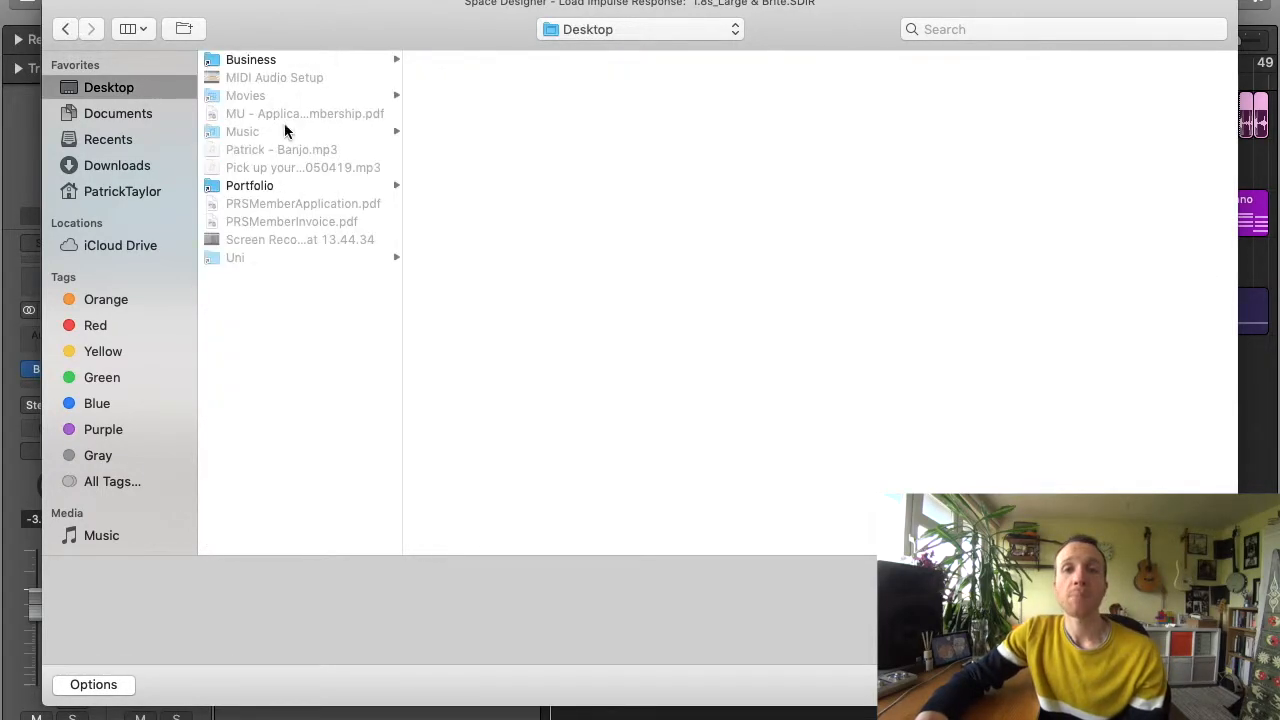
click(285, 129)
click(492, 169)
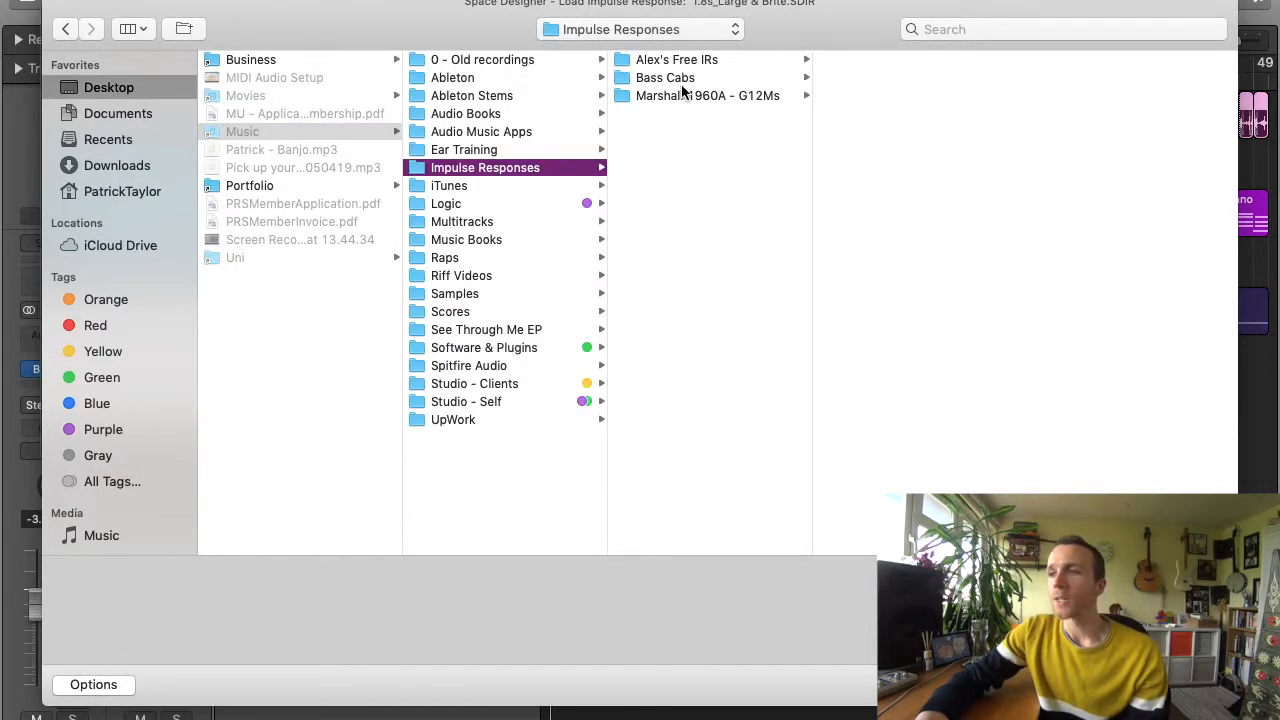
click(686, 95)
click(900, 186)
click(1100, 60)
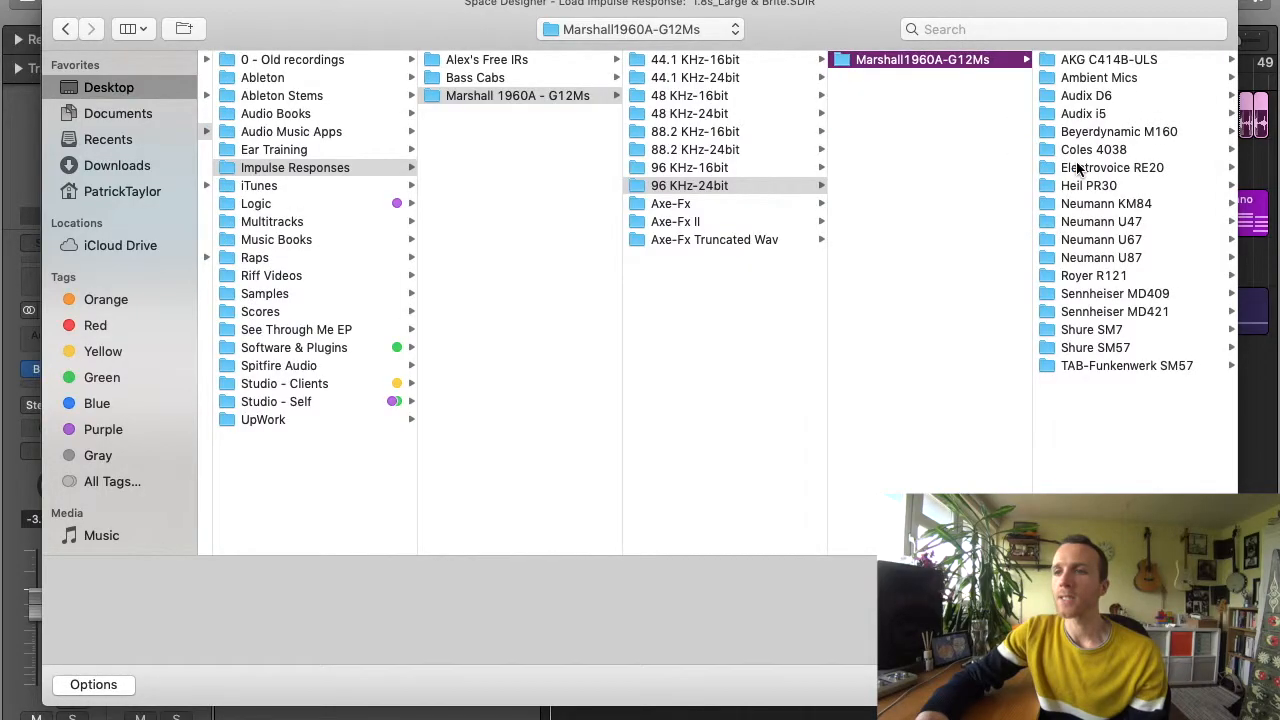
click(1095, 347)
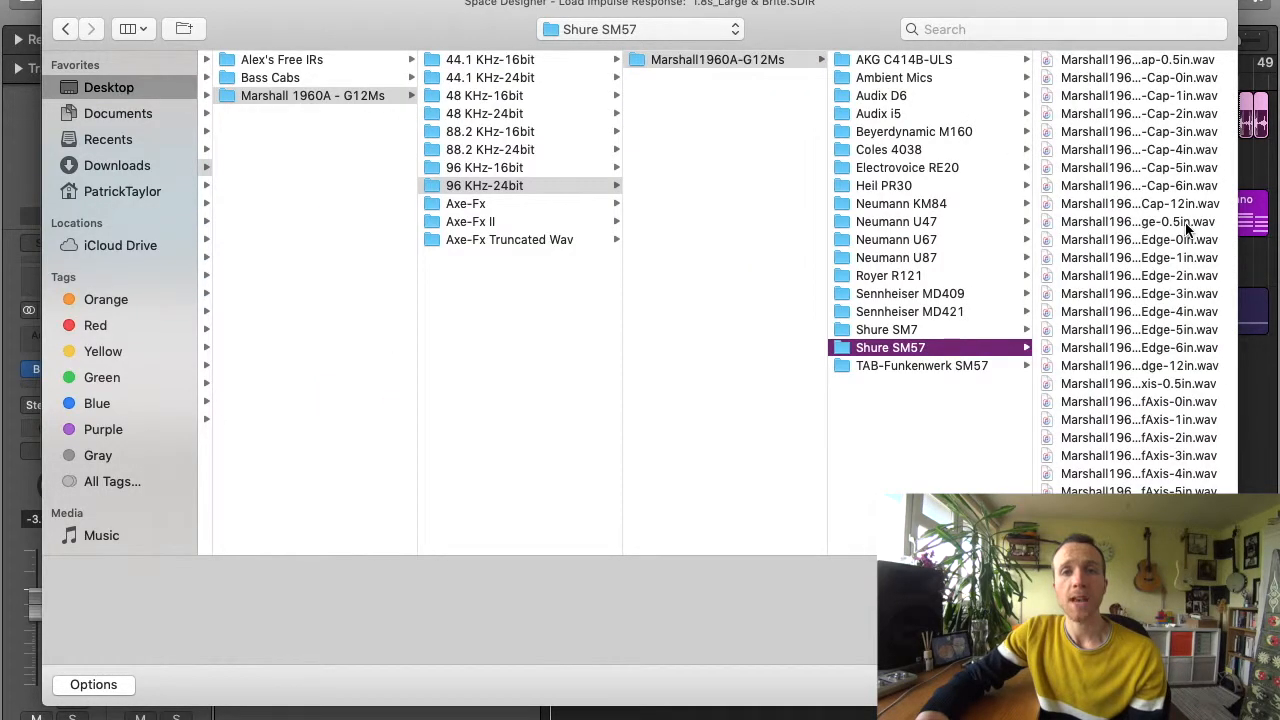
scroll(1186, 229, down, 5)
click(1166, 415)
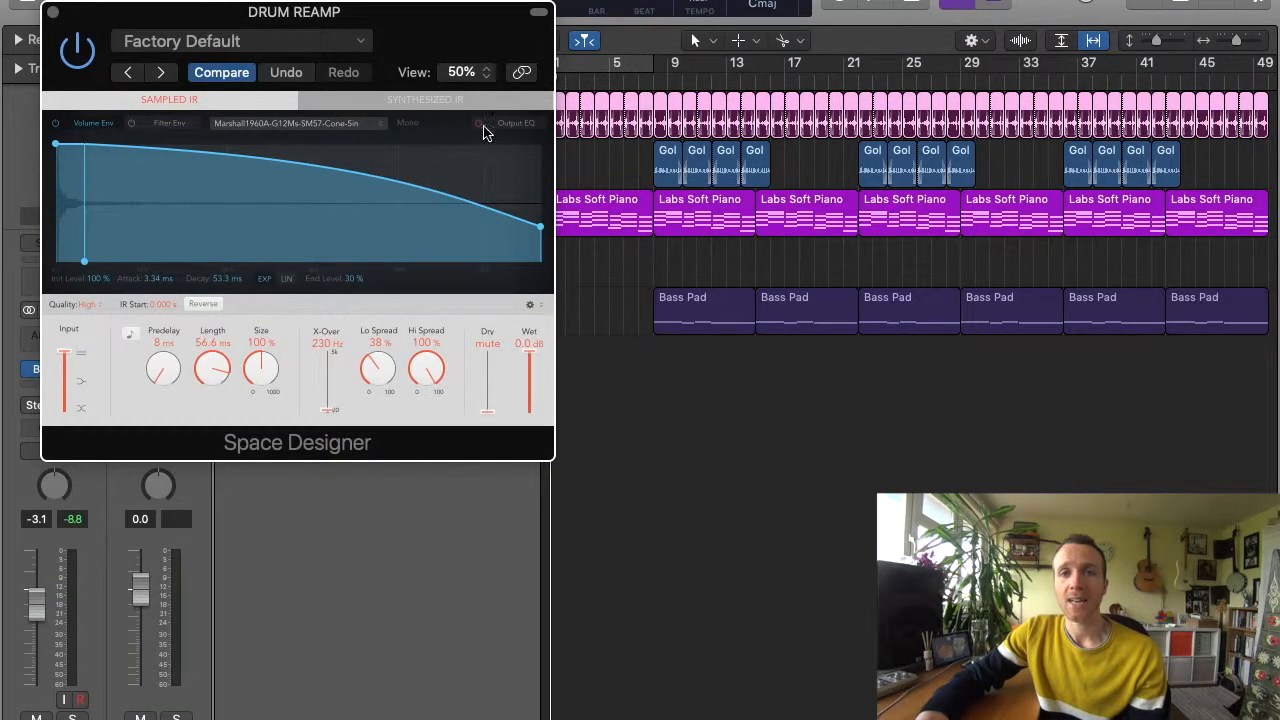
Move the Space Designer window off the channel strips and switch FeelGood Break's Bus 15 send to Pre Fader.
drag(437, 37, 912, 141)
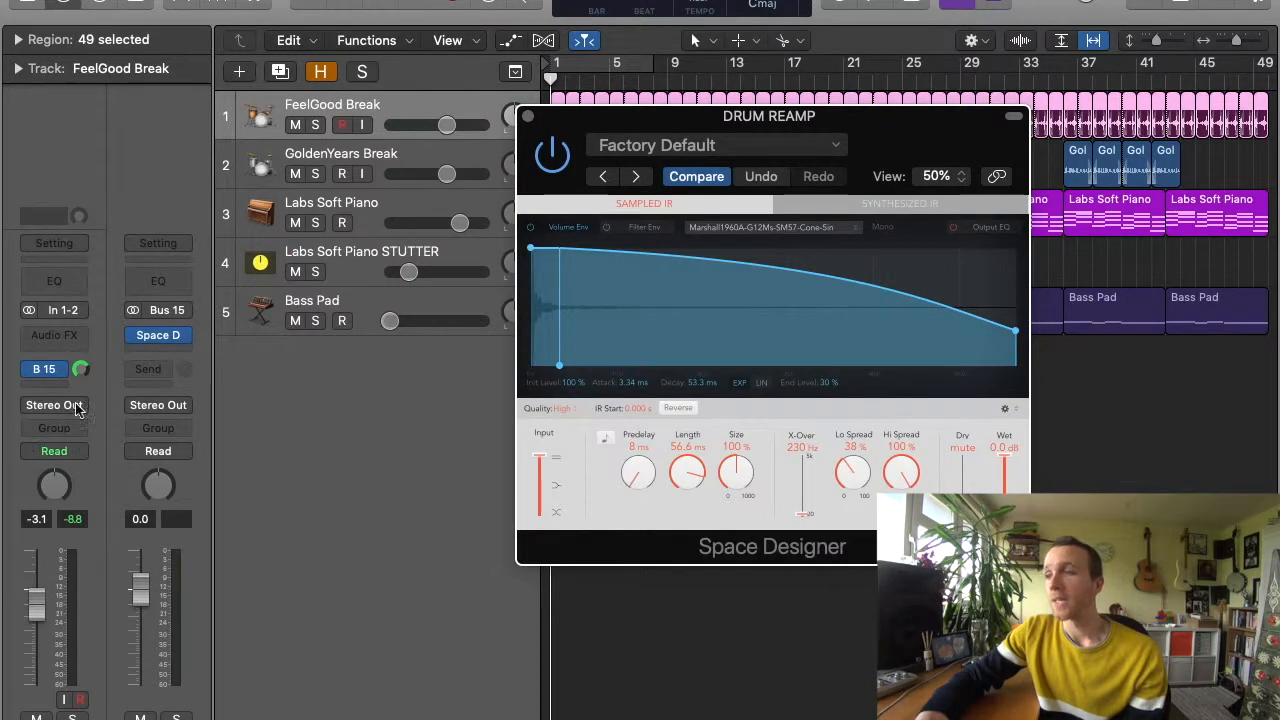
click(63, 372)
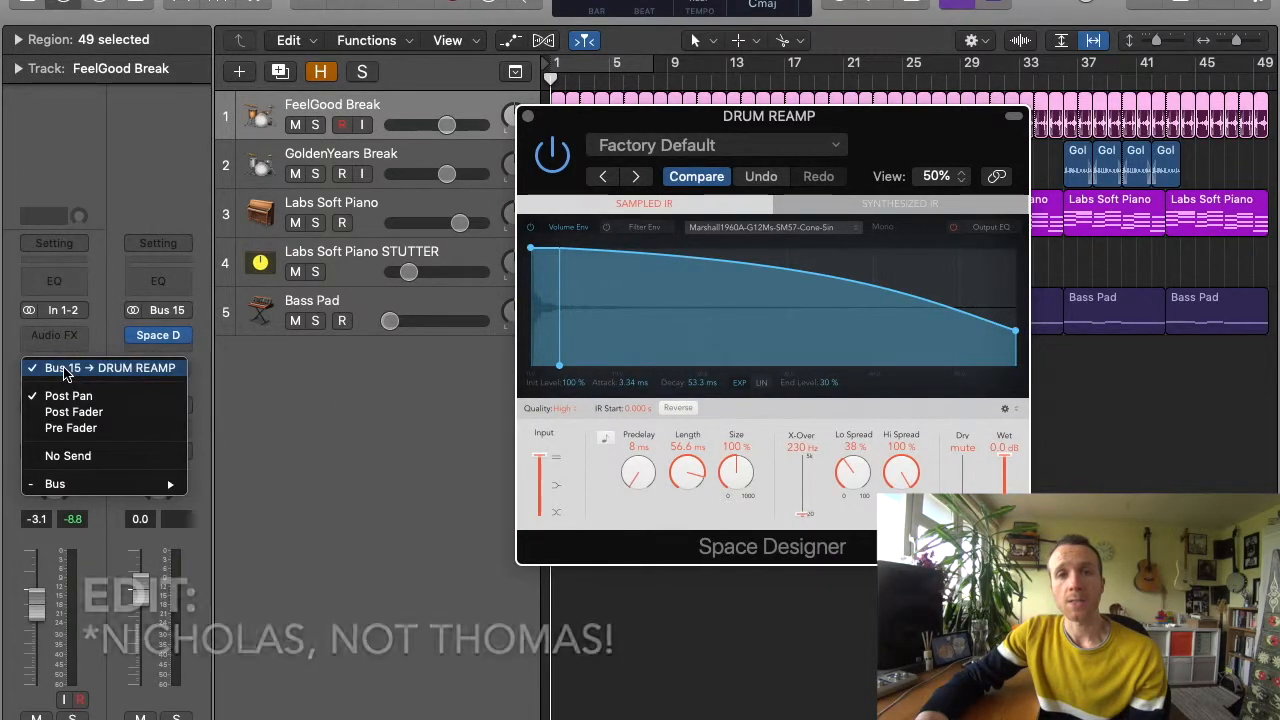
click(64, 430)
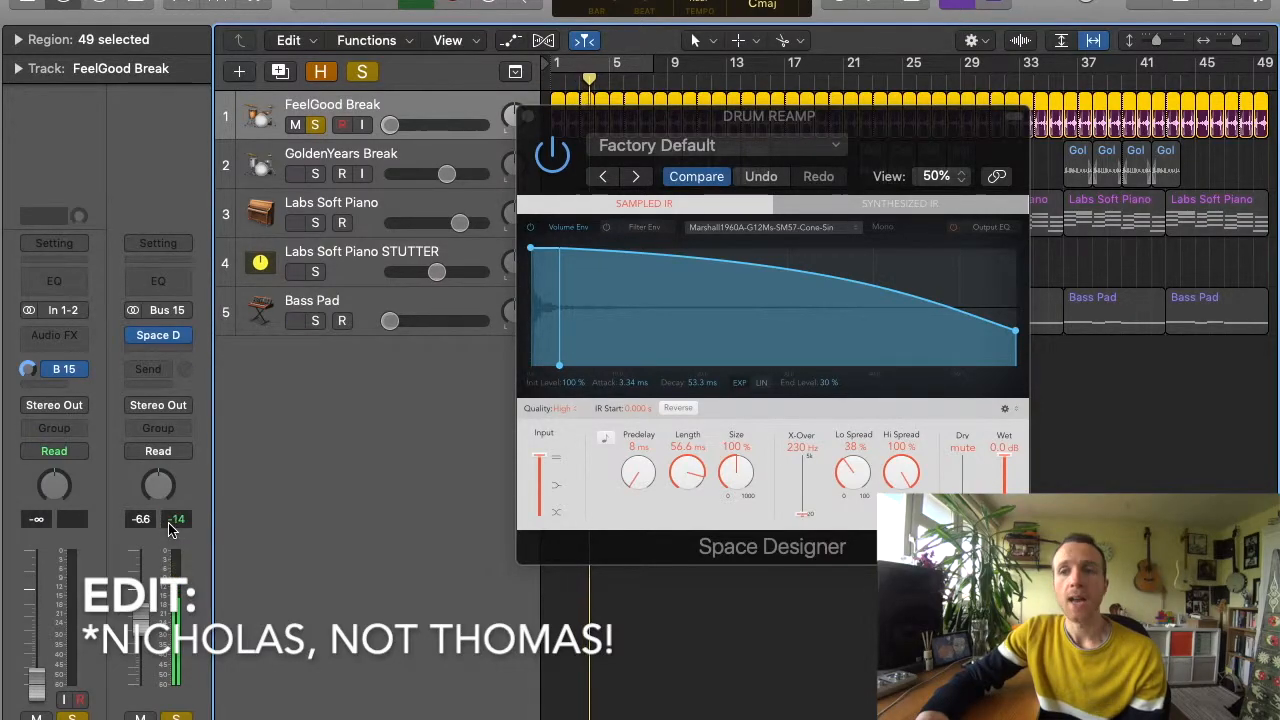
Set the FeelGood Break fader to 0.0 dB and the DRUM REAMP fader to -20.5 dB, comparing with the bus muted.
alt+click(37, 680)
click(176, 717)
drag(141, 618, 150, 649)
click(141, 717)
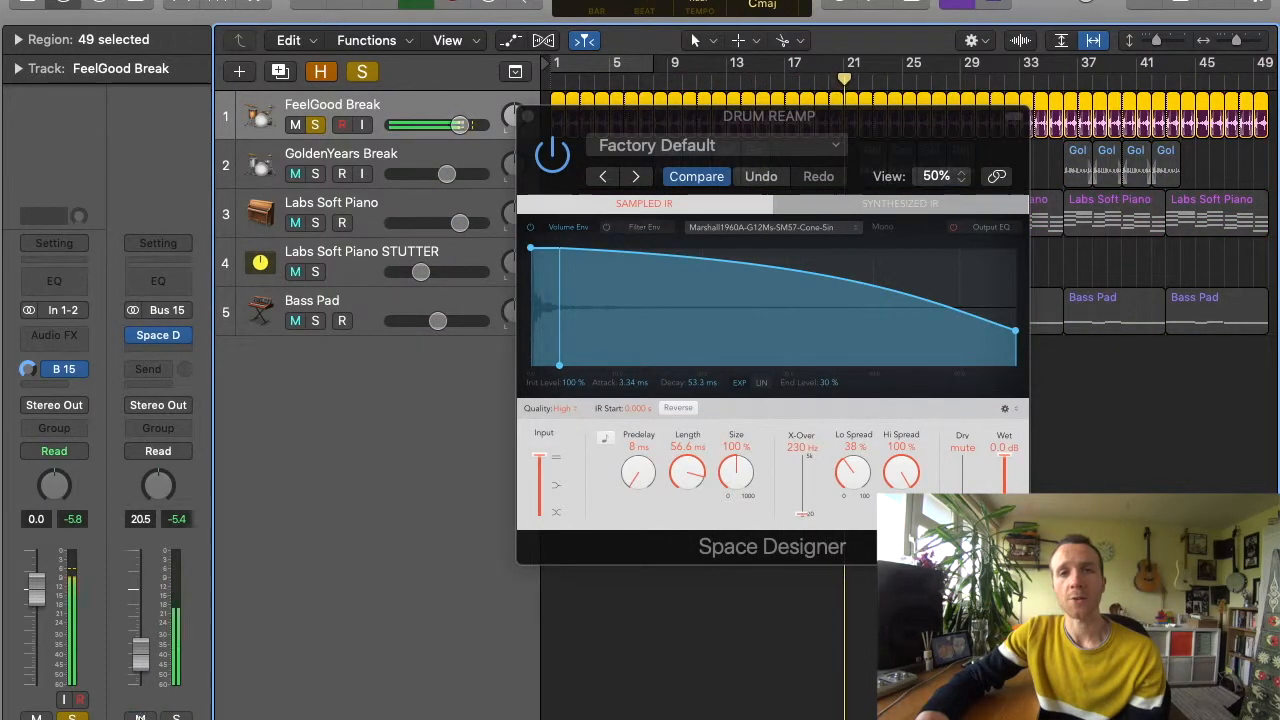
click(141, 717)
click(72, 717)
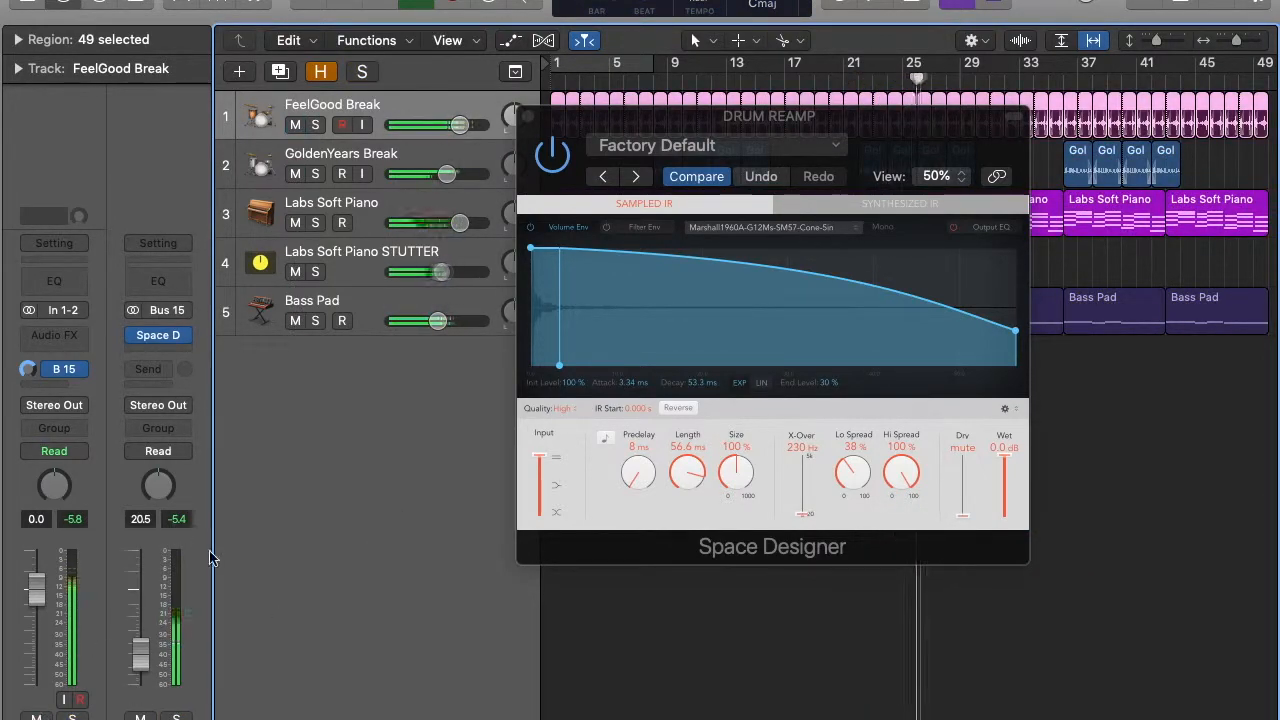
Set FeelGood Break's Bus 15 send to Post Pan and send GoldenYears Break to Bus 15 DRUM REAMP at 0.0 dB.
click(84, 372)
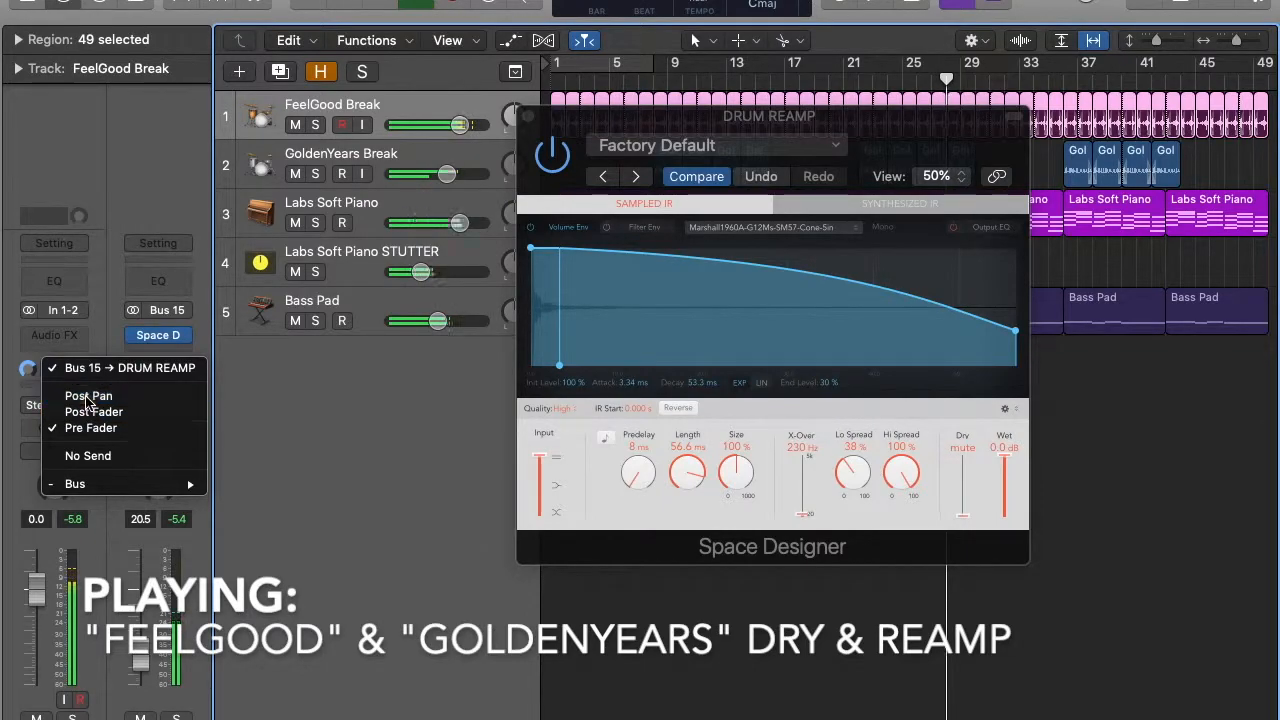
click(86, 402)
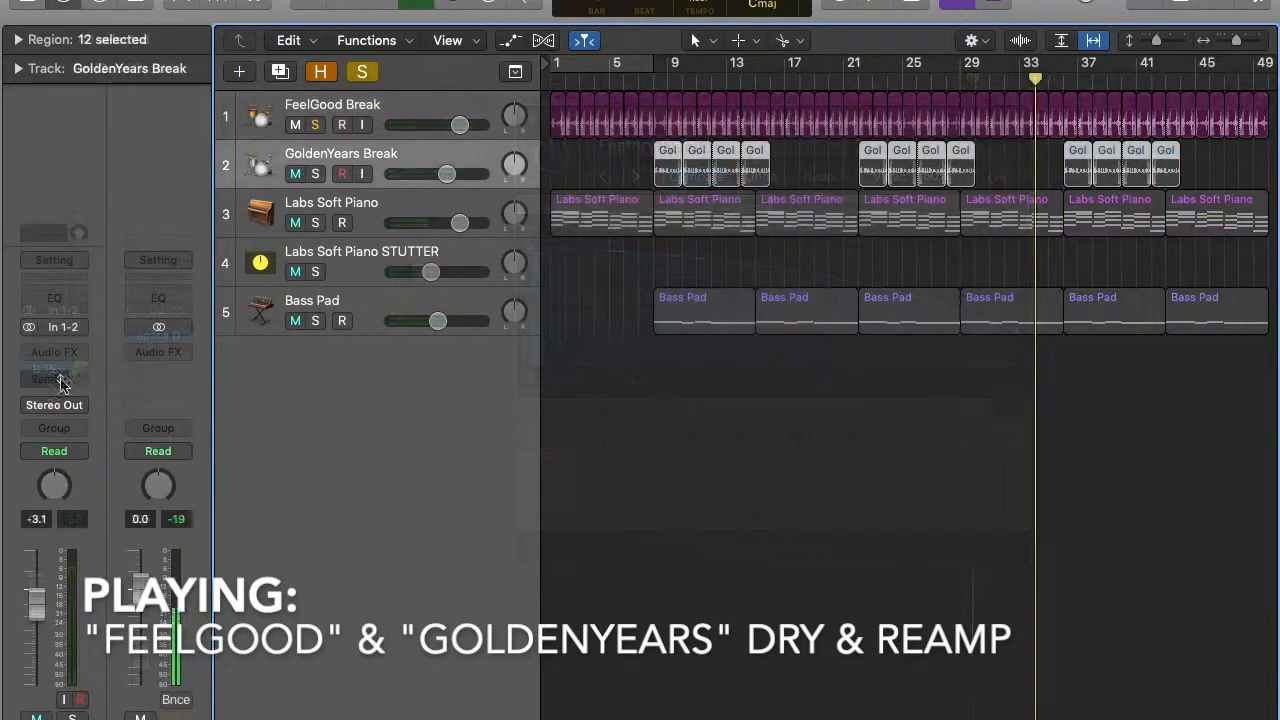
click(62, 382)
mouse_move(77, 465)
click(160, 346)
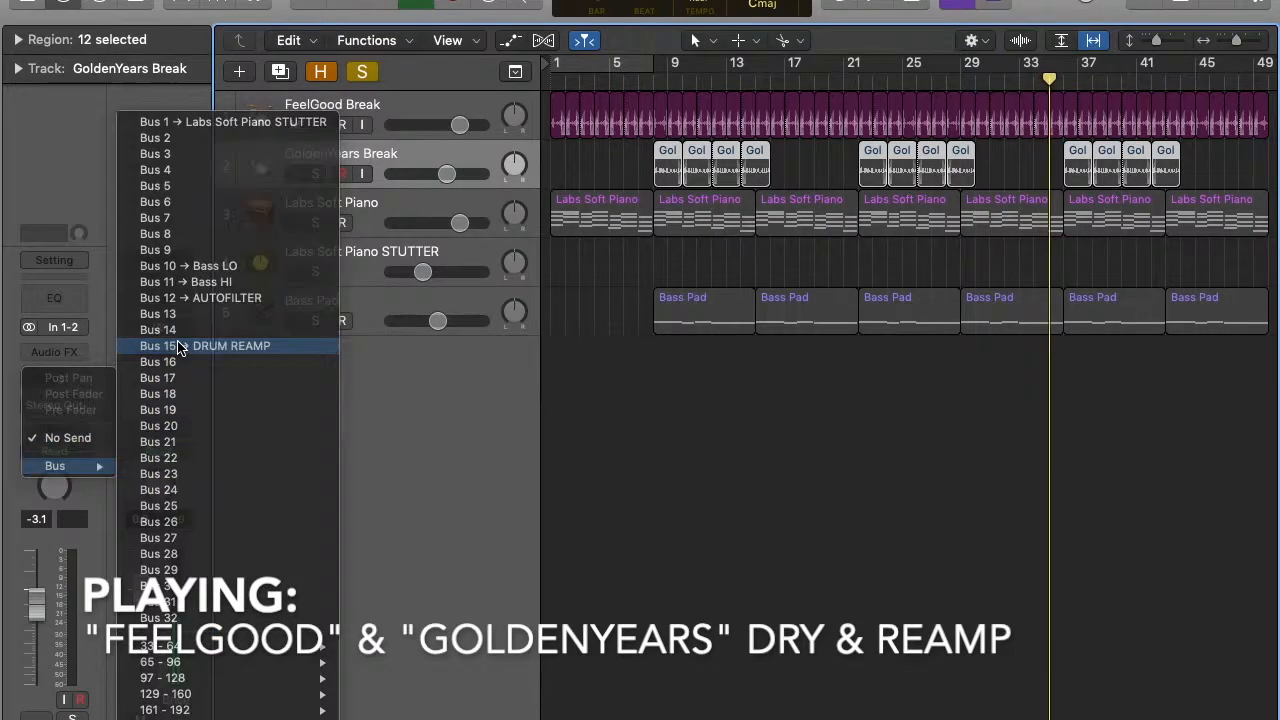
alt+click(81, 369)
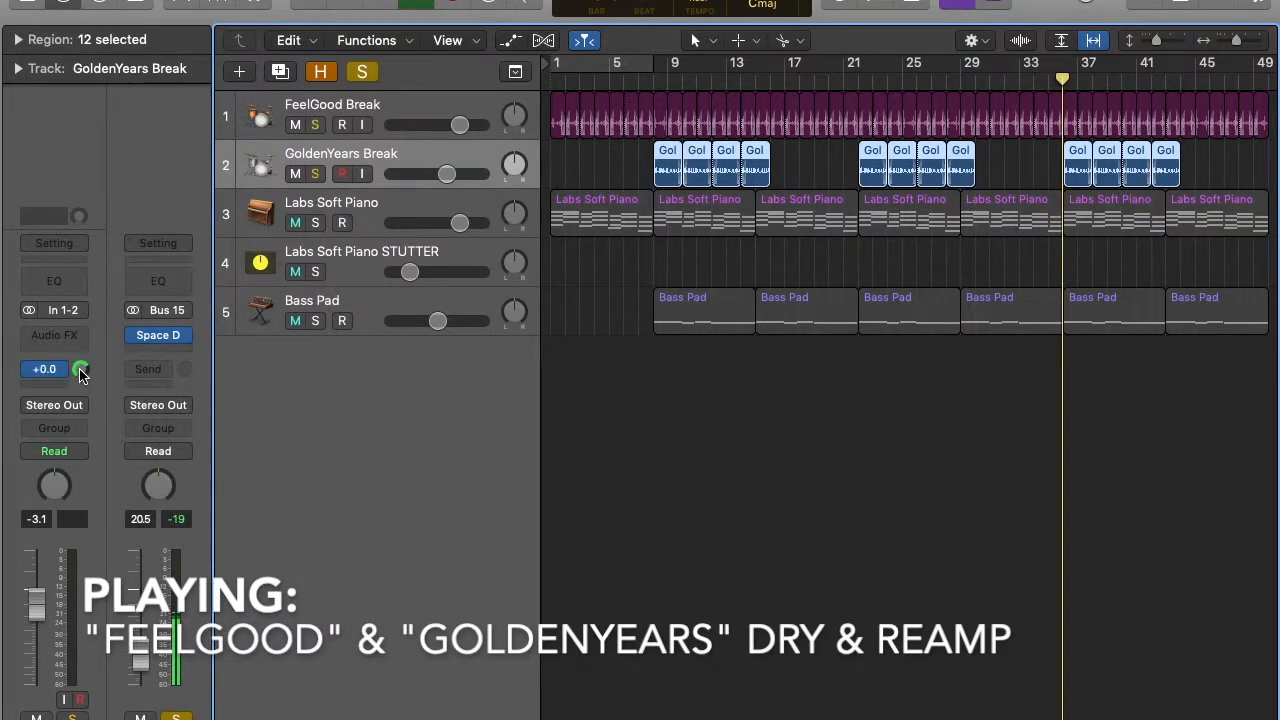
click(314, 173)
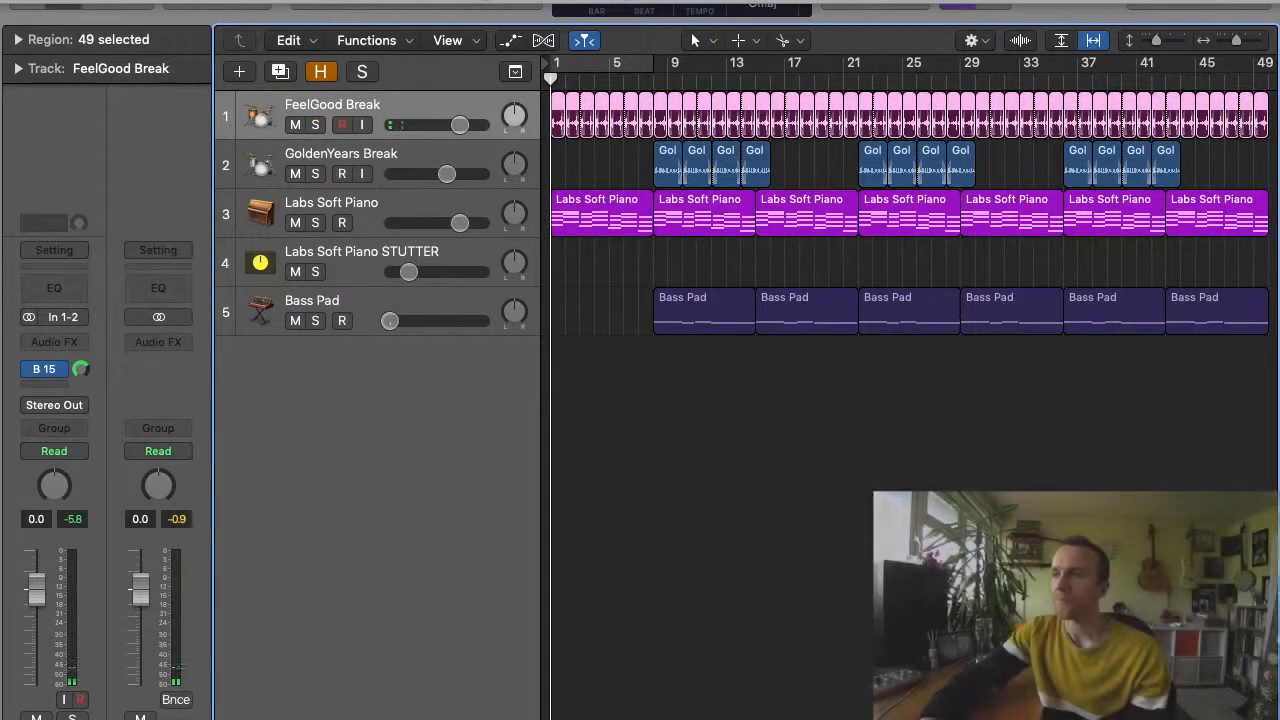
Start Replace or Double Drum Track on FeelGood Break in Doubling mode with Kick as the instrument.
click(250, 2)
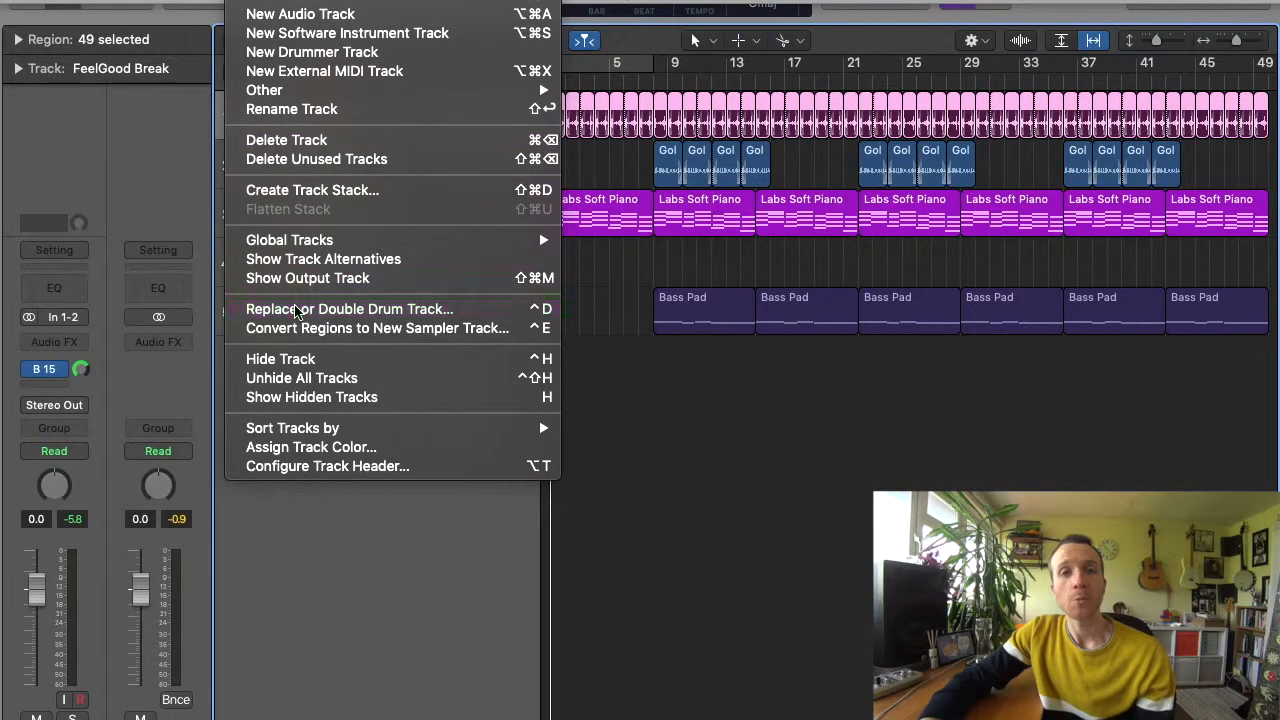
click(300, 309)
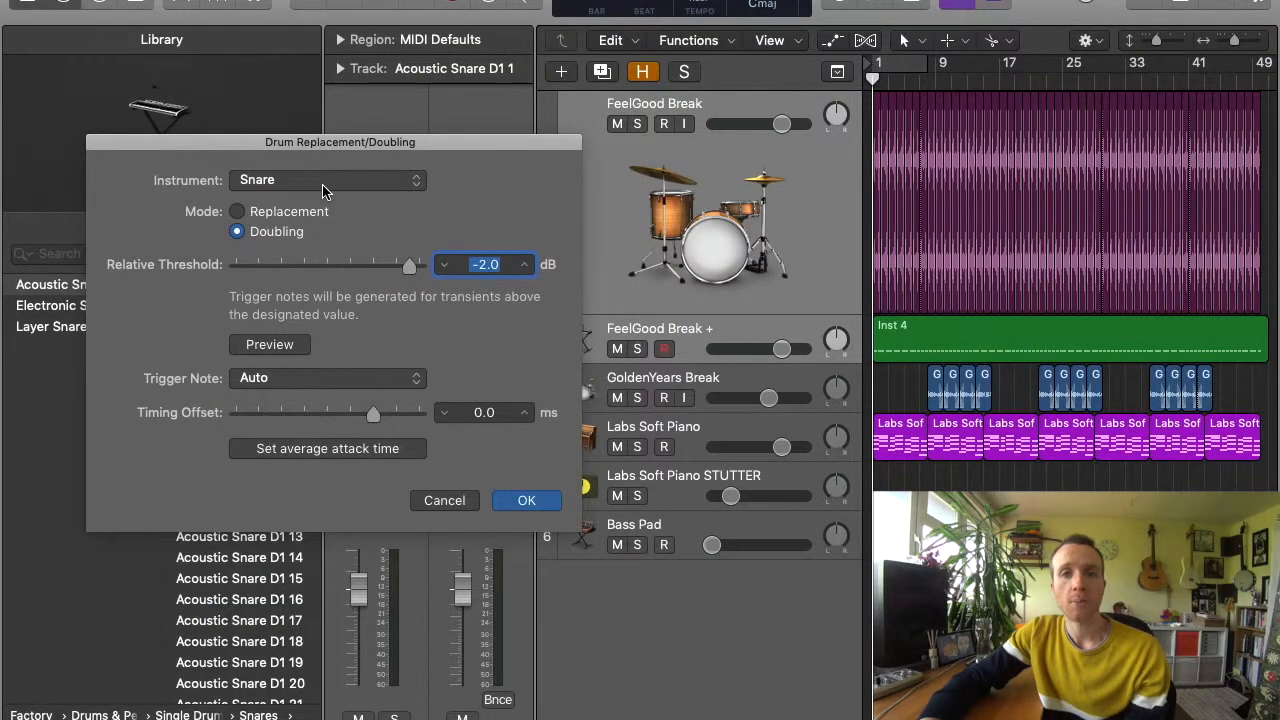
click(322, 180)
click(297, 166)
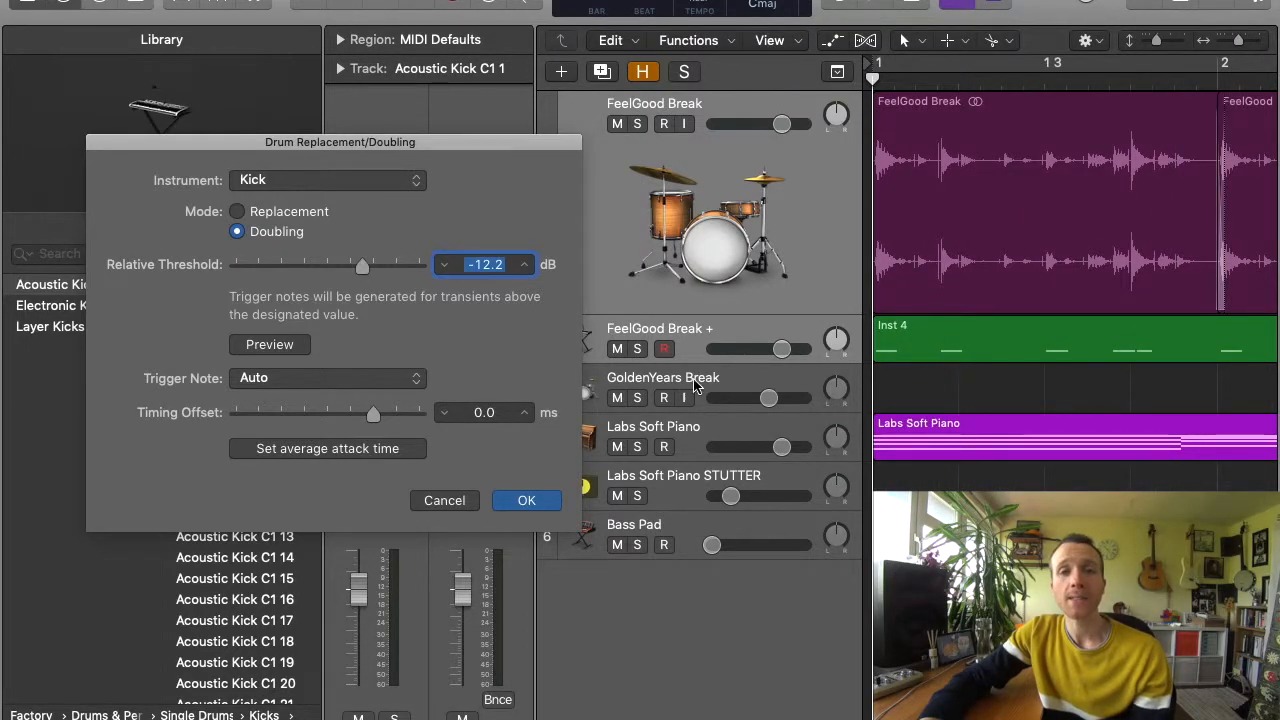
Audition the doubled kick on the FeelGood Break + track, soloed and in the full mix.
click(637, 349)
key(space)
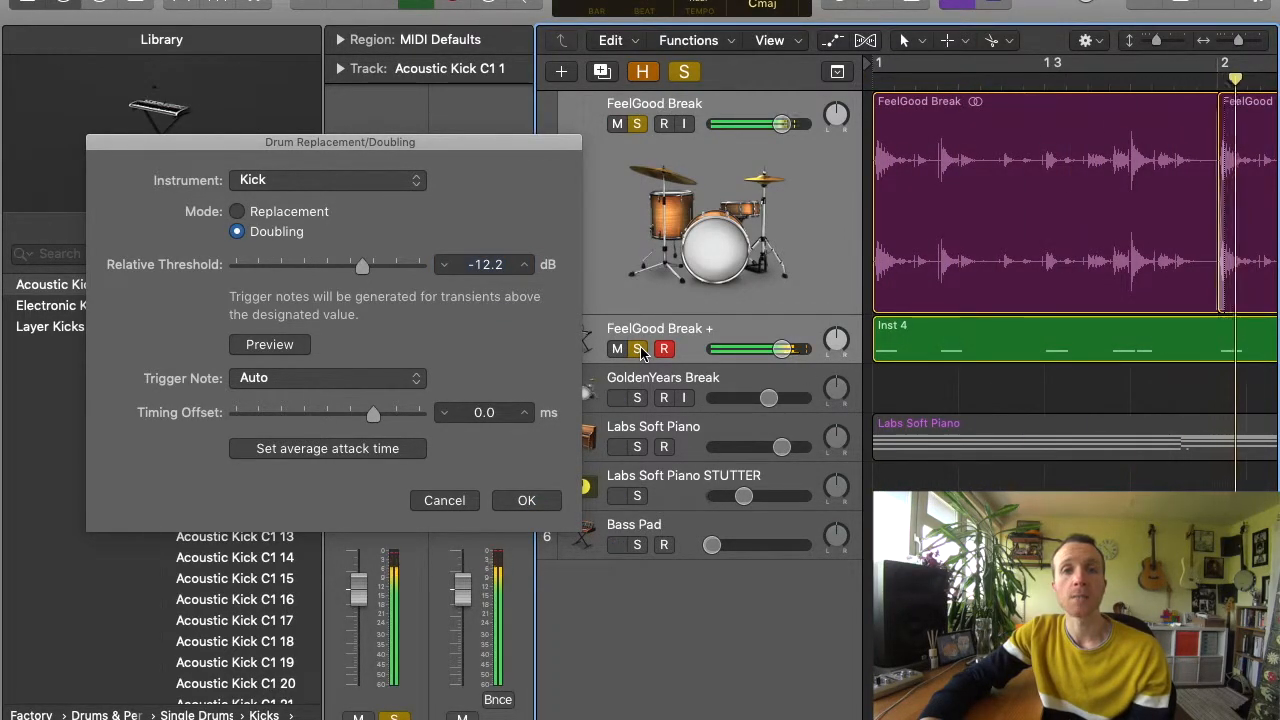
click(638, 349)
click(627, 296)
click(640, 349)
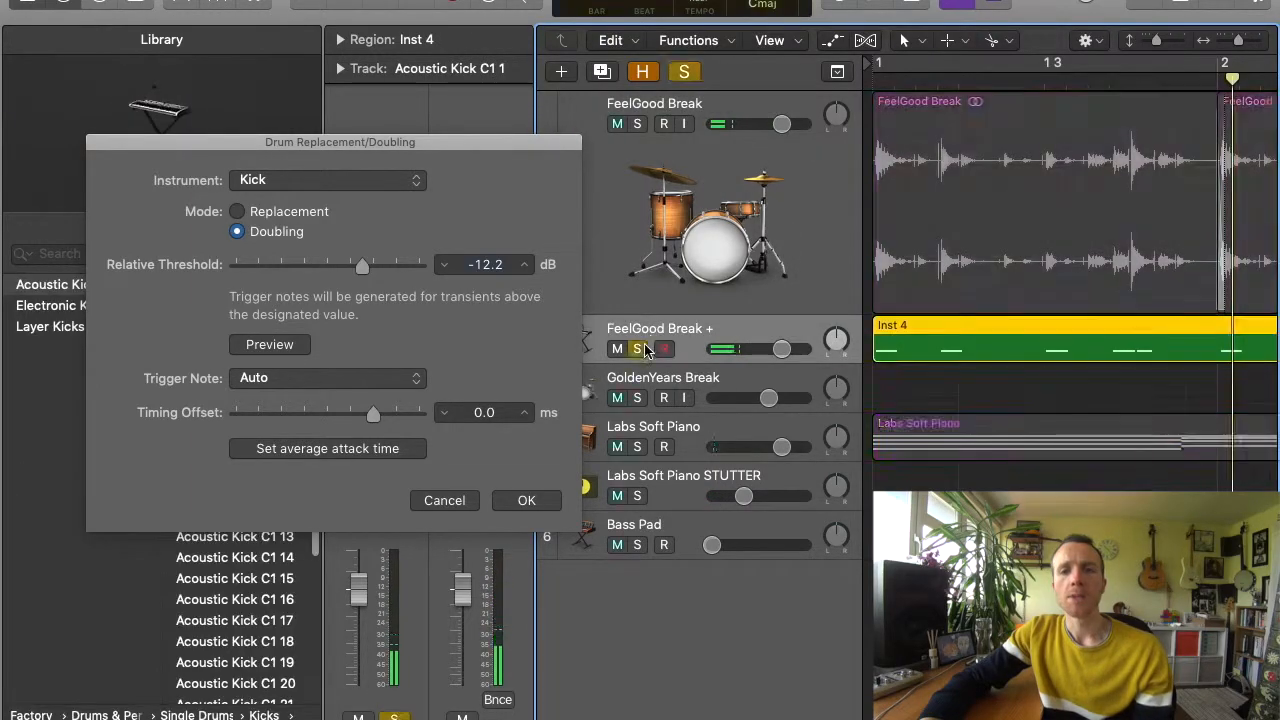
click(641, 349)
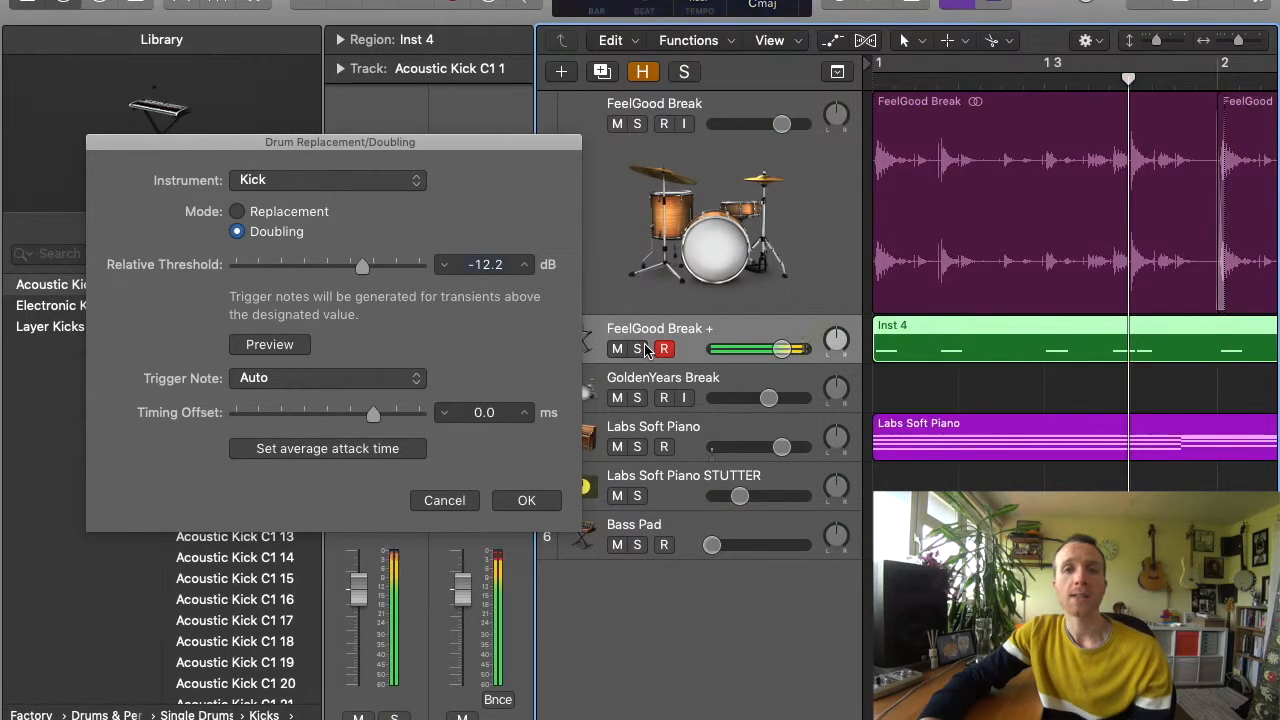
key(space)
Set the drum doubling's relative threshold to -13.1 dB and audition the kick track soloed.
drag(362, 264, 323, 275)
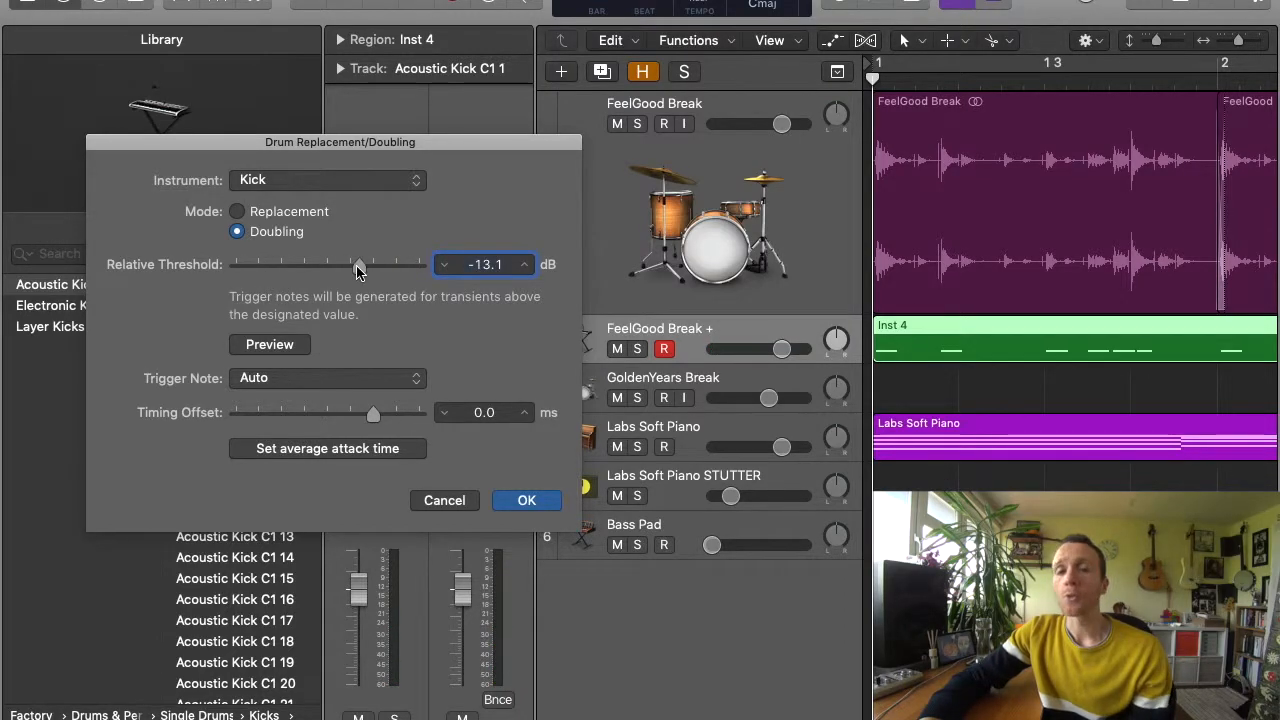
click(643, 348)
key(space)
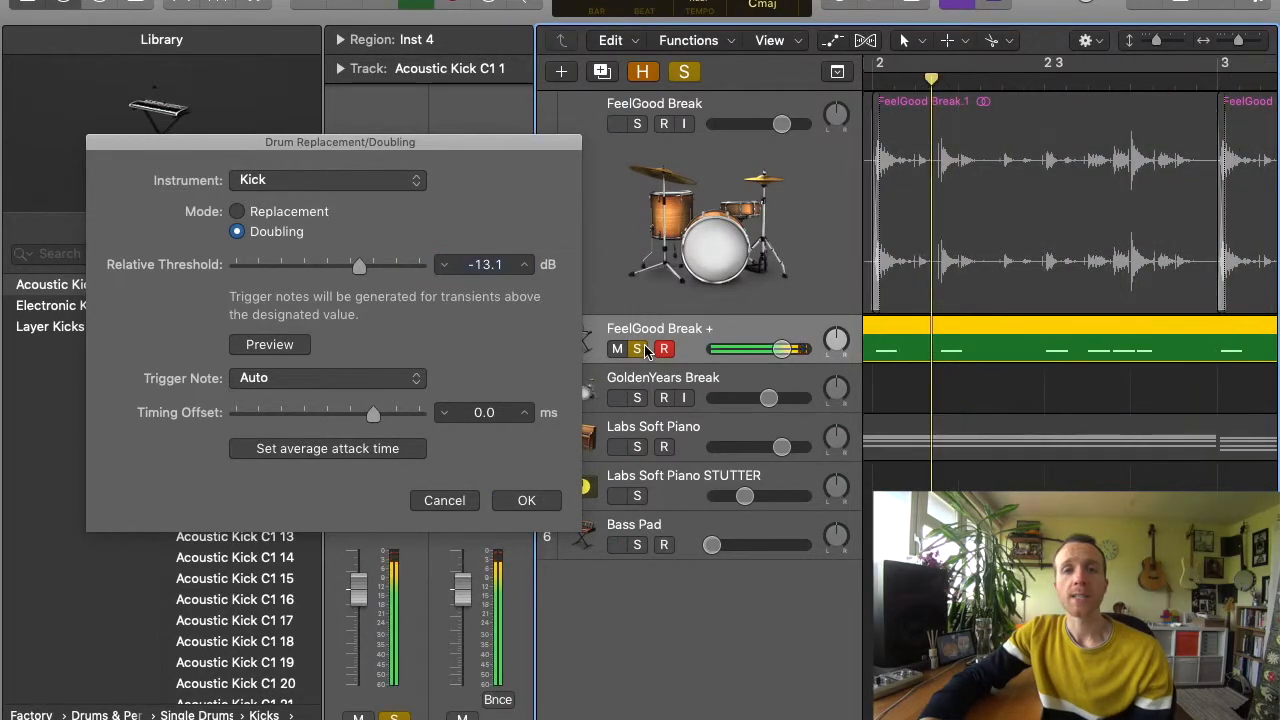
click(643, 348)
key(space)
click(643, 348)
key(space)
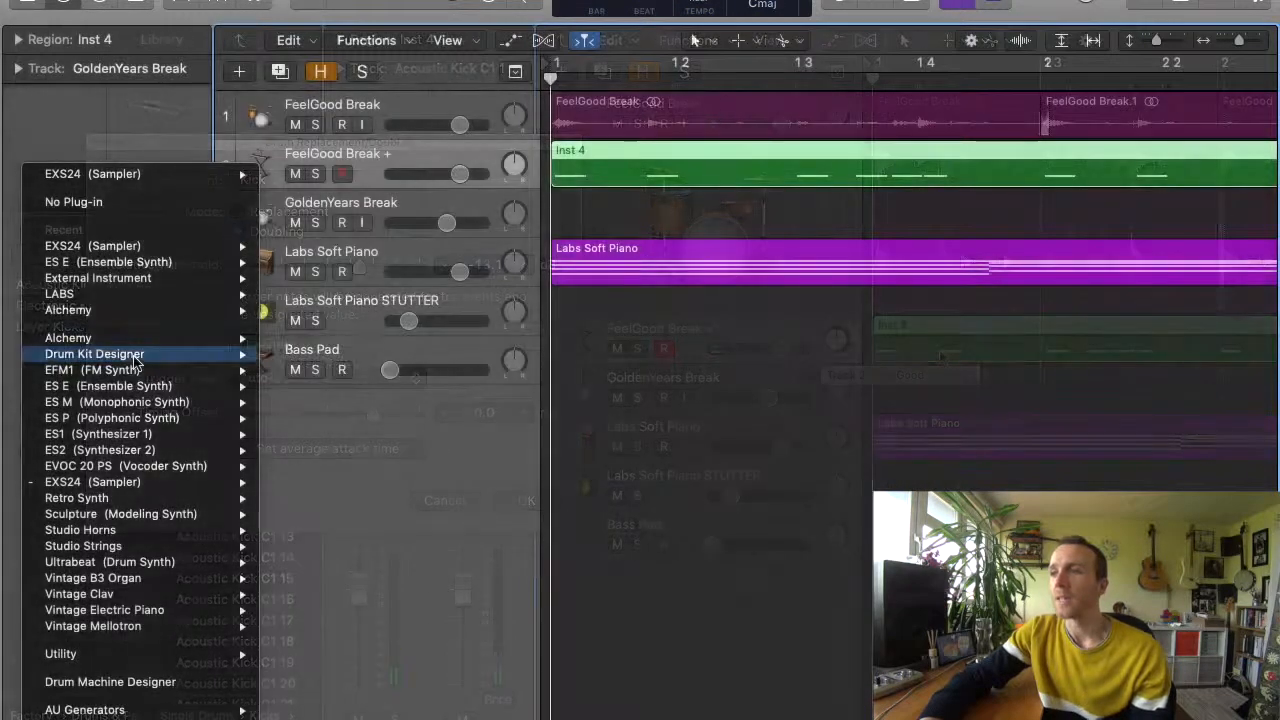
Replace the doubled kick track's sampler with Drum Kit Designer and move its window below the track's controls.
click(100, 354)
click(251, 44)
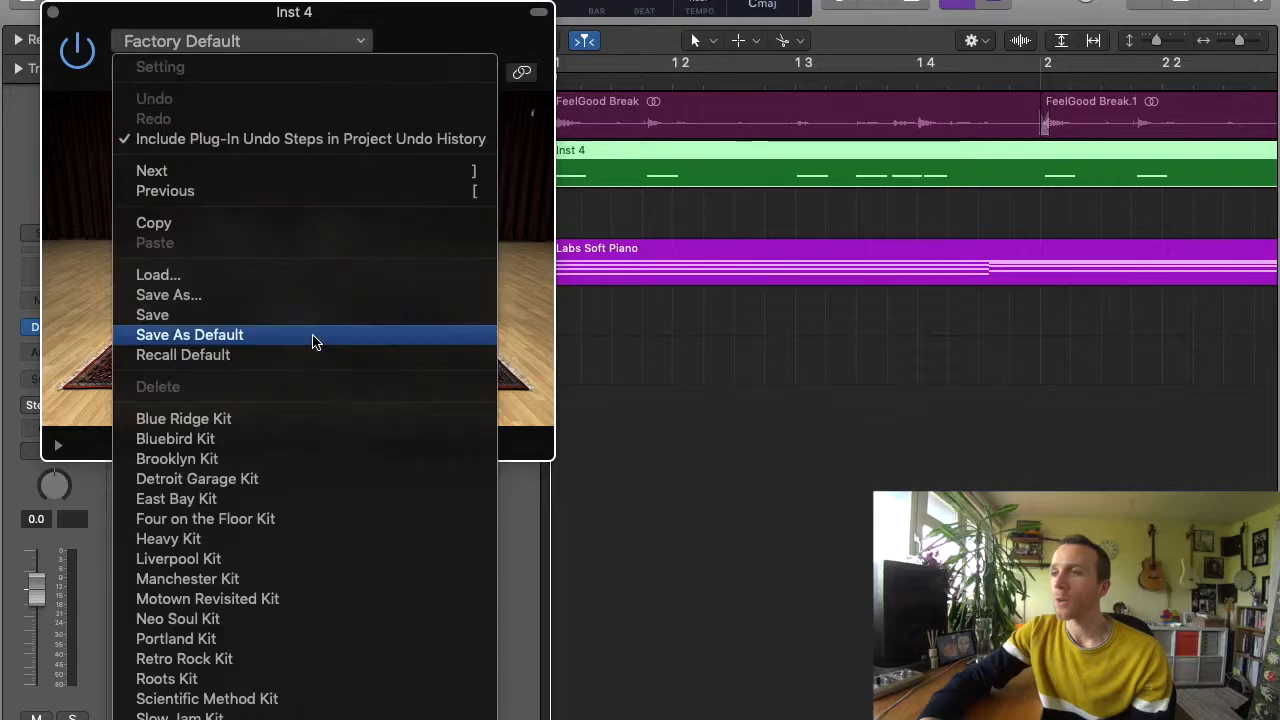
click(458, 153)
drag(426, 35, 583, 273)
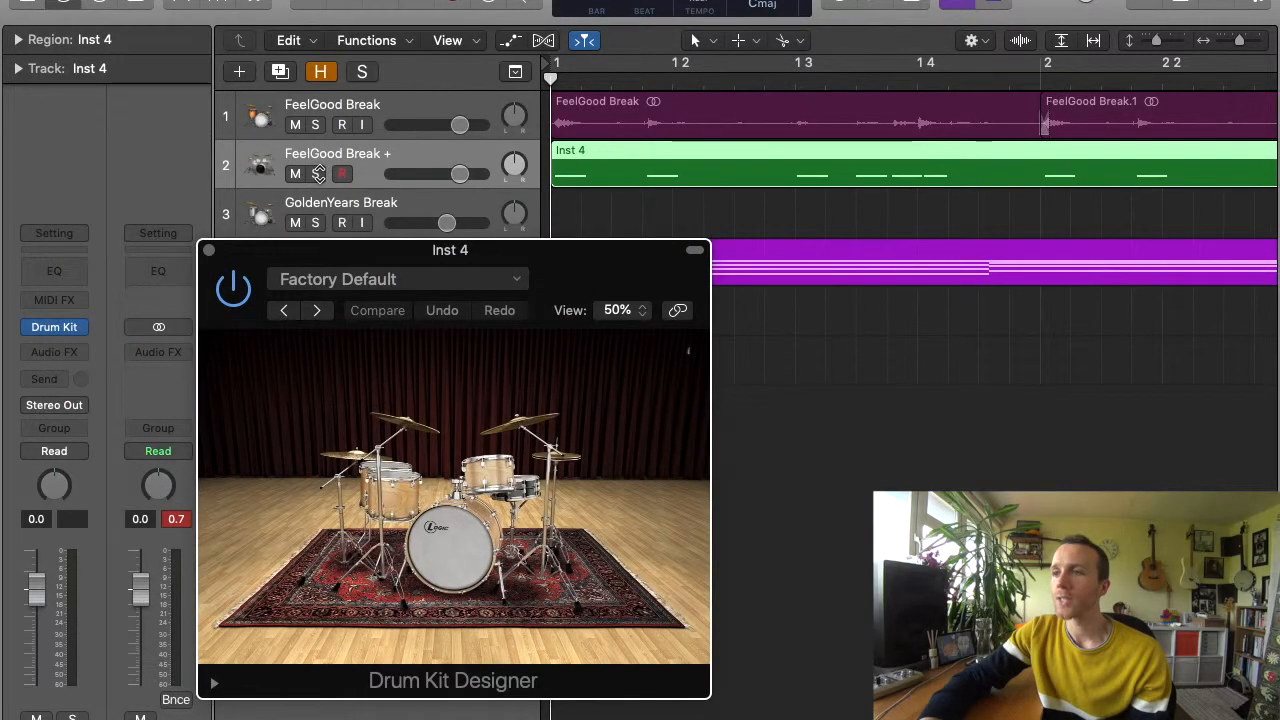
Solo the doubled kick track and cycle through the drum kits during playback, choosing Liverpool Kit.
click(316, 310)
key(s)
key(space)
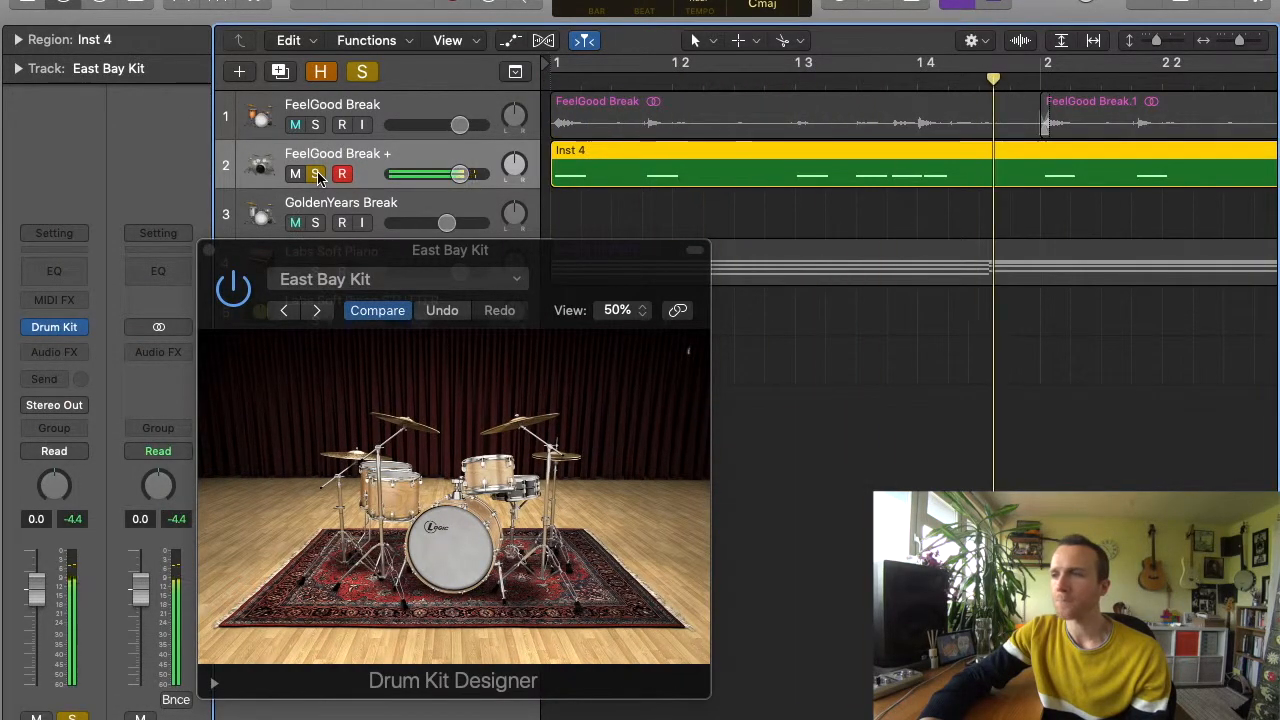
click(316, 310)
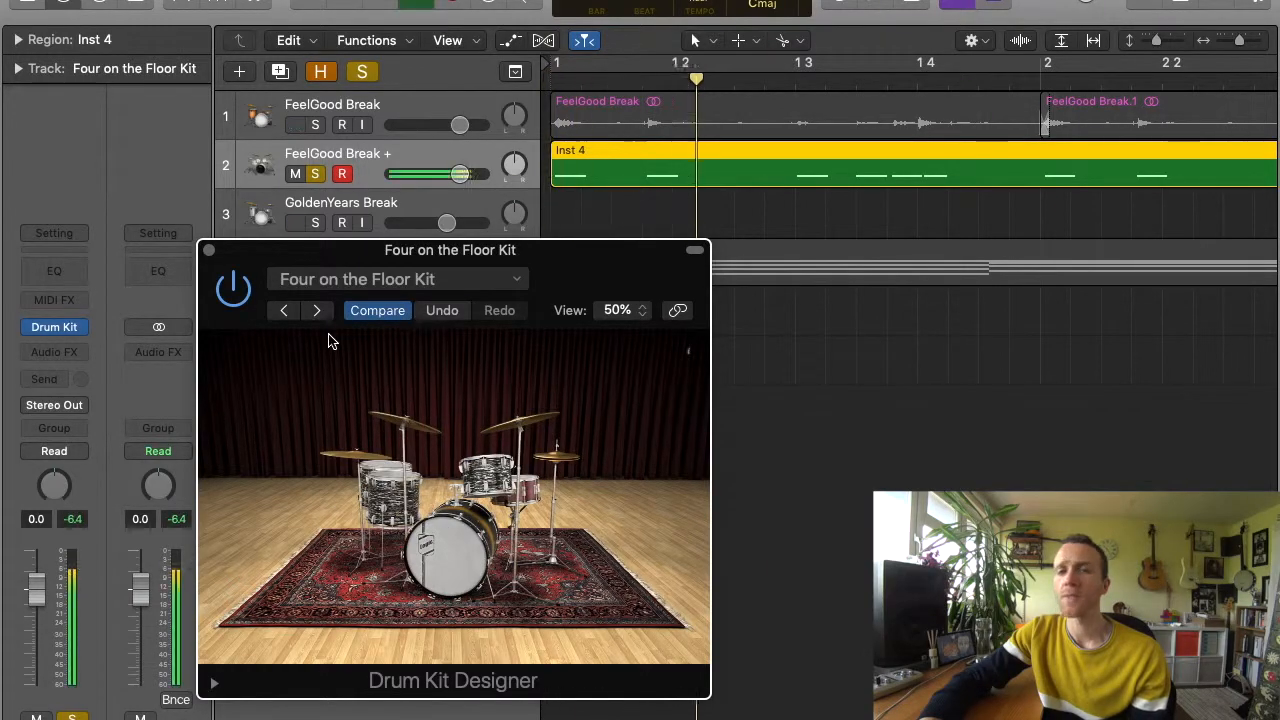
click(316, 310)
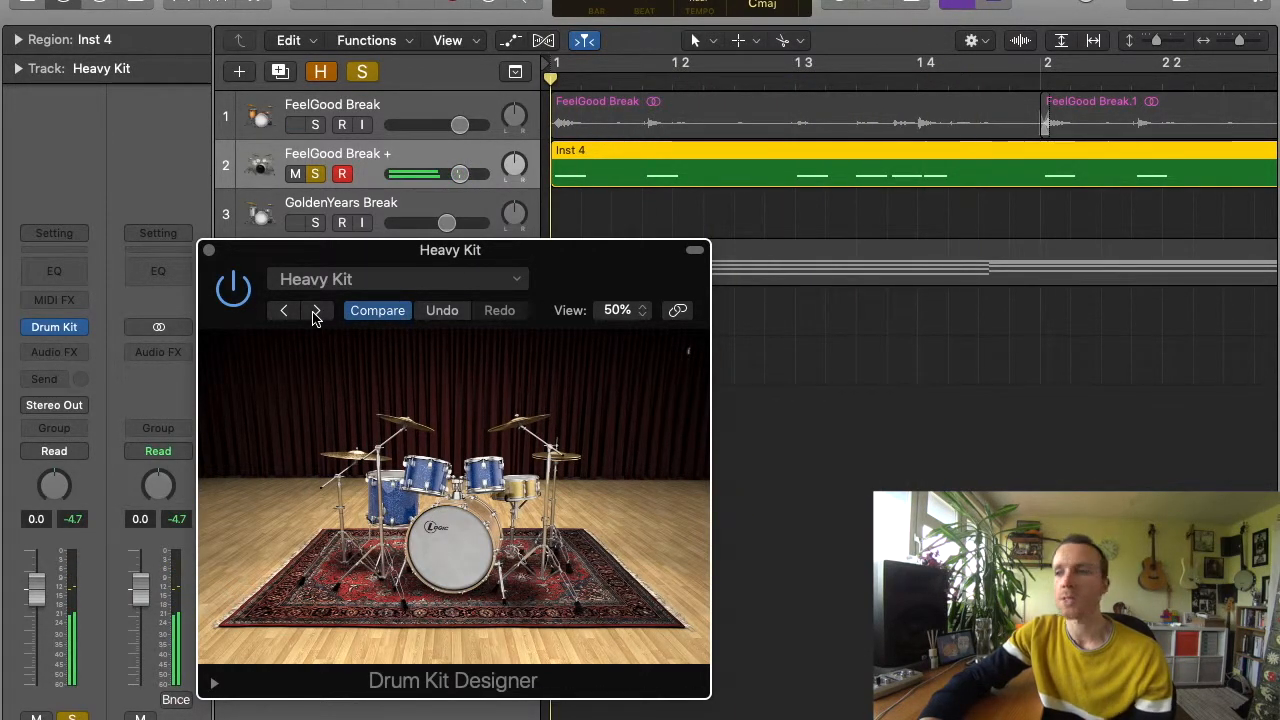
click(316, 310)
Audition the Liverpool Kit double together with the soloed FeelGood Break and close the Drum Kit Designer window.
click(314, 125)
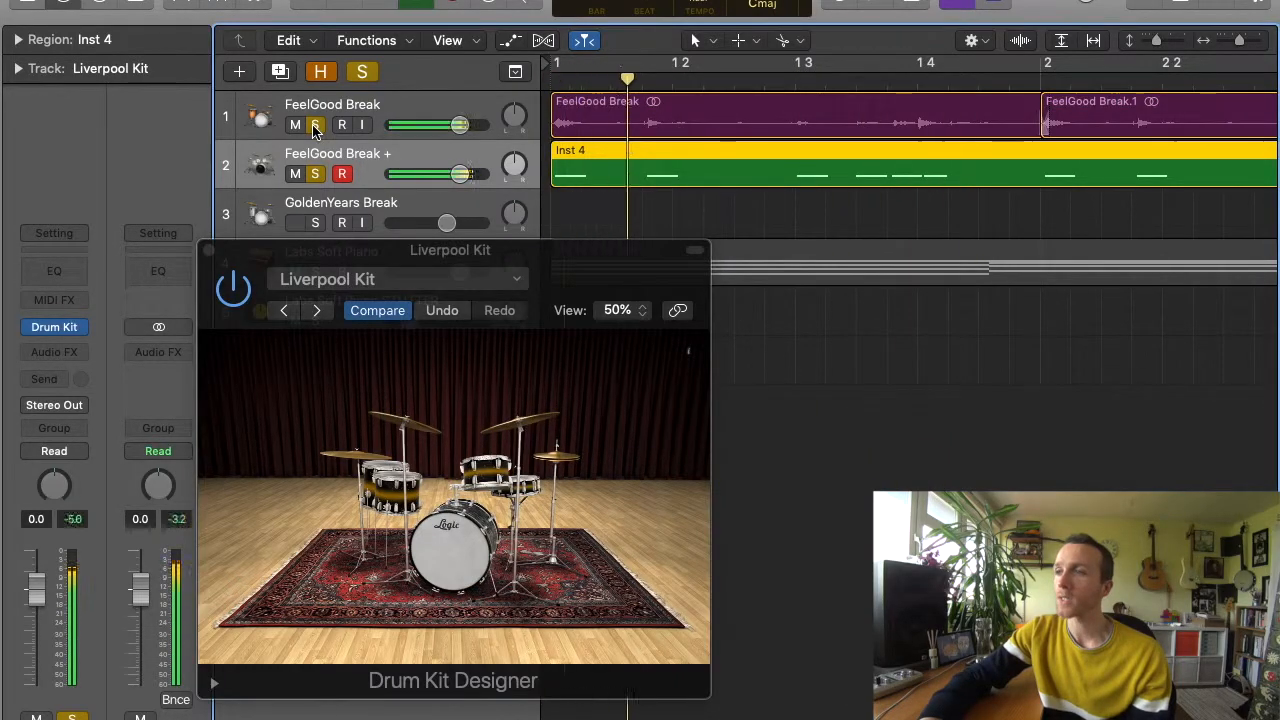
click(317, 176)
click(317, 176)
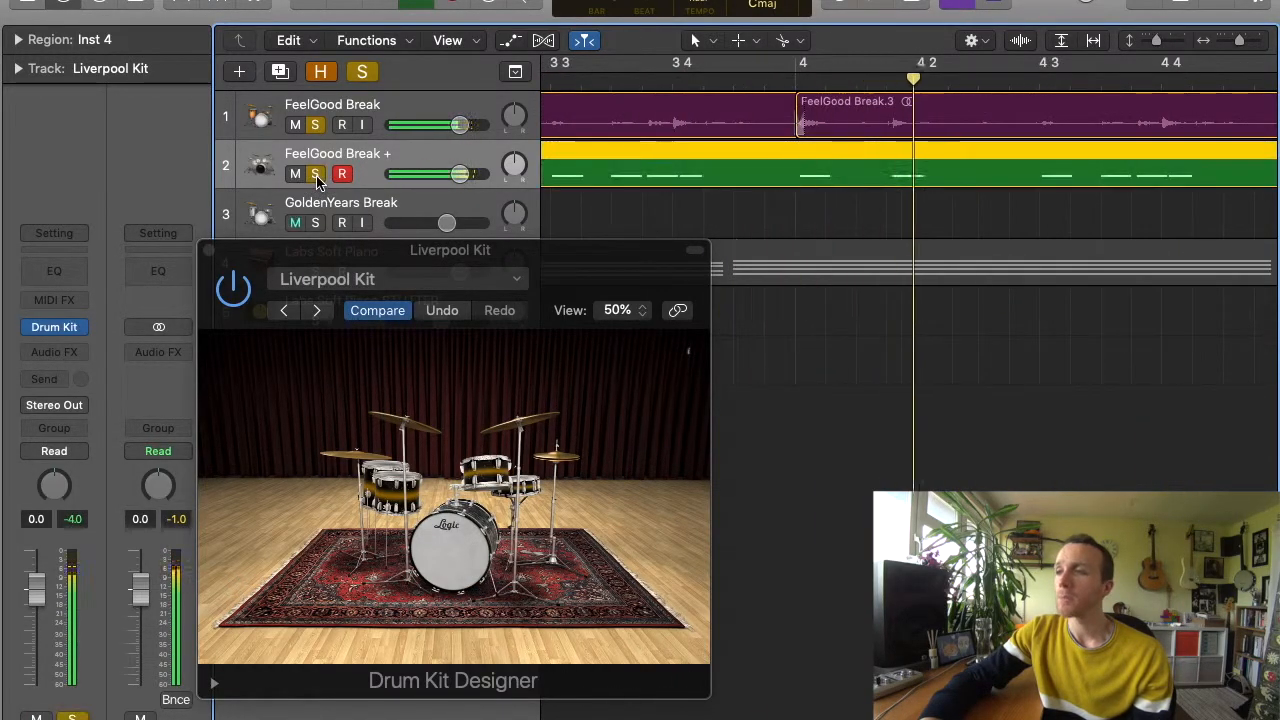
key(space)
click(210, 250)
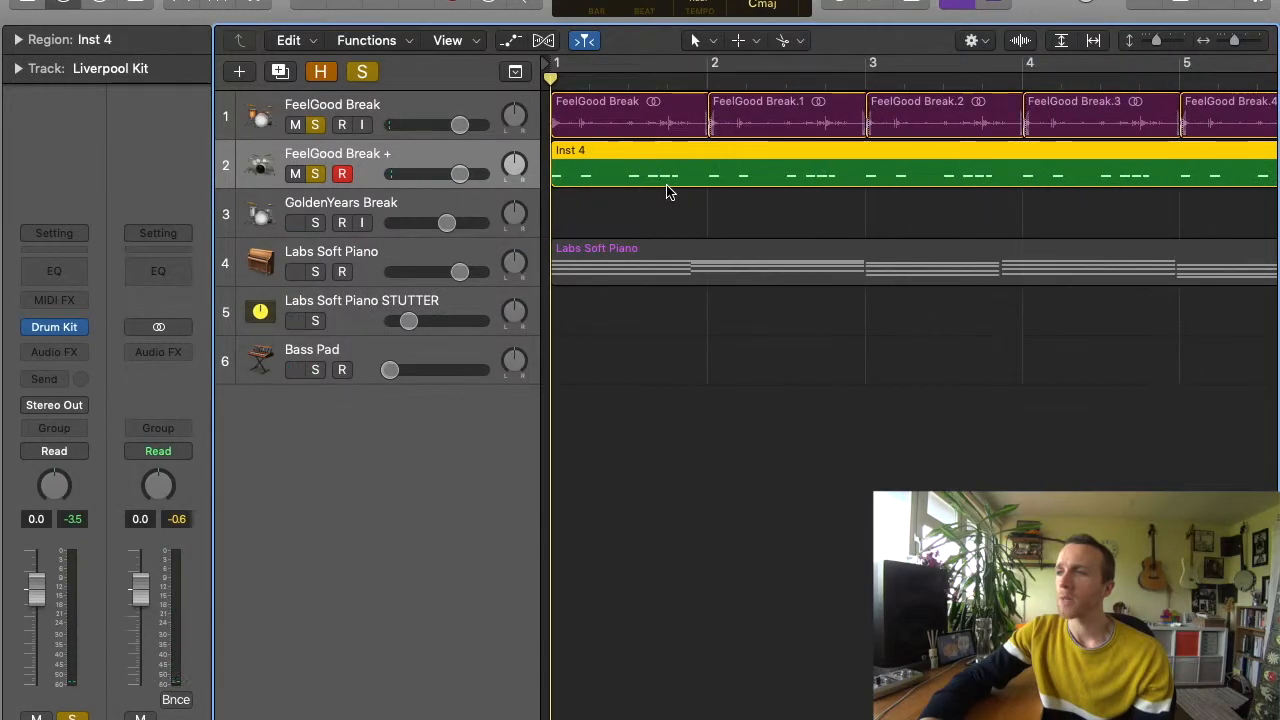
Split the Inst 4 region at bar 2 and delete everything after the first bar.
click(708, 84)
key(super+t)
click(734, 182)
key(Delete)
In the Inst 4 region's Piano Roll, move the second and last Kick notes up to Snare Center and audition the bar.
double_click(686, 170)
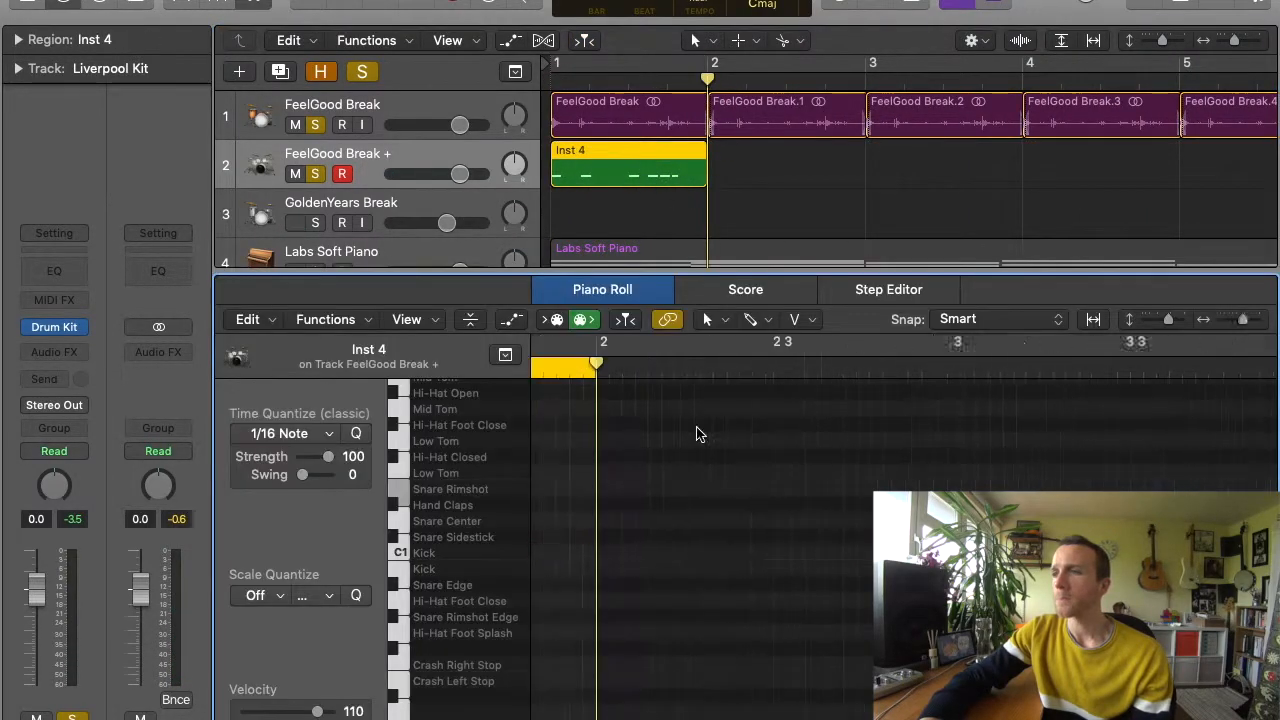
scroll(700, 434, left, 5)
drag(638, 551, 633, 519)
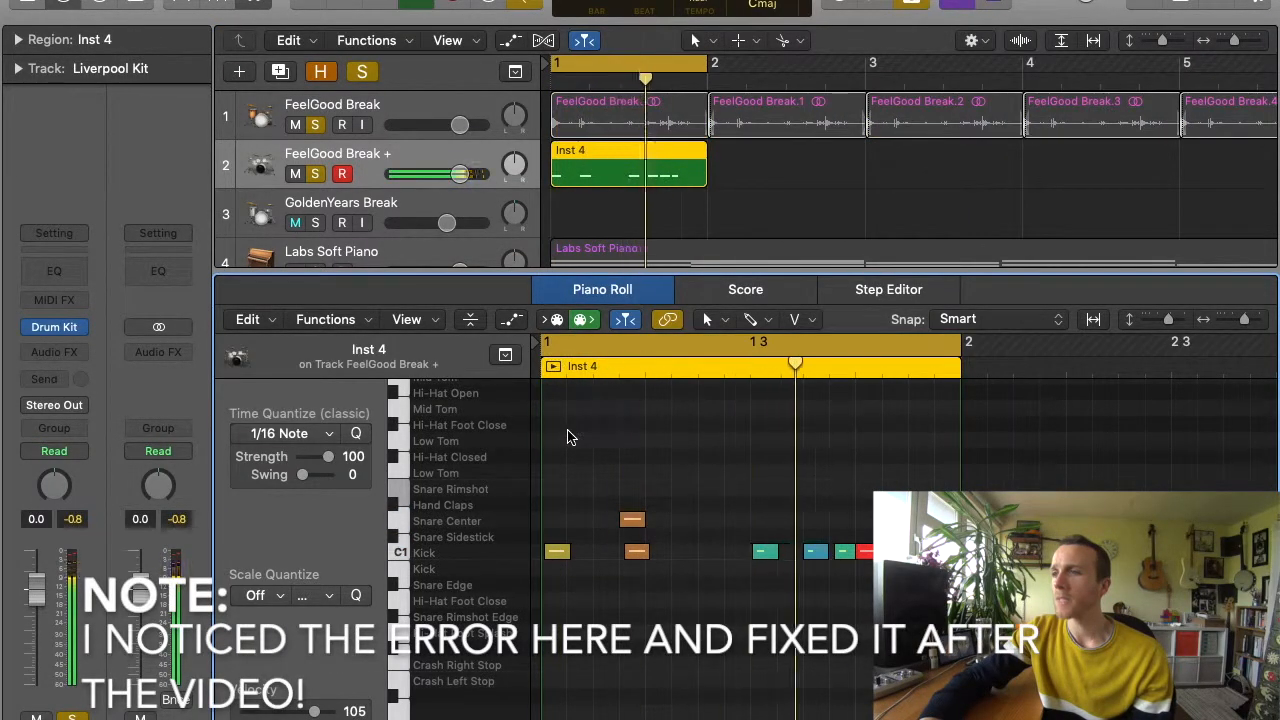
drag(866, 551, 868, 519)
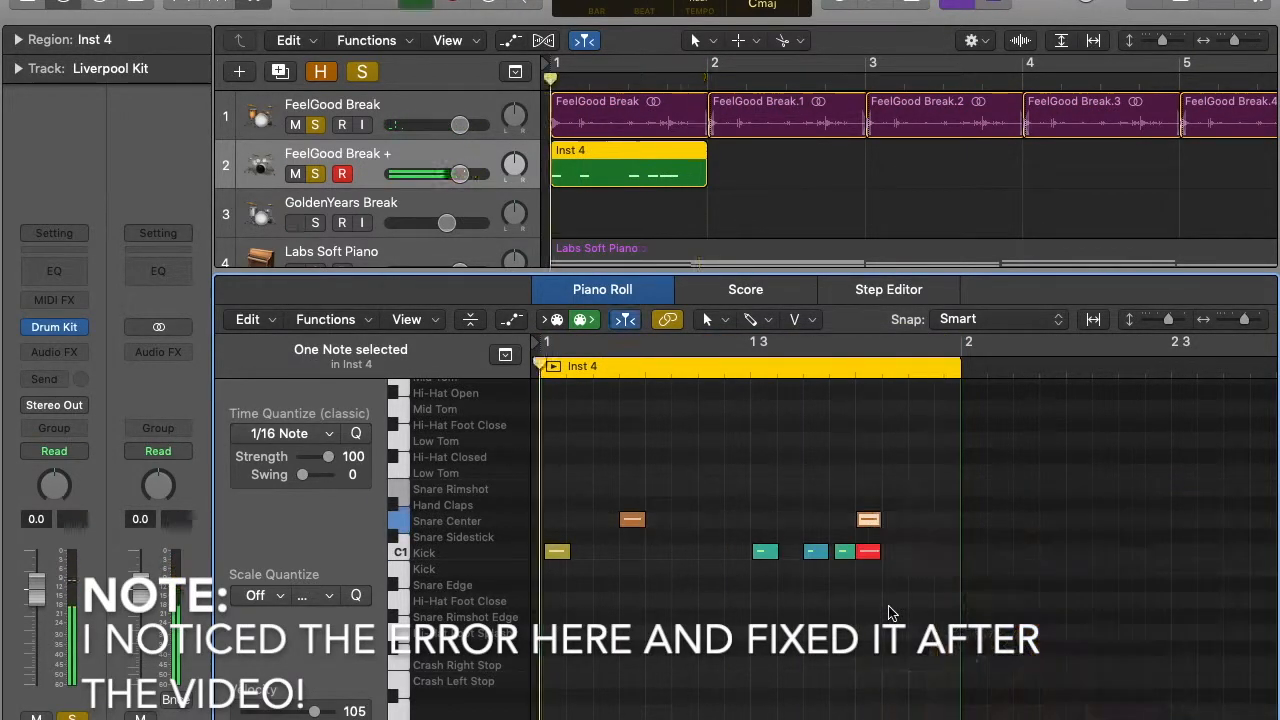
key(space)
drag(870, 551, 871, 600)
key(space)
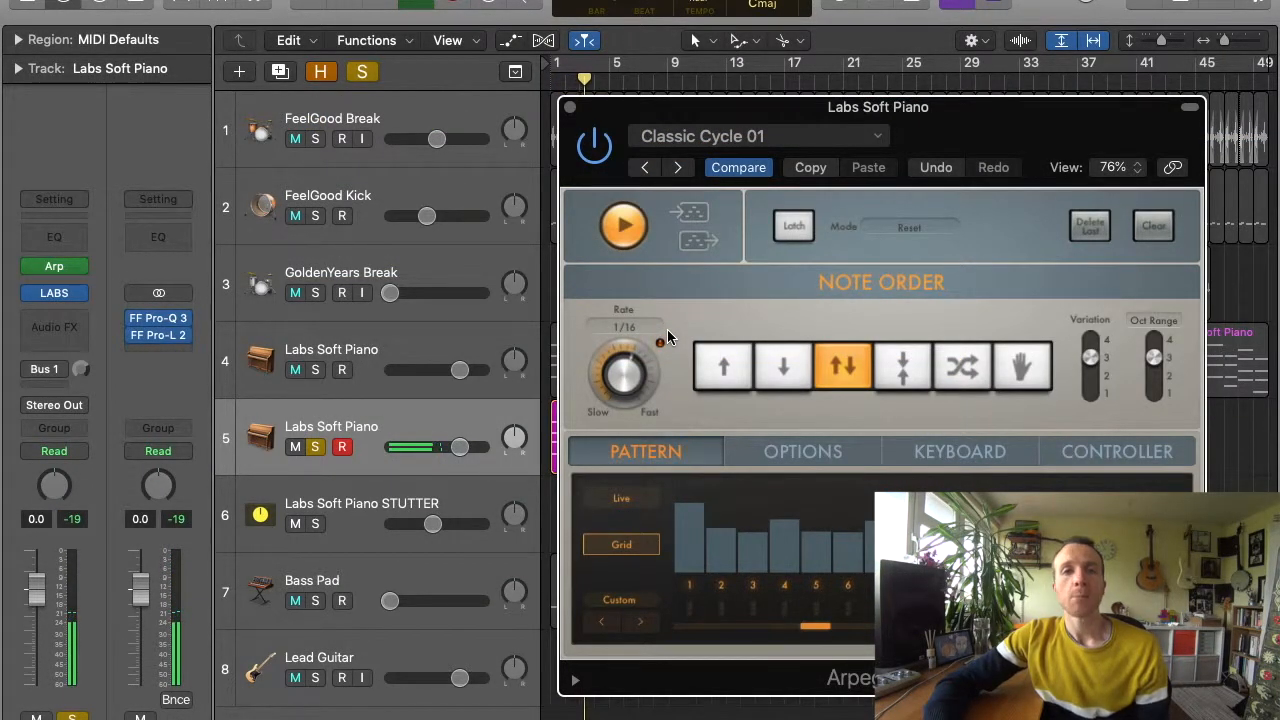
Audition the arpeggiated Labs Soft Piano, moving the Arpeggiator window aside and soloing the original piano track with it.
key(space)
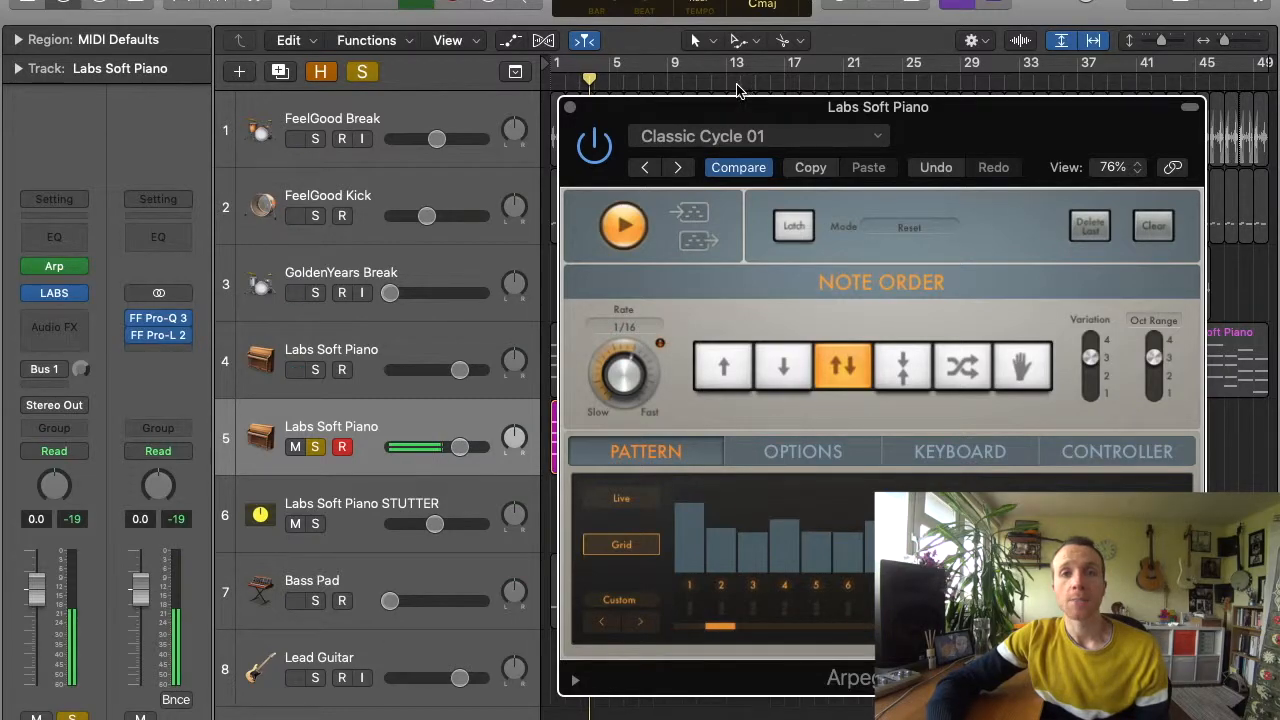
drag(720, 111, 816, 88)
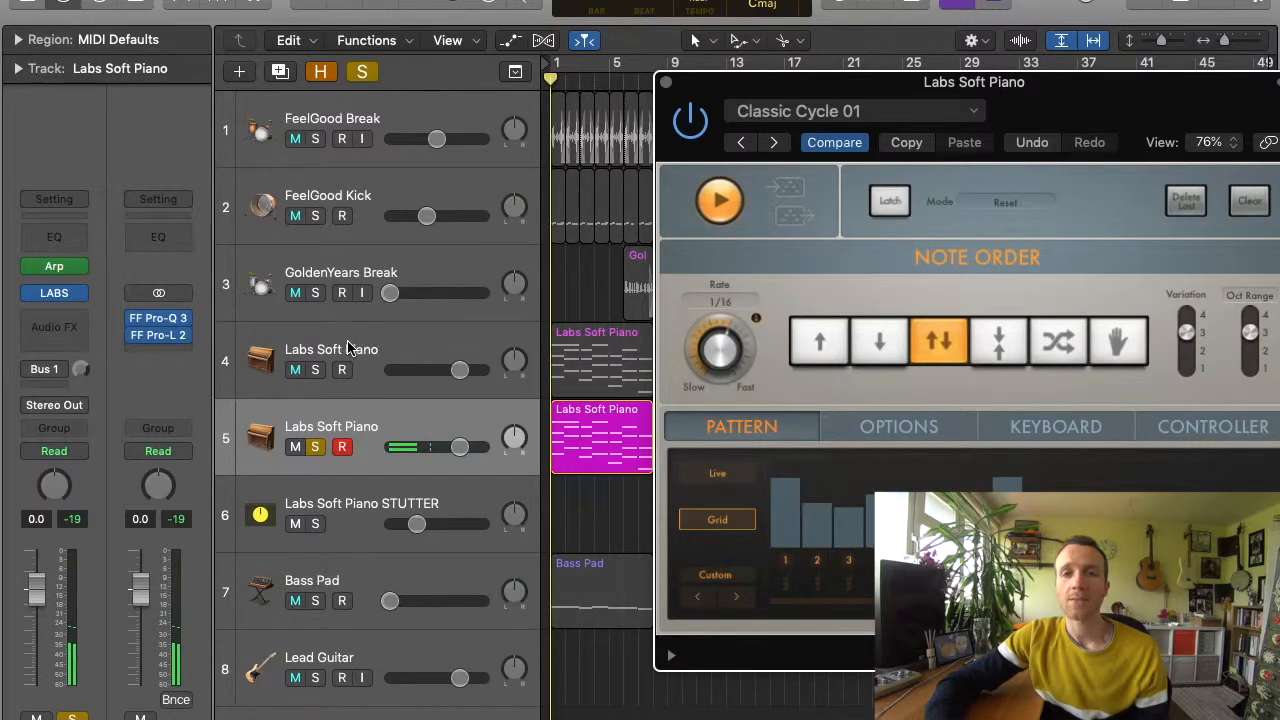
click(321, 370)
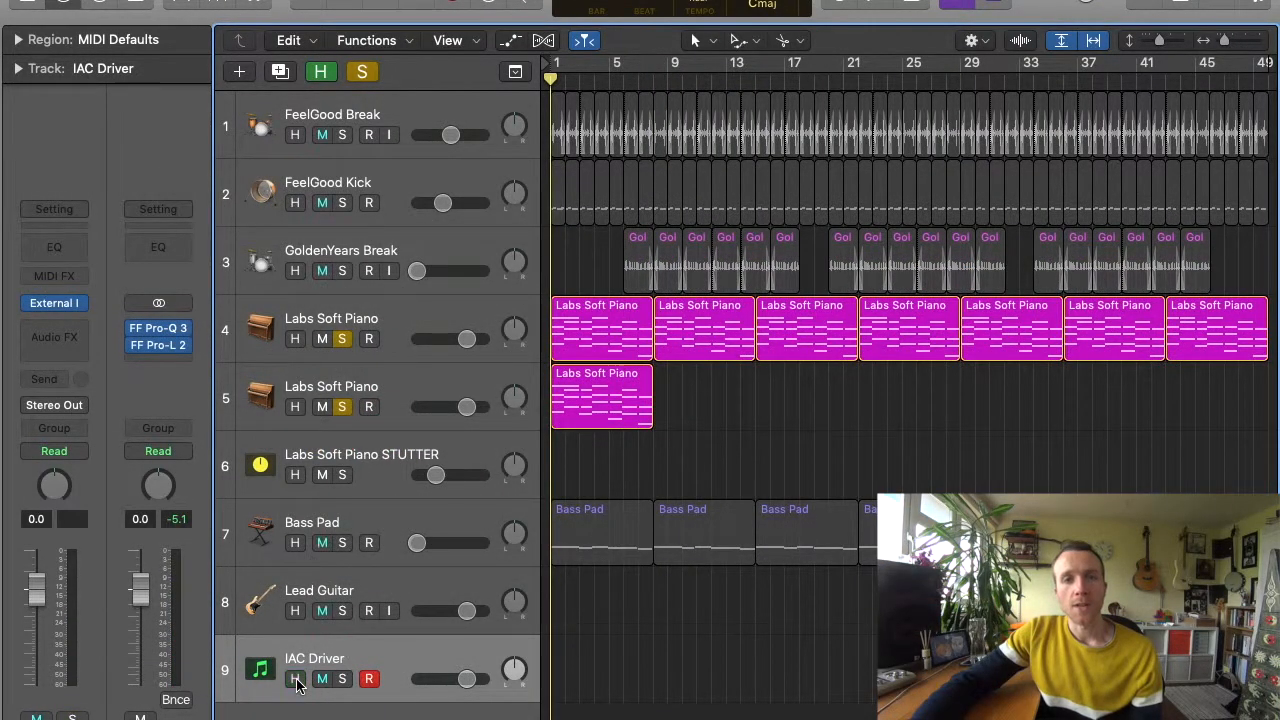
Move the IAC Driver track directly below the second Labs Soft Piano track and unsolo both piano tracks.
drag(349, 663, 350, 445)
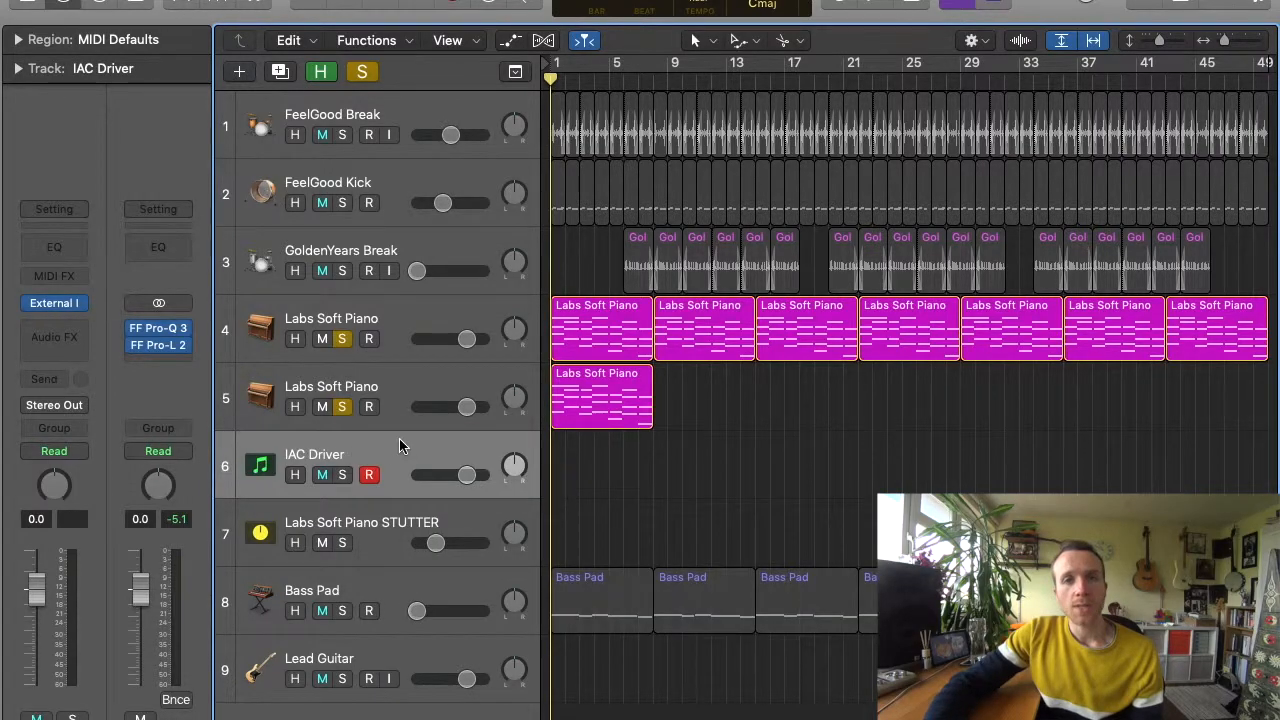
click(315, 338)
click(315, 406)
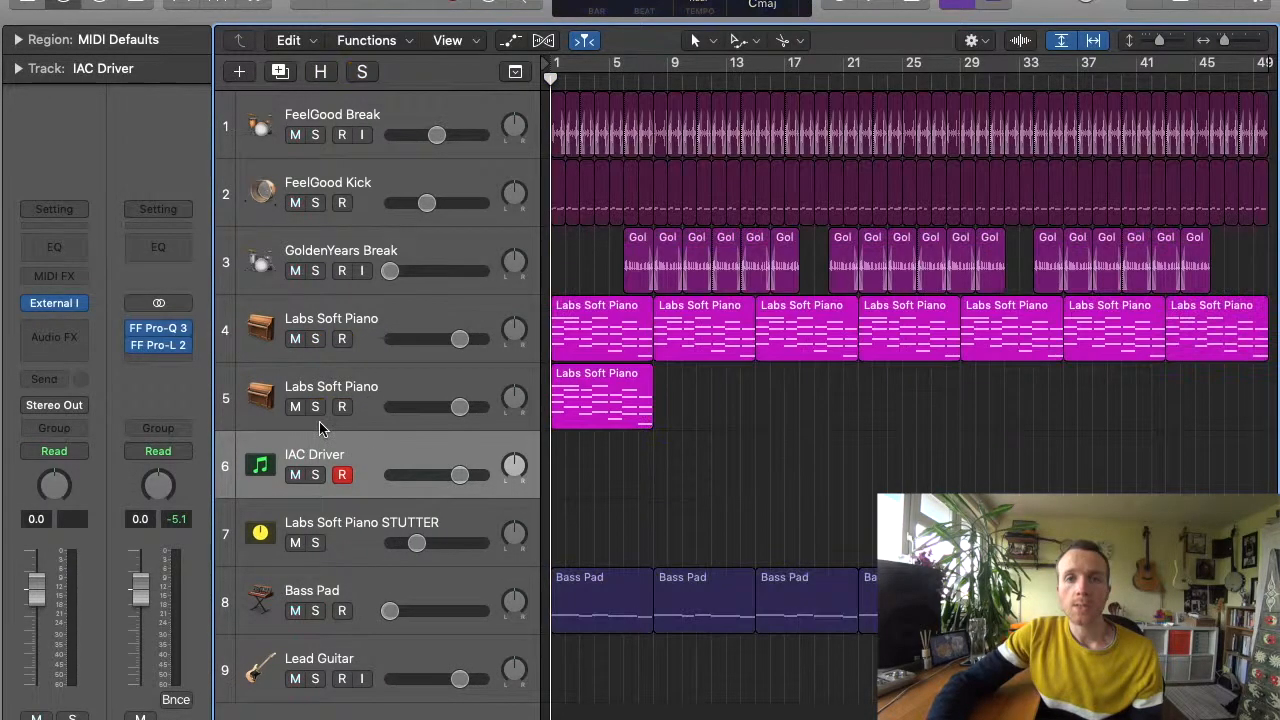
click(466, 380)
click(438, 463)
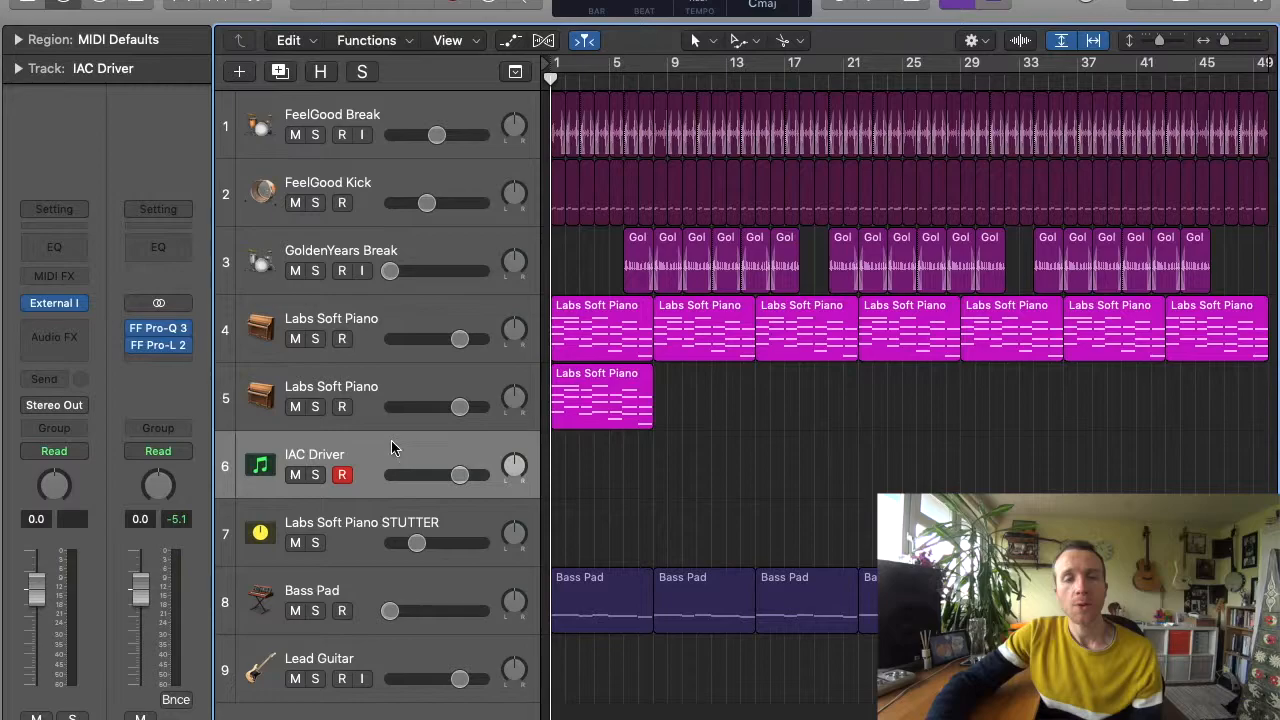
Move the Arpeggiator and the single MIDI region from the second Labs Soft Piano track to the IAC Driver track.
key(x)
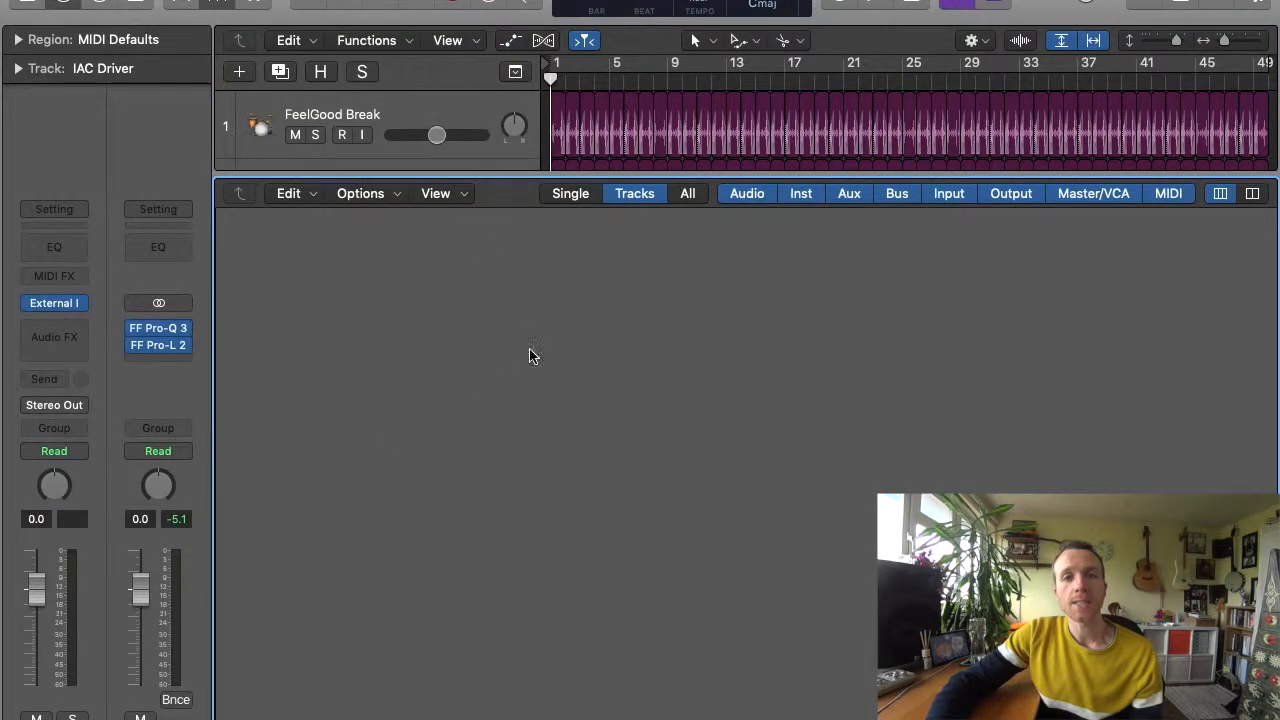
scroll(607, 482, up, 3)
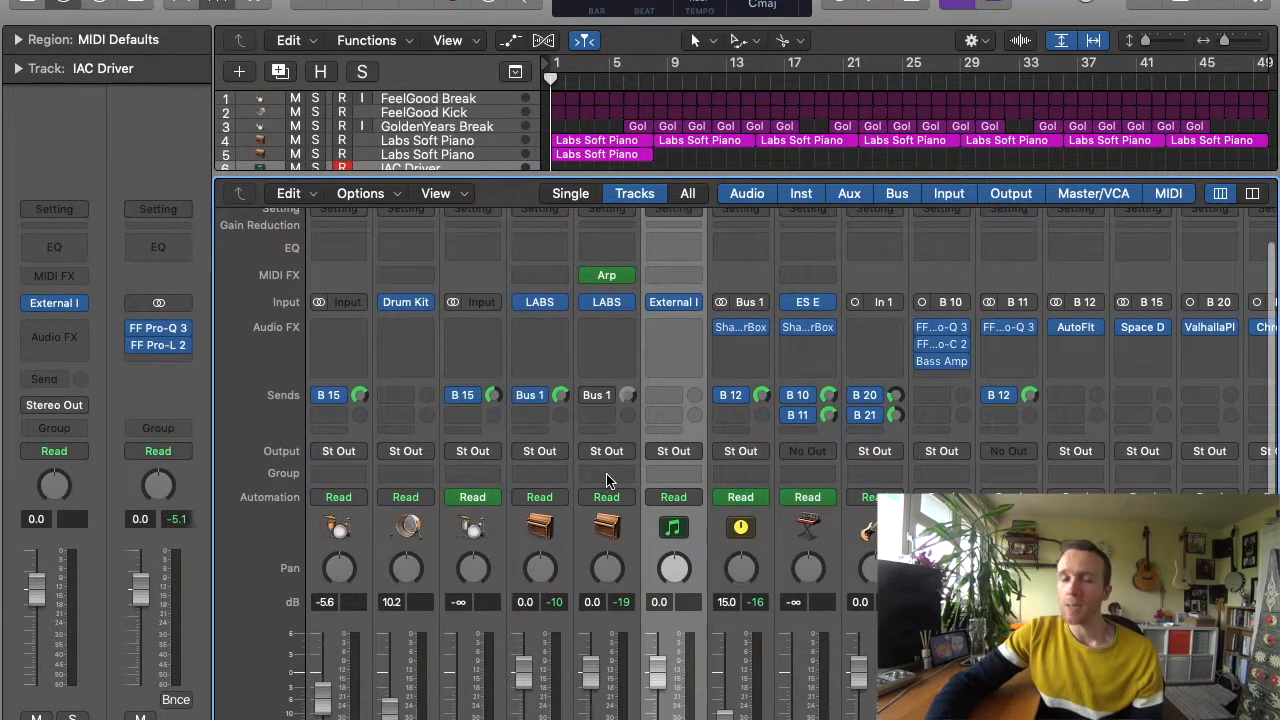
drag(614, 280, 677, 283)
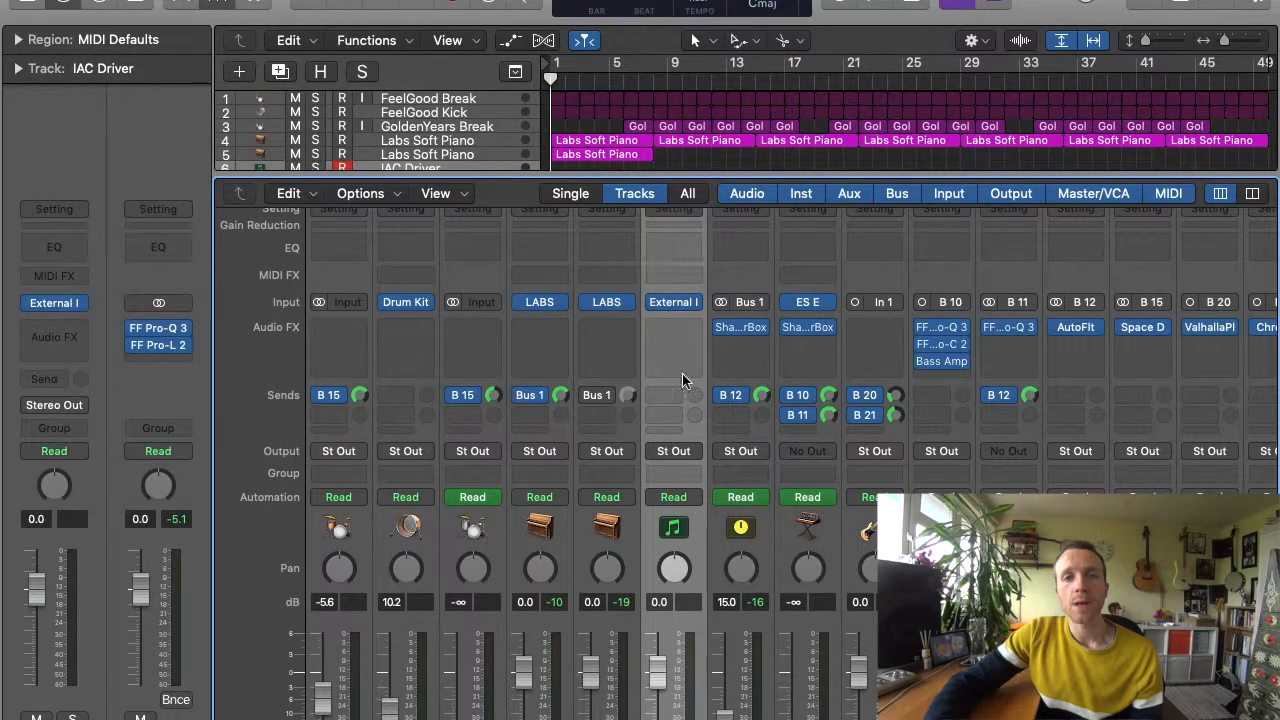
key(x)
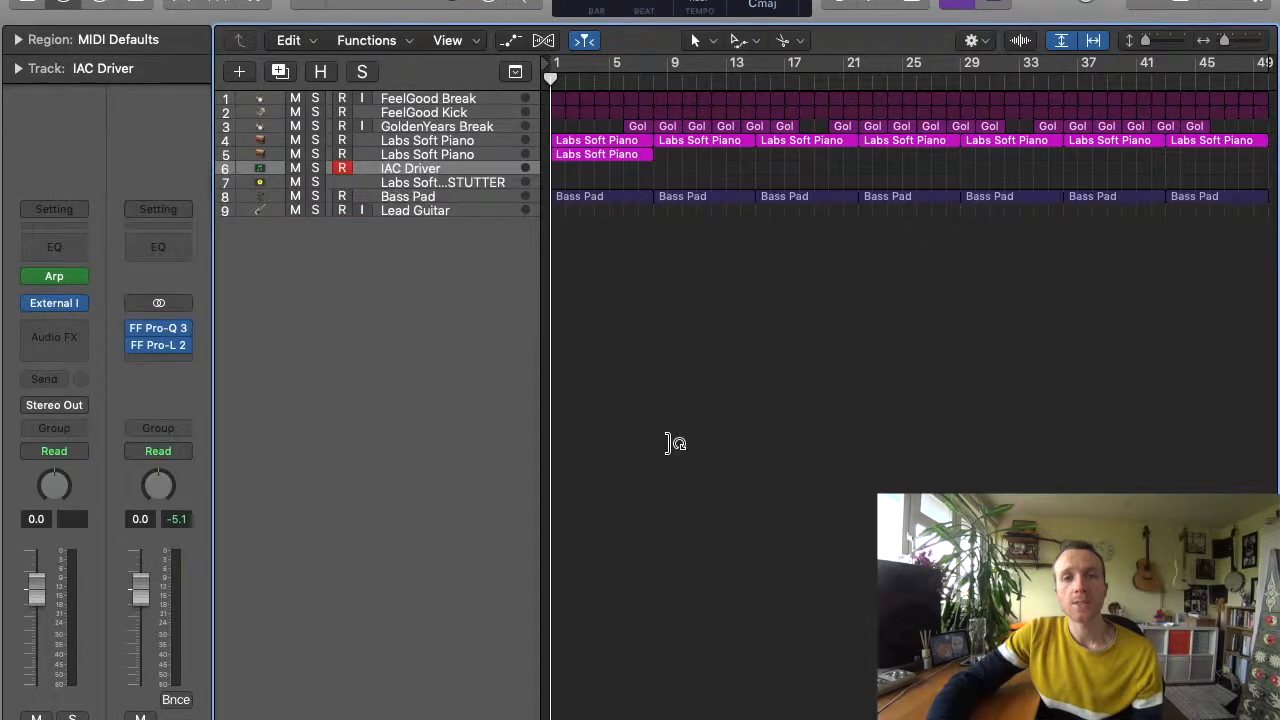
drag(606, 377, 604, 447)
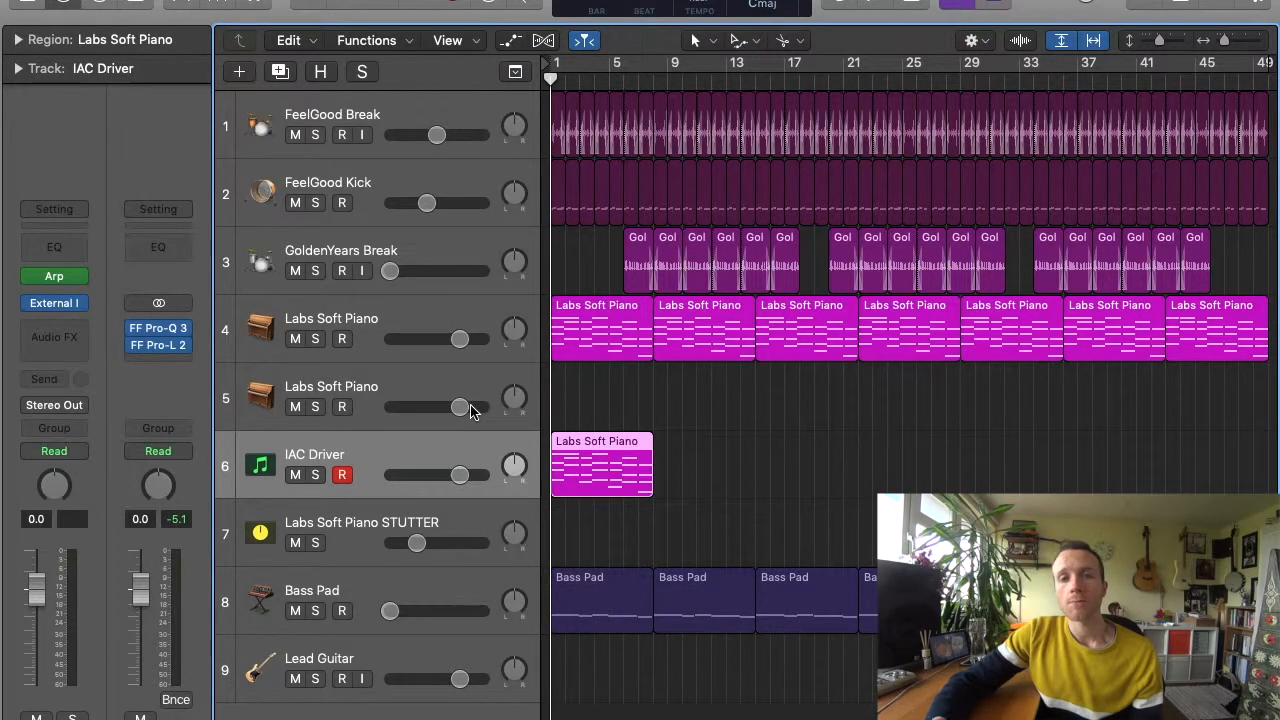
Record-enable the second Labs Soft Piano track and record the arpeggiated notes from the IAC Driver track onto it.
click(347, 408)
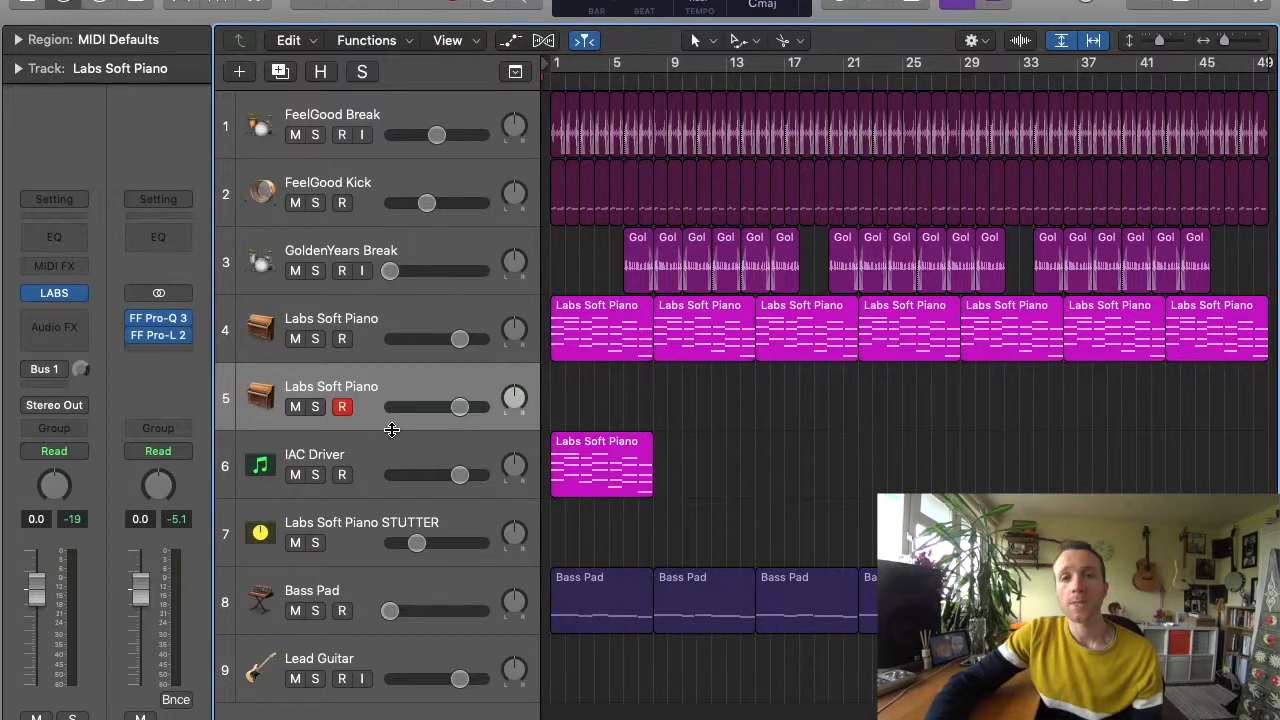
key(r)
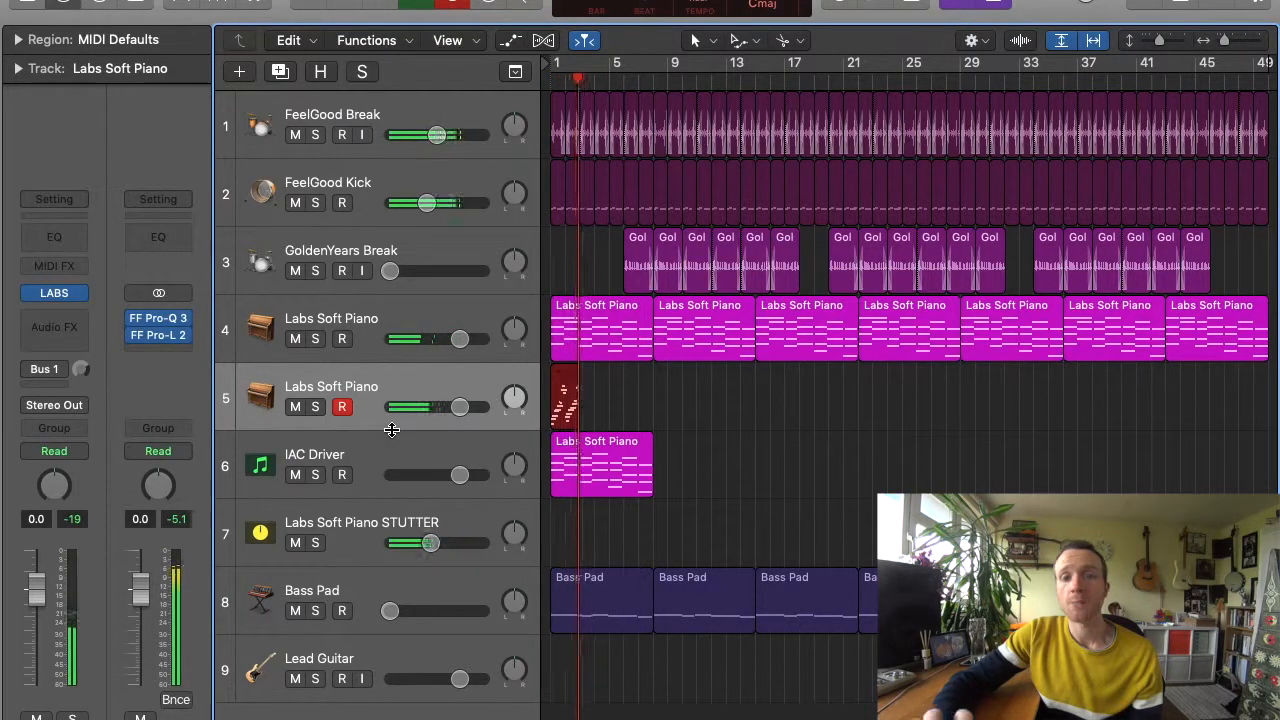
key(space)
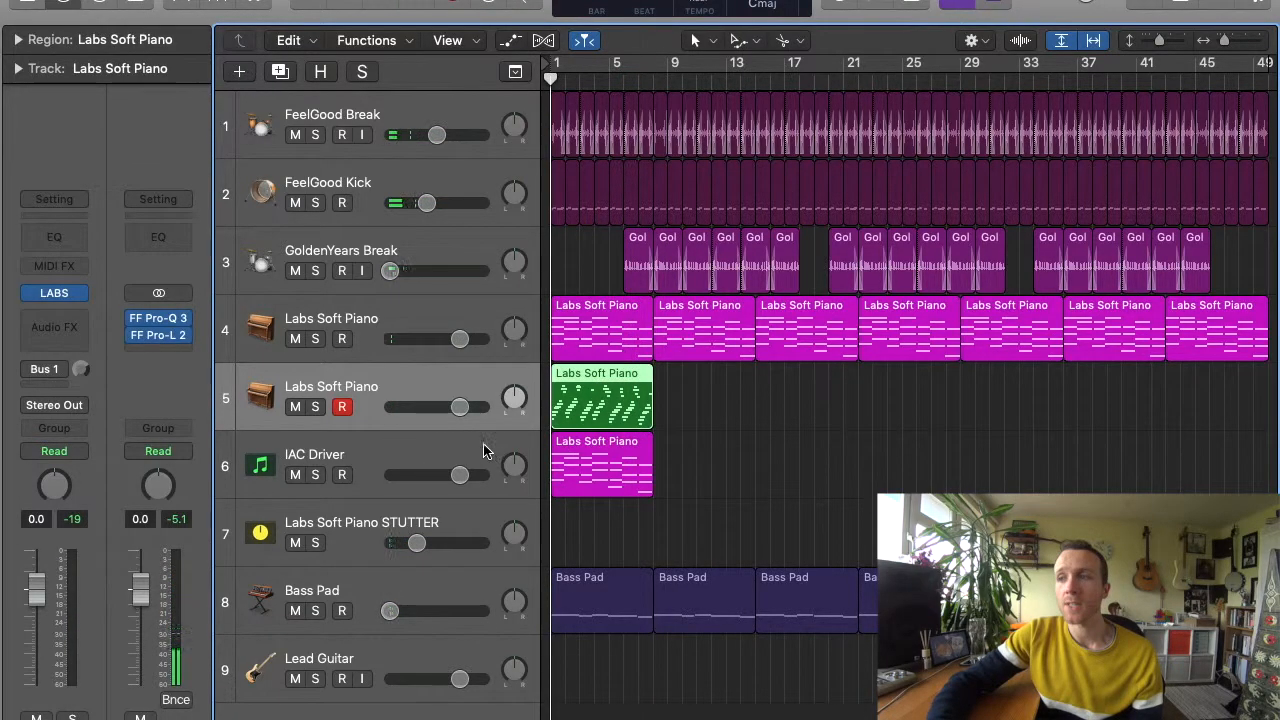
Delete the MIDI region from the IAC Driver track and play back the recorded arpeggio on the second Labs Soft Piano track in solo.
click(477, 450)
key(Delete)
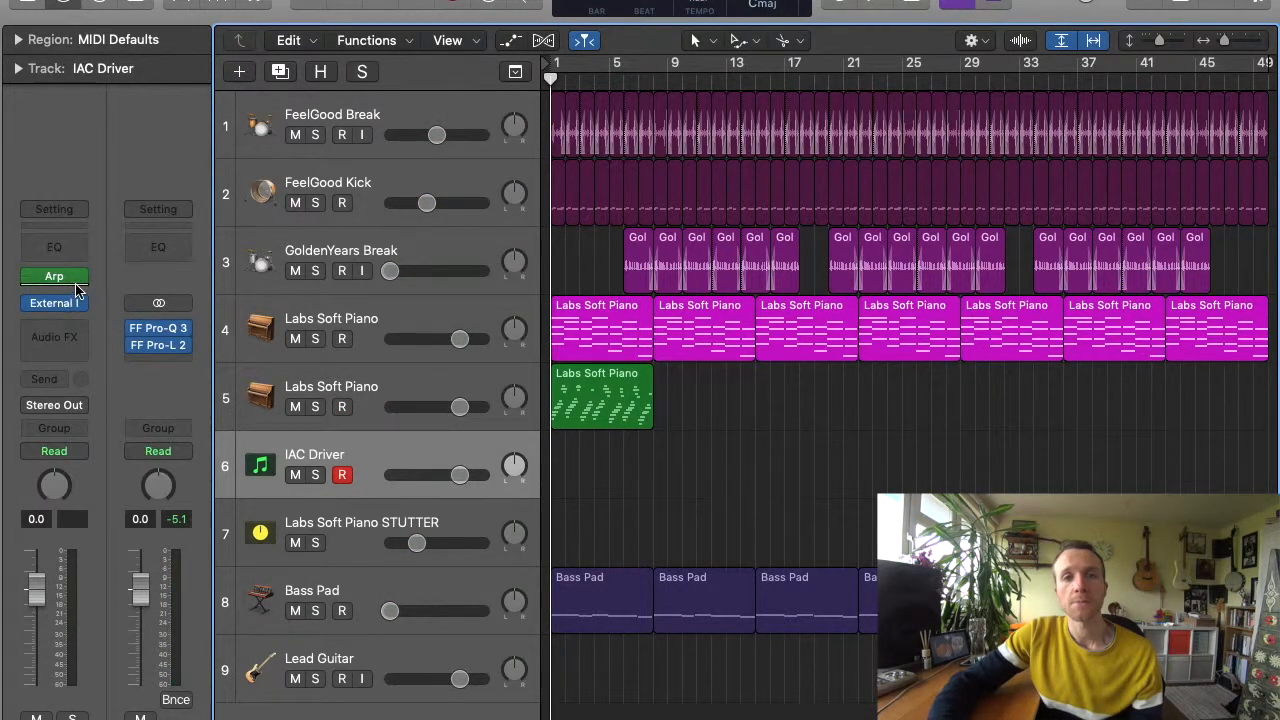
click(316, 407)
key(space)
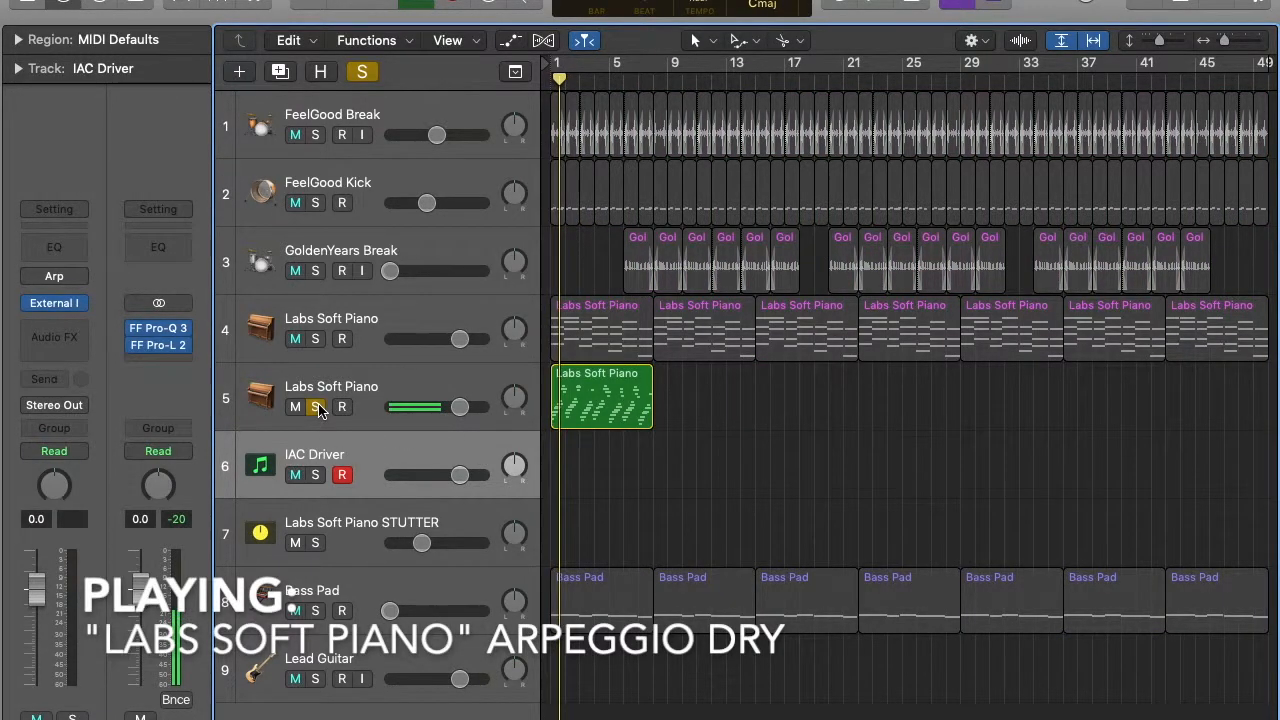
Audition the soloed arpeggio with and without the original piano track, and with its Bus 1 send toggled on and off.
click(316, 339)
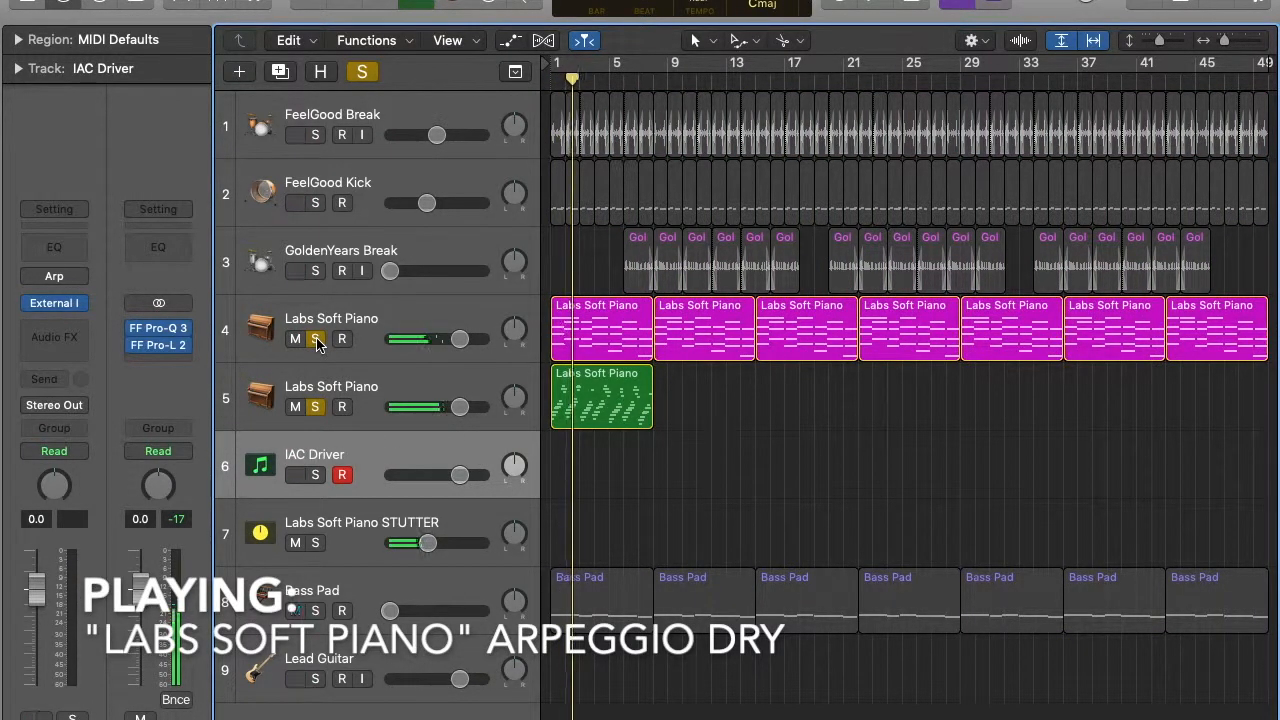
click(316, 339)
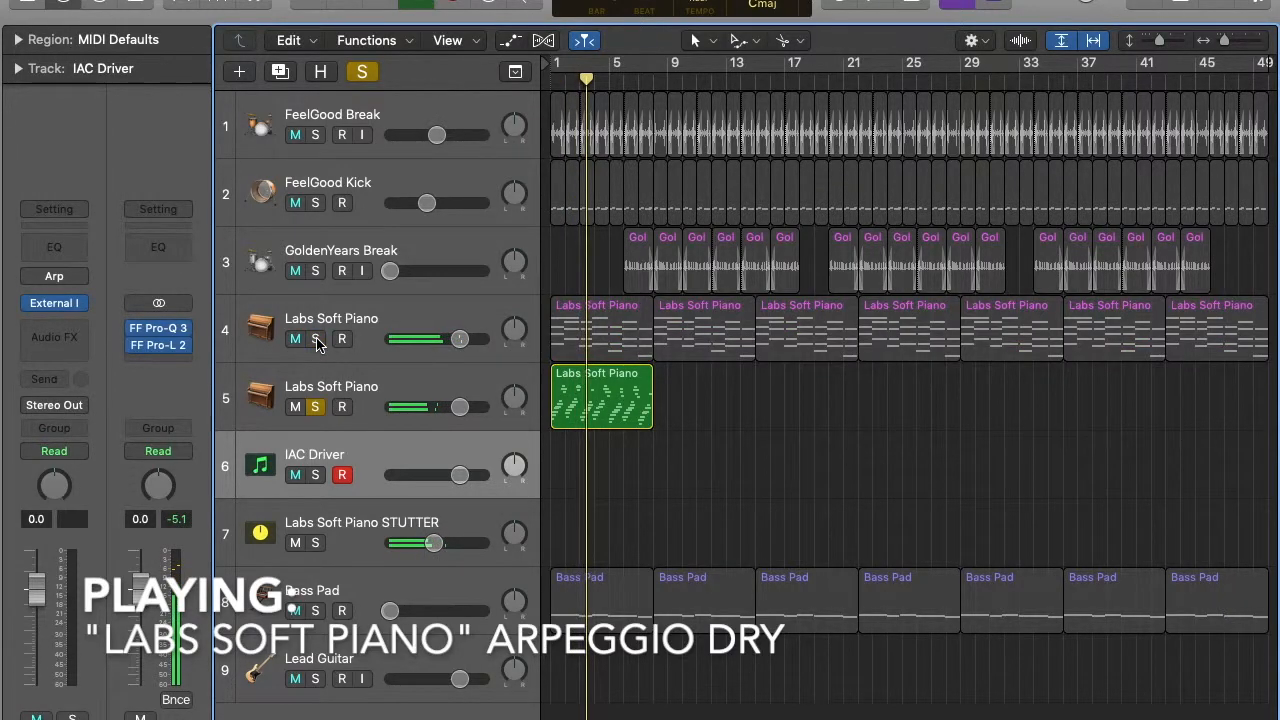
click(330, 382)
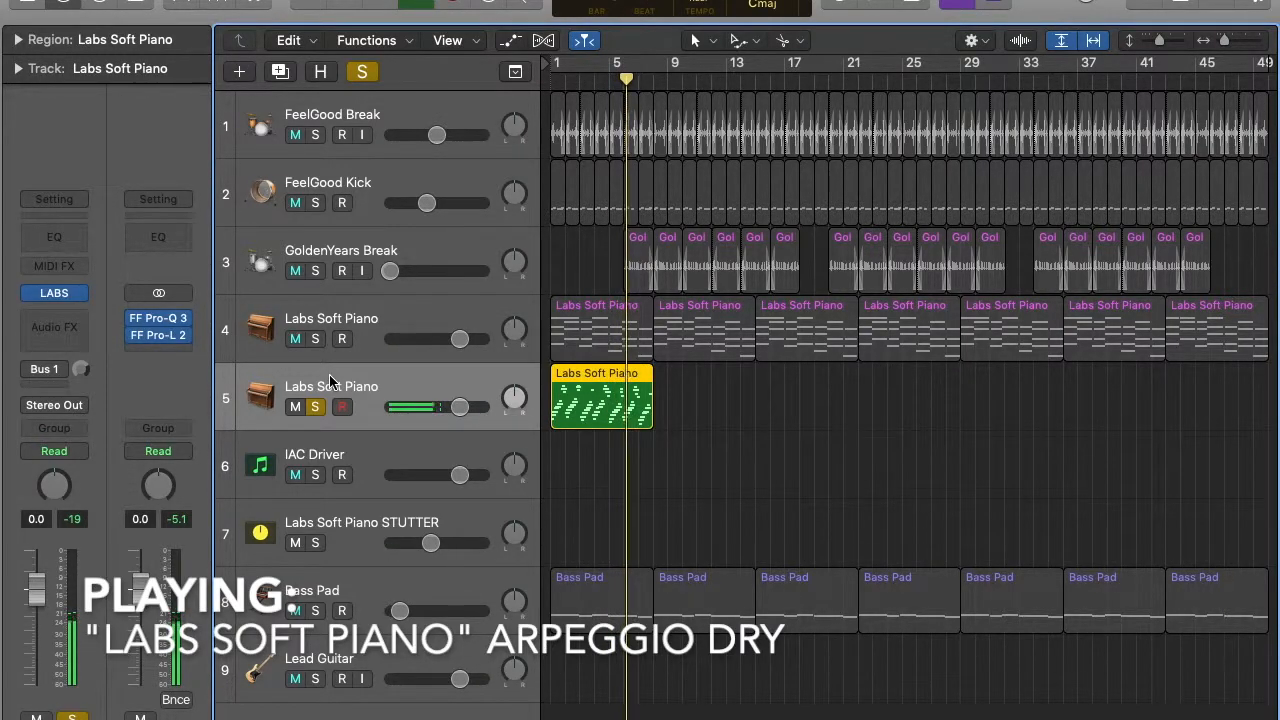
click(30, 371)
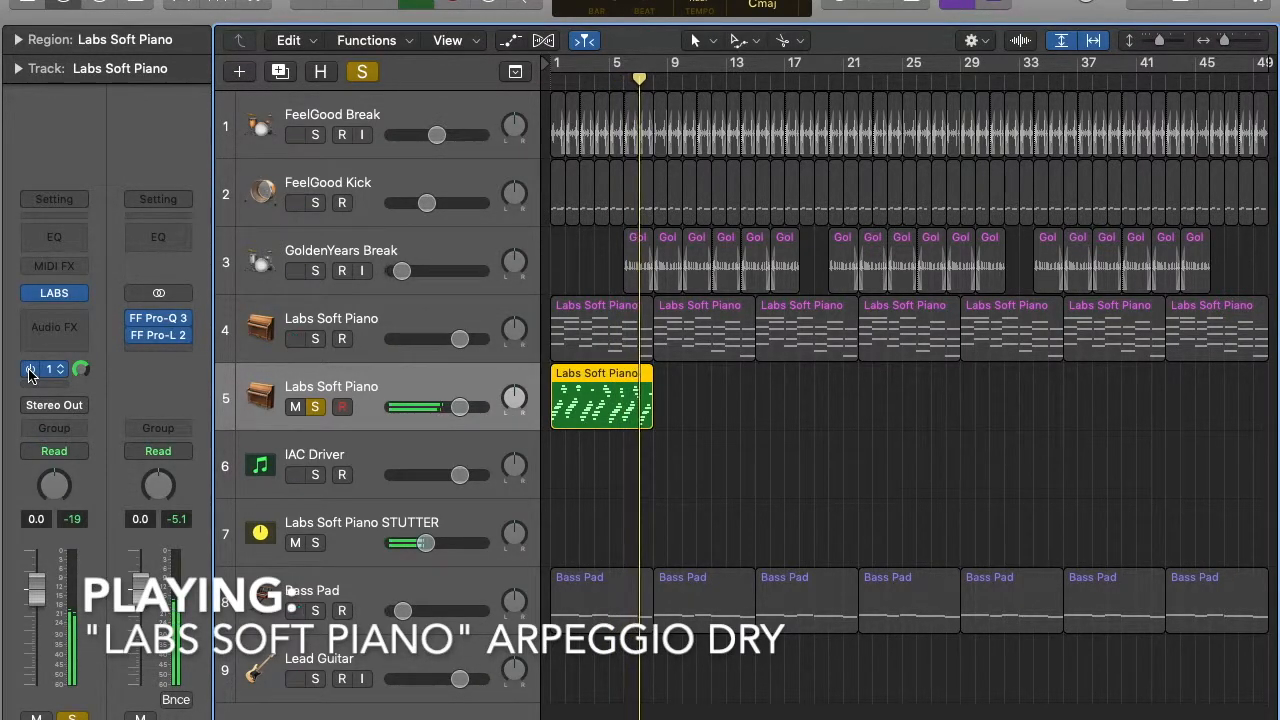
click(30, 371)
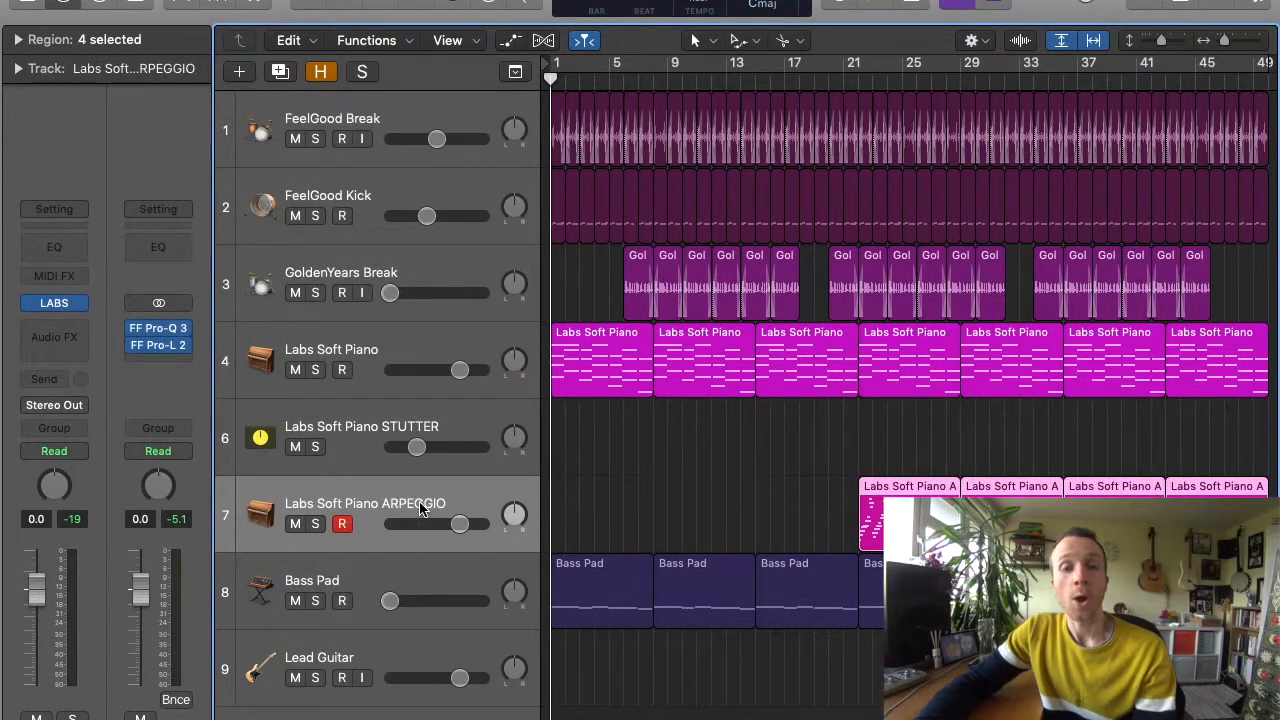
Replace the LABS instrument on the Labs Soft Piano ARPEGGIO track with Native Instruments Kontakt.
click(77, 302)
mouse_move(103, 404)
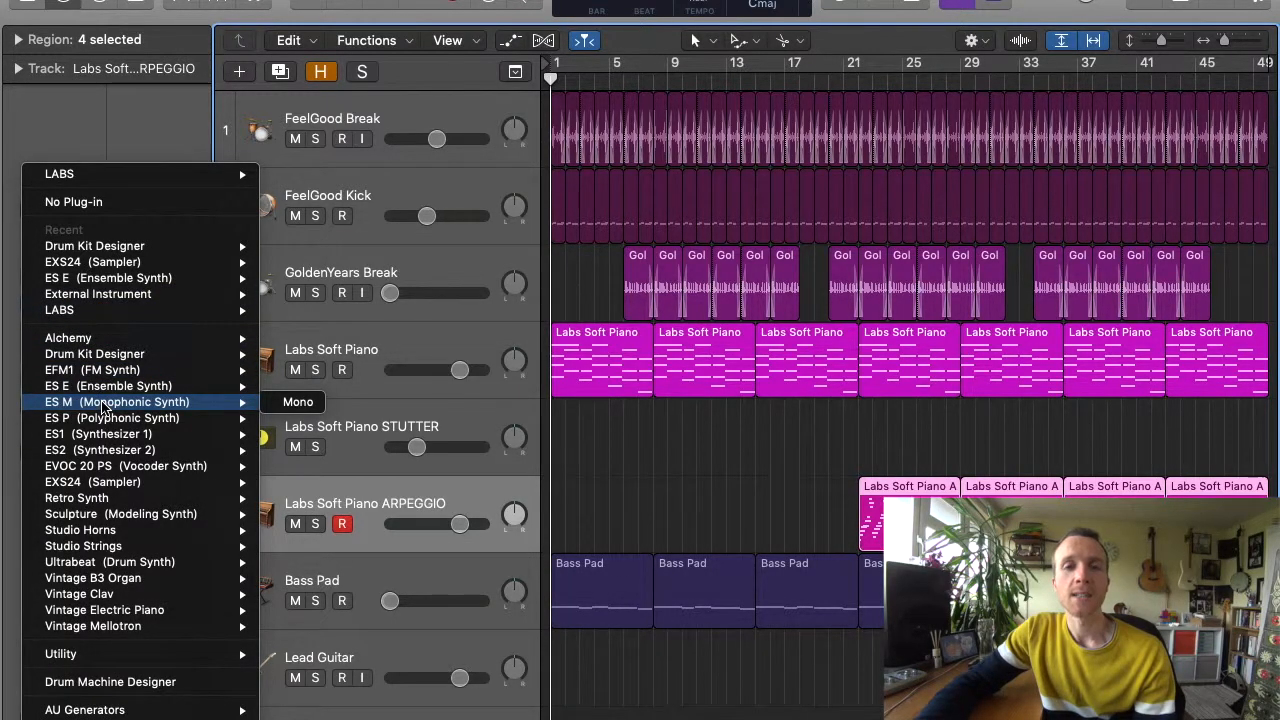
mouse_move(183, 712)
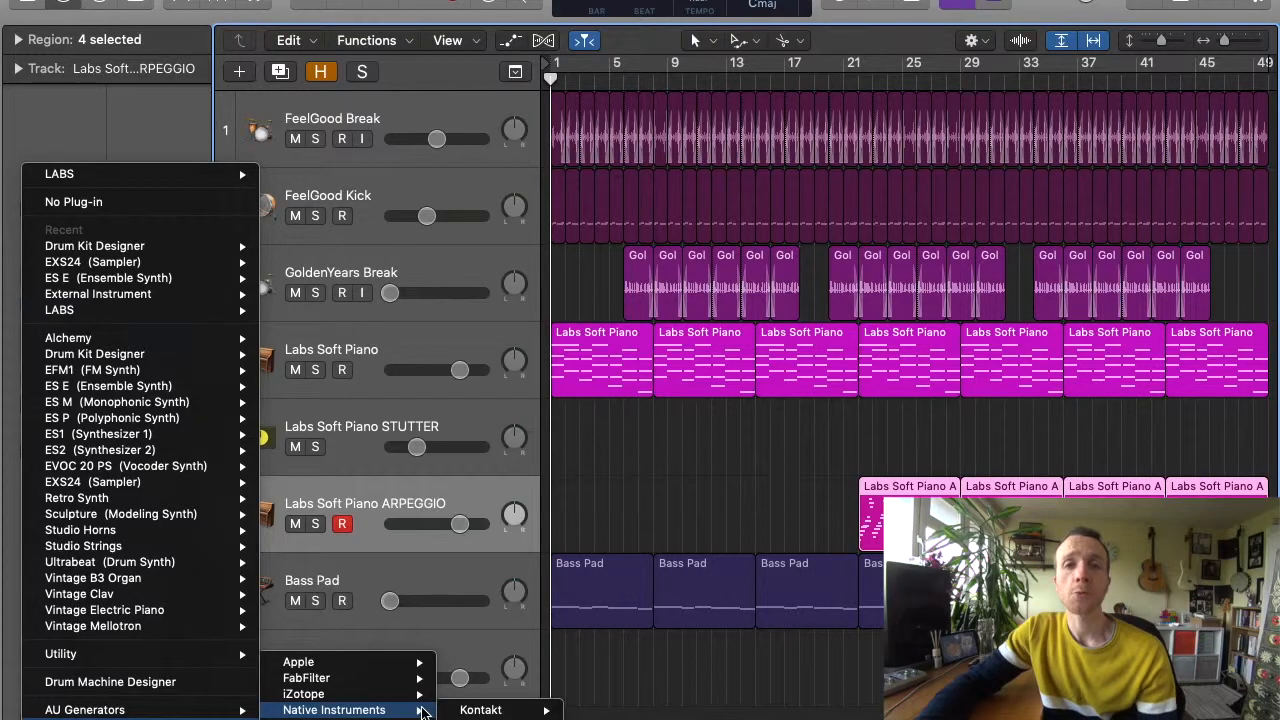
mouse_move(450, 712)
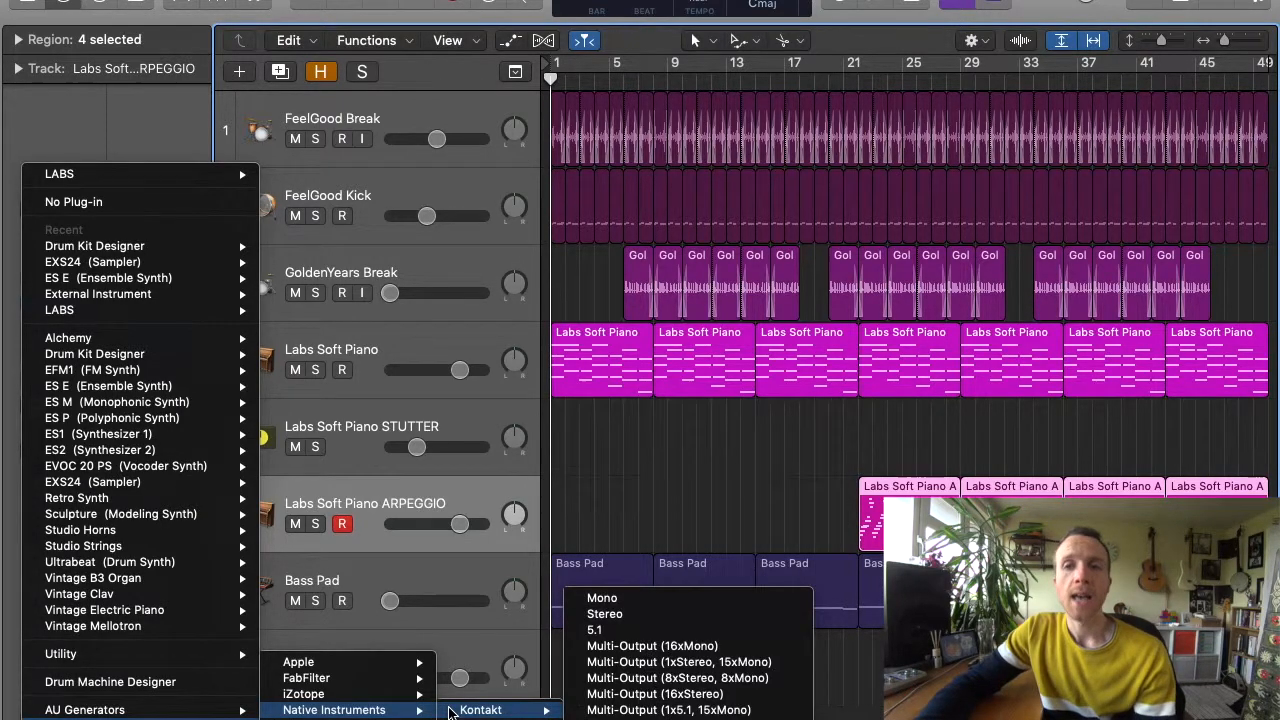
click(450, 712)
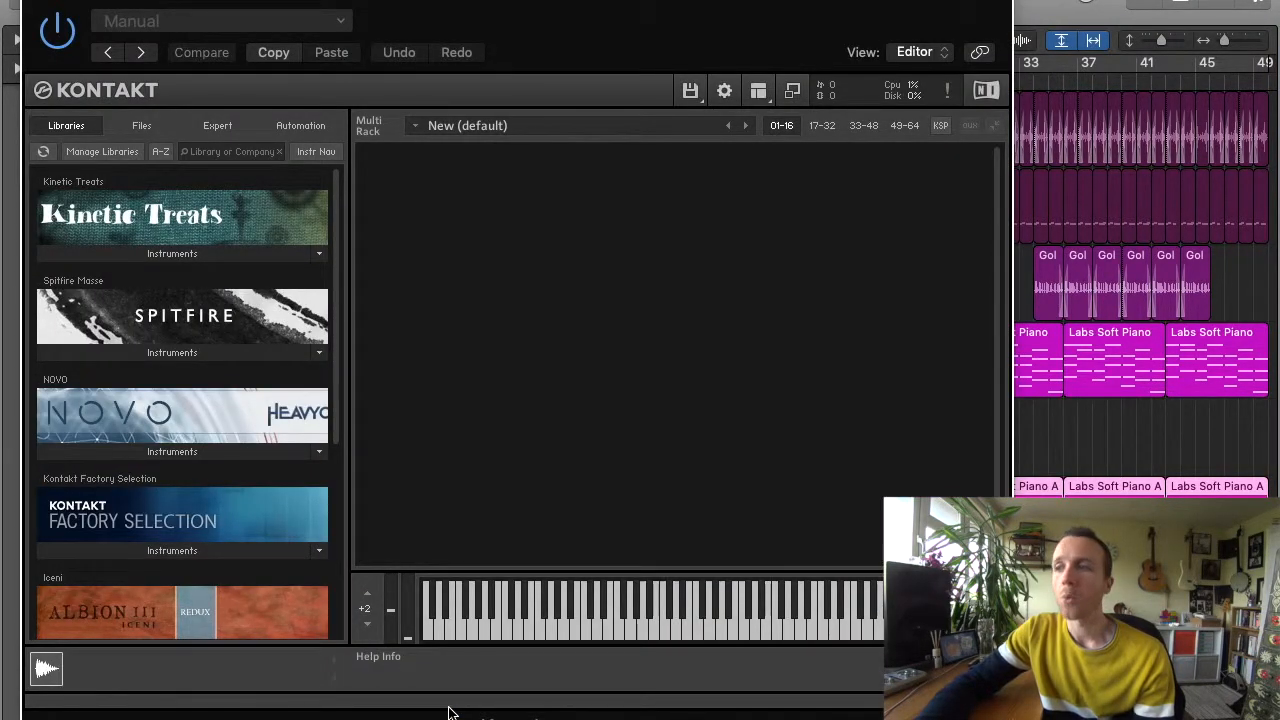
Load Hybrid Keys.nki from Kontakt's Play Series Selection library, audition the arpeggio with it and close the plug-in window.
scroll(205, 502, down, 5)
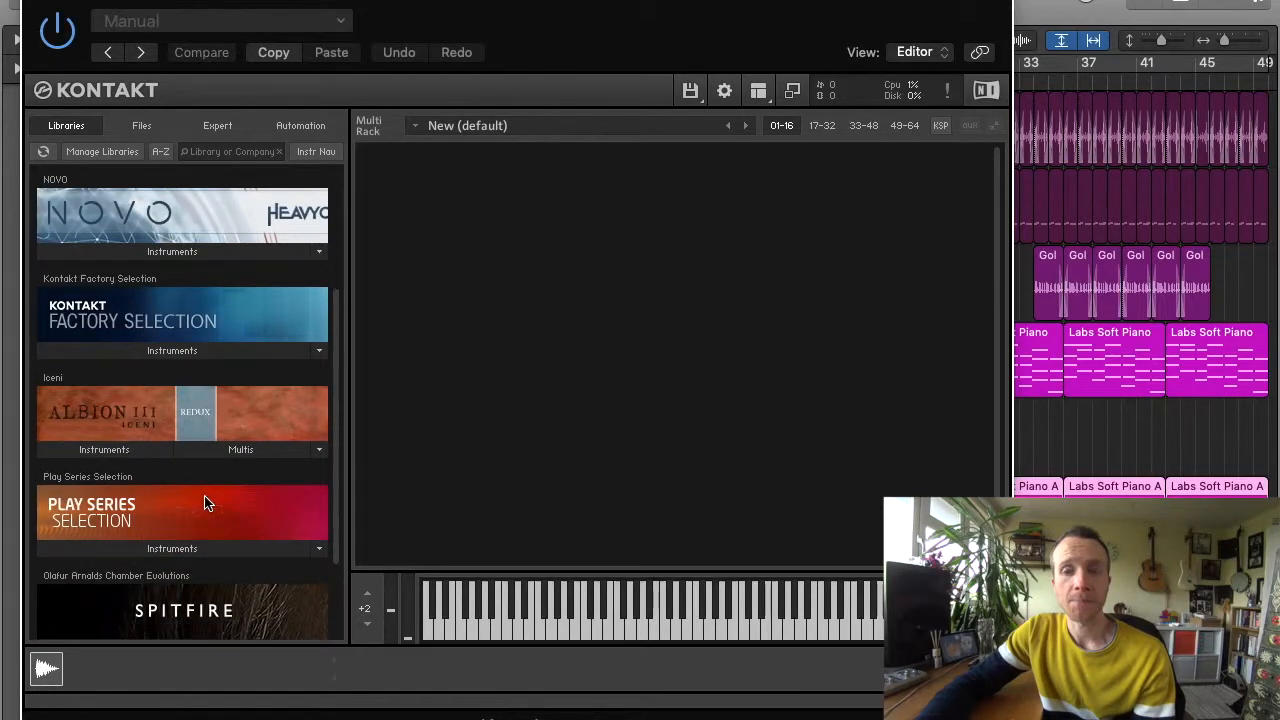
click(172, 431)
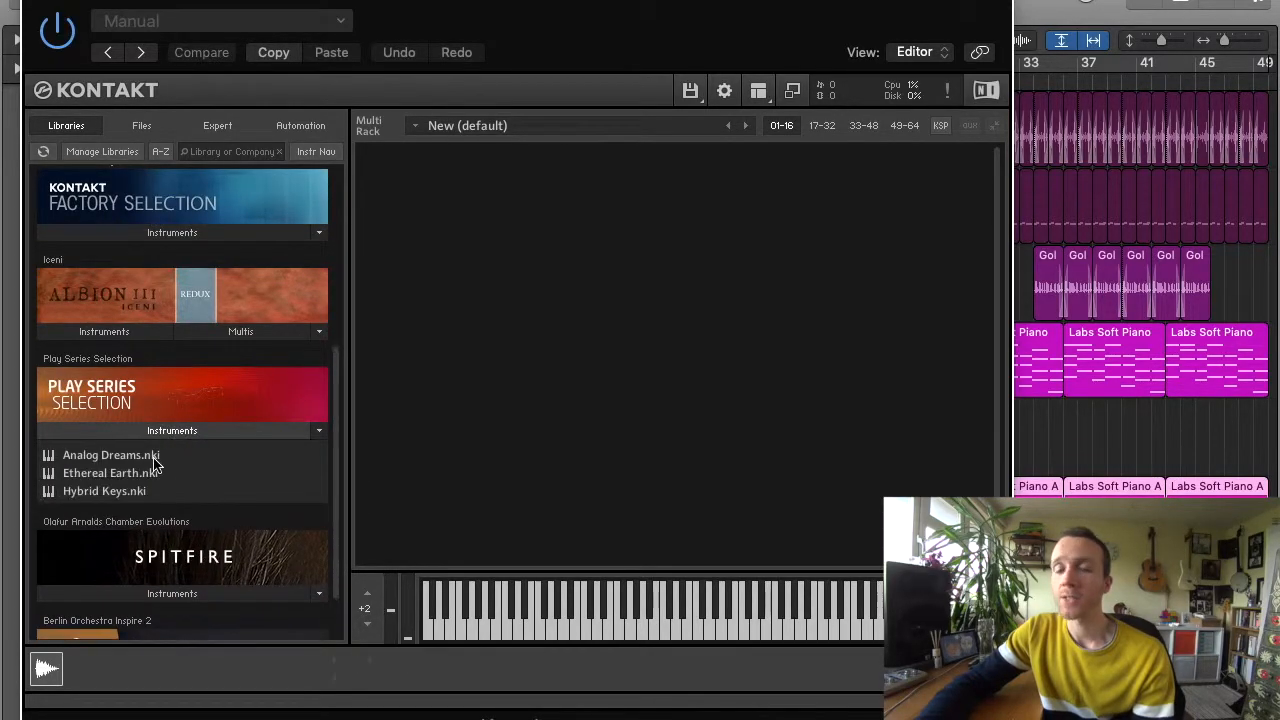
double_click(104, 491)
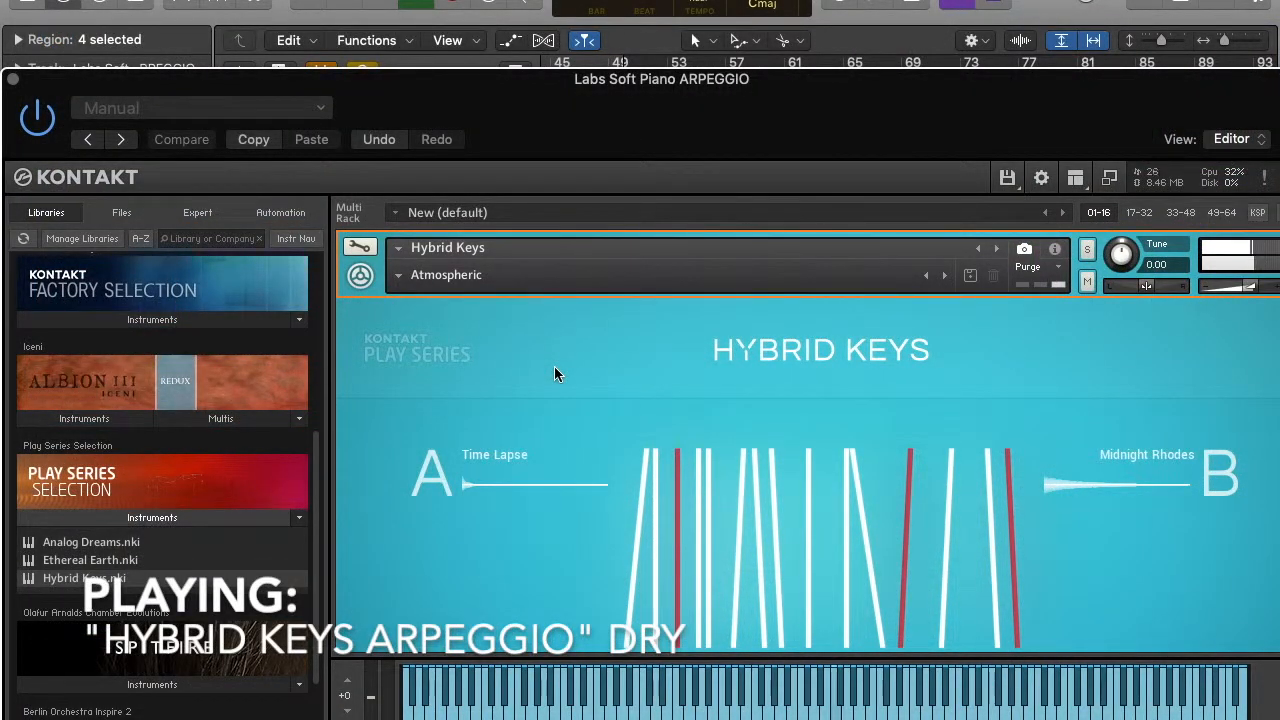
click(14, 80)
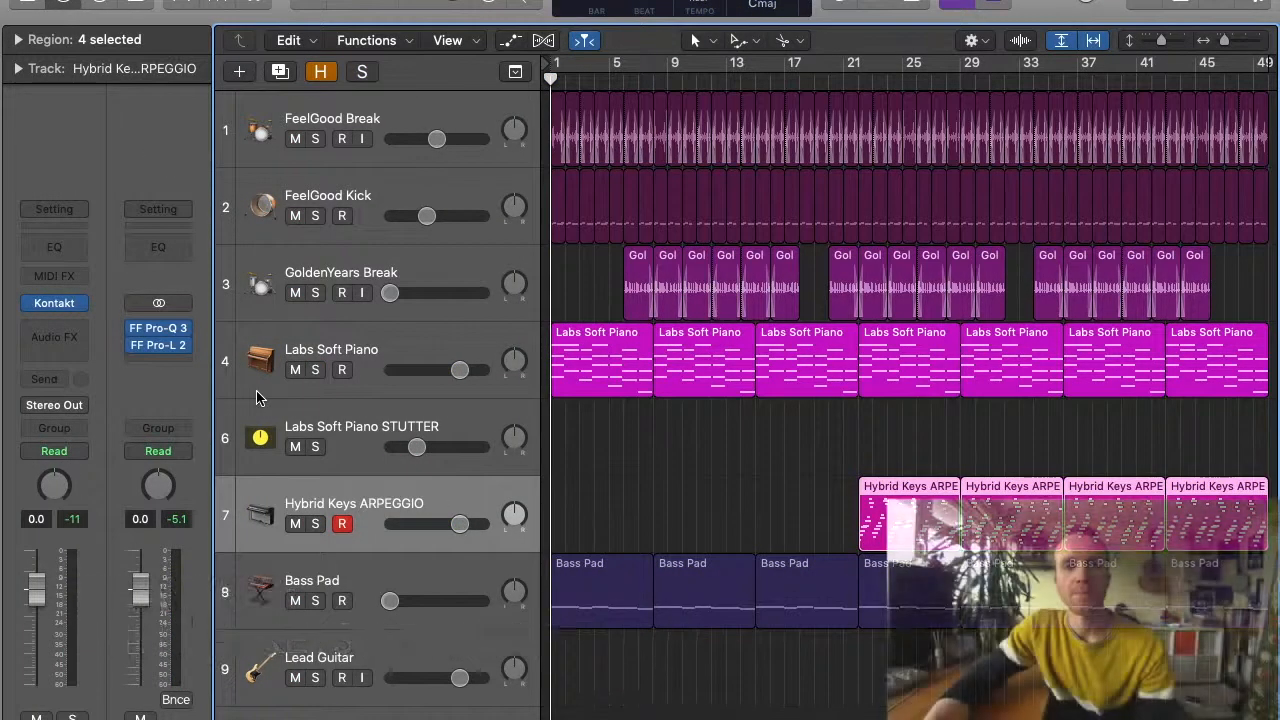
Insert FF Pro-Q 3 on the Hybrid Keys ARPEGGIO track and add a high-cut band at about 300 Hz.
click(54, 337)
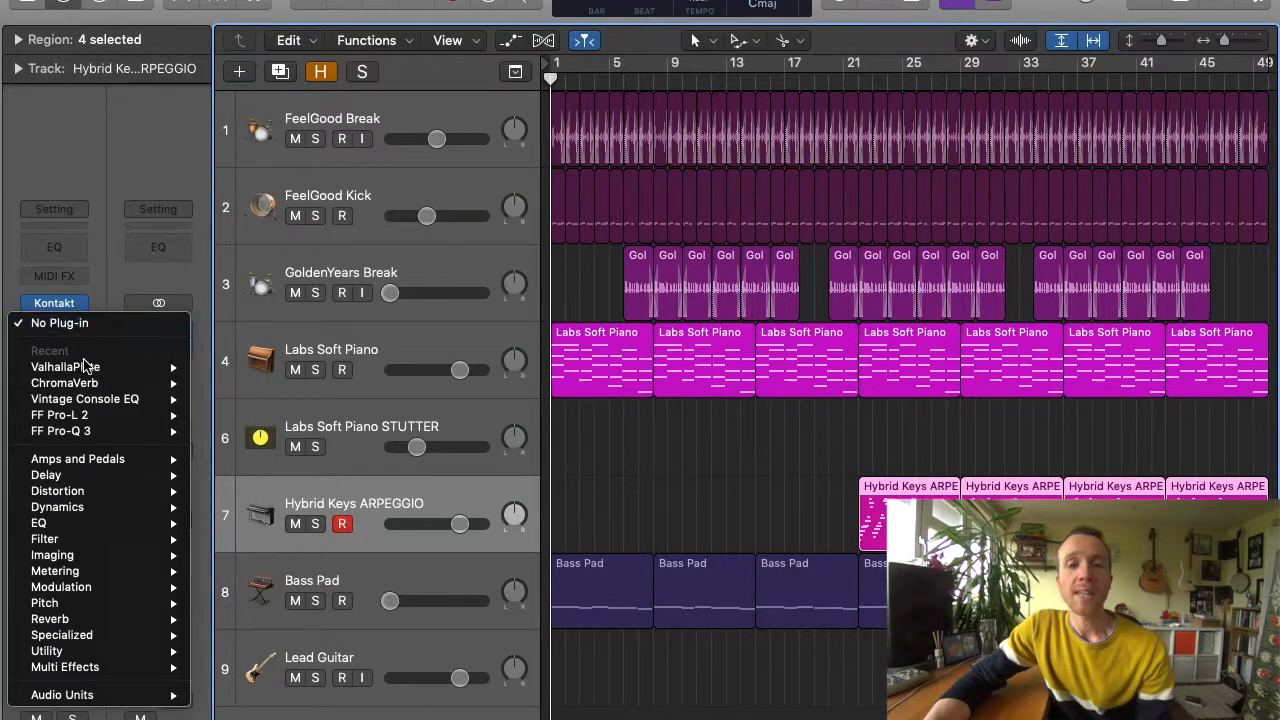
mouse_move(99, 402)
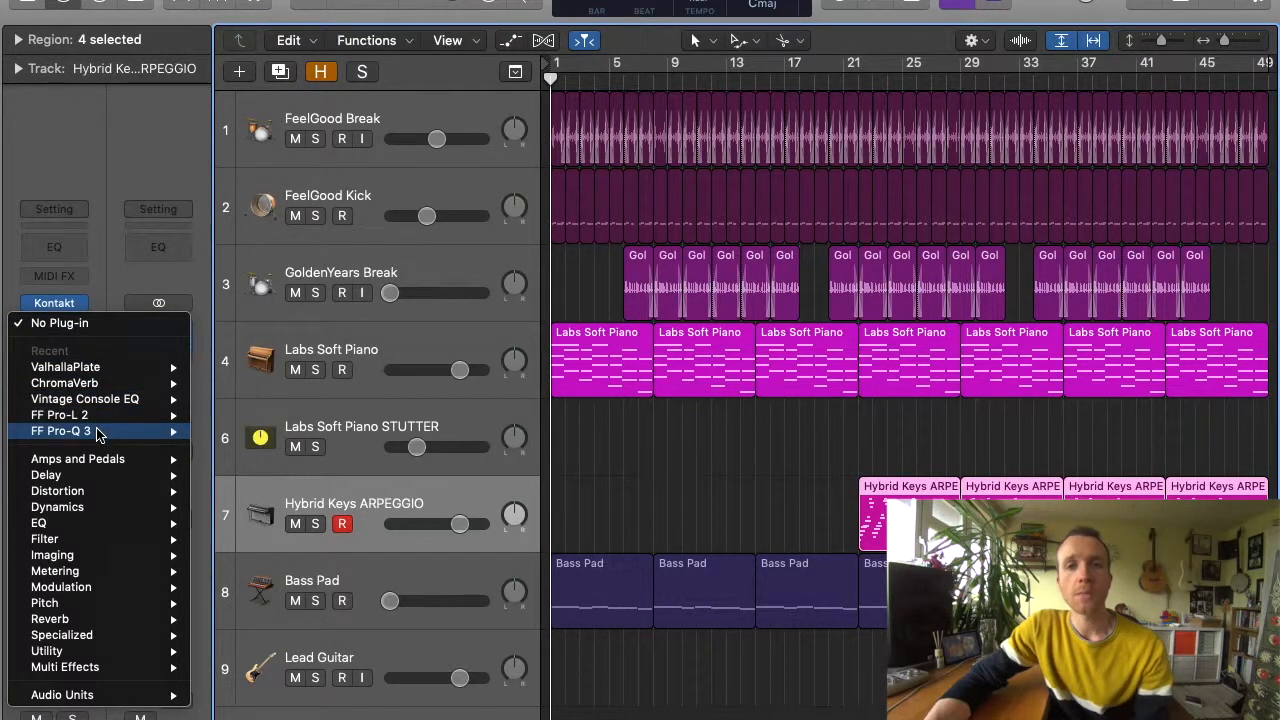
click(99, 432)
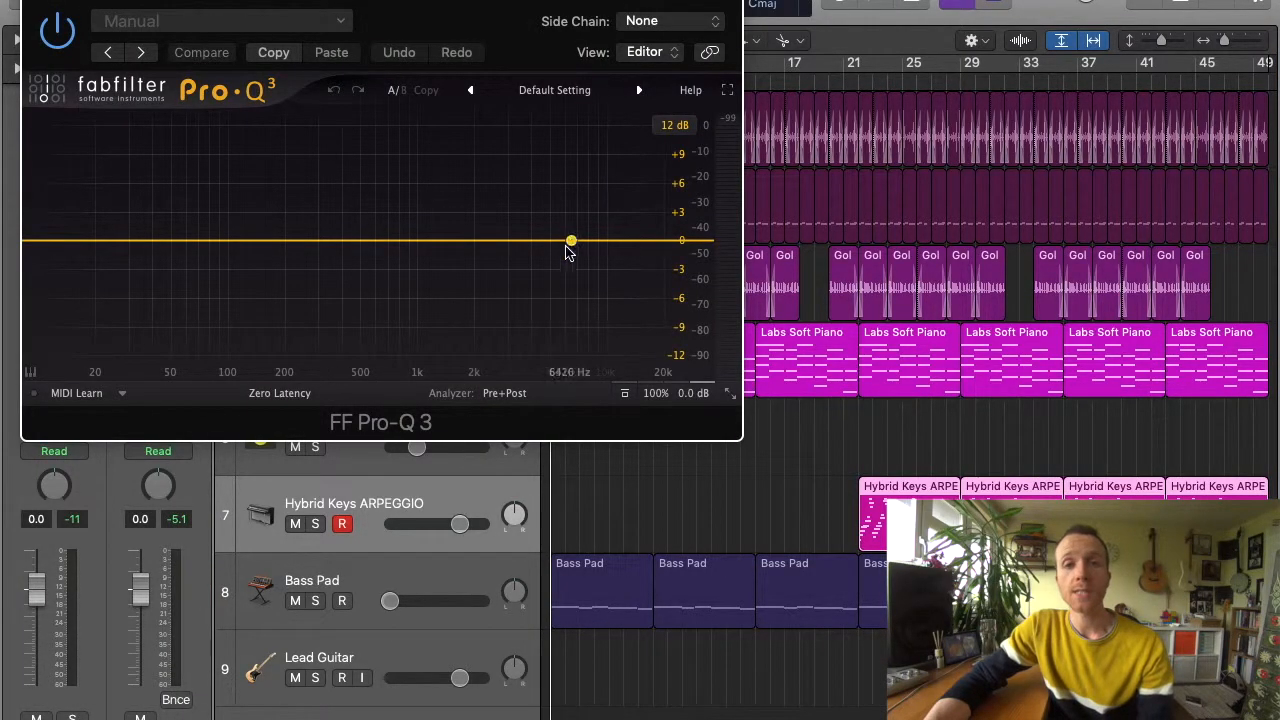
double_click(569, 314)
drag(529, 240, 322, 241)
Solo and play the Hybrid Keys ARPEGGIO, show automation in Touch mode, and lower the high-cut frequency to about 146 Hz.
key(s)
click(846, 78)
key(space)
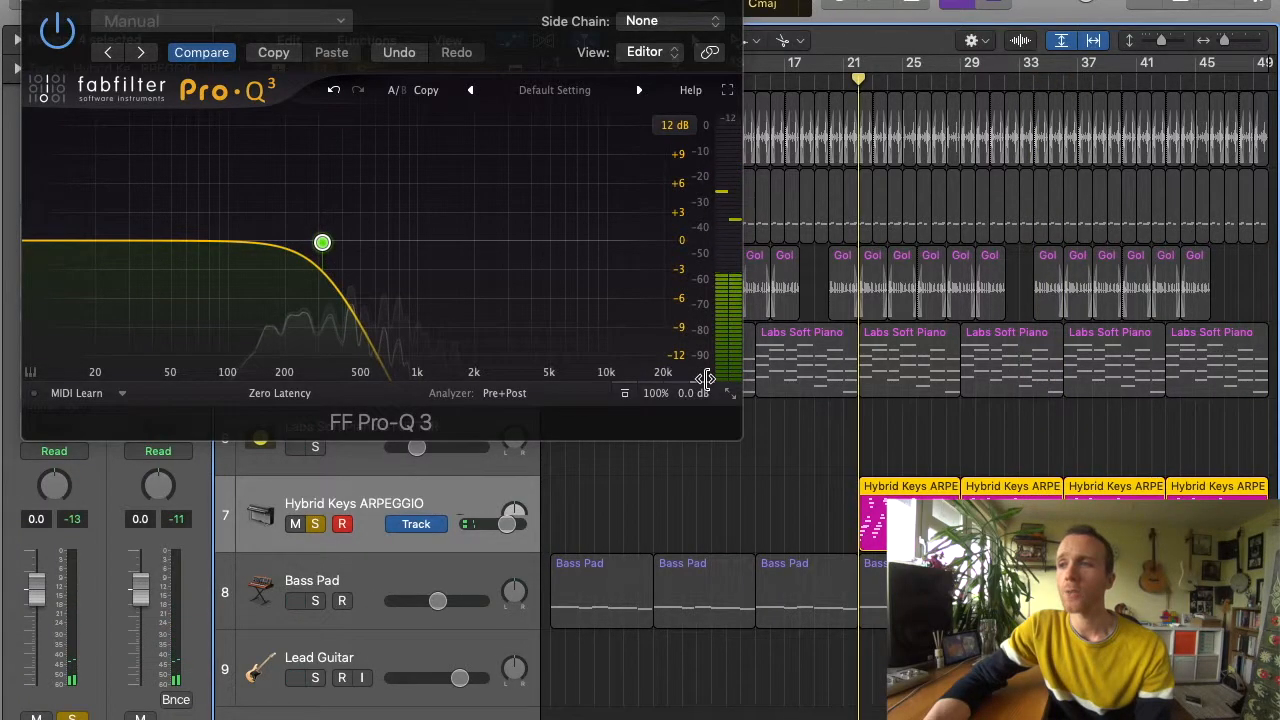
key(a)
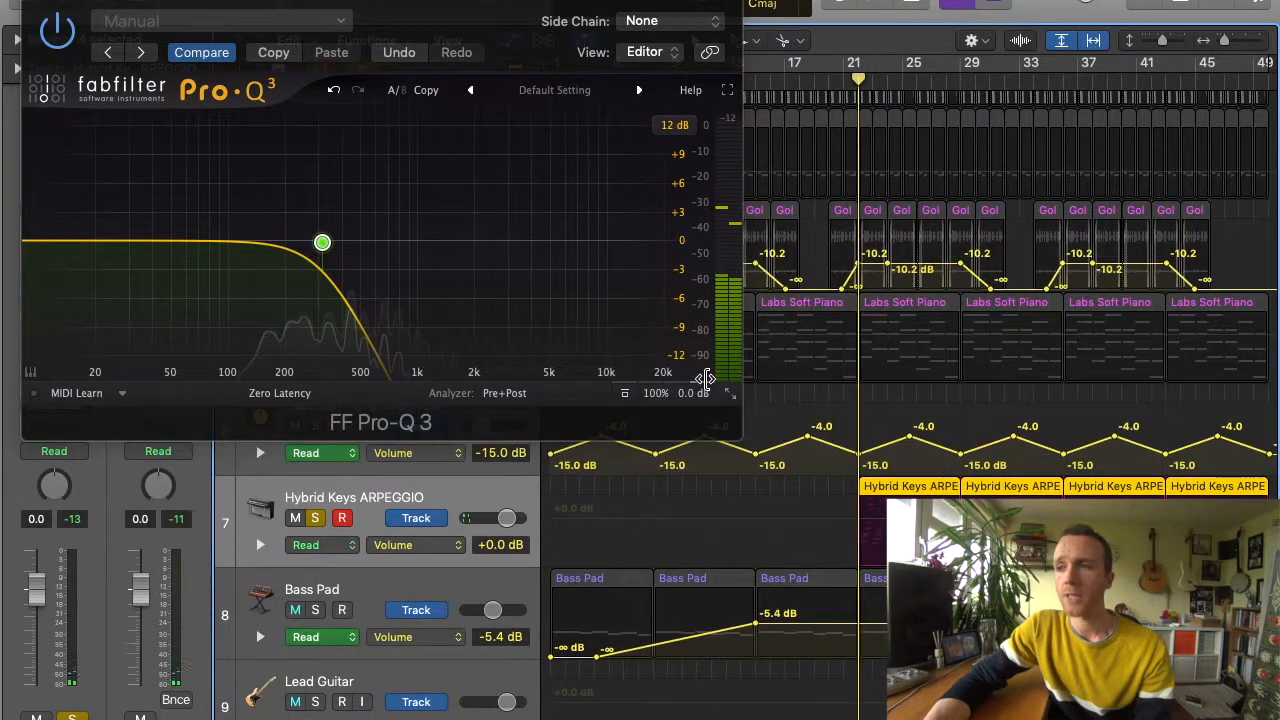
click(352, 545)
click(341, 542)
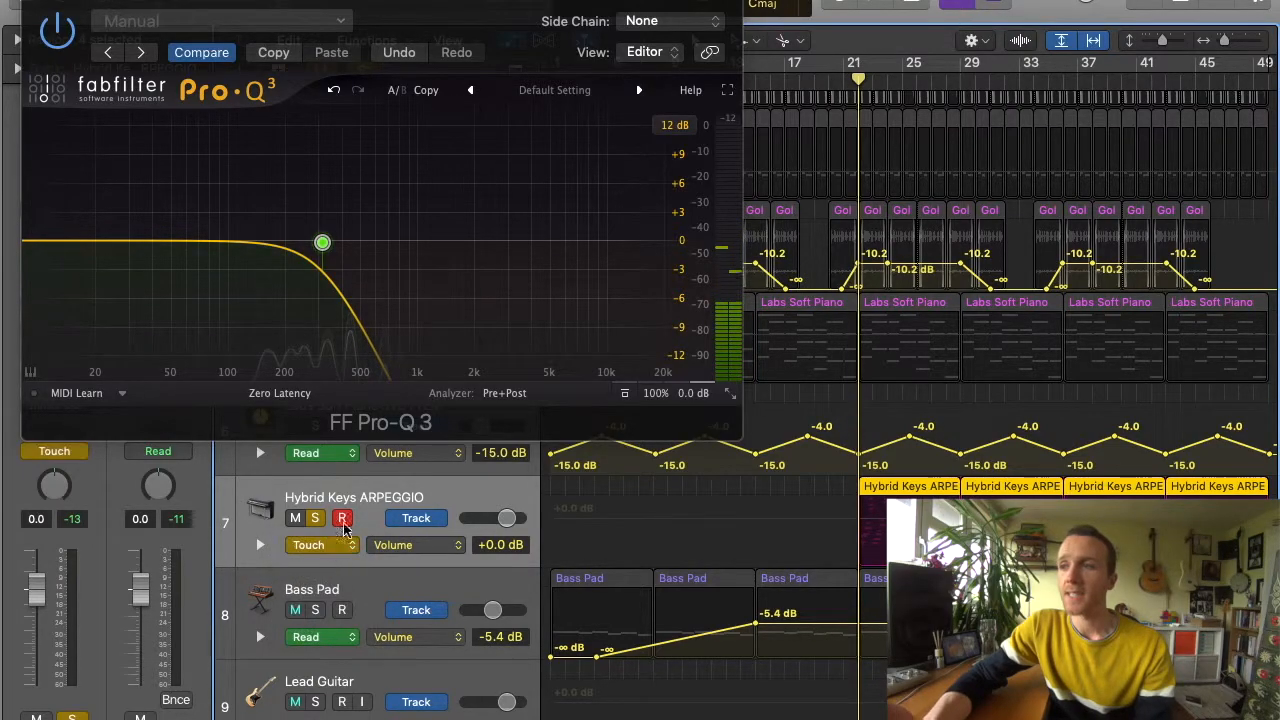
drag(321, 242, 251, 245)
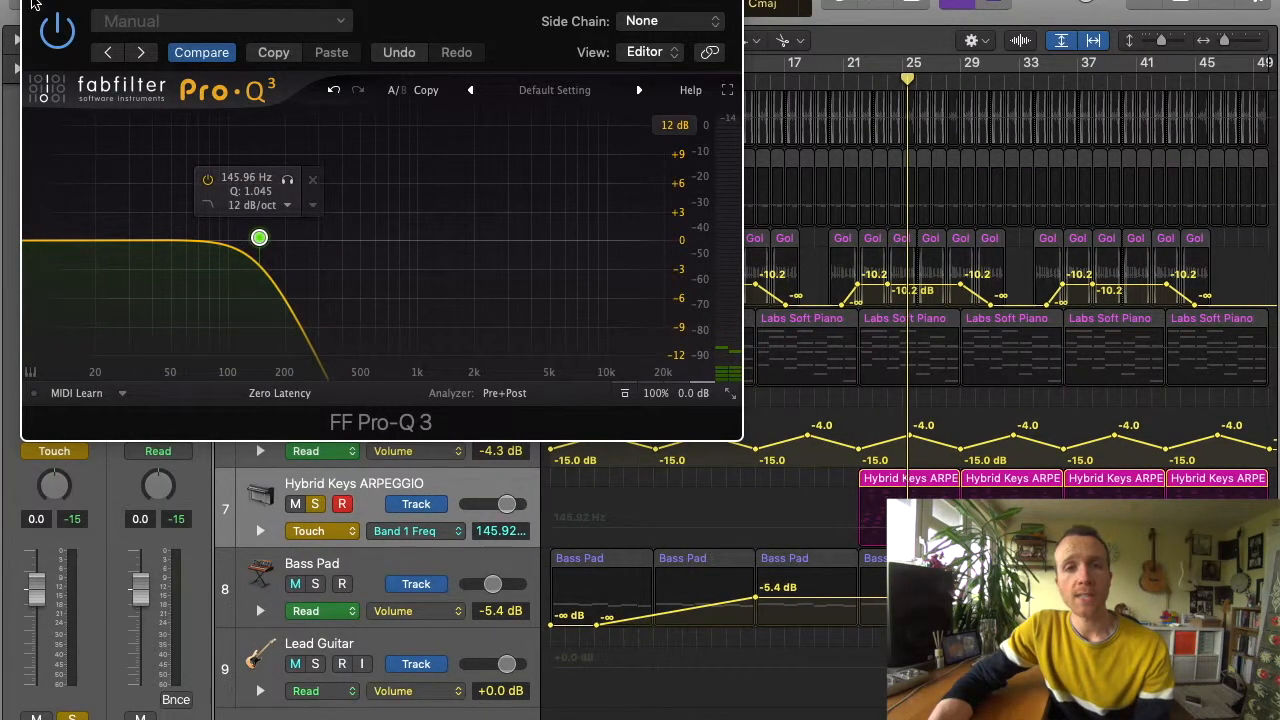
click(28, 3)
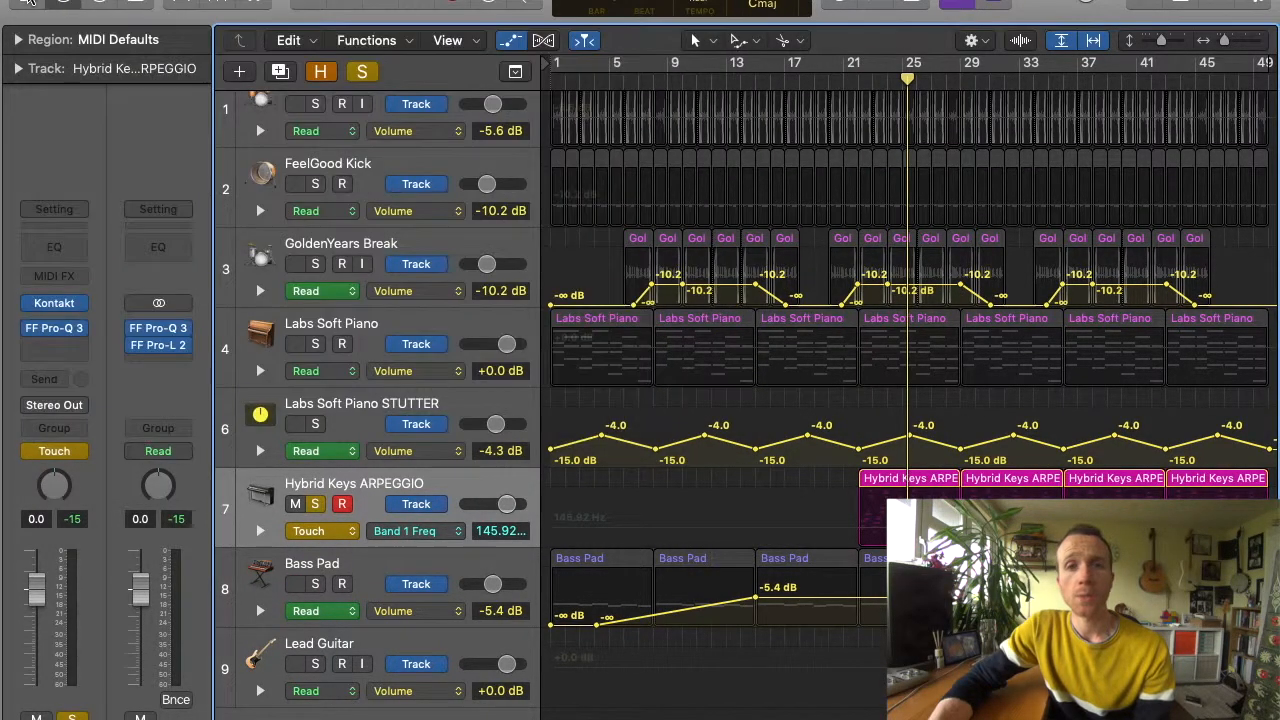
Draw Band 1 Freq automation on the Hybrid Keys ARPEGGIO track, rising from 145.92 Hz at the start of its first region.
click(860, 534)
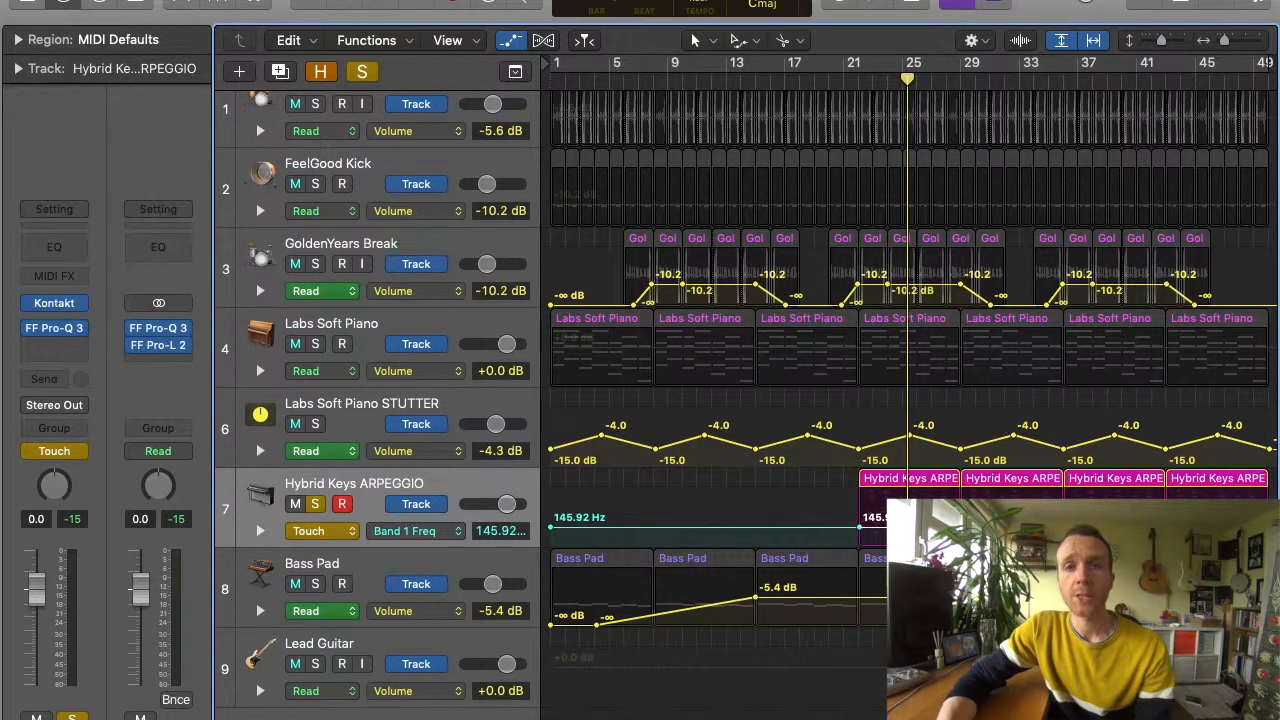
drag(1155, 478, 1150, 455)
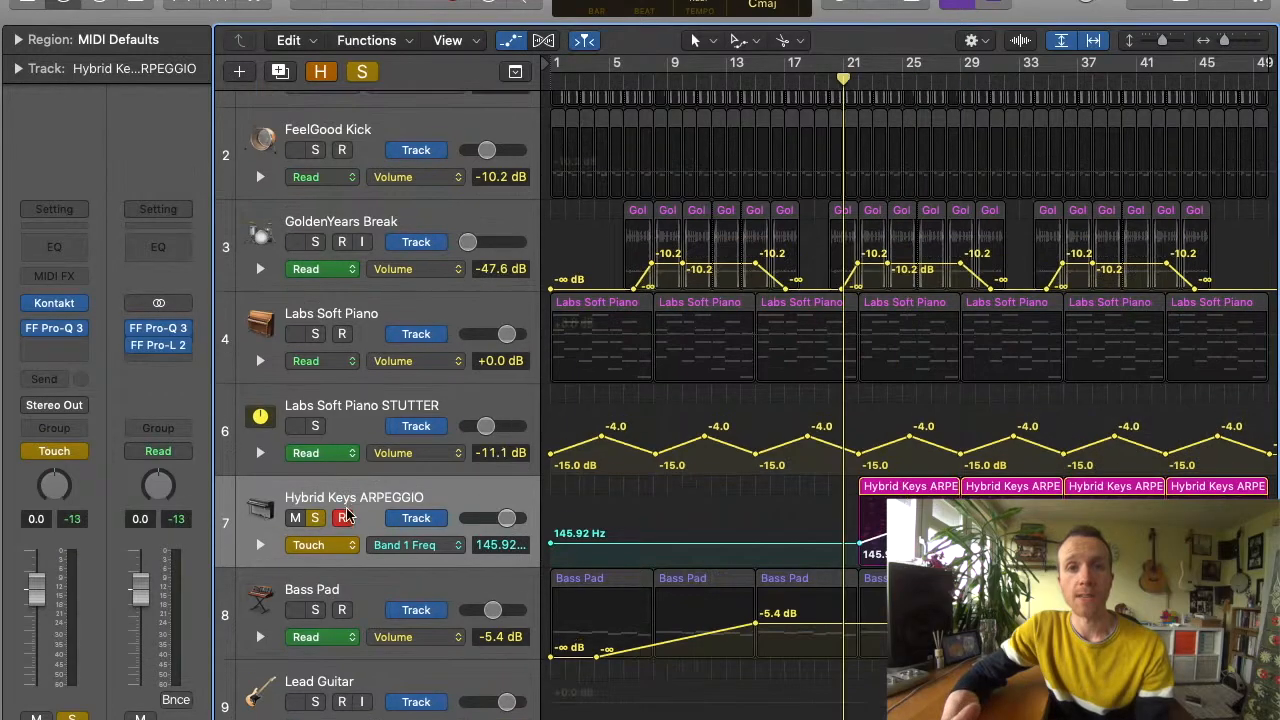
click(340, 546)
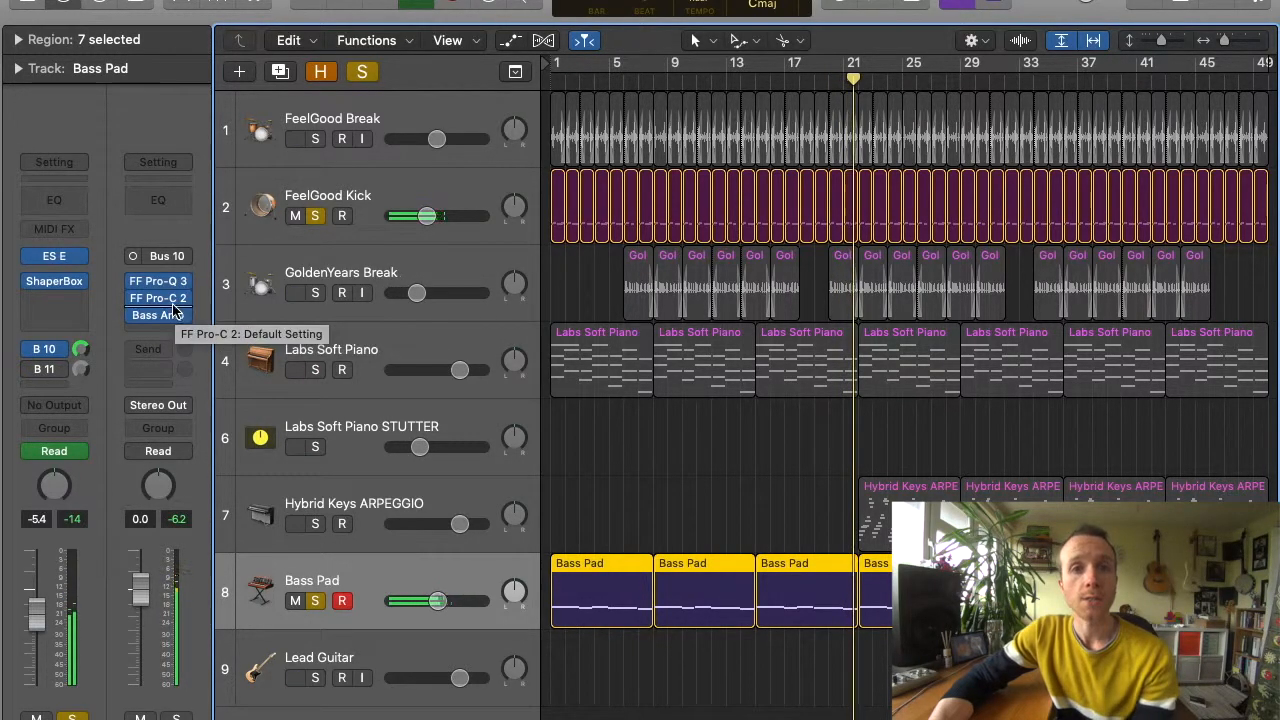
Insert a FabFilter Pro-C 2 compressor after the Bass Amp on the Bass Pad's Bus 10 channel.
click(175, 336)
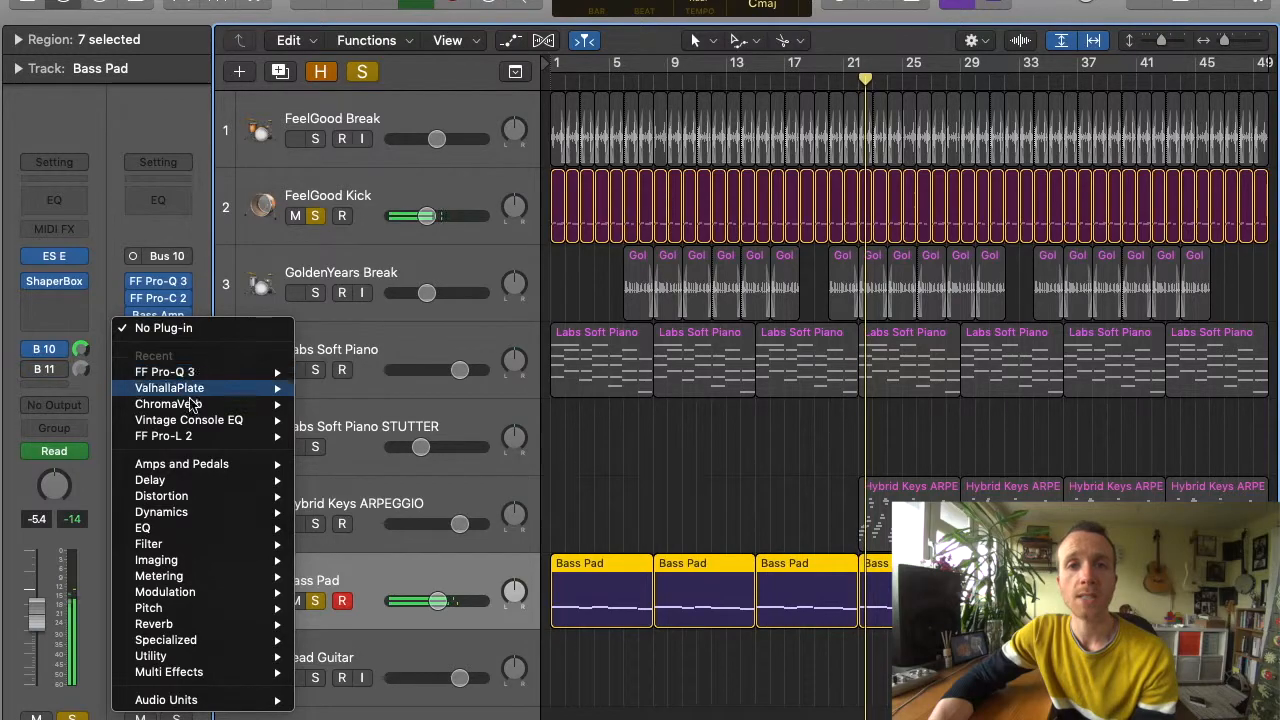
mouse_move(215, 700)
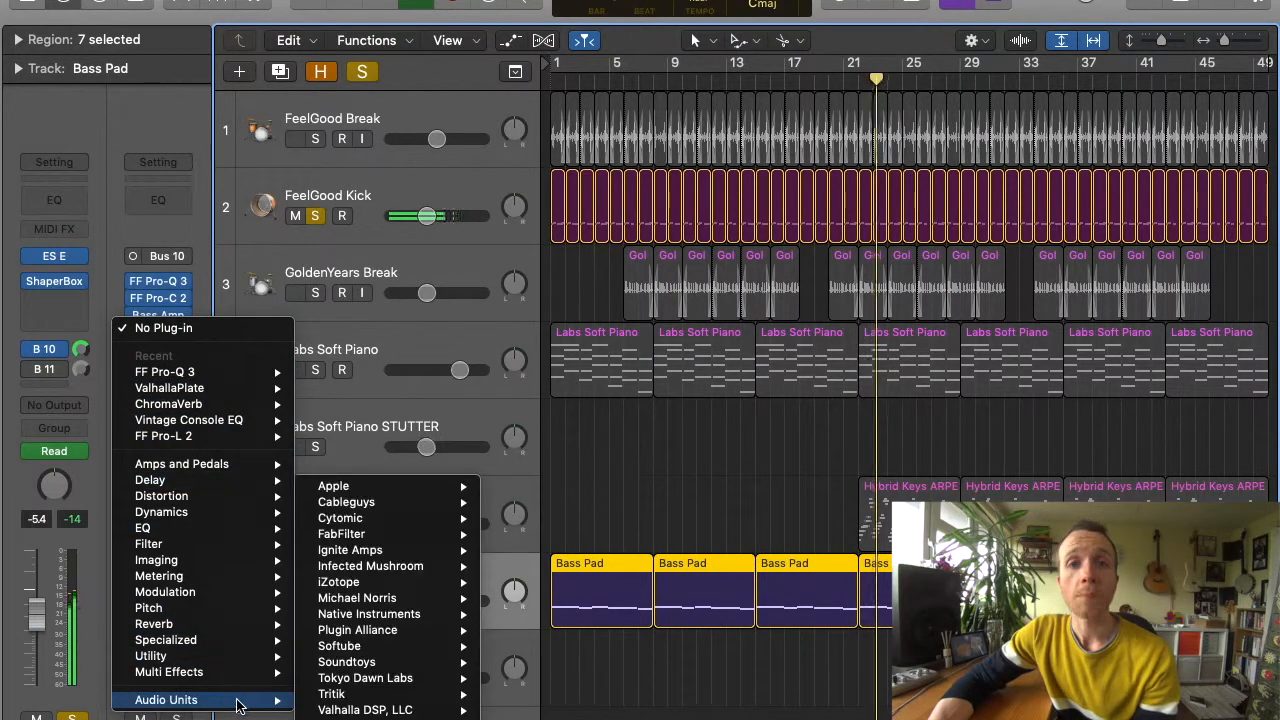
mouse_move(420, 534)
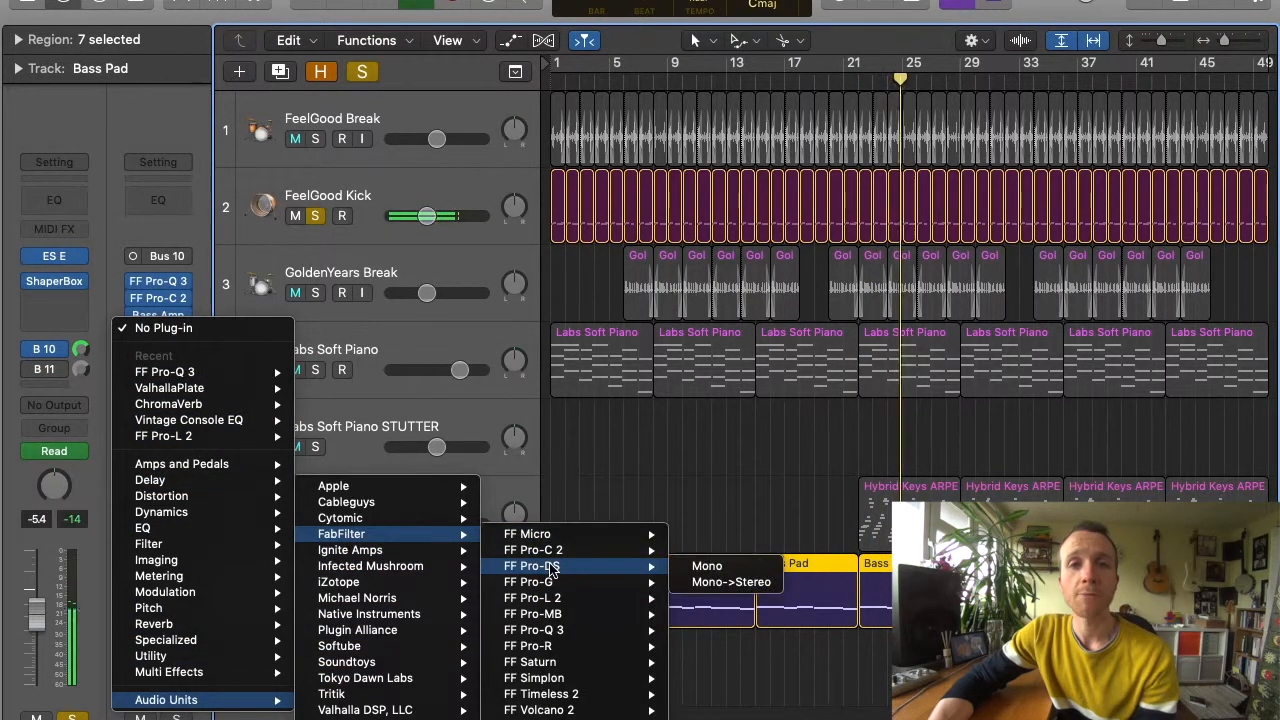
mouse_move(587, 551)
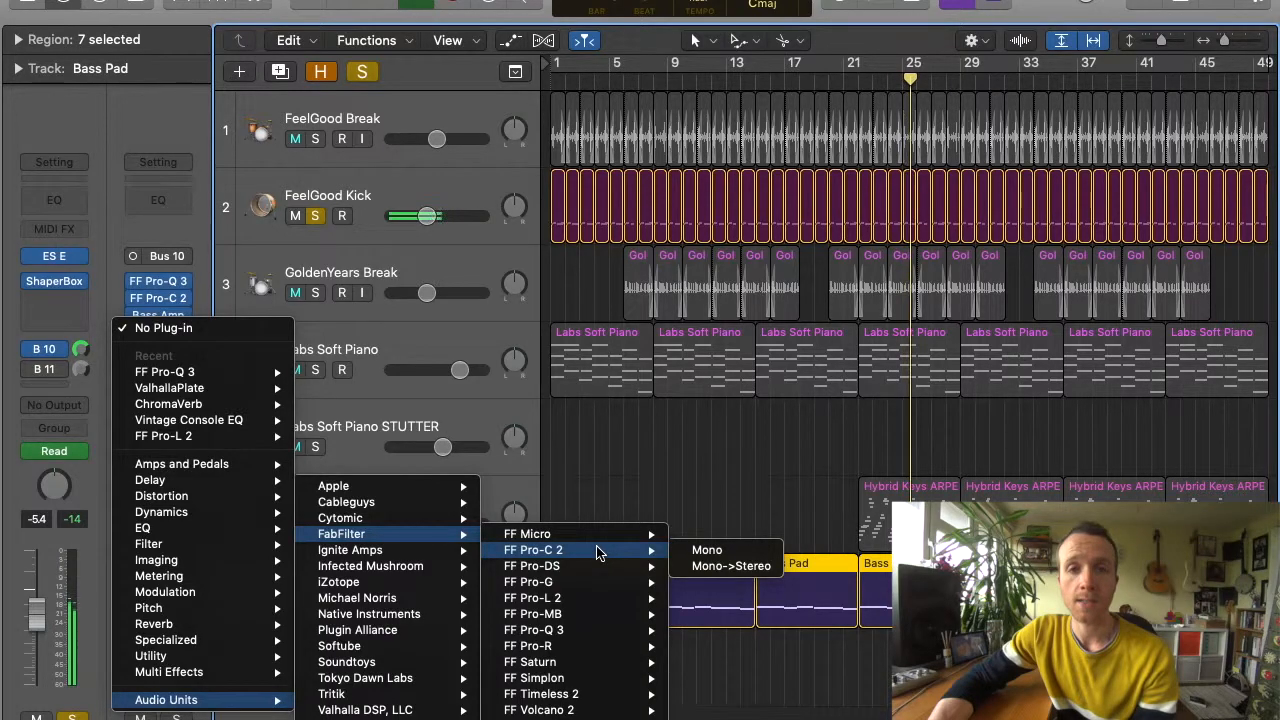
click(597, 553)
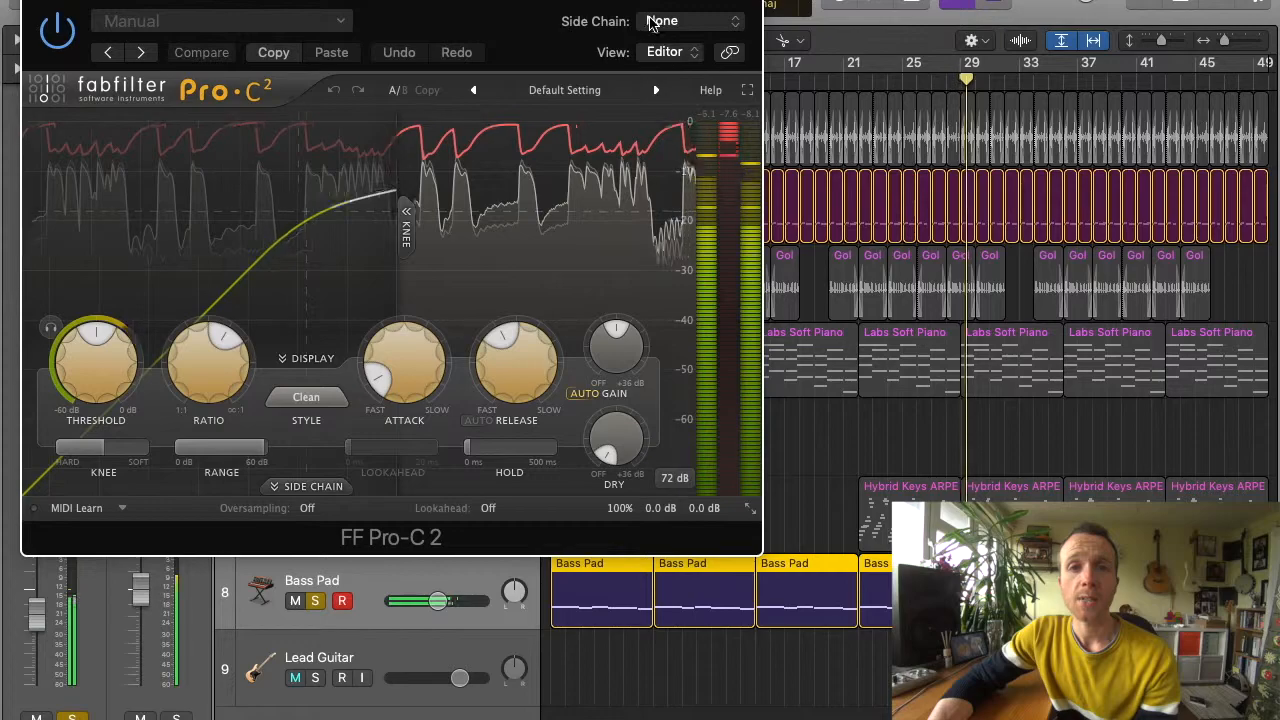
Set the new Pro-C 2's side chain to FeelGood Kick (Inst 4) and compare the bass pad with the compressor bypassed and enabled.
click(652, 22)
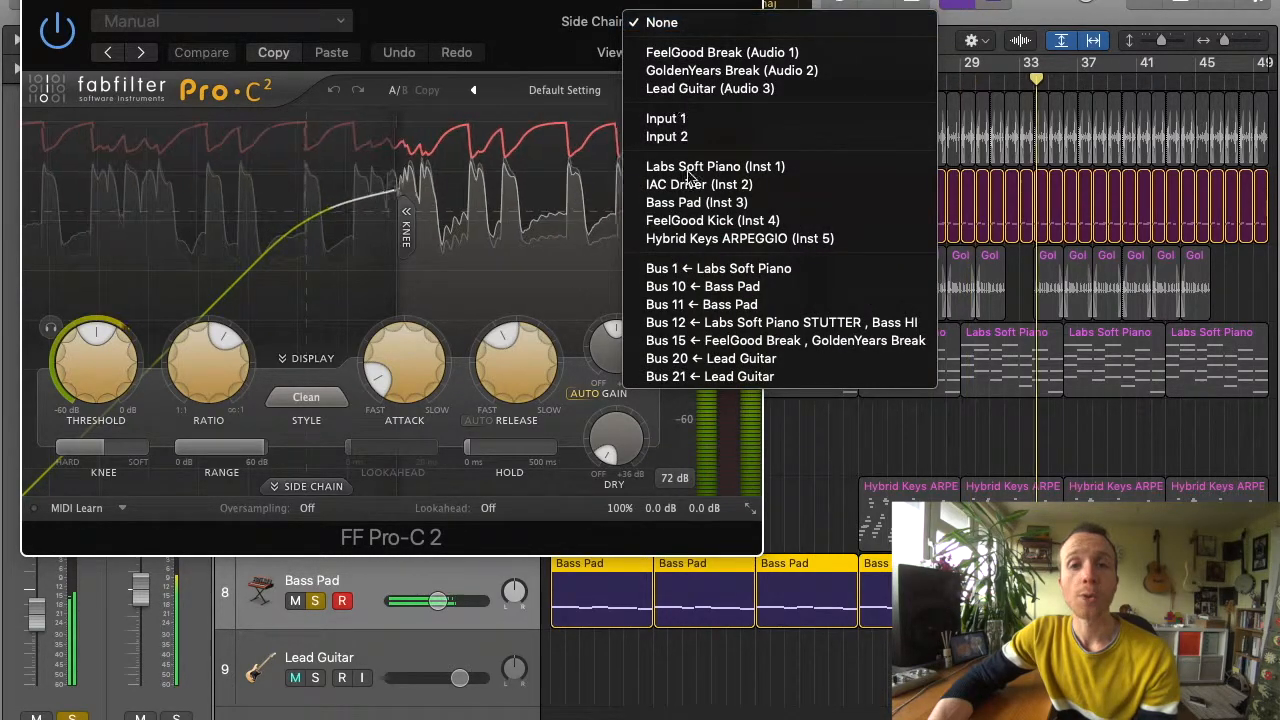
click(700, 220)
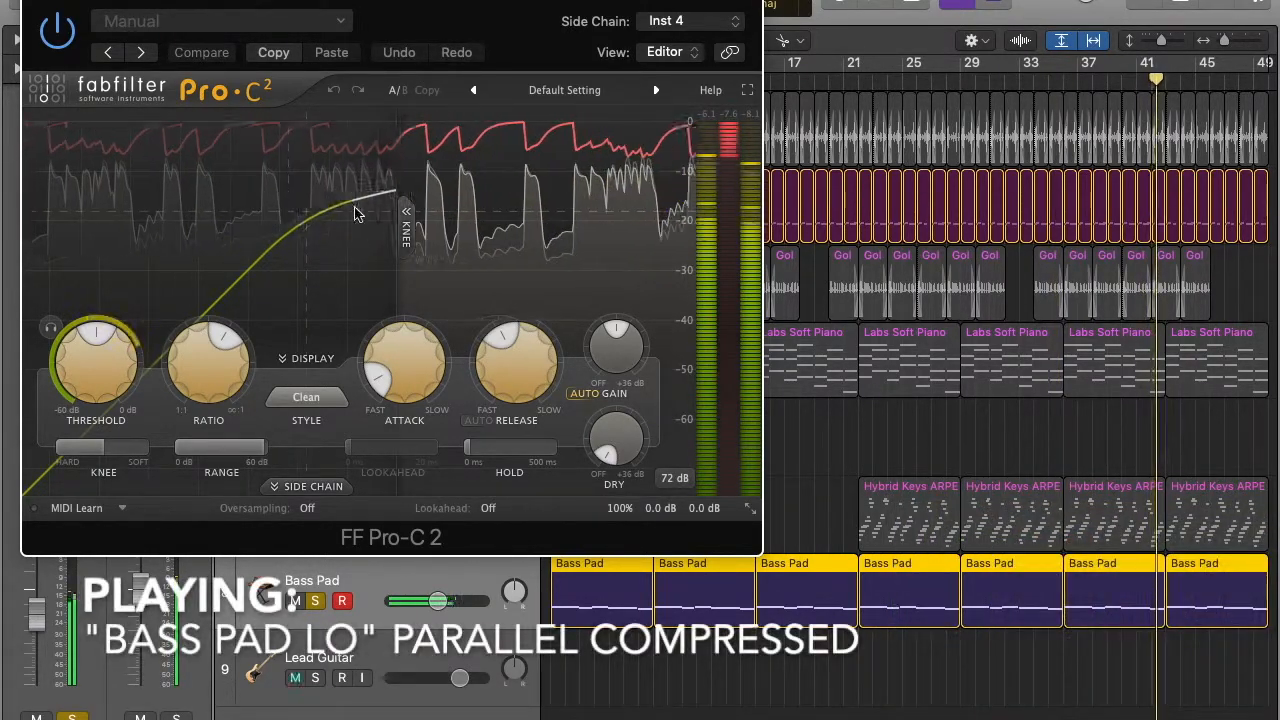
click(57, 30)
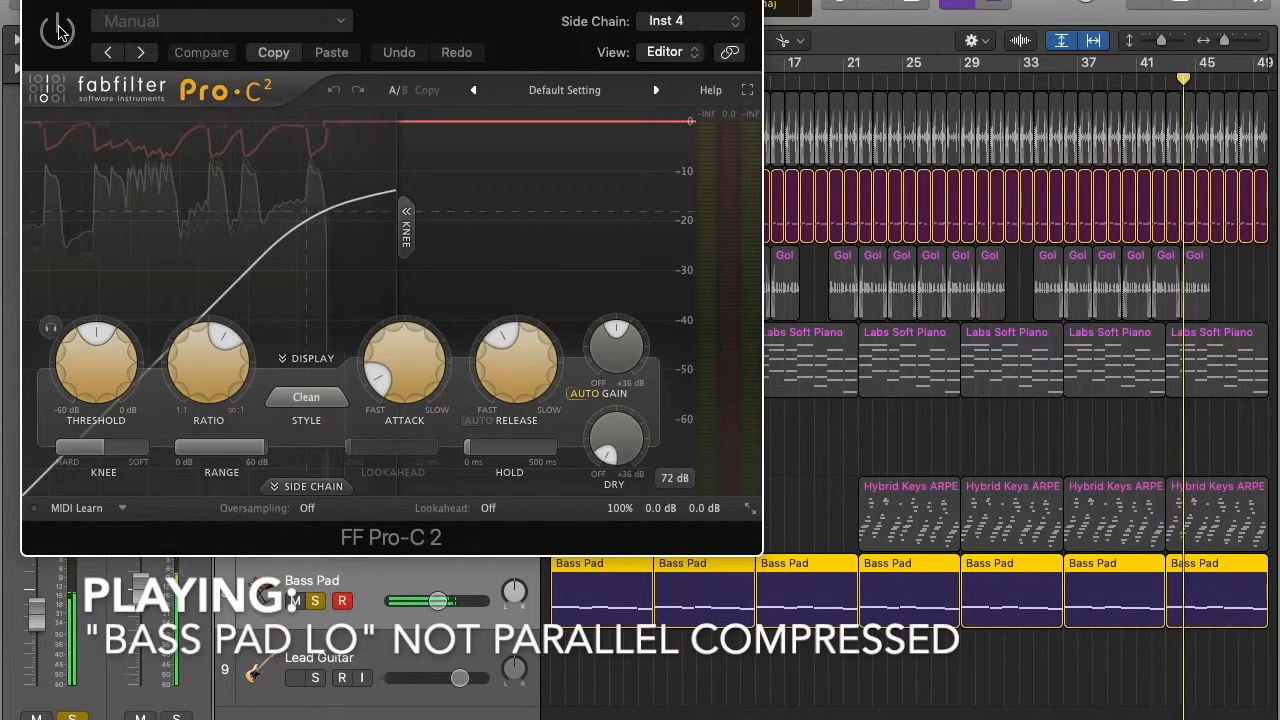
click(57, 30)
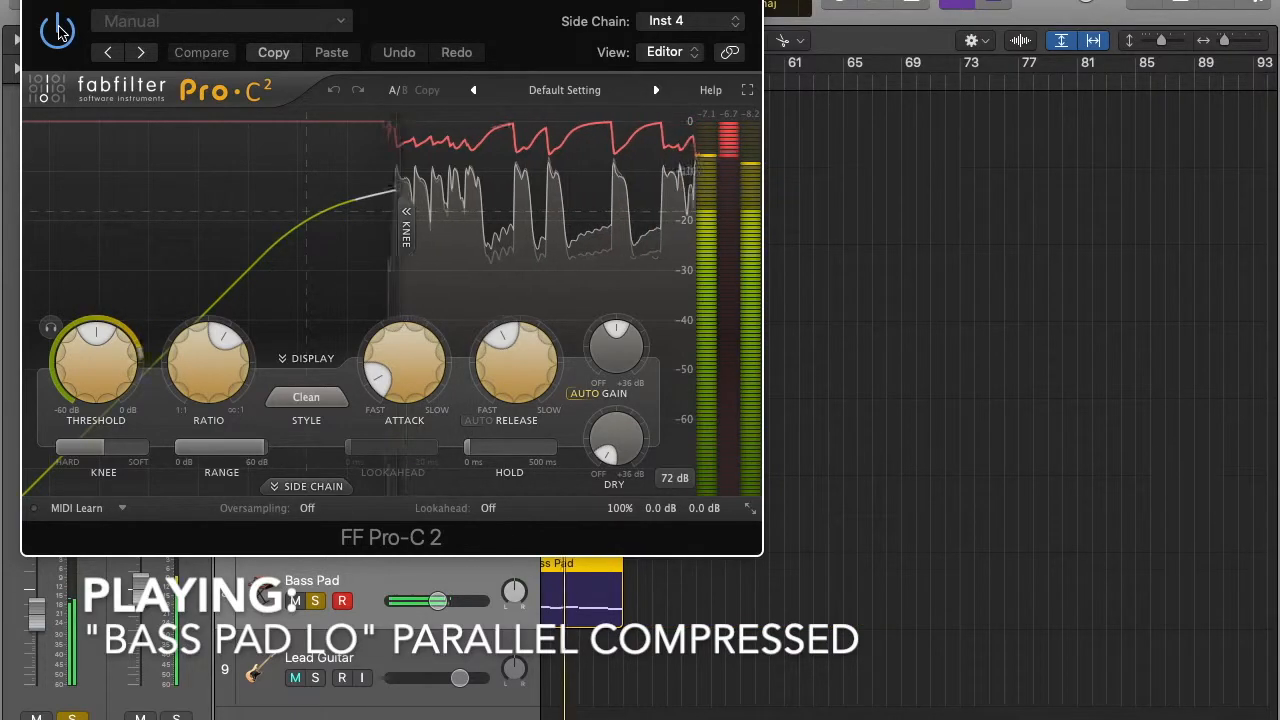
Create arrangement tracks for the Bass LO and Bass HI bus channels and return to the full track view.
click(51, 325)
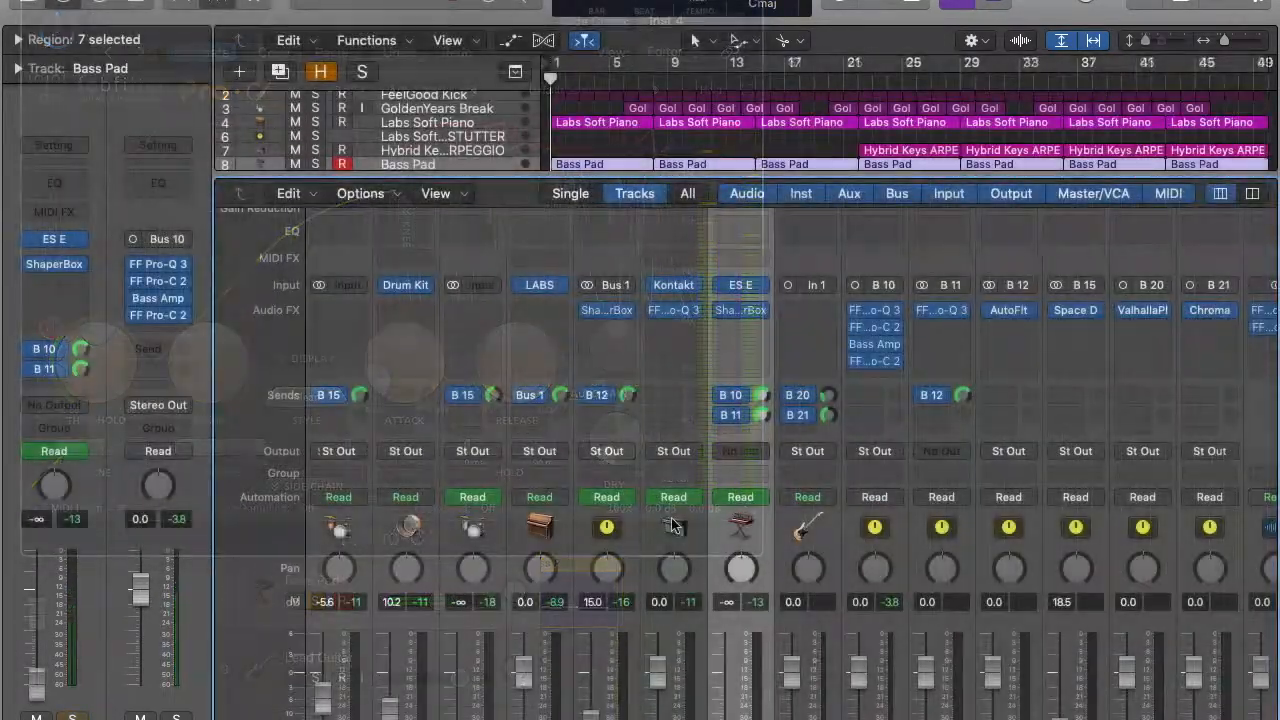
scroll(671, 520, right, 3)
scroll(671, 520, down, 3)
scroll(671, 524, up, 1)
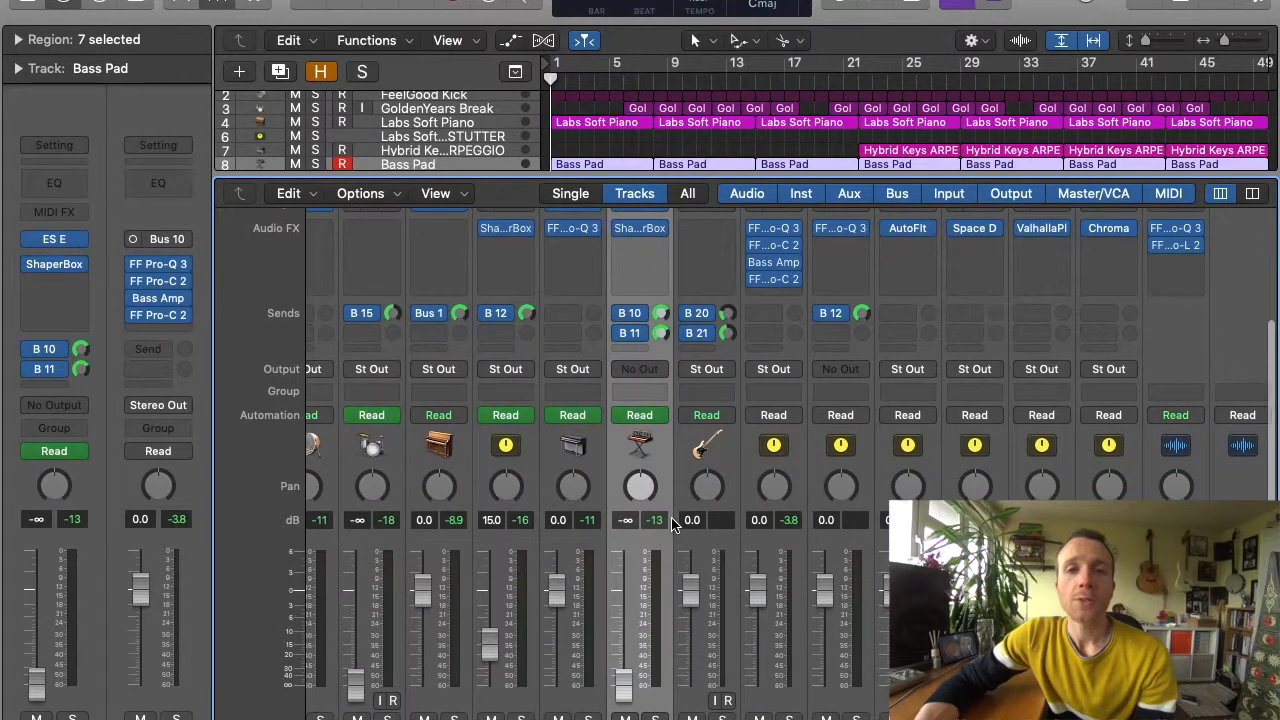
right_click(802, 436)
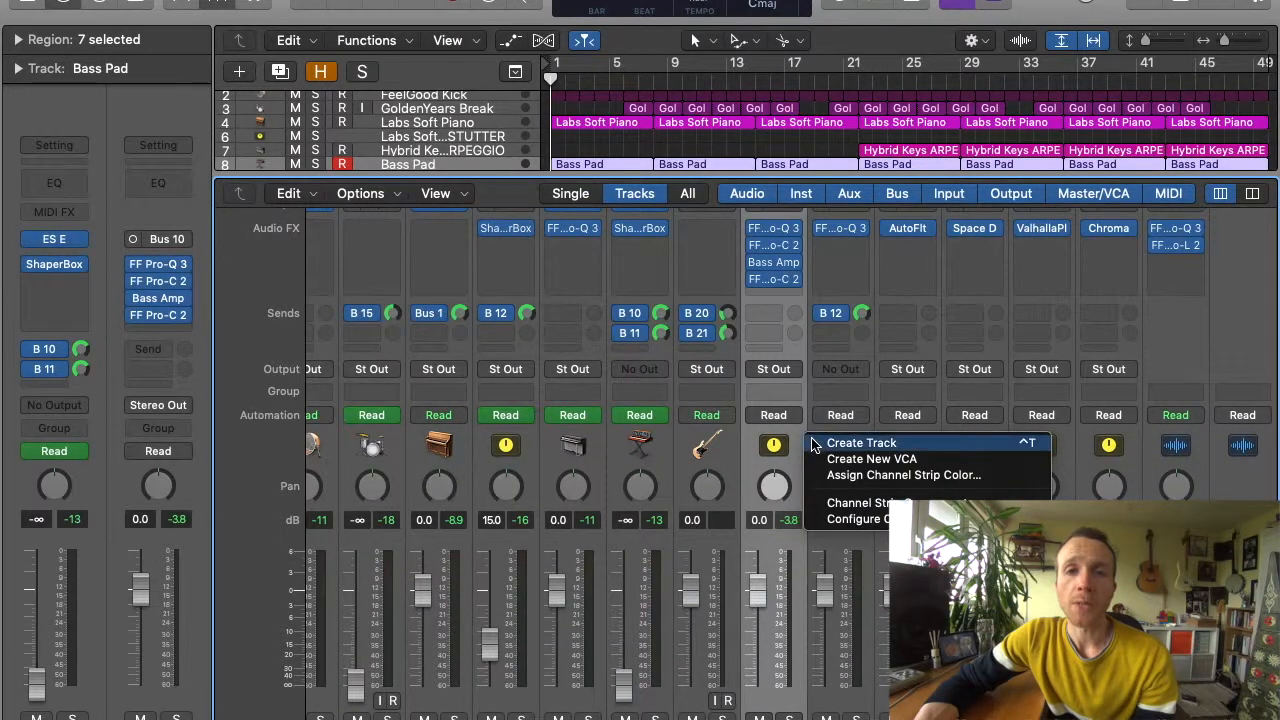
click(813, 443)
right_click(865, 456)
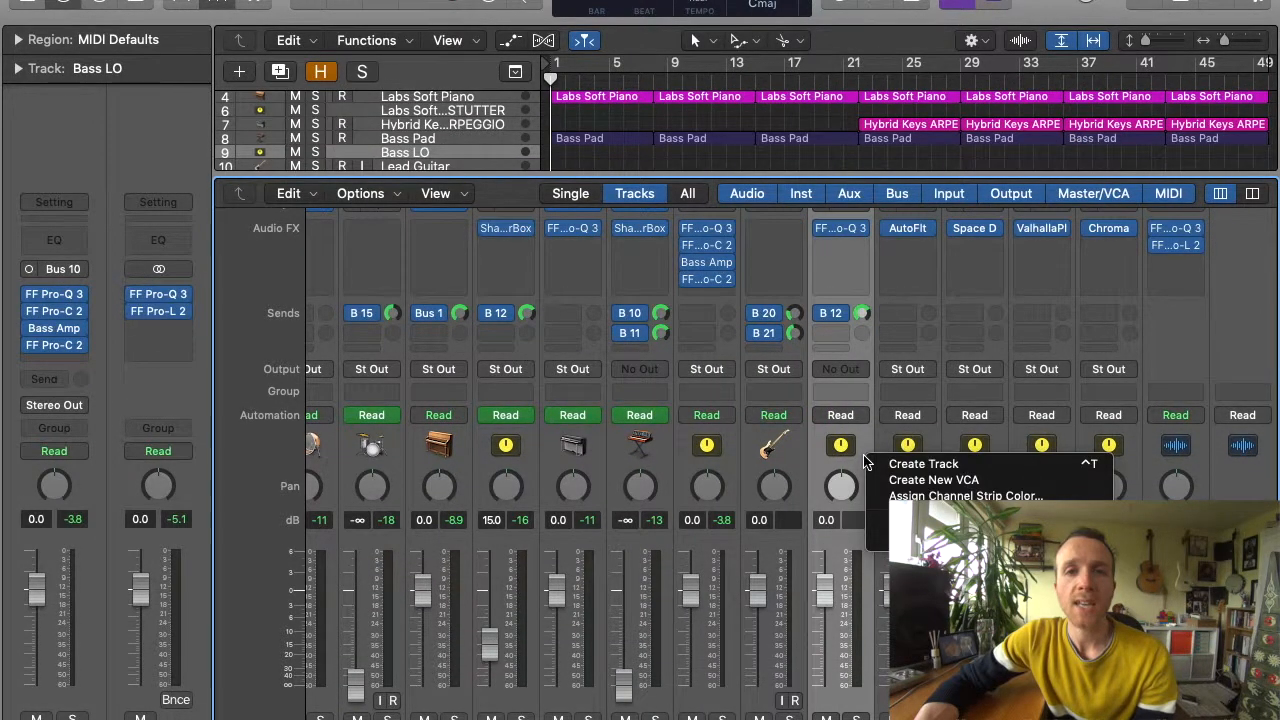
click(874, 464)
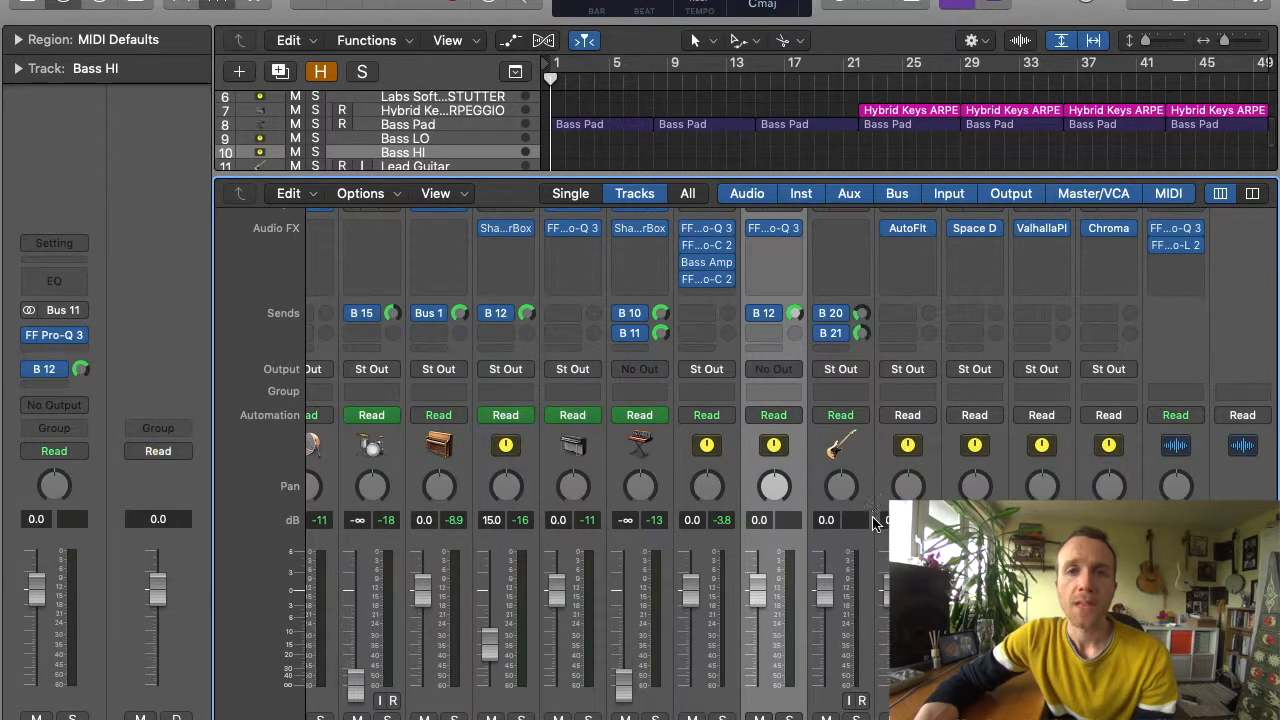
key(x)
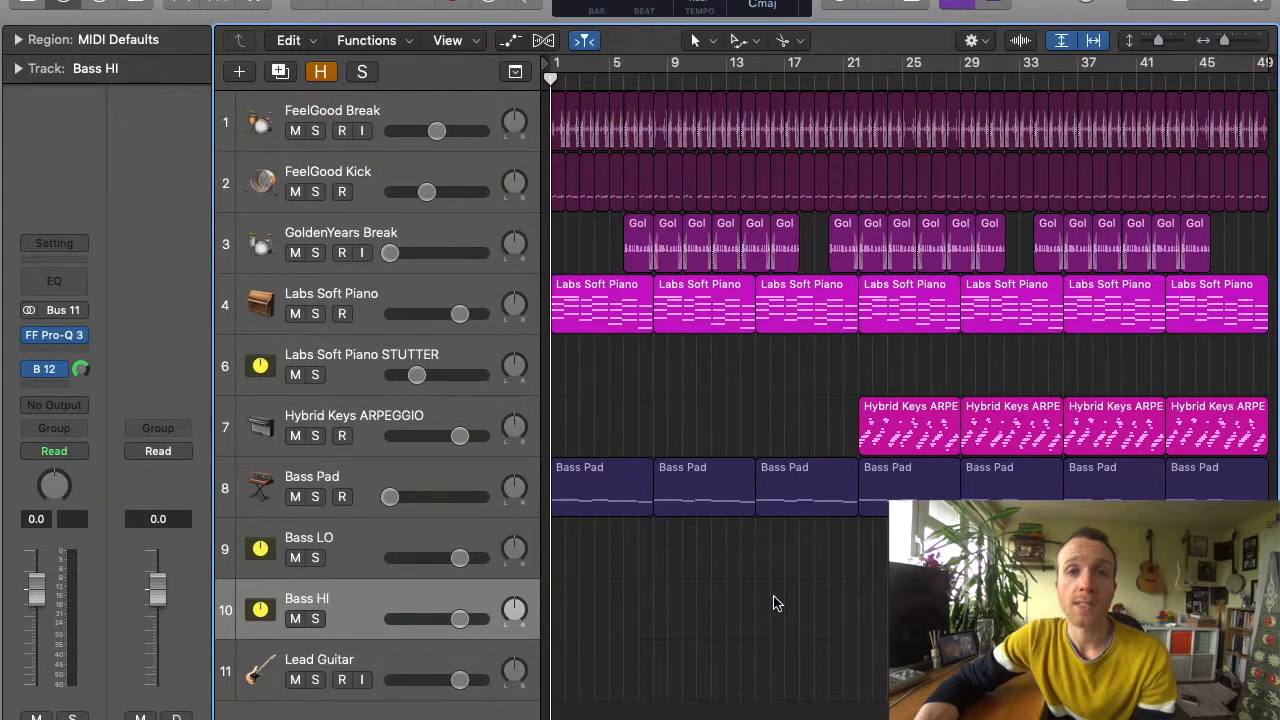
Show automation, play the song, and draw Bass HI volume automation alternating between +0.0 and -6.6 dB at the region boundaries from bar 15.
click(421, 545)
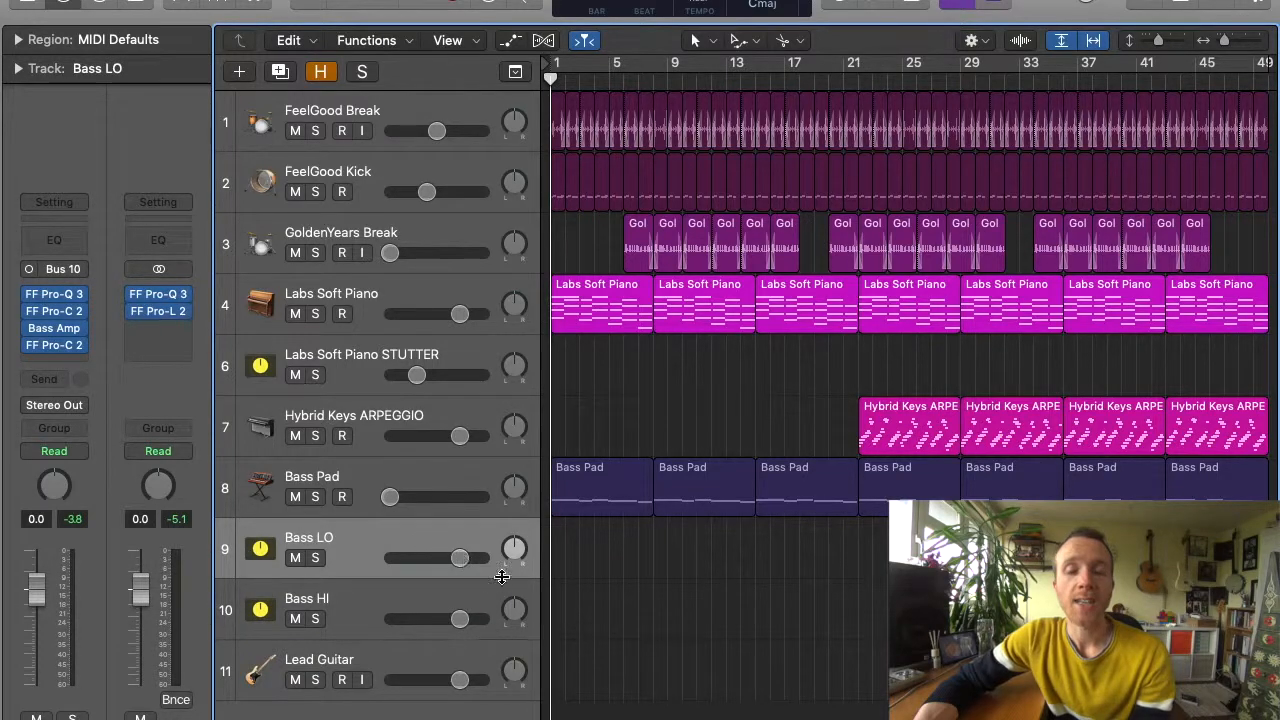
click(440, 592)
key(a)
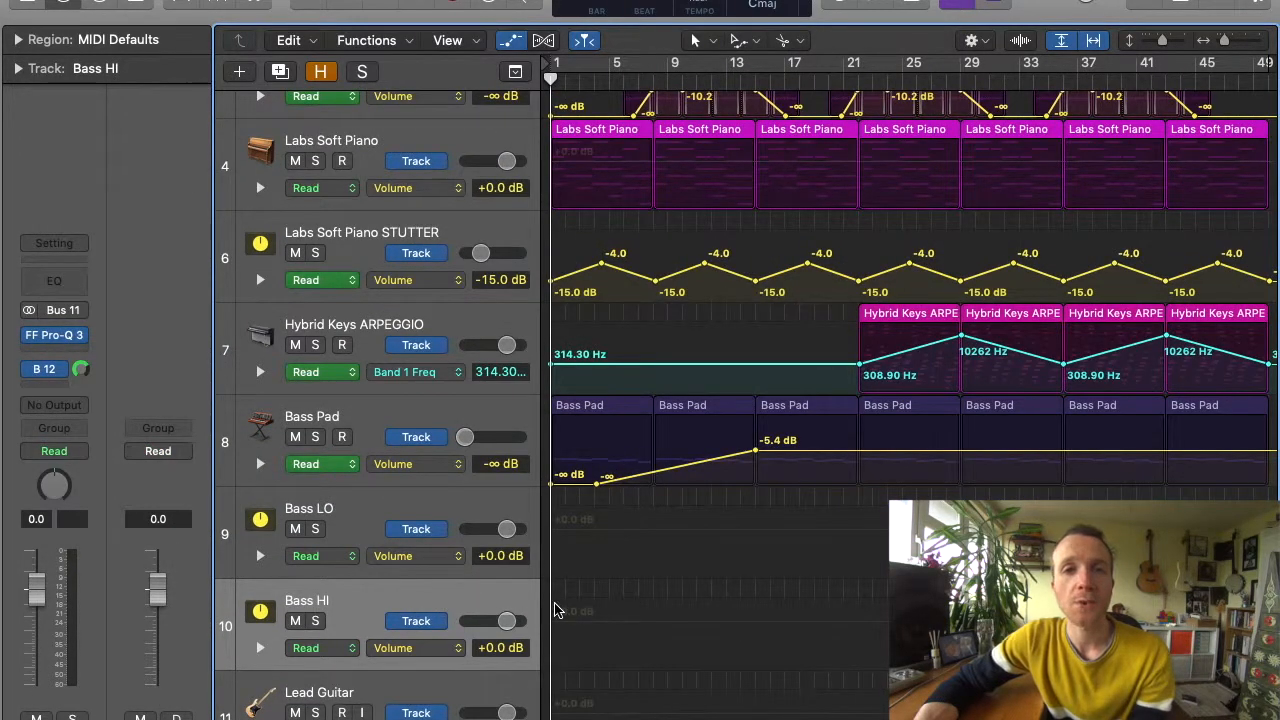
key(space)
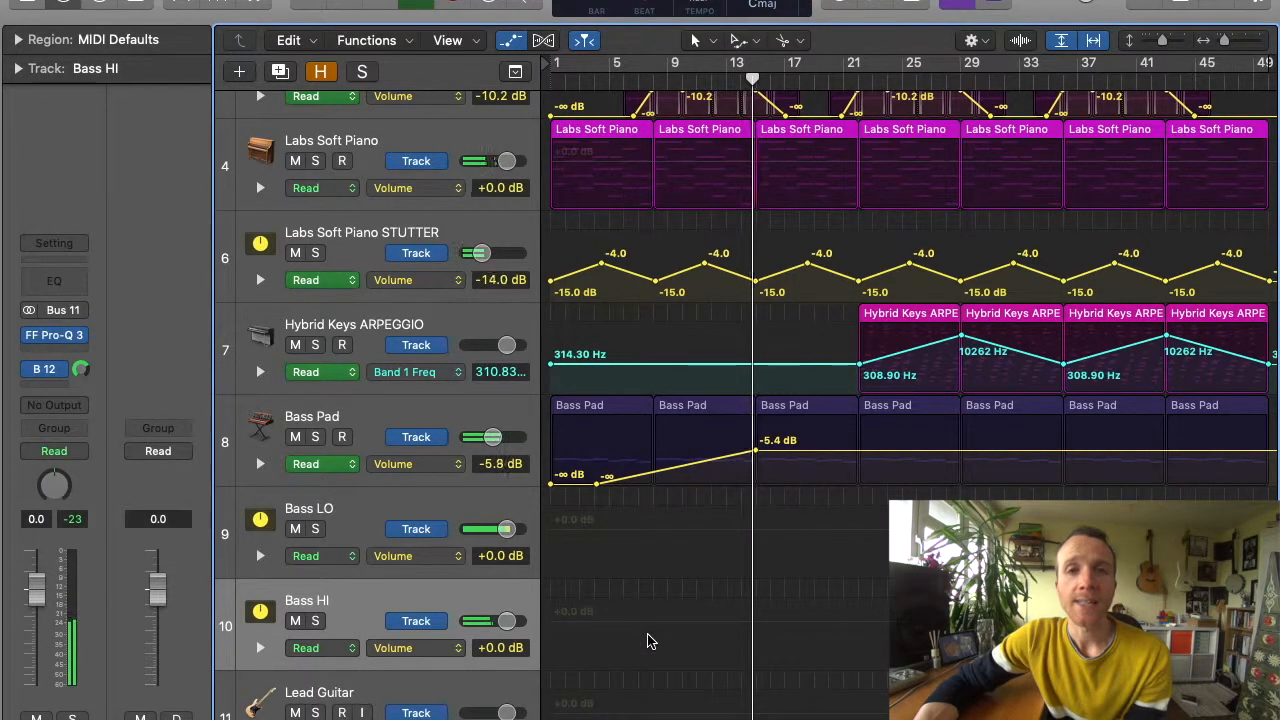
scroll(649, 646, down, 2)
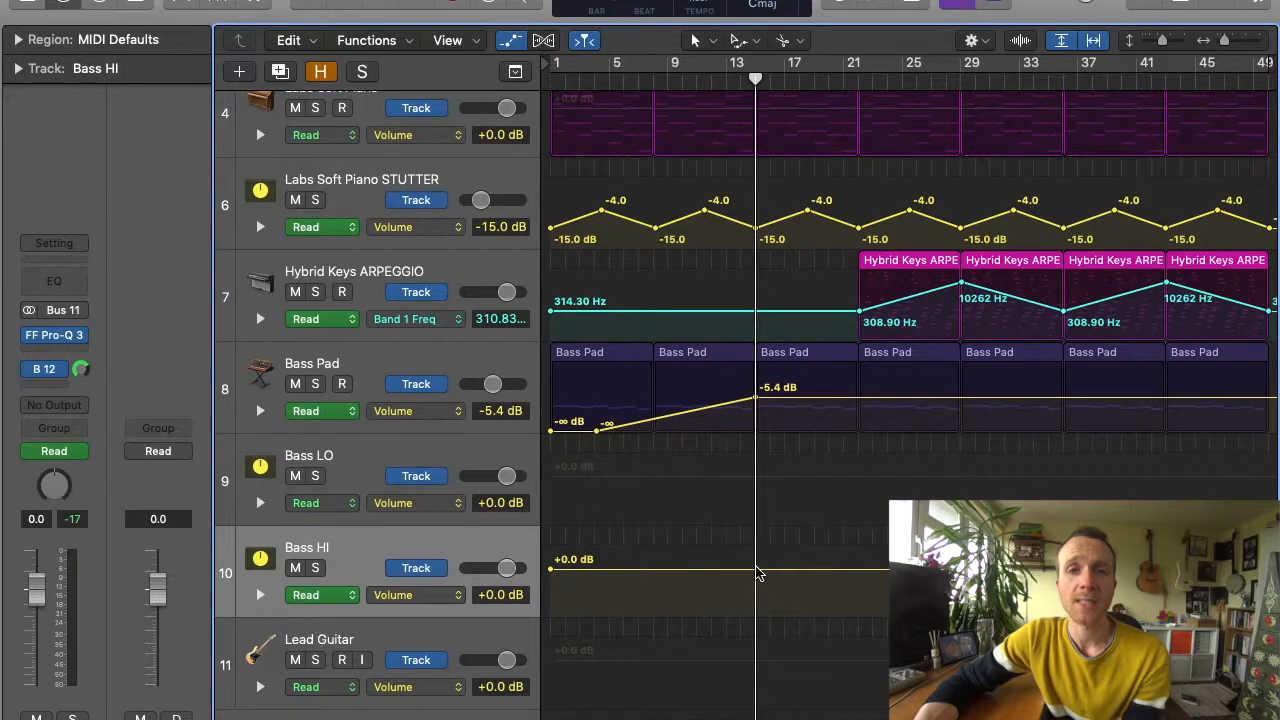
click(757, 570)
click(859, 570)
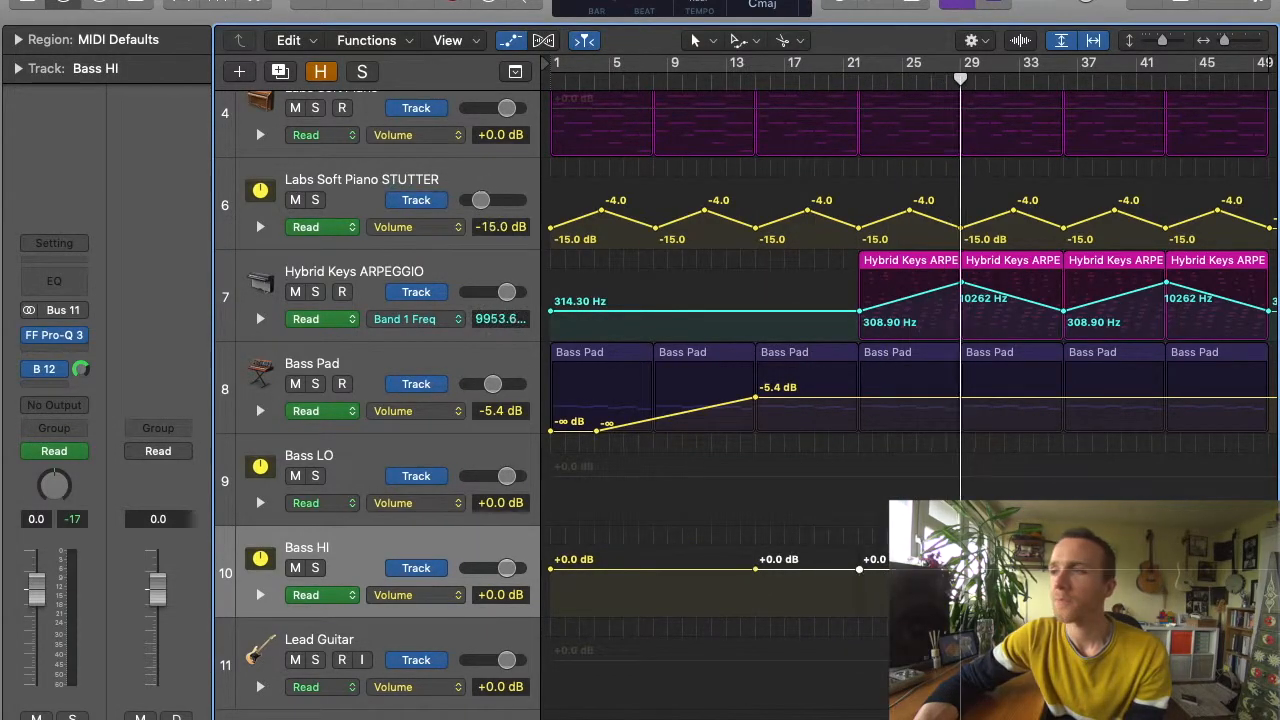
click(961, 570)
Add Bass LO volume automation points at the Bass Pad region boundaries and nudge the bar 22 point down slightly.
click(1064, 478)
click(1165, 478)
scroll(1168, 484, right, 3)
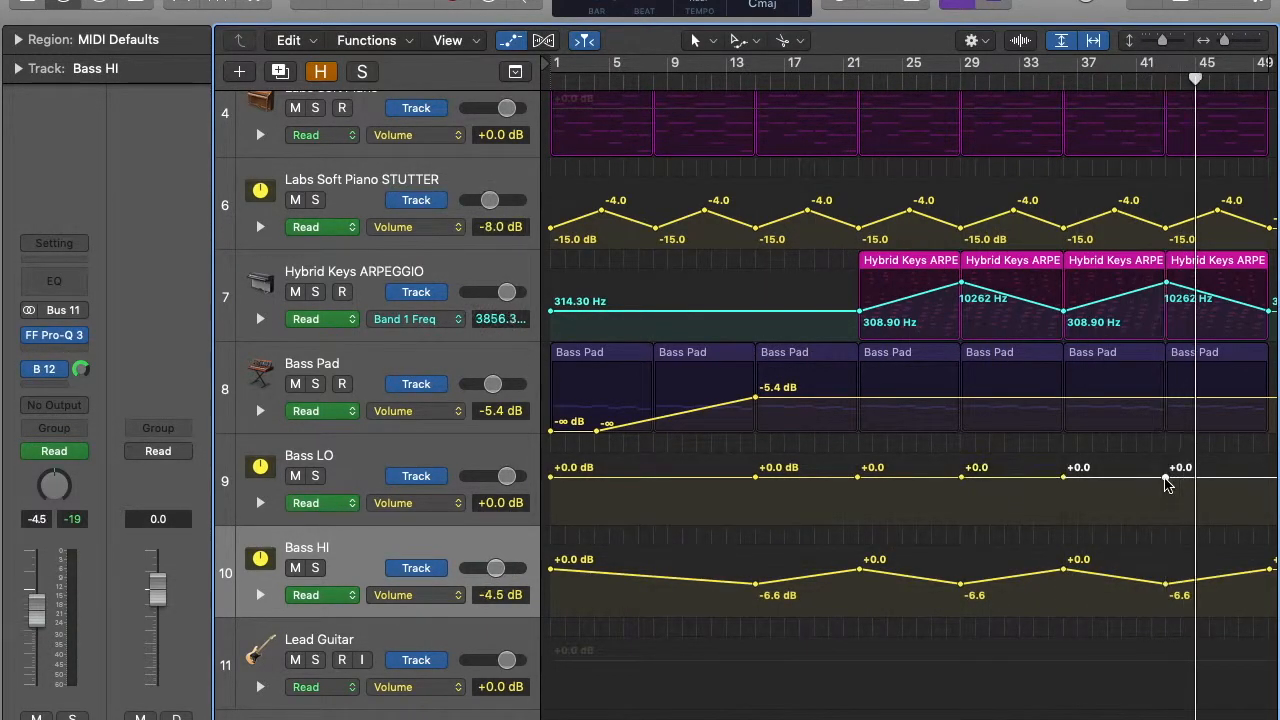
scroll(1197, 492, left, 3)
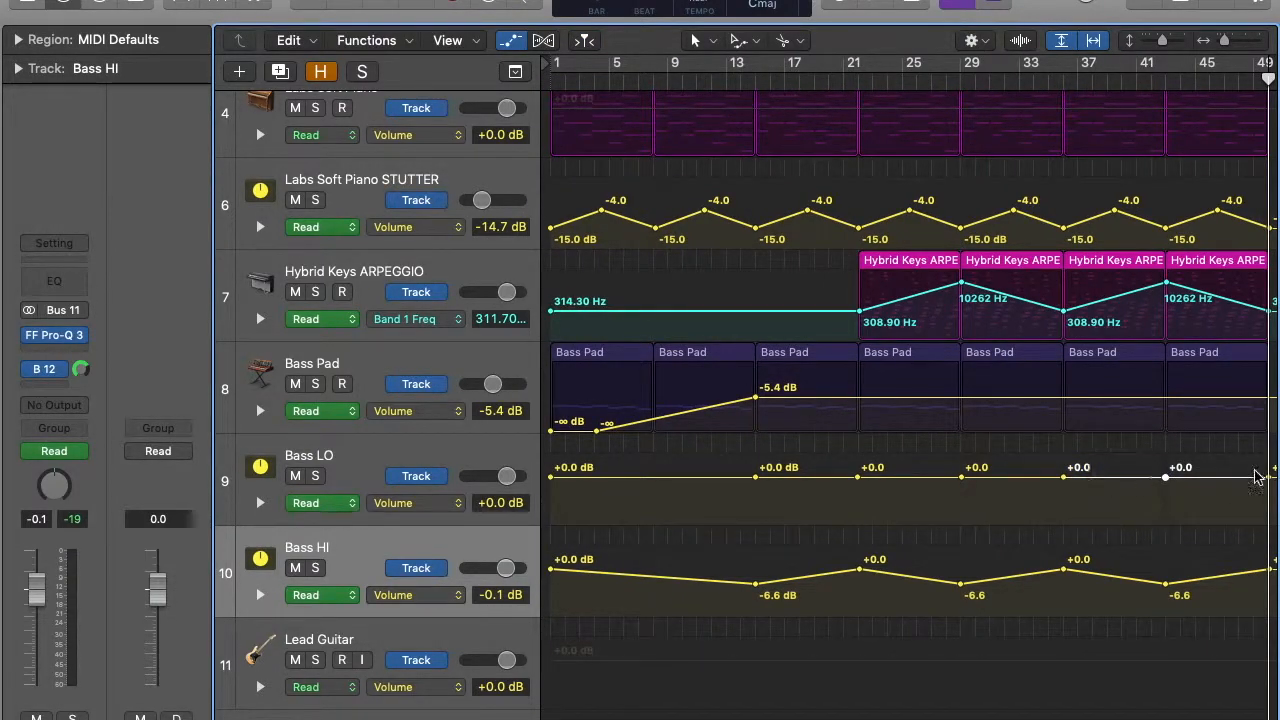
drag(857, 481, 857, 490)
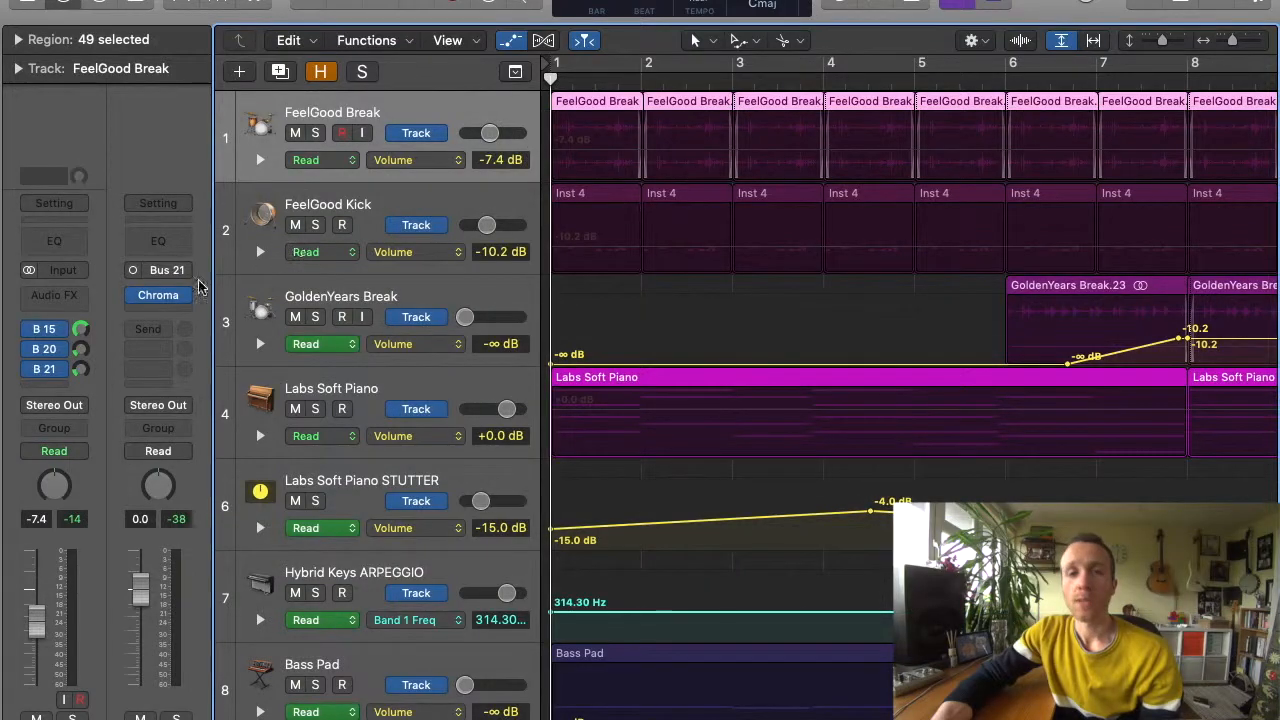
Set FeelGood Break's automation to Touch and start automating Send 3 to HUGE REVERB at the beginning of the track.
click(325, 160)
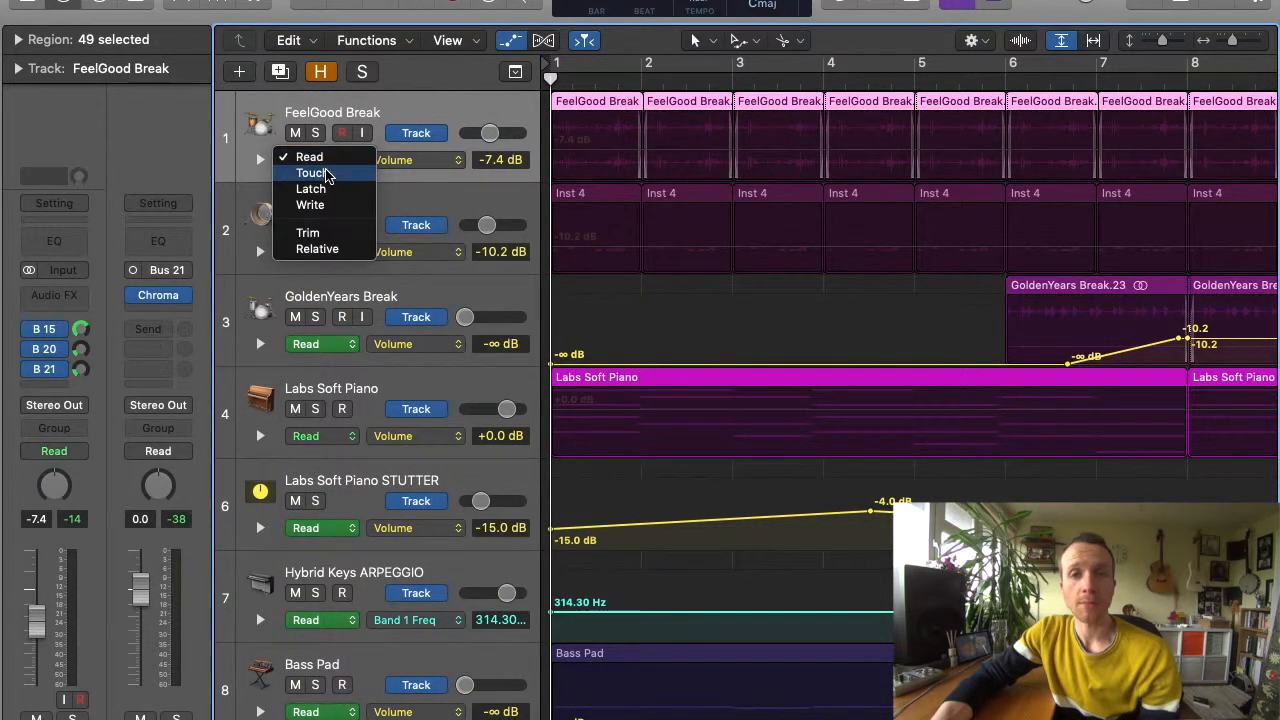
click(327, 175)
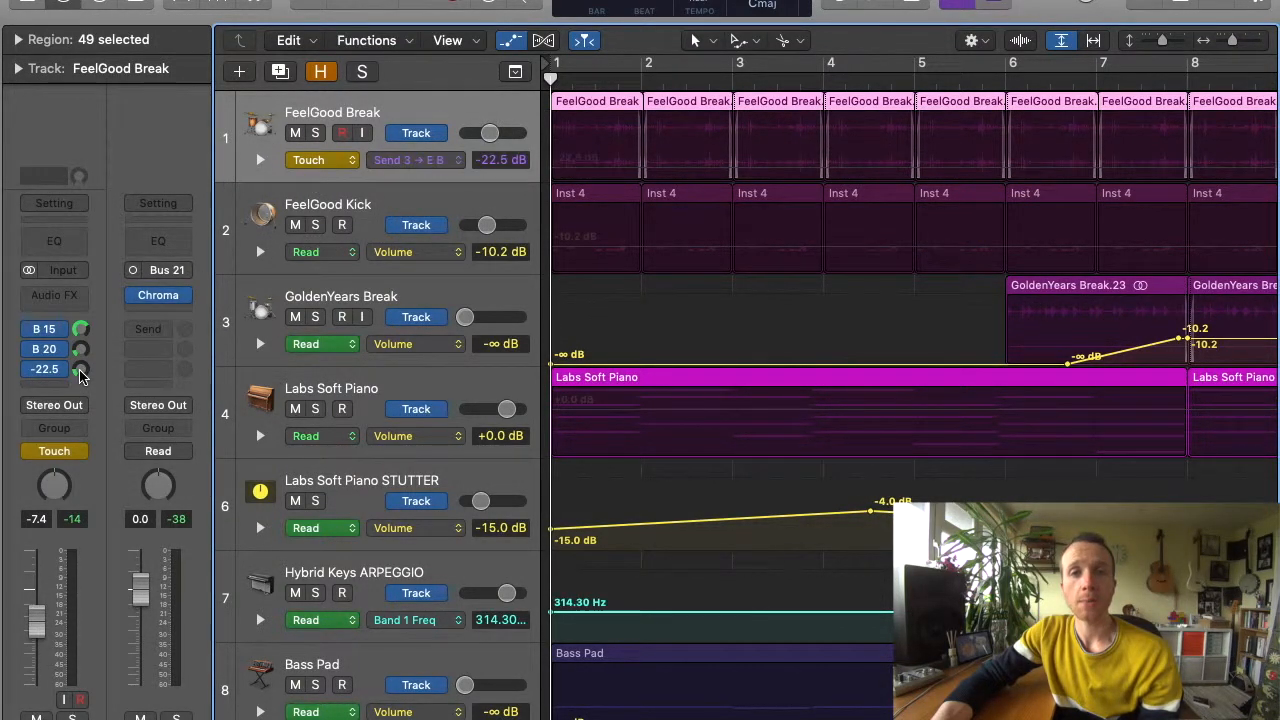
click(607, 175)
drag(552, 160, 551, 120)
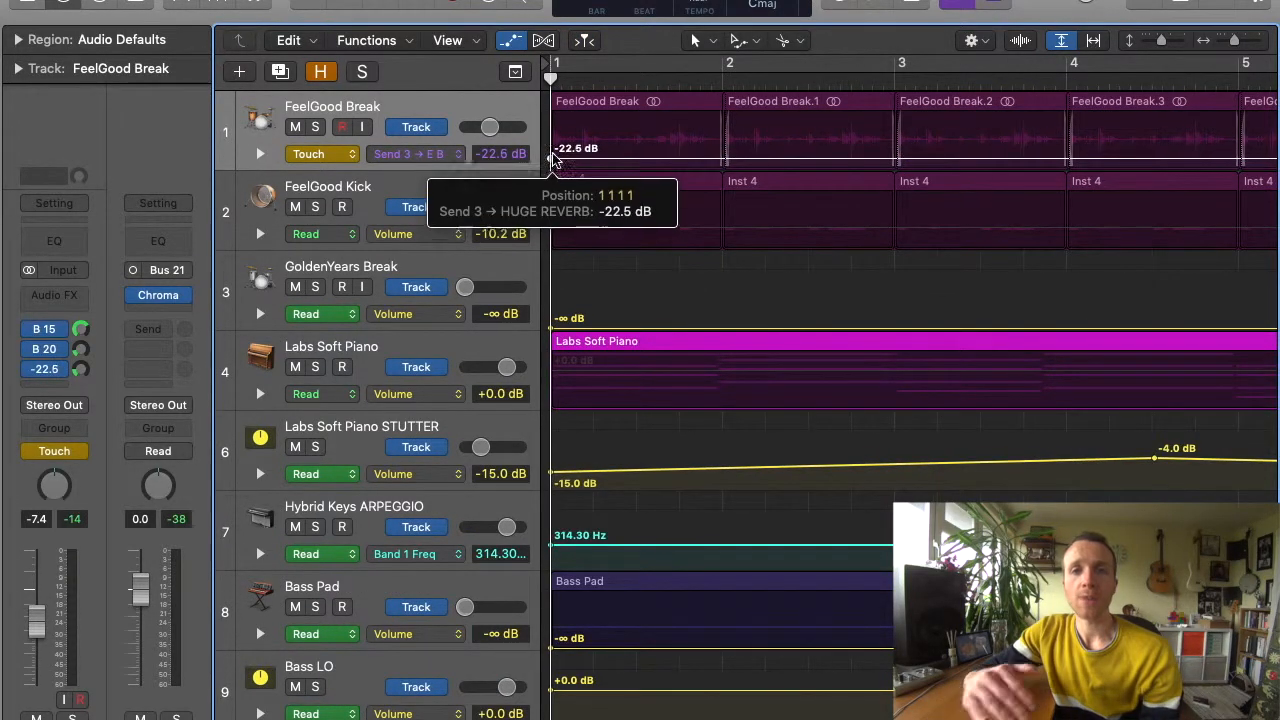
Shape FeelGood Break's HUGE REVERB send to peak at -7.5 dB near the end of bar 1, and audition it with solo on and off.
drag(722, 163, 694, 146)
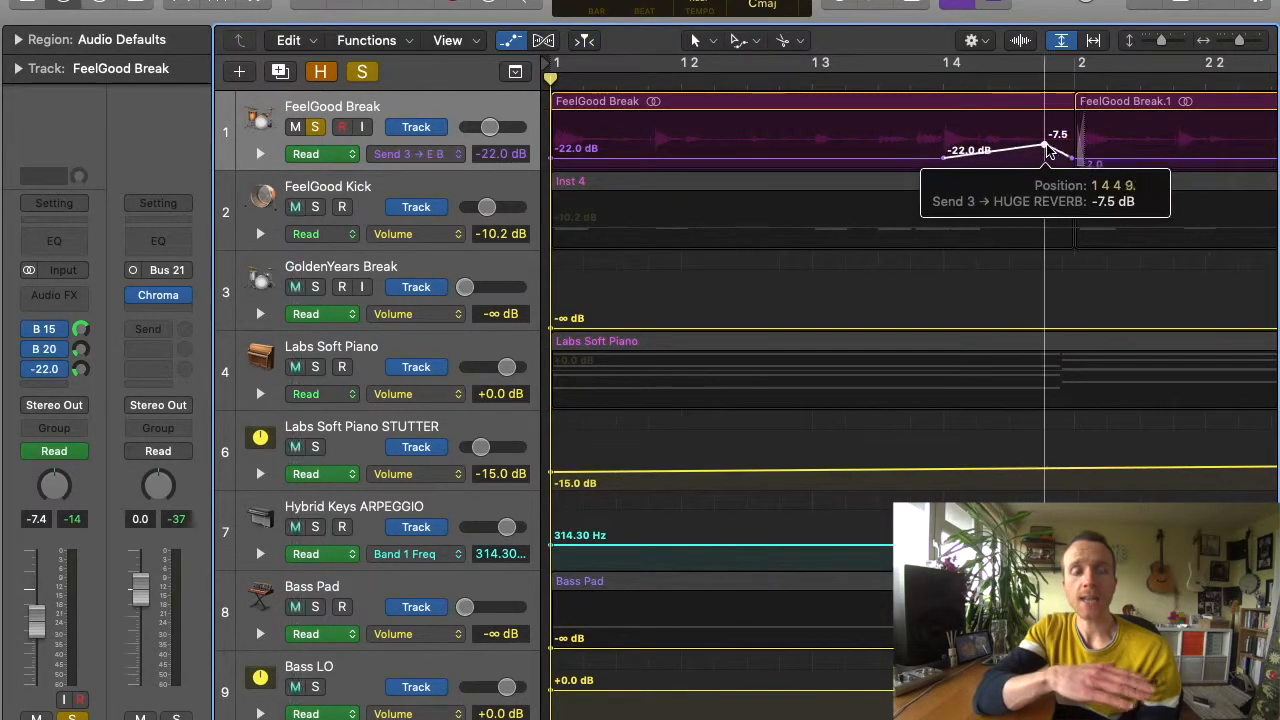
drag(1057, 138, 1057, 146)
key(space)
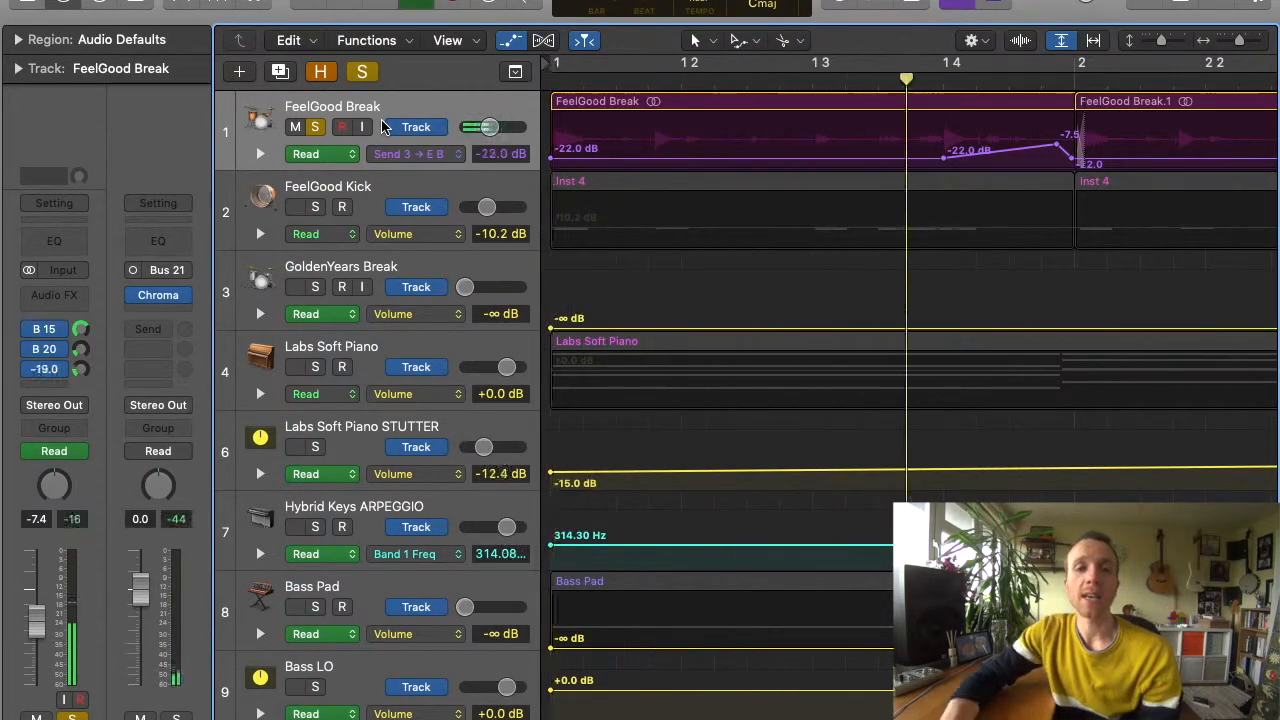
mouse_move(1057, 145)
mouse_down()
mouse_move(1057, 131)
mouse_move(1041, 146)
mouse_up()
key(space)
key(space)
key(space)
key(space)
click(315, 127)
key(space)
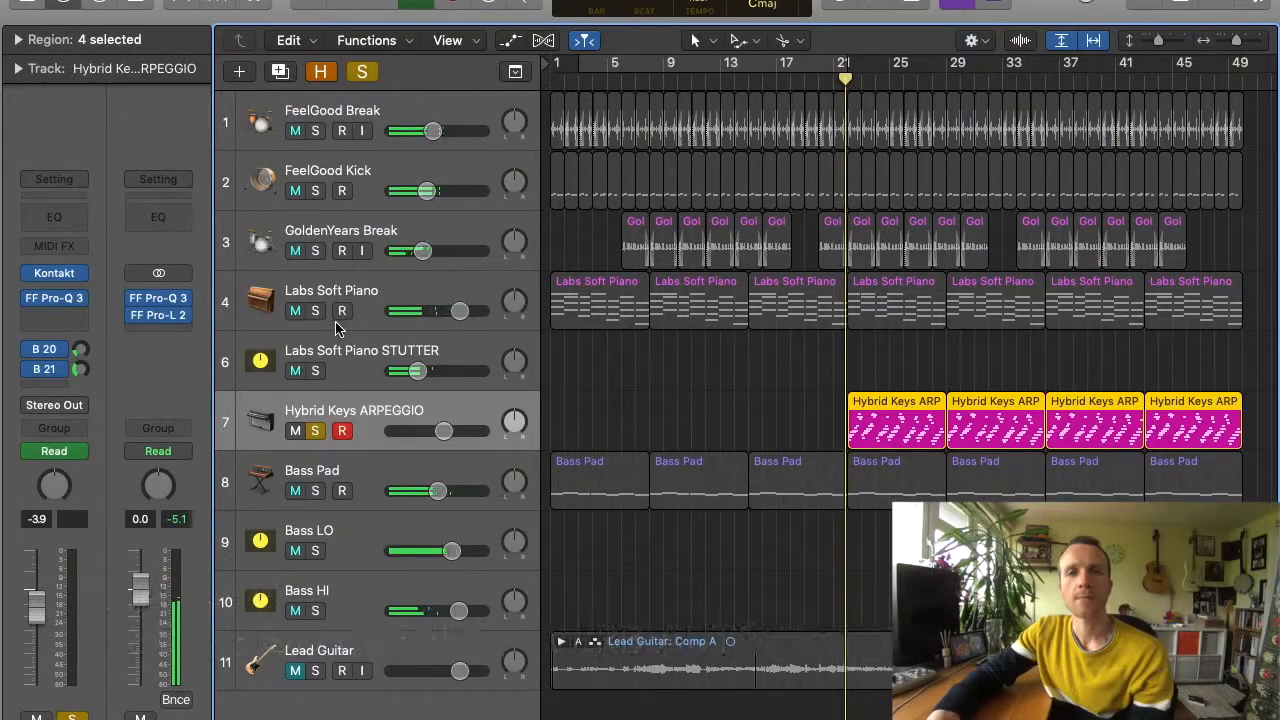
Solo Labs Soft Piano alongside Hybrid Keys ARPEGGIO and insert a Vintage Tube EQ before the arpeggio's Pro-Q 3.
click(315, 311)
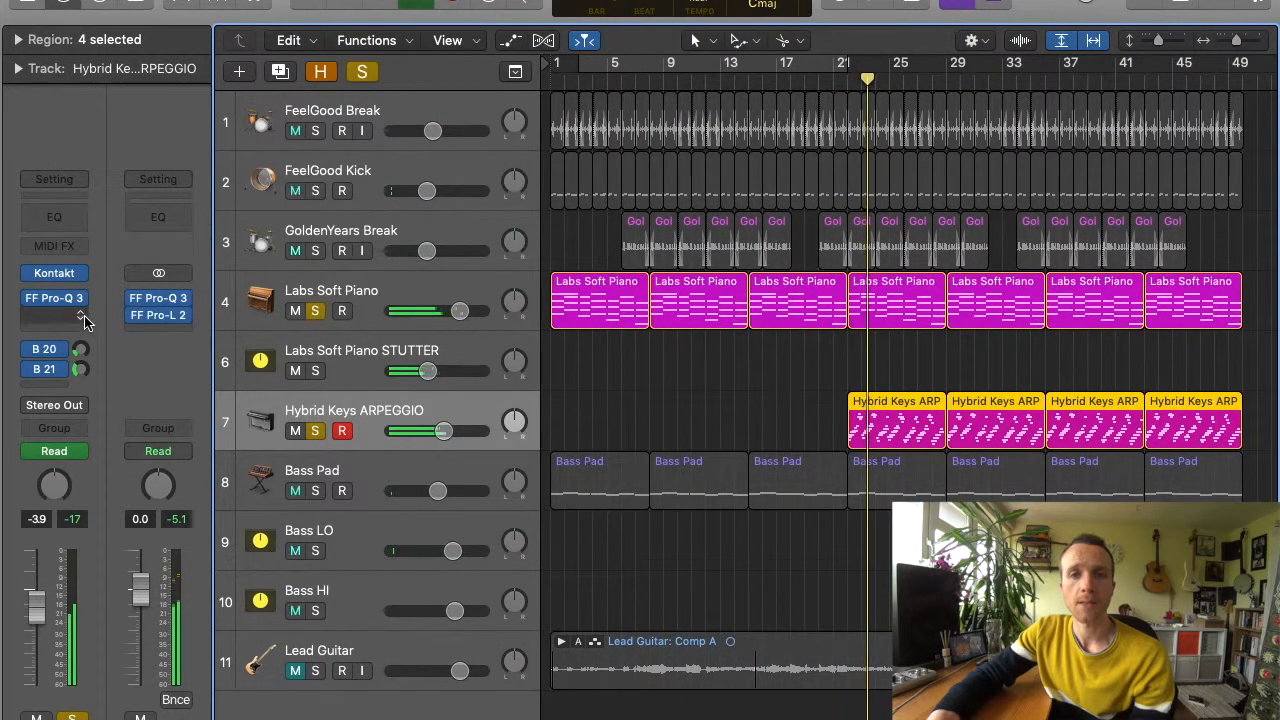
mouse_move(57, 305)
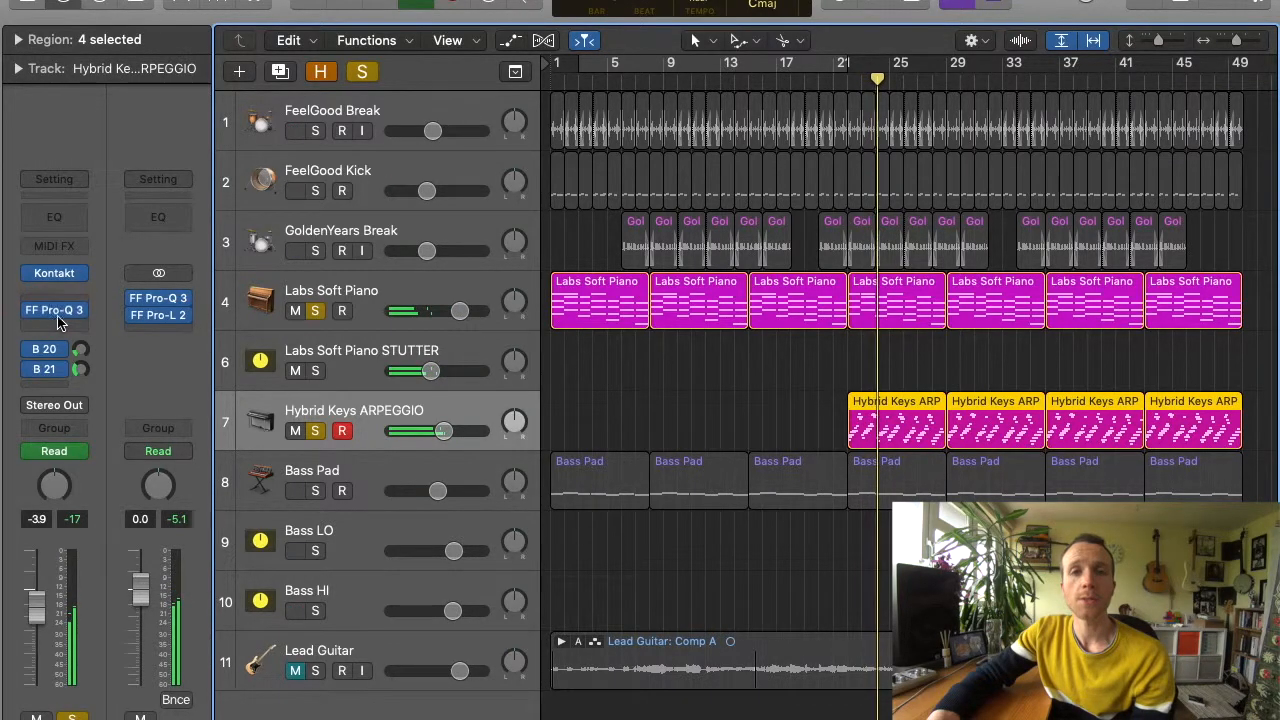
click(84, 318)
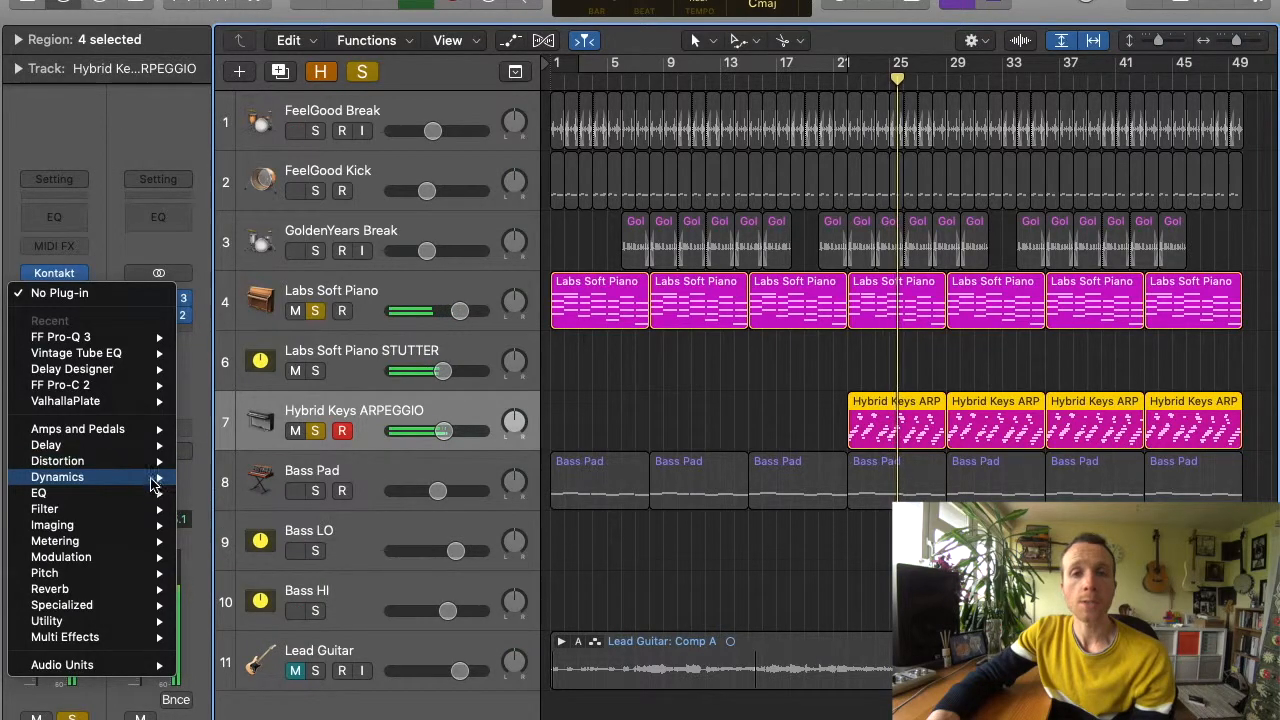
mouse_move(156, 492)
mouse_move(260, 562)
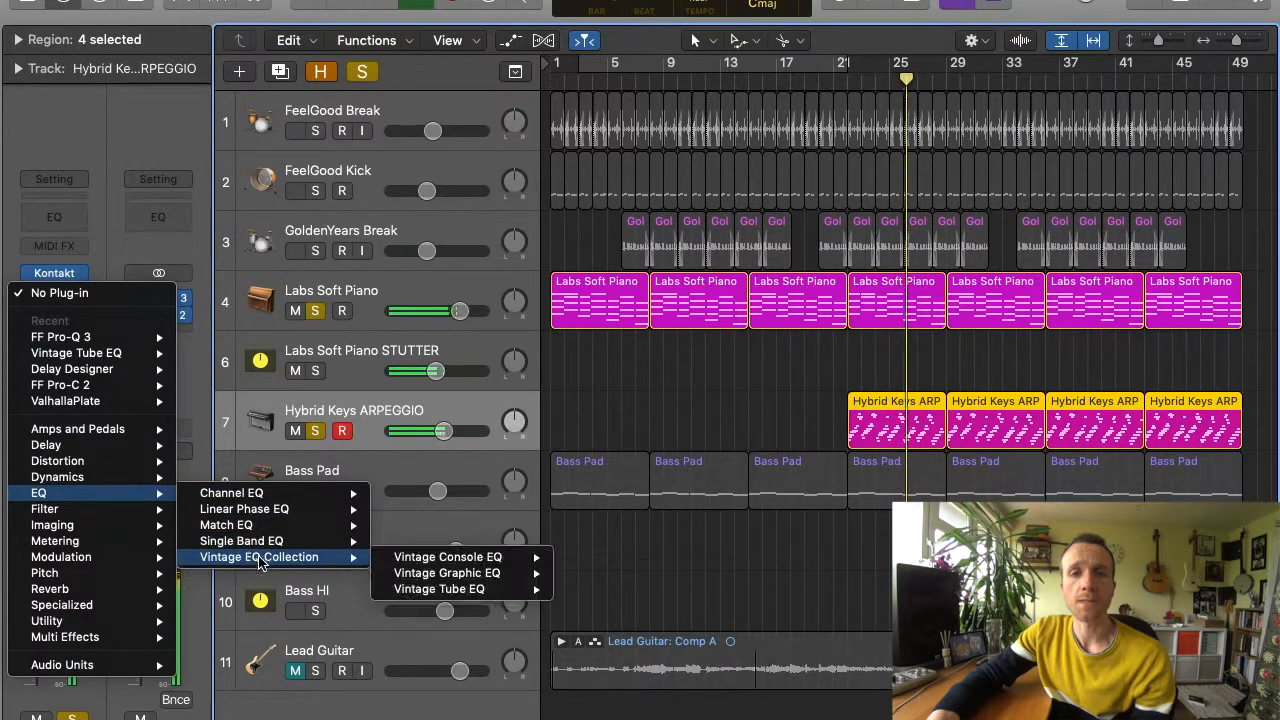
click(421, 590)
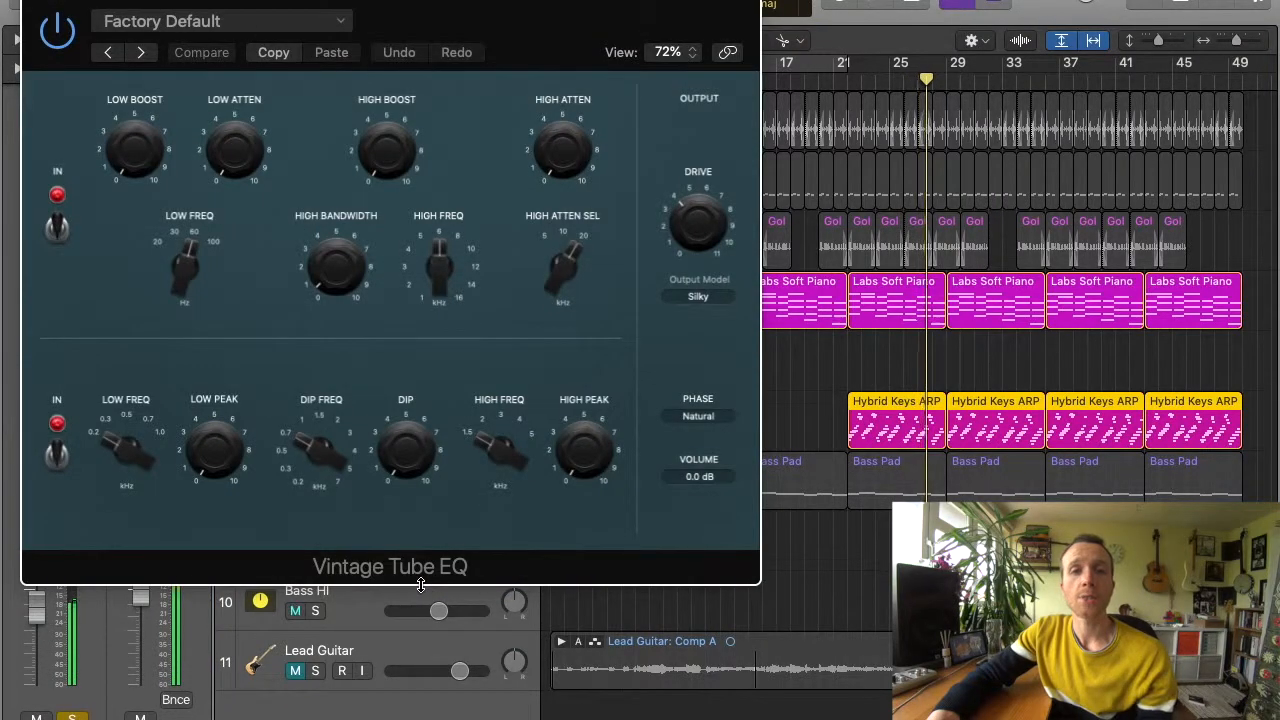
Load the Piano - Mix Ready preset in the Vintage Tube EQ, unsolo Labs Soft Piano, and raise the drive to maximum.
click(190, 25)
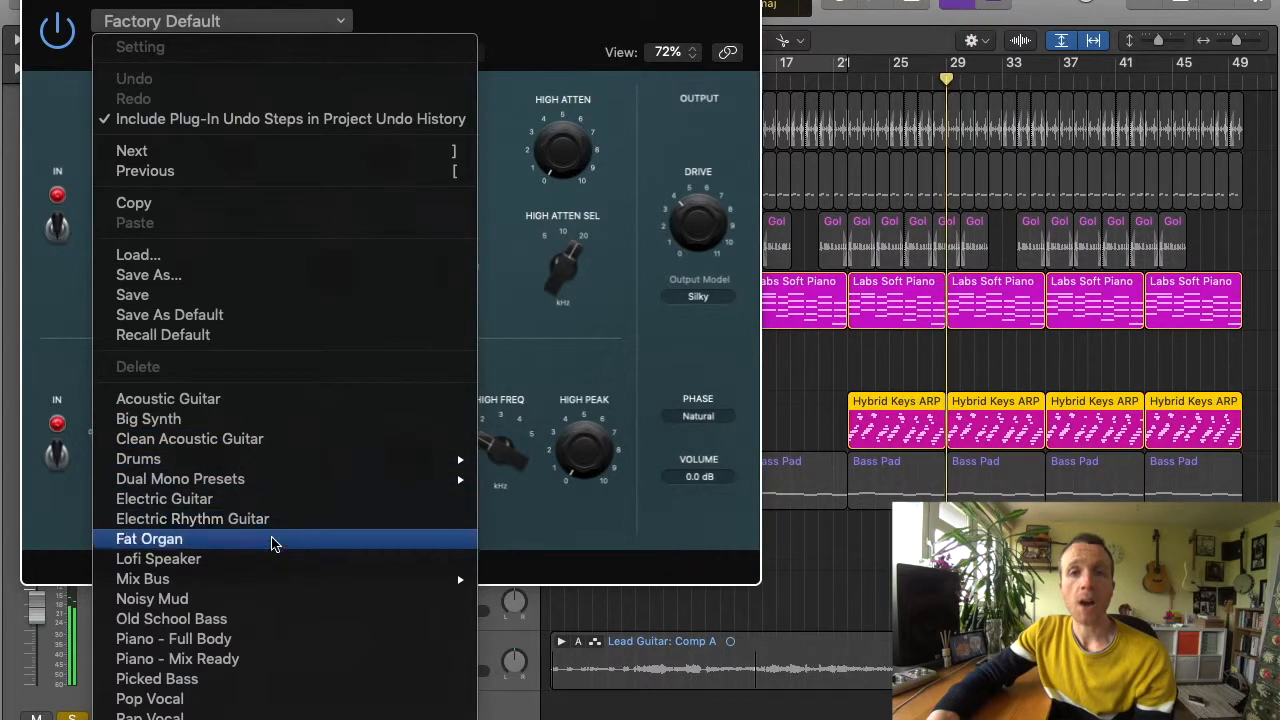
scroll(287, 581, down, 1)
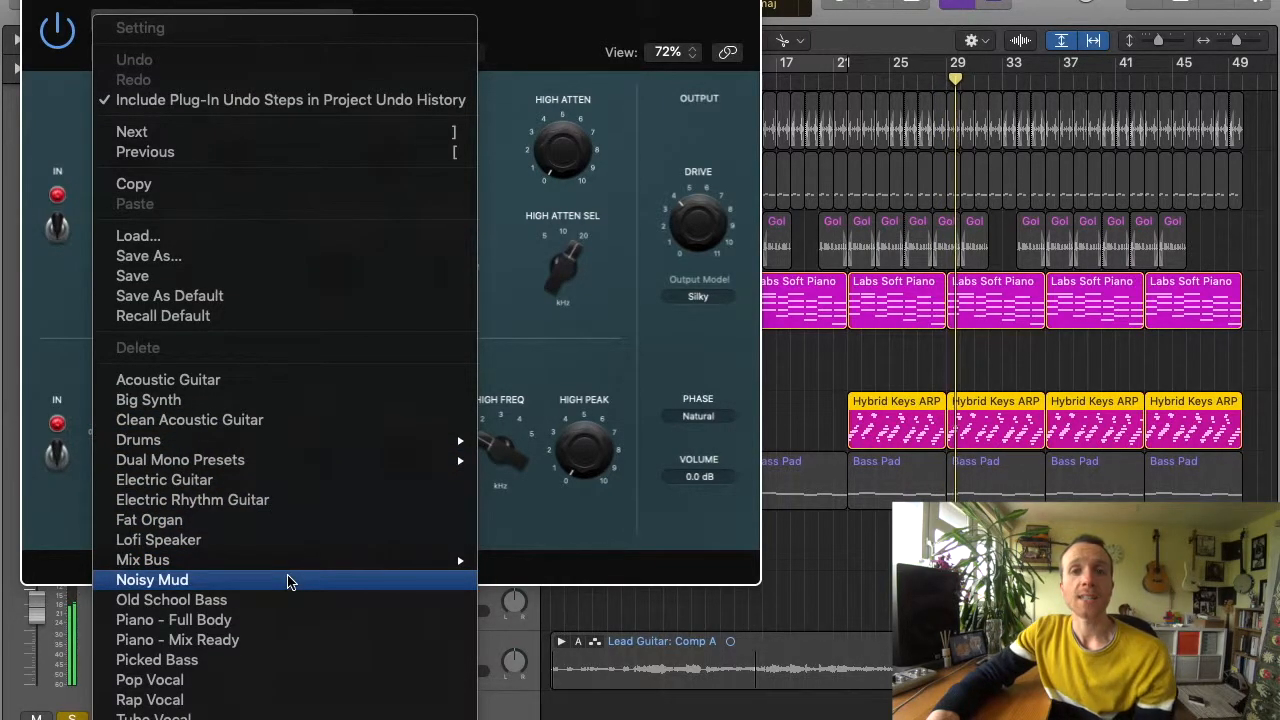
click(274, 639)
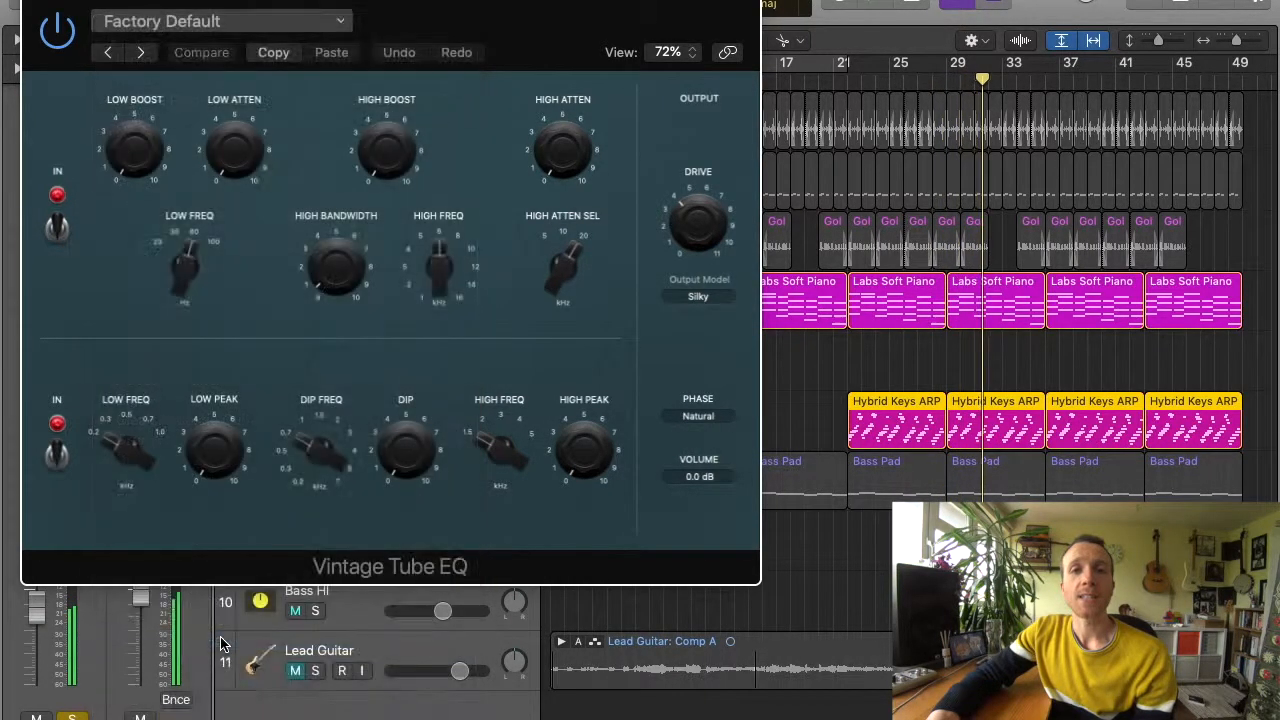
drag(443, 18, 777, 104)
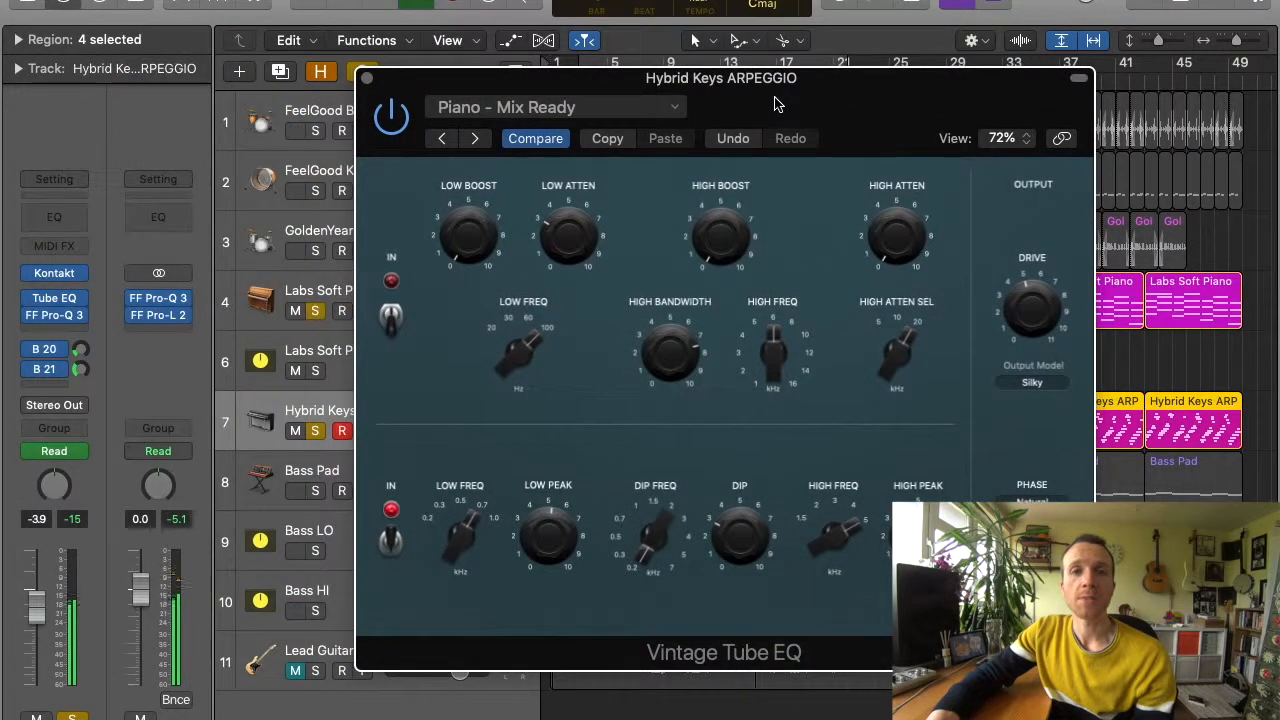
click(316, 311)
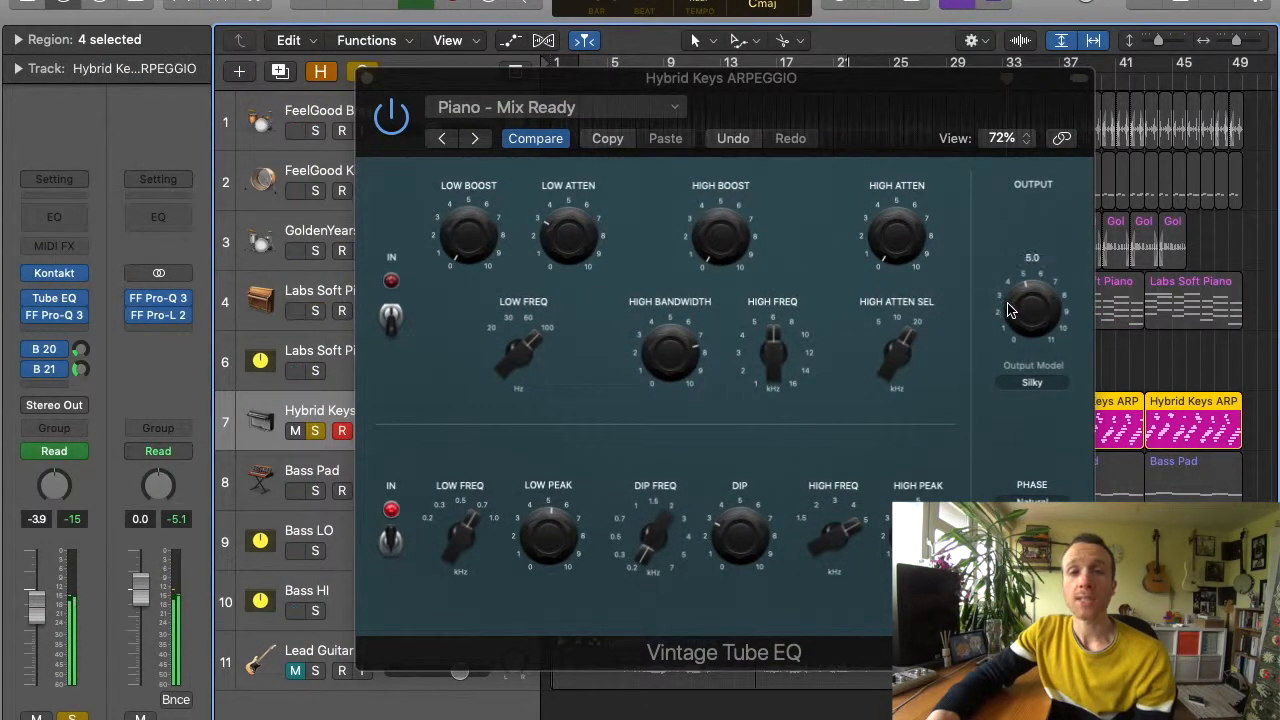
drag(1008, 310, 968, 97)
Compare Hybrid Keys ARPEGGIO with the Vintage Tube EQ bypassed and enabled, both alone and with Labs Soft Piano soloed.
mouse_move(30, 305)
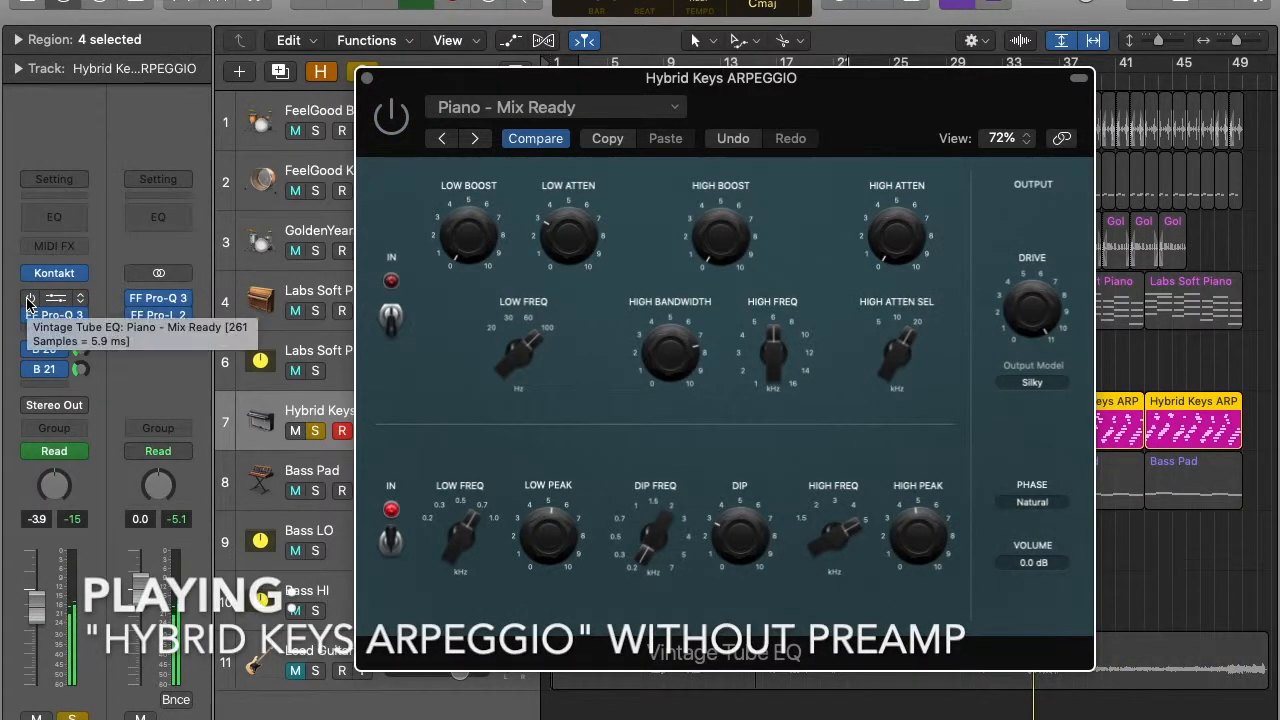
click(29, 300)
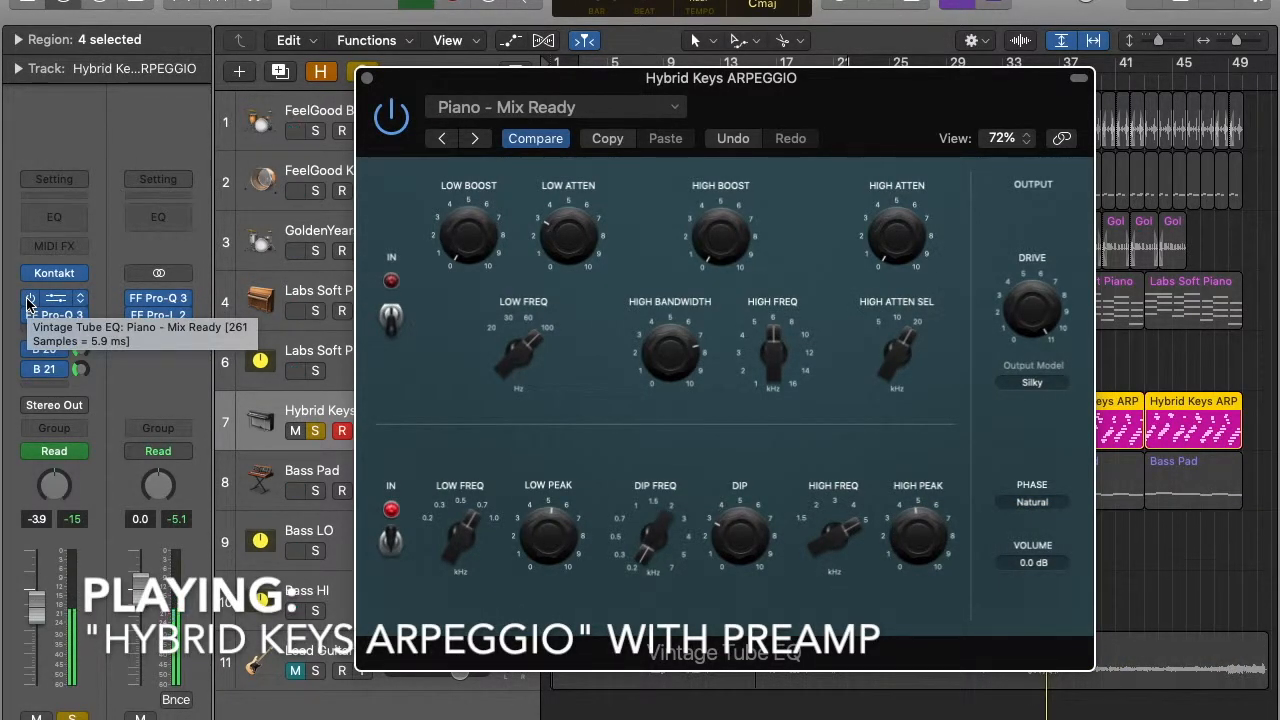
click(315, 311)
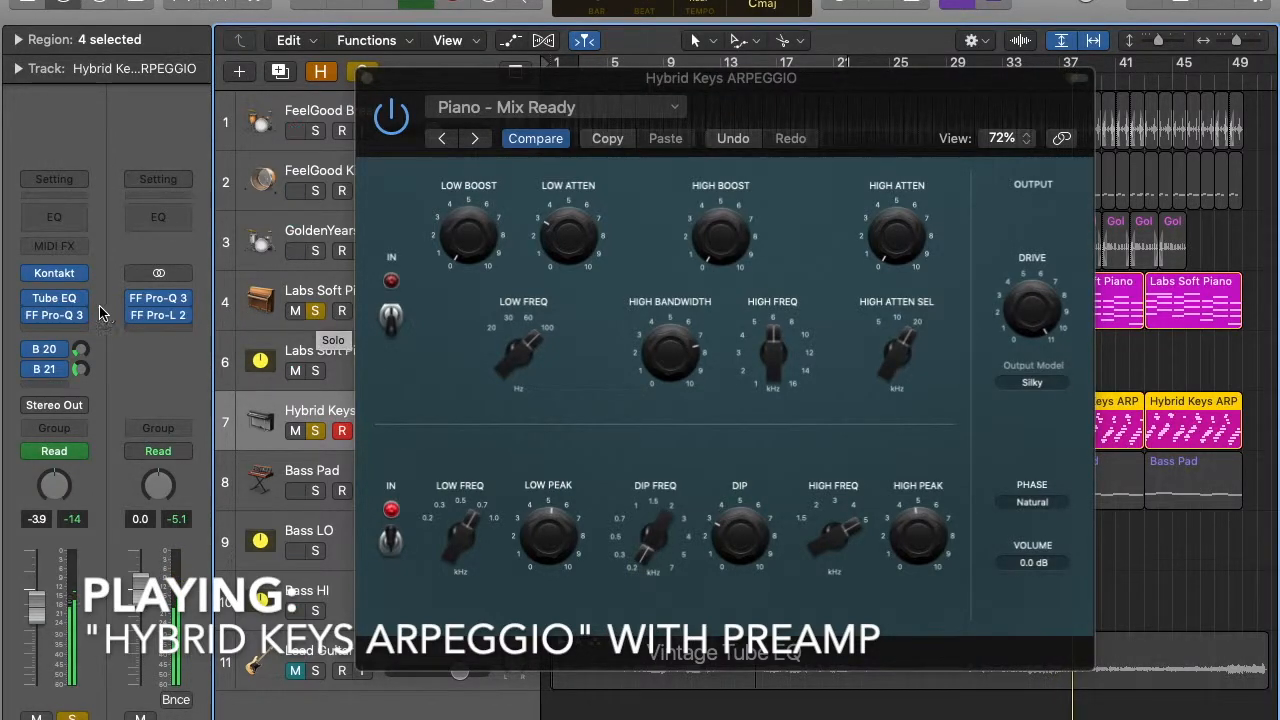
mouse_move(40, 308)
click(29, 301)
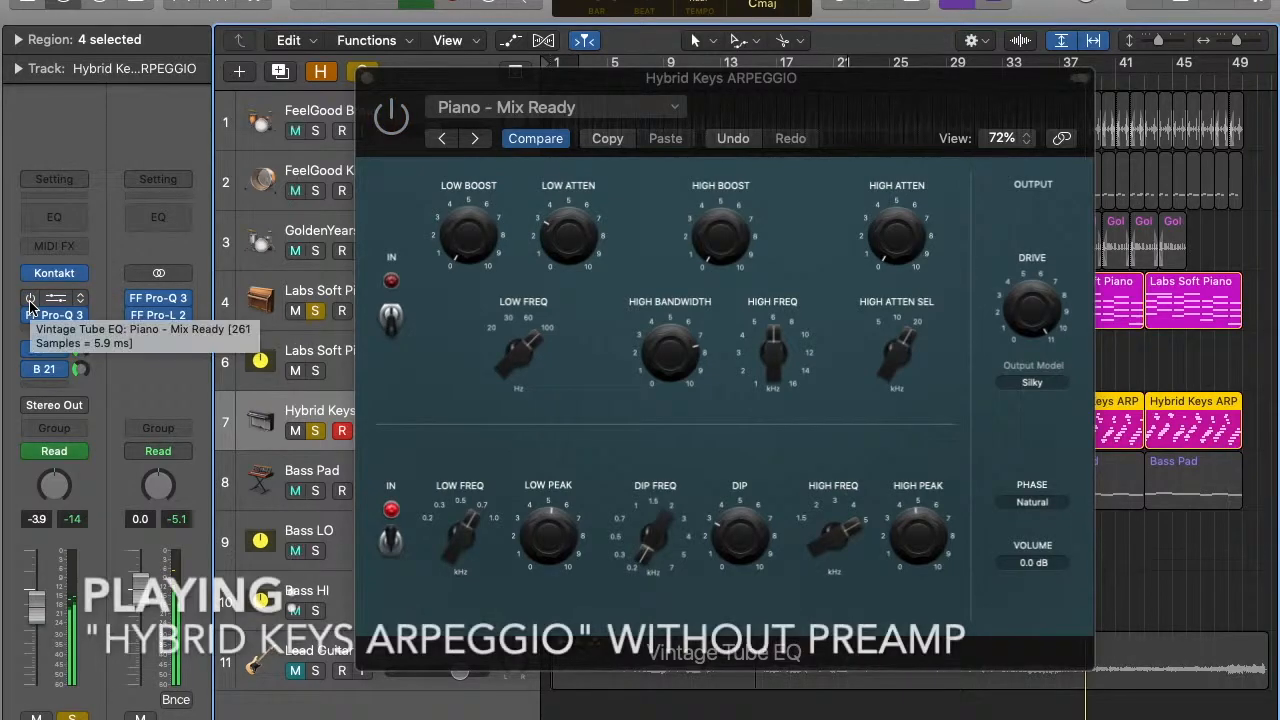
click(29, 301)
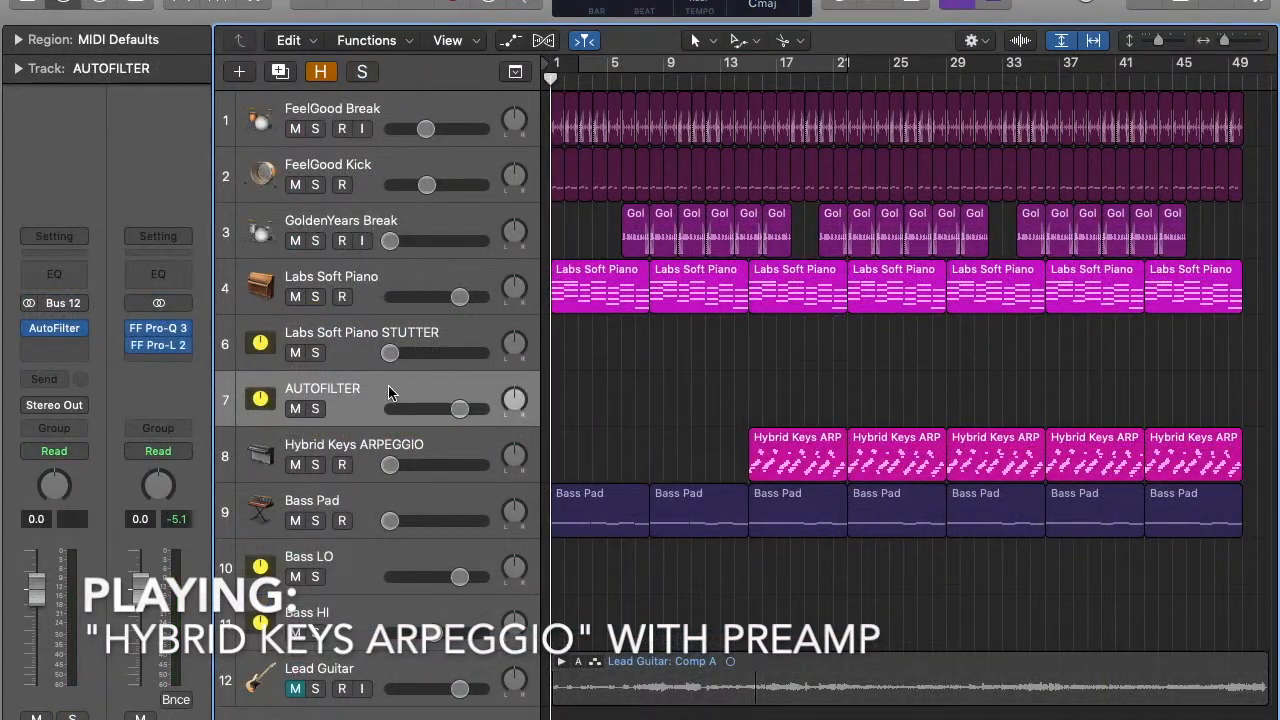
Show track automation, set AUTOFILTER's automation mode to Touch, and bring up the AutoFilter plug-in's Resonance as its automation parameter.
key(a)
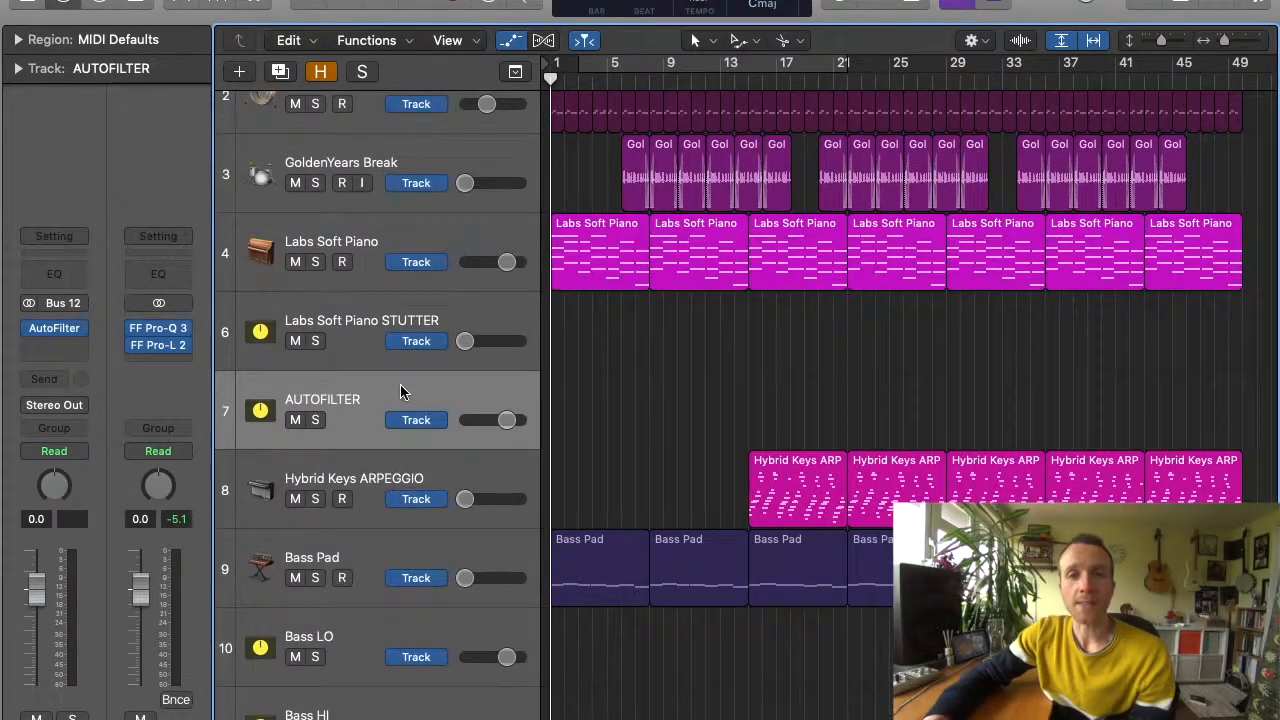
click(343, 445)
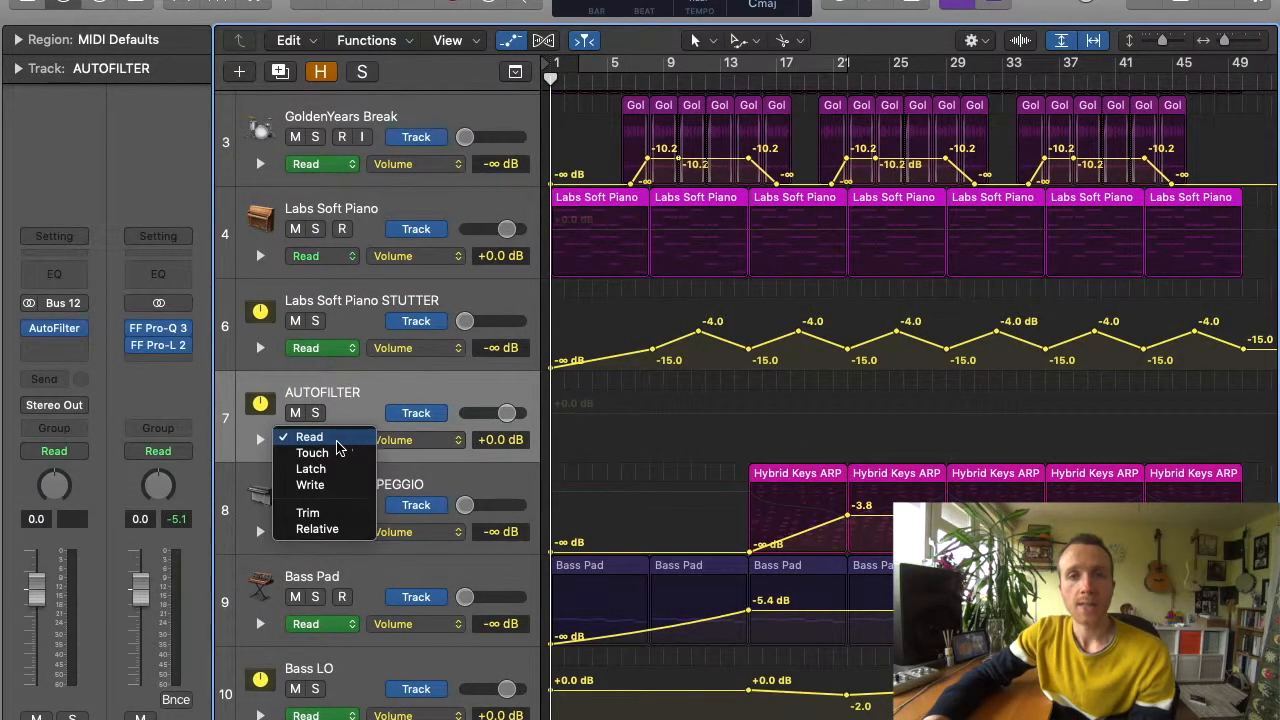
click(334, 452)
click(57, 336)
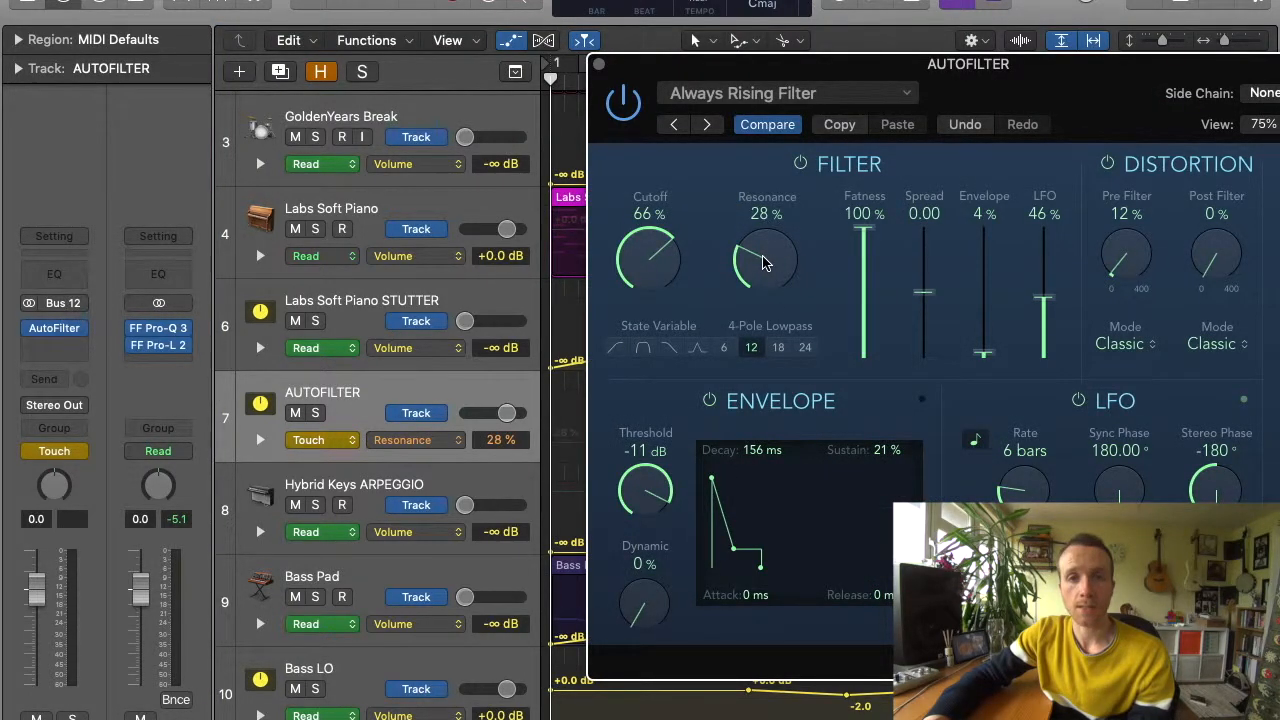
click(600, 66)
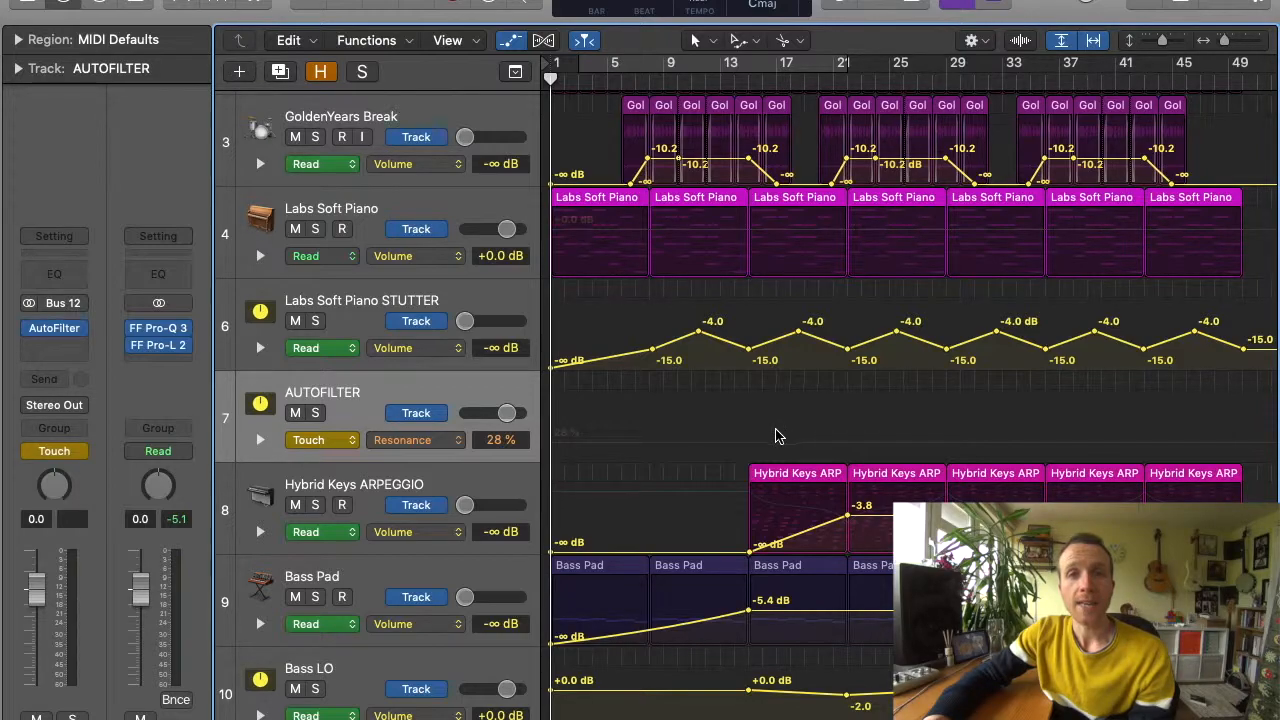
Add Resonance automation points on AUTOFILTER from about bar 22 to the song's end, and raise the last one to 50%.
click(850, 443)
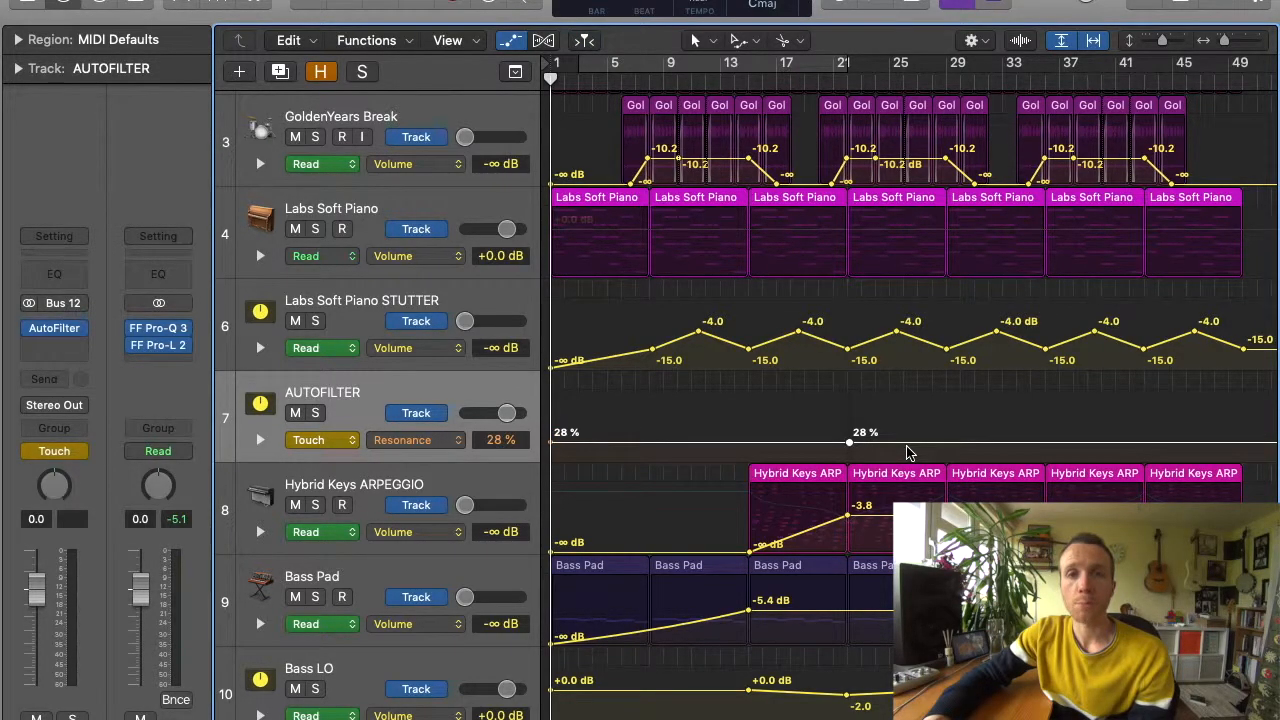
key(space)
click(948, 443)
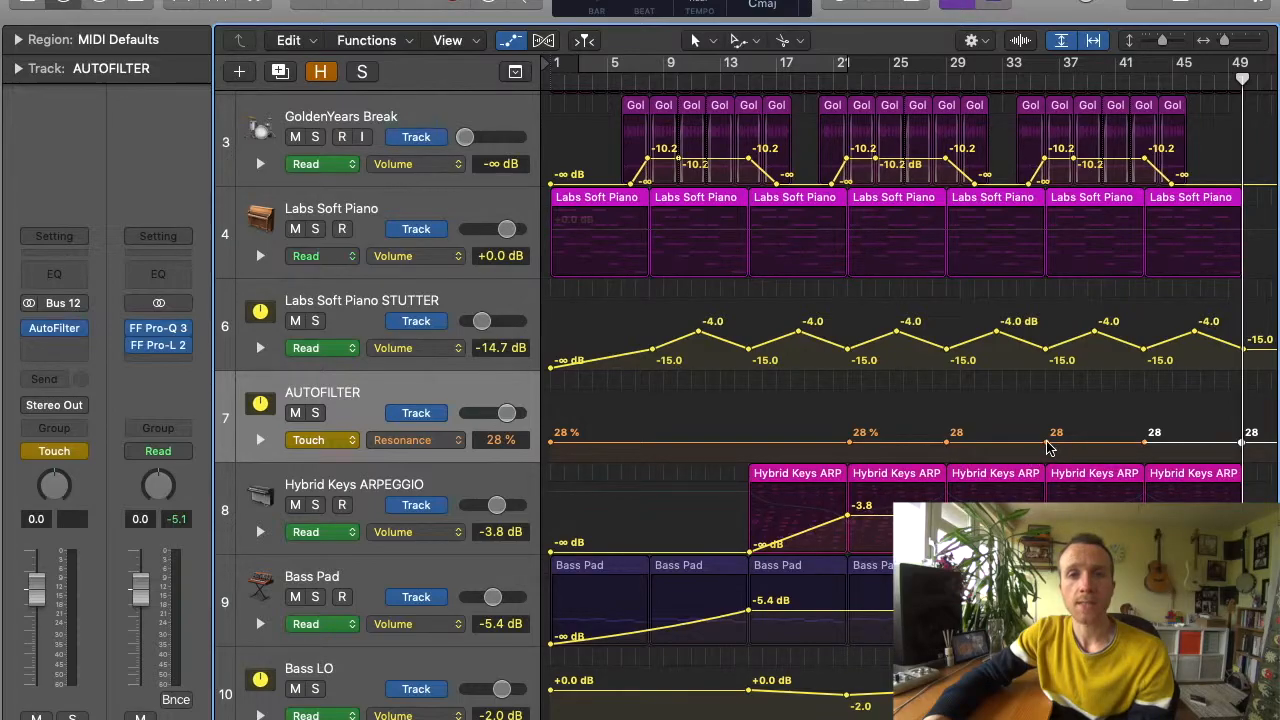
drag(1240, 443, 1232, 402)
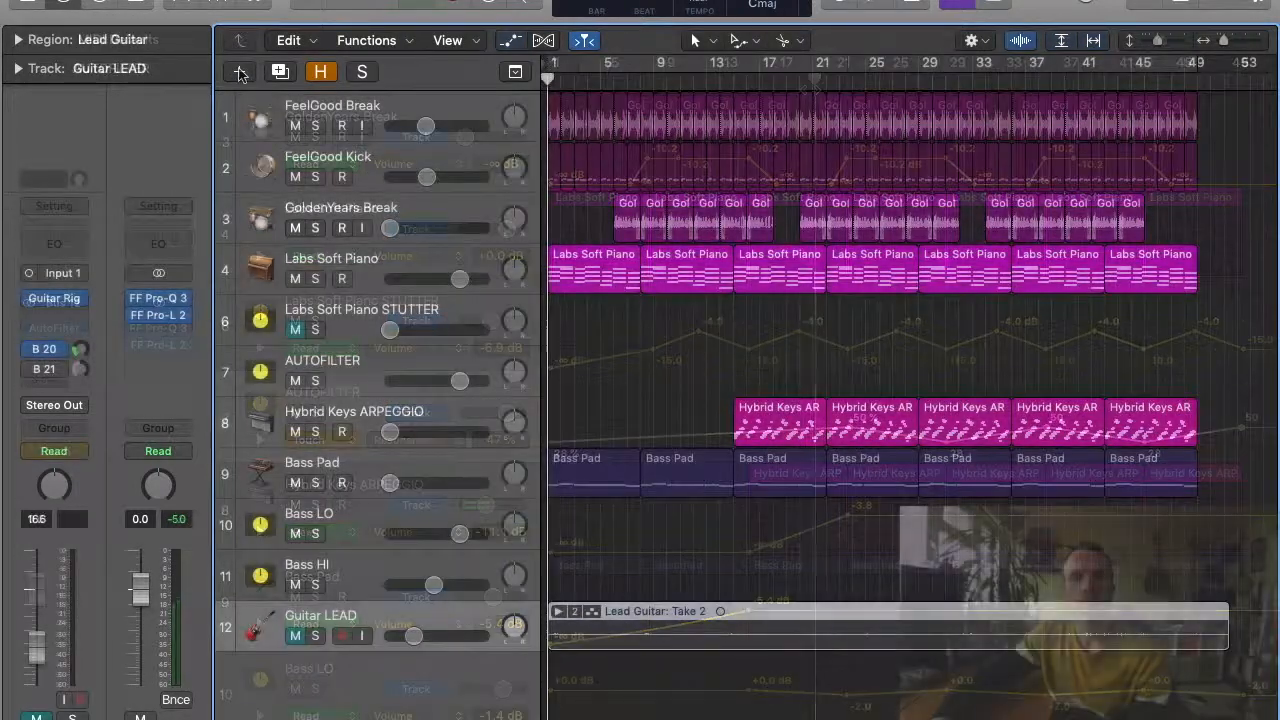
Create one audio track with Input 1 as its input and turn on input monitoring for it.
key(alt+super+n)
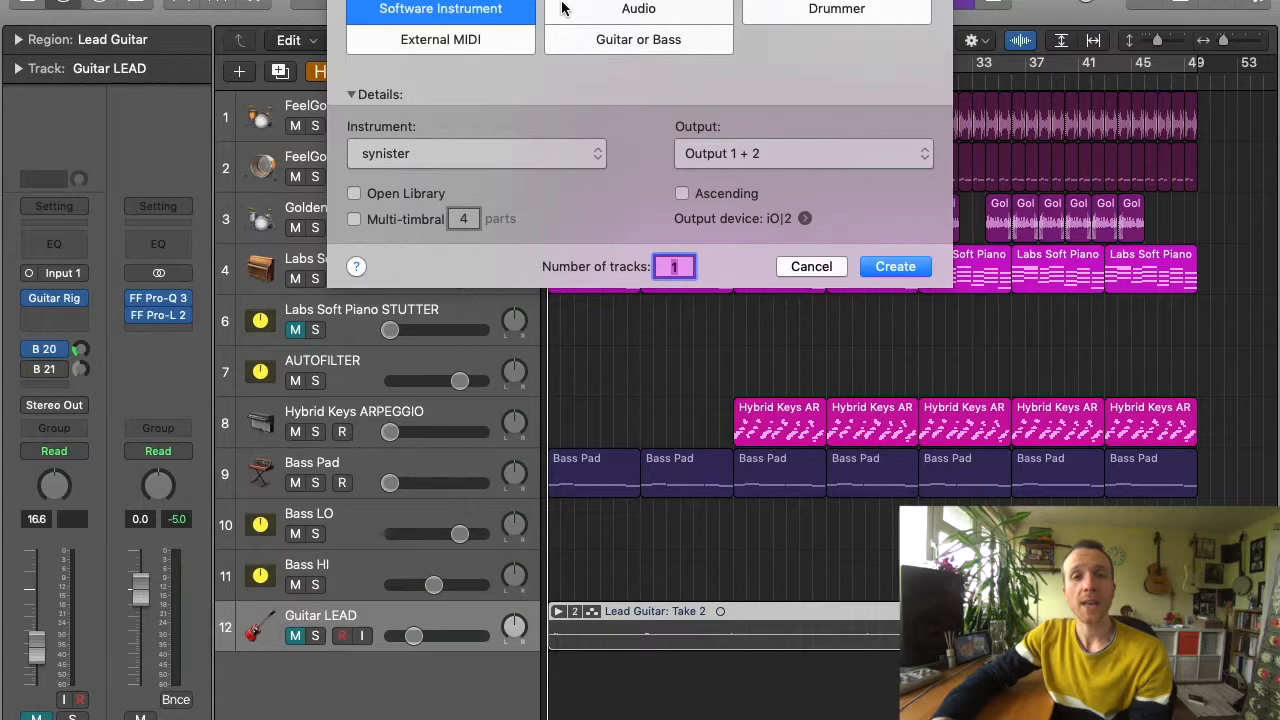
click(592, 8)
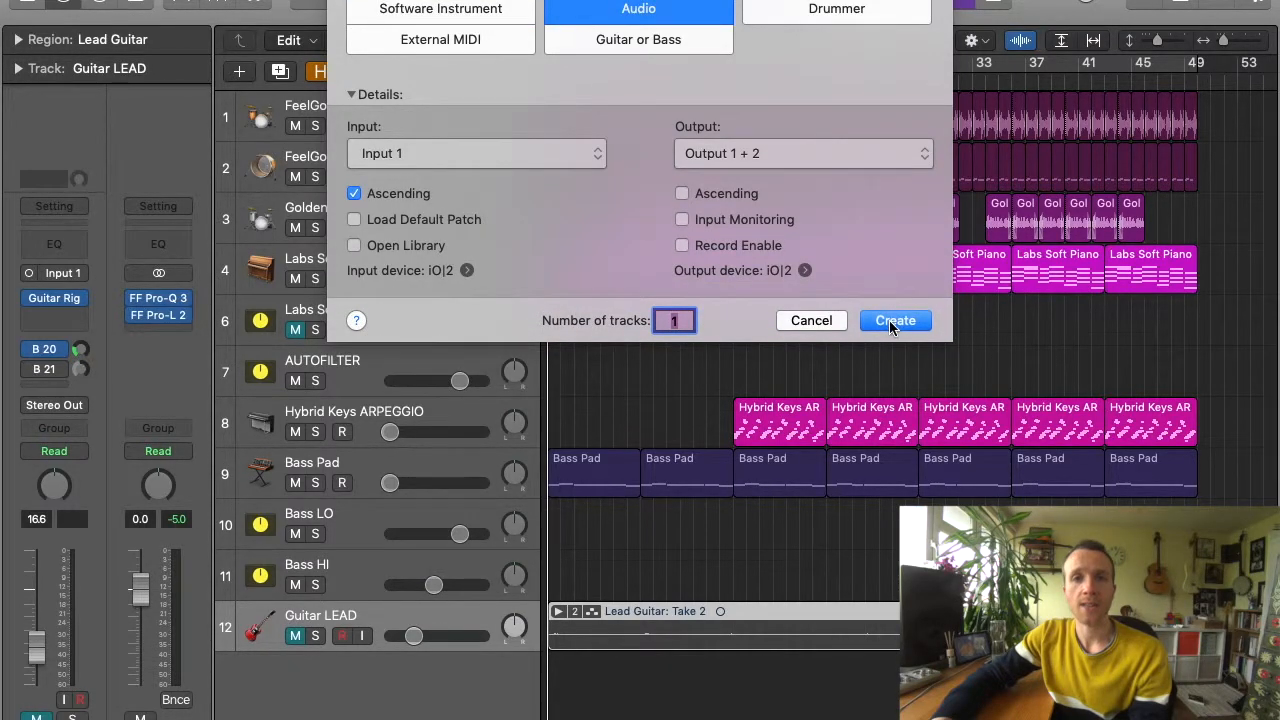
click(893, 320)
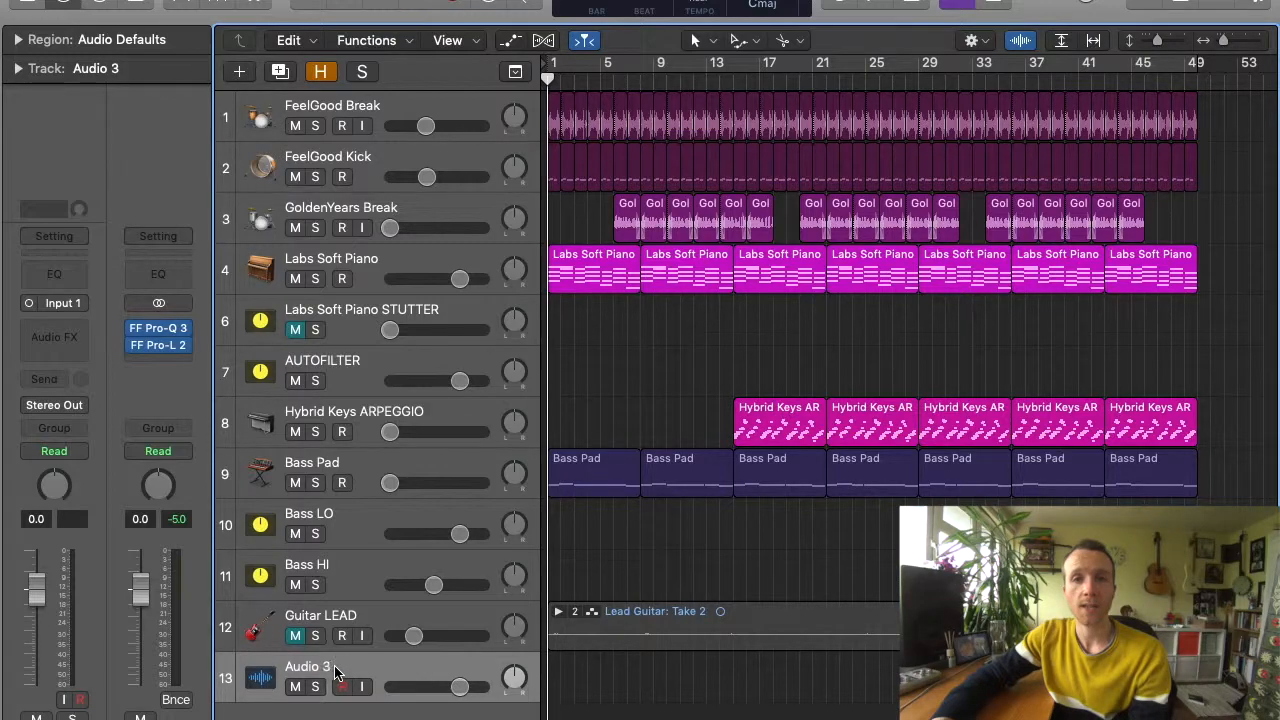
click(363, 687)
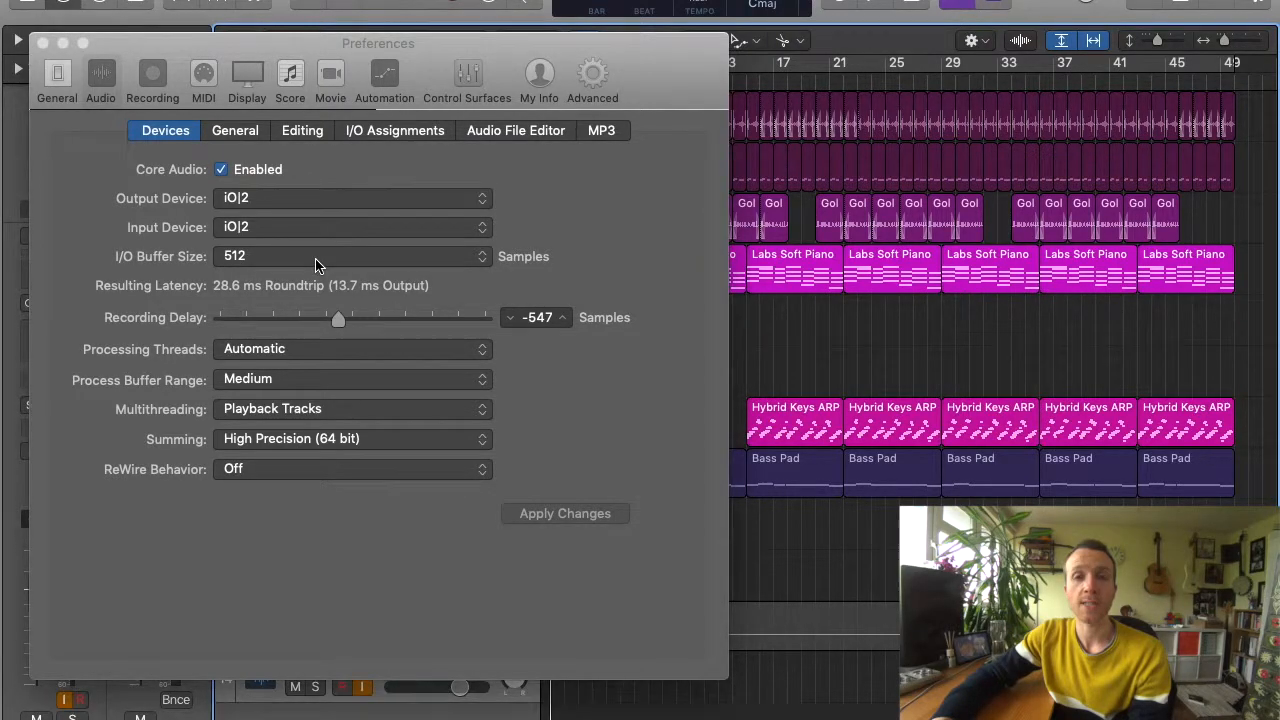
Set the audio I/O buffer size to 128 samples and apply the change.
click(315, 264)
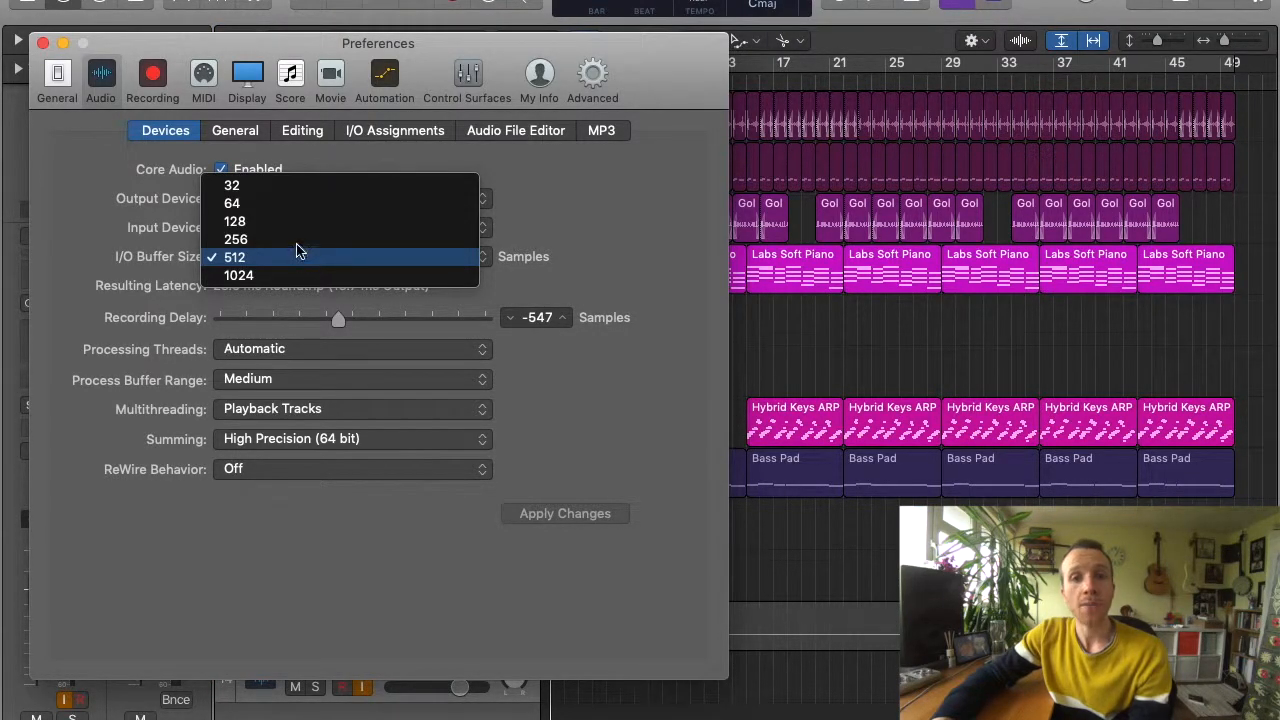
click(278, 225)
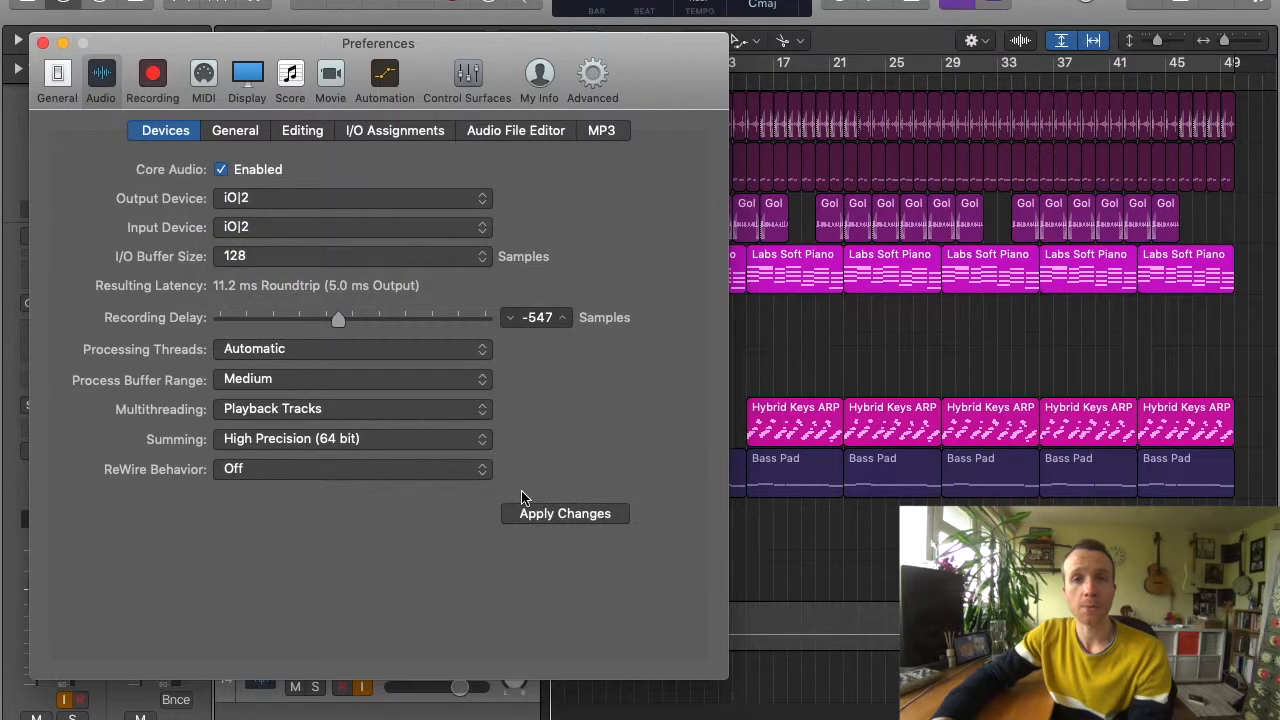
click(545, 514)
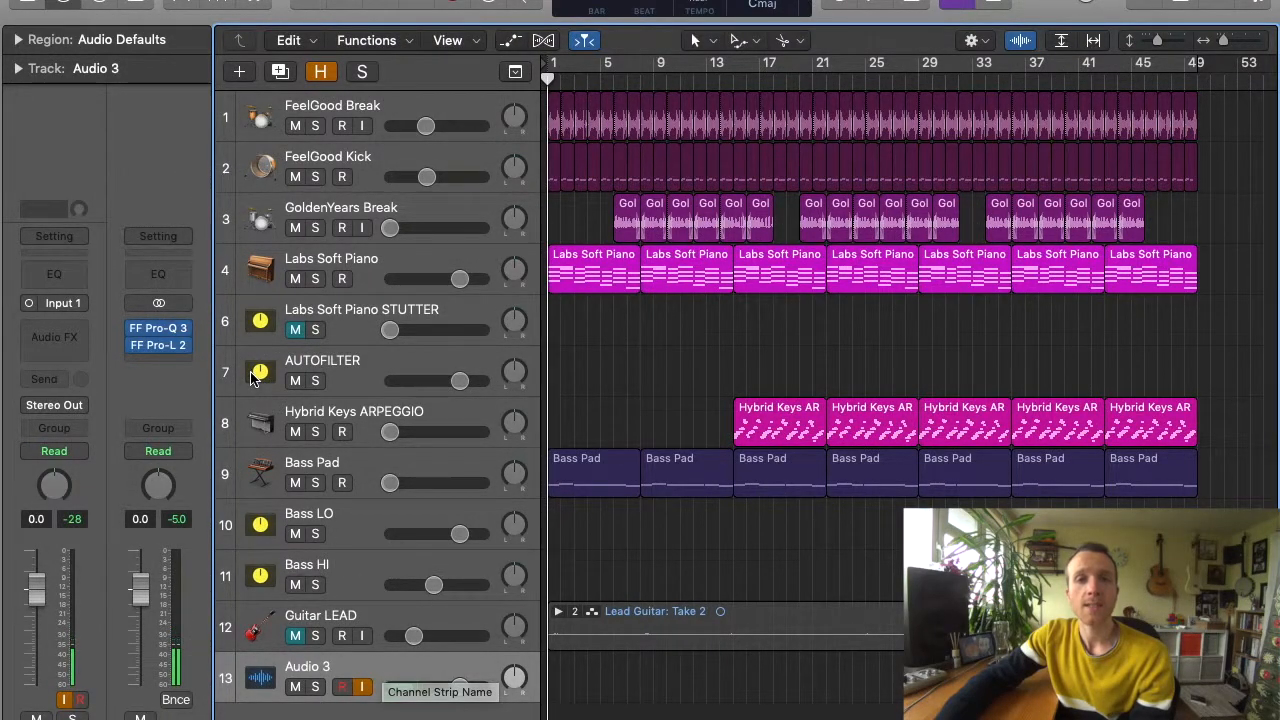
Insert Guitar Rig 5 FX on the Audio 3 track and load its Arpeggio Delays preset.
click(66, 338)
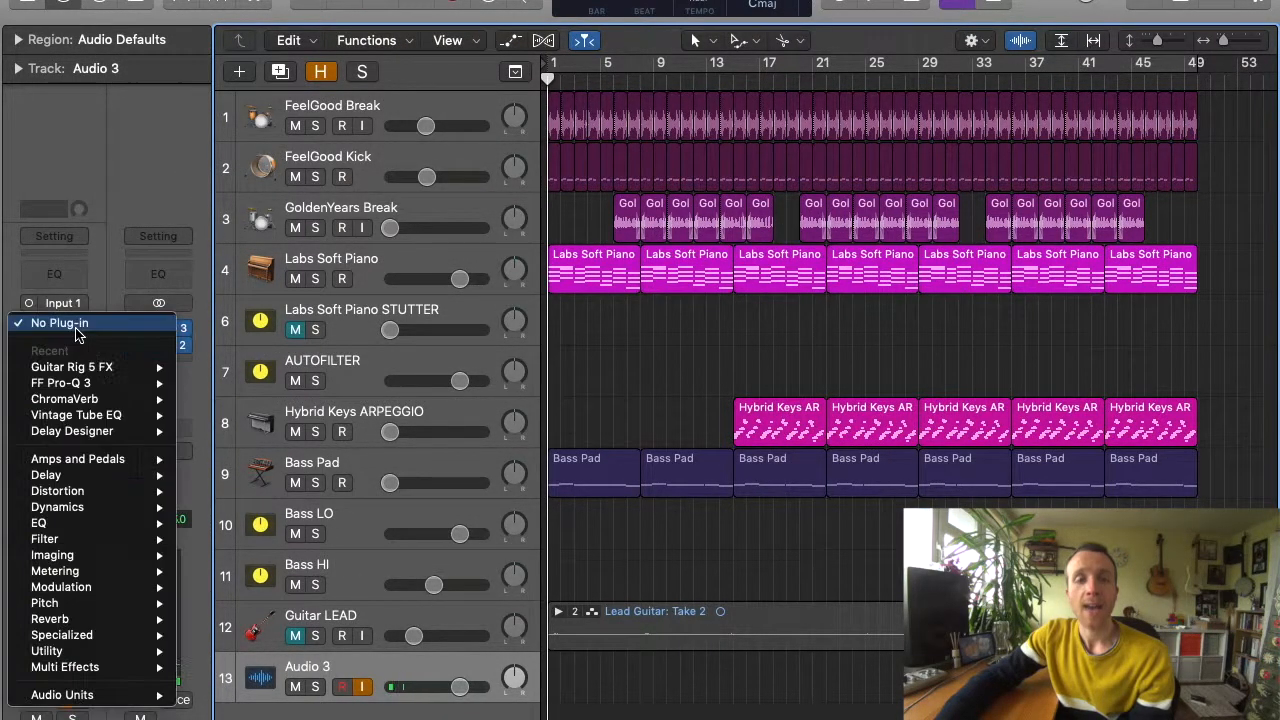
mouse_move(86, 372)
click(86, 372)
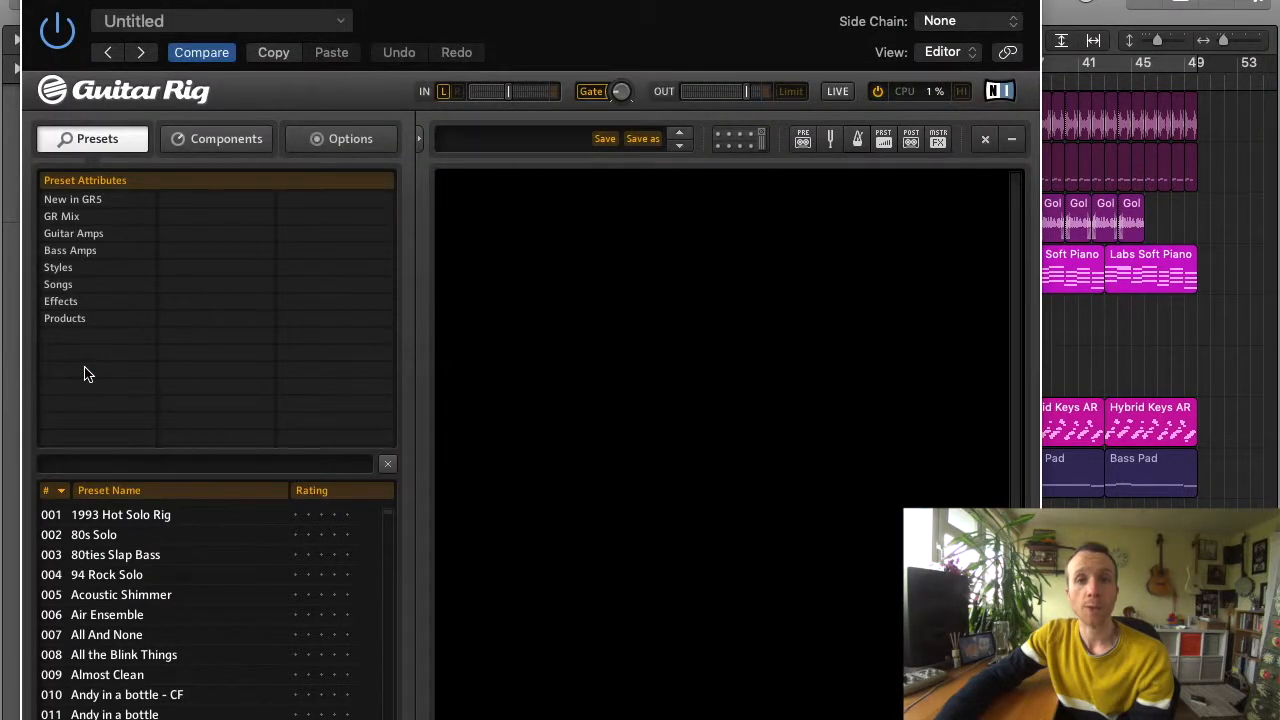
scroll(180, 625, down, 6)
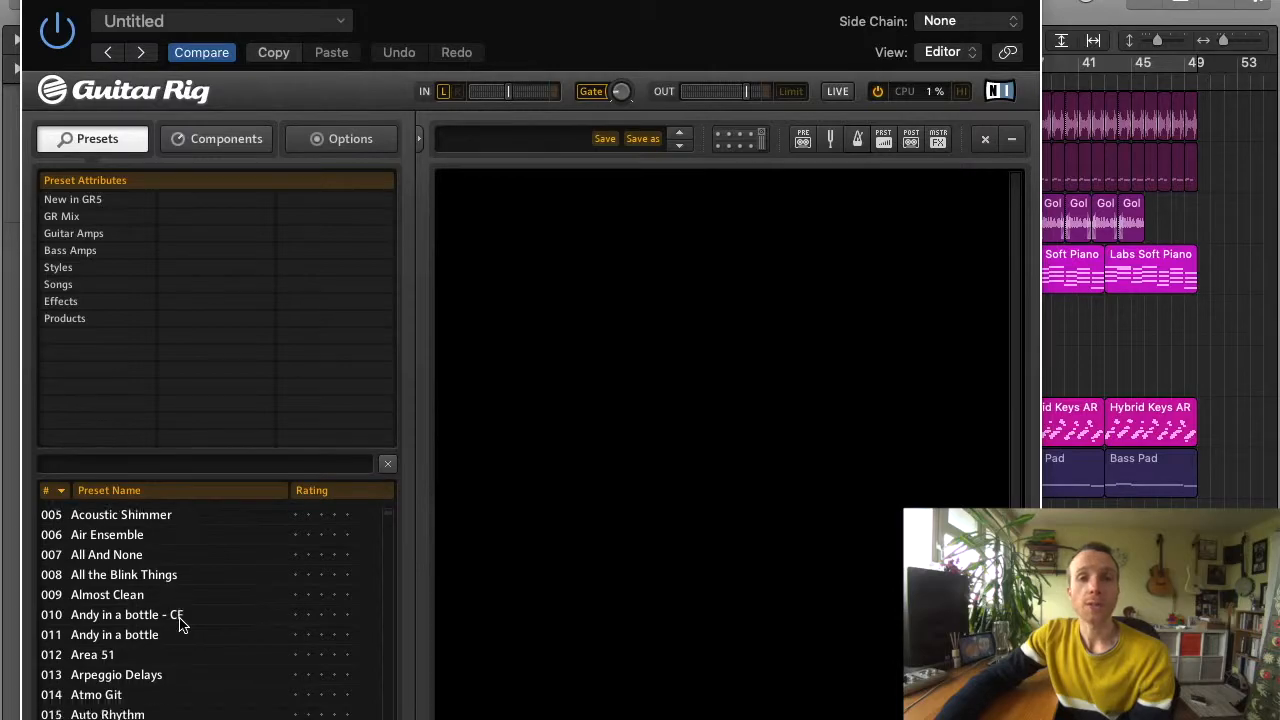
click(165, 636)
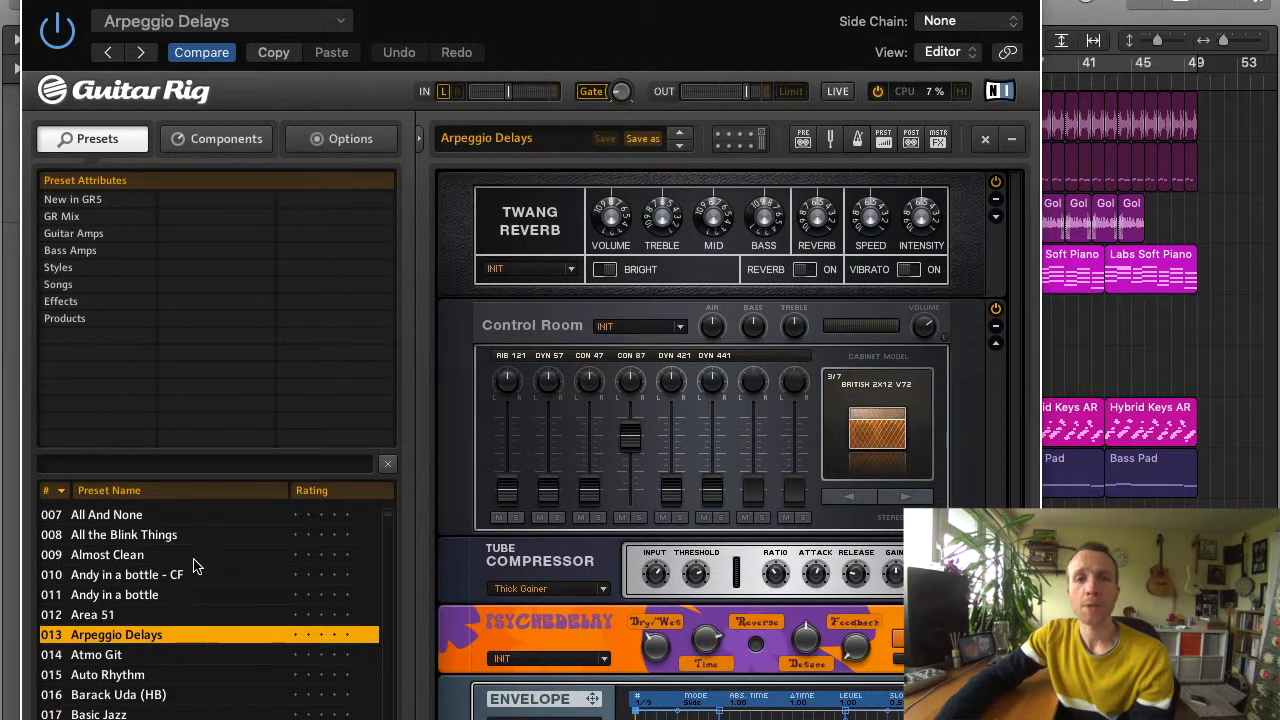
click(38, 3)
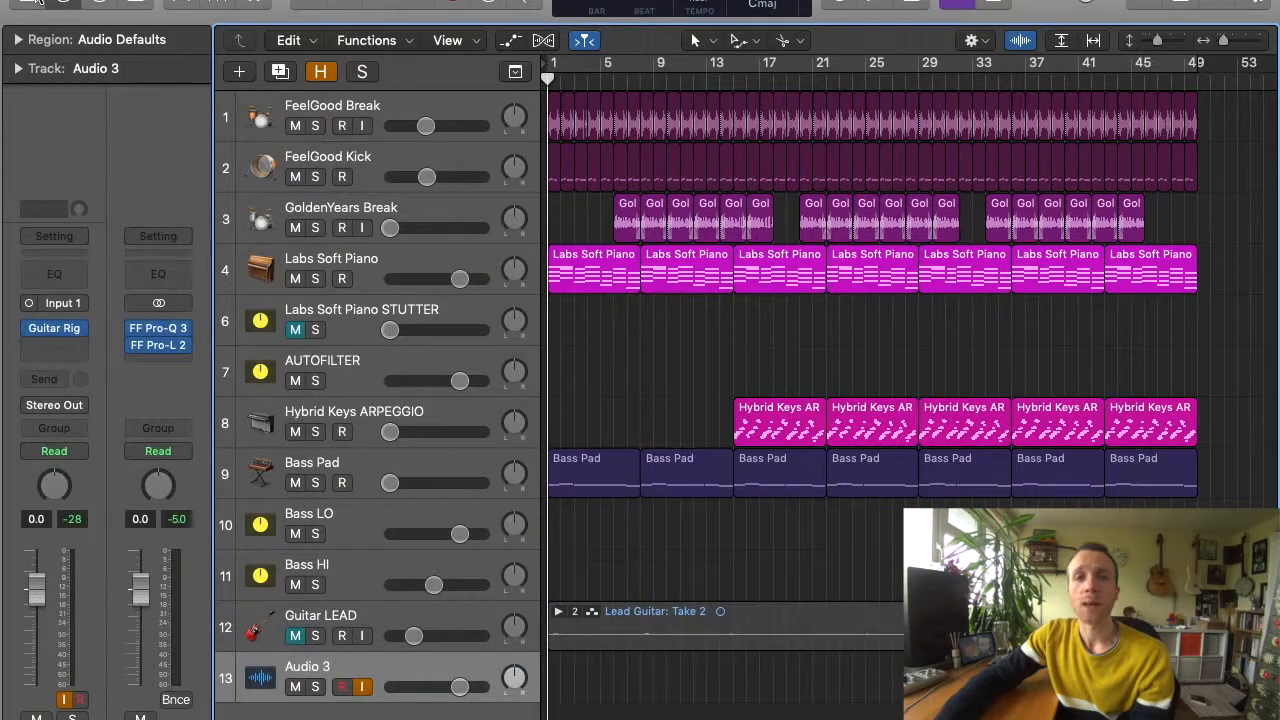
click(79, 347)
key(Escape)
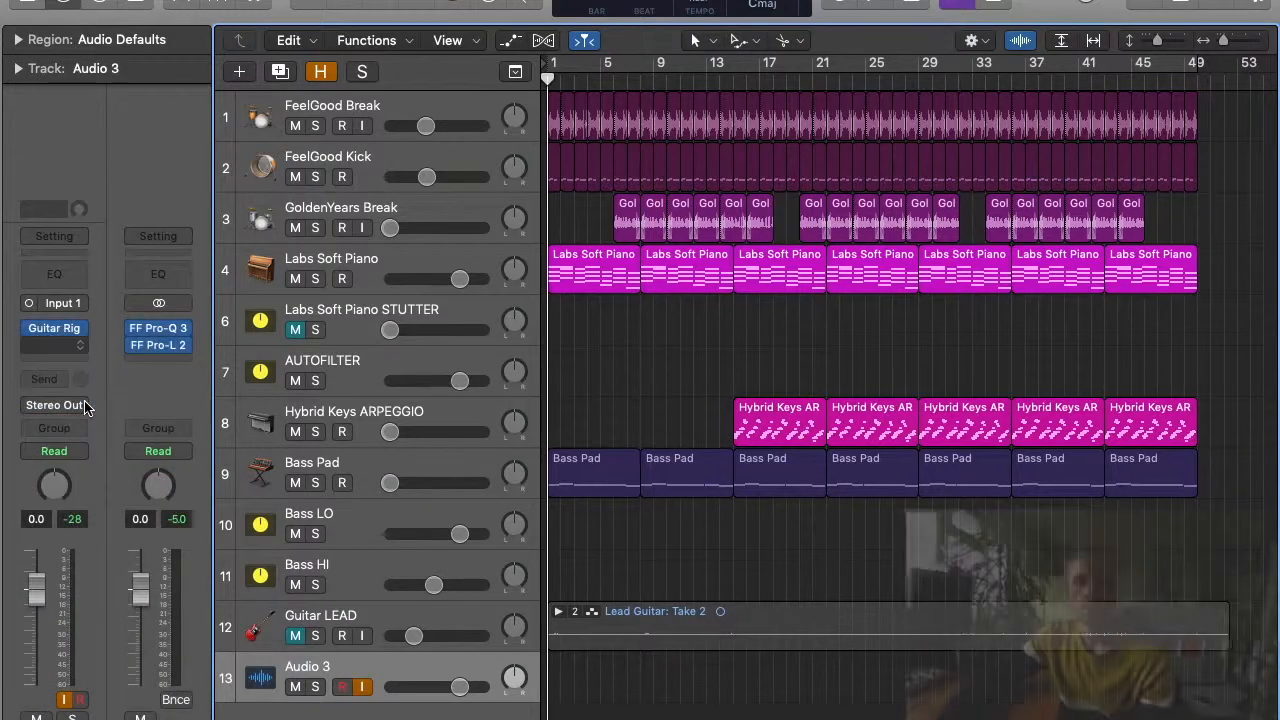
Record a guitar take on Audio 3 from the song's start and expand the recorded region's parameters.
key(r)
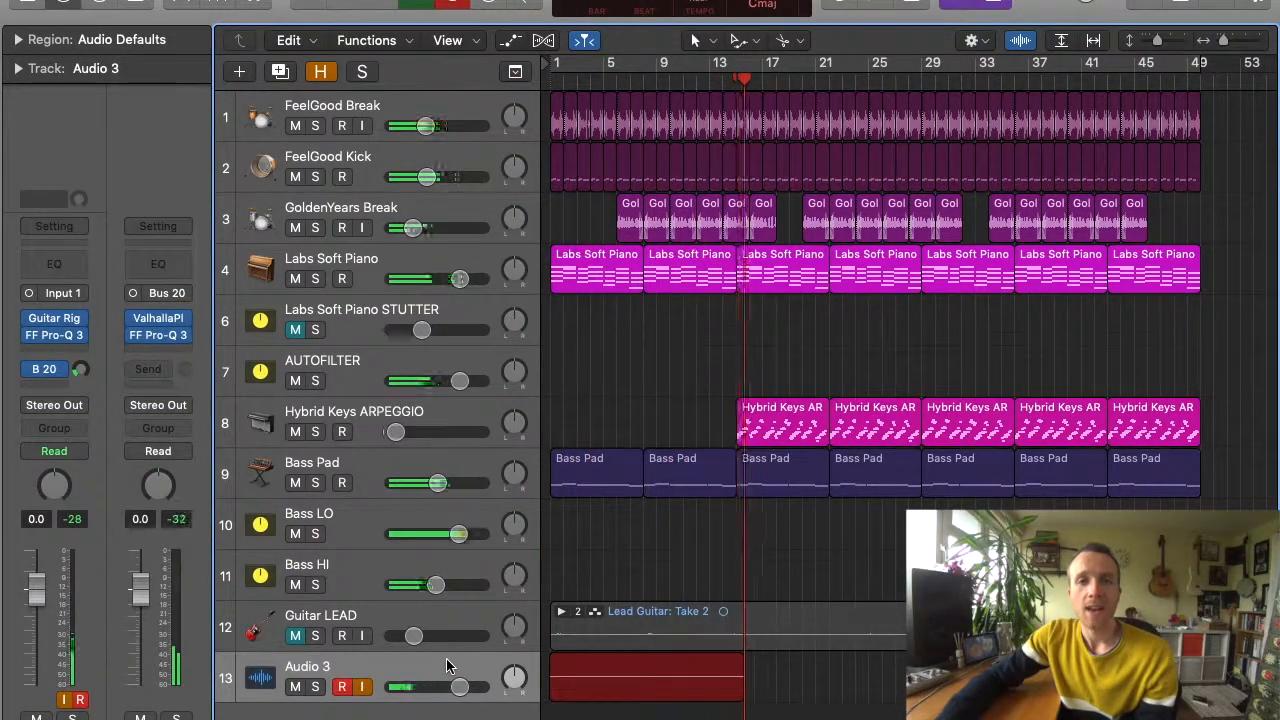
key(space)
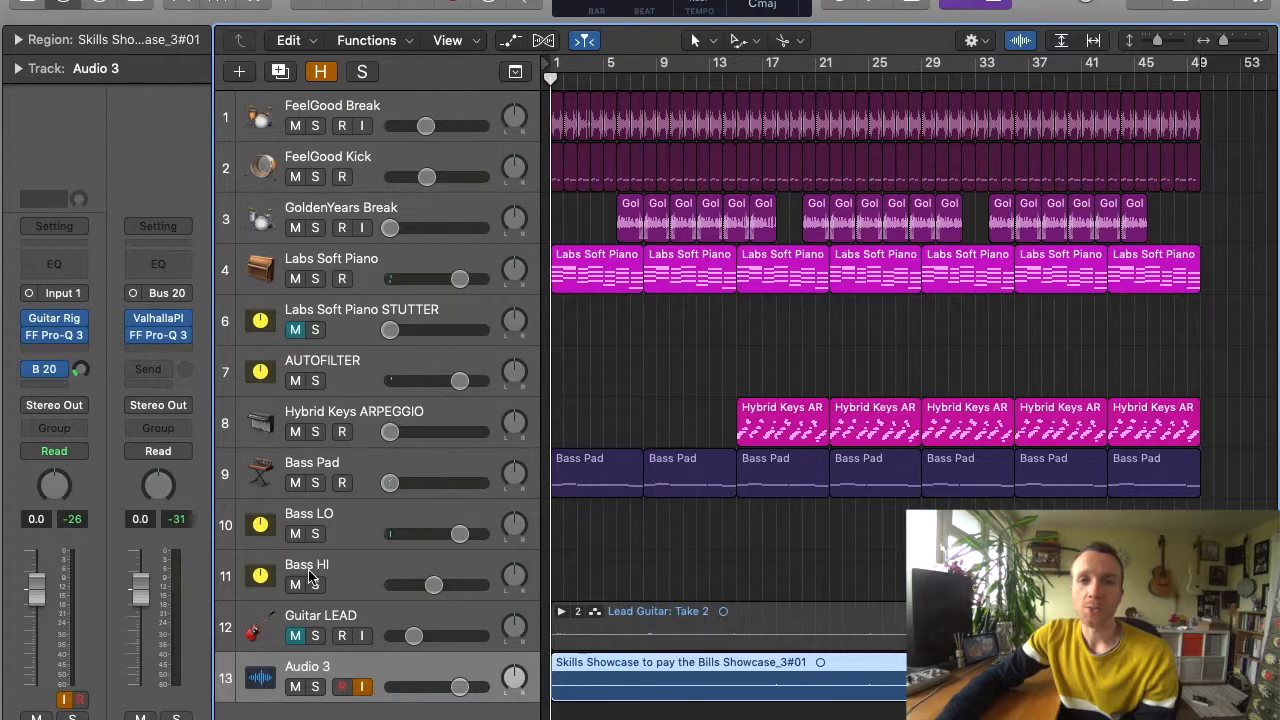
click(18, 39)
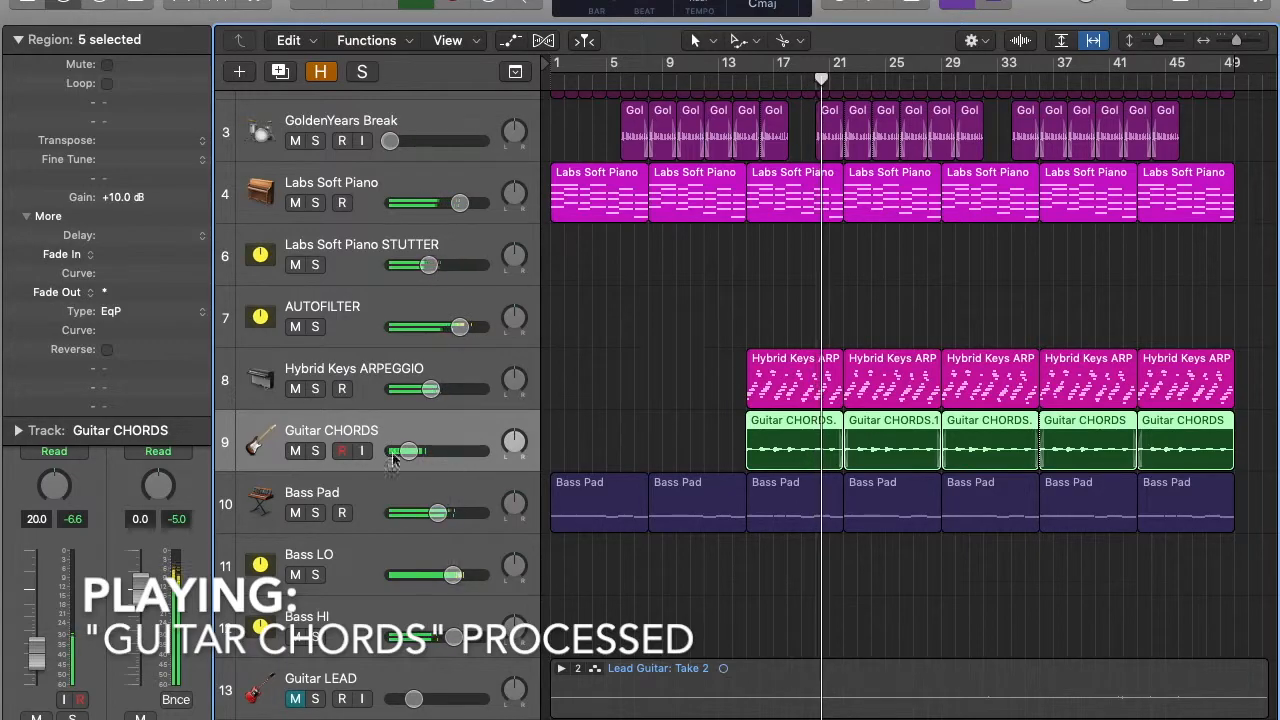
Audition Guitar CHORDS soloed, and review track automation with all tracks playing, showing Hybrid Keys ARPEGGIO's FF Pro-Q 3 Band 1 Frequency curve.
click(316, 451)
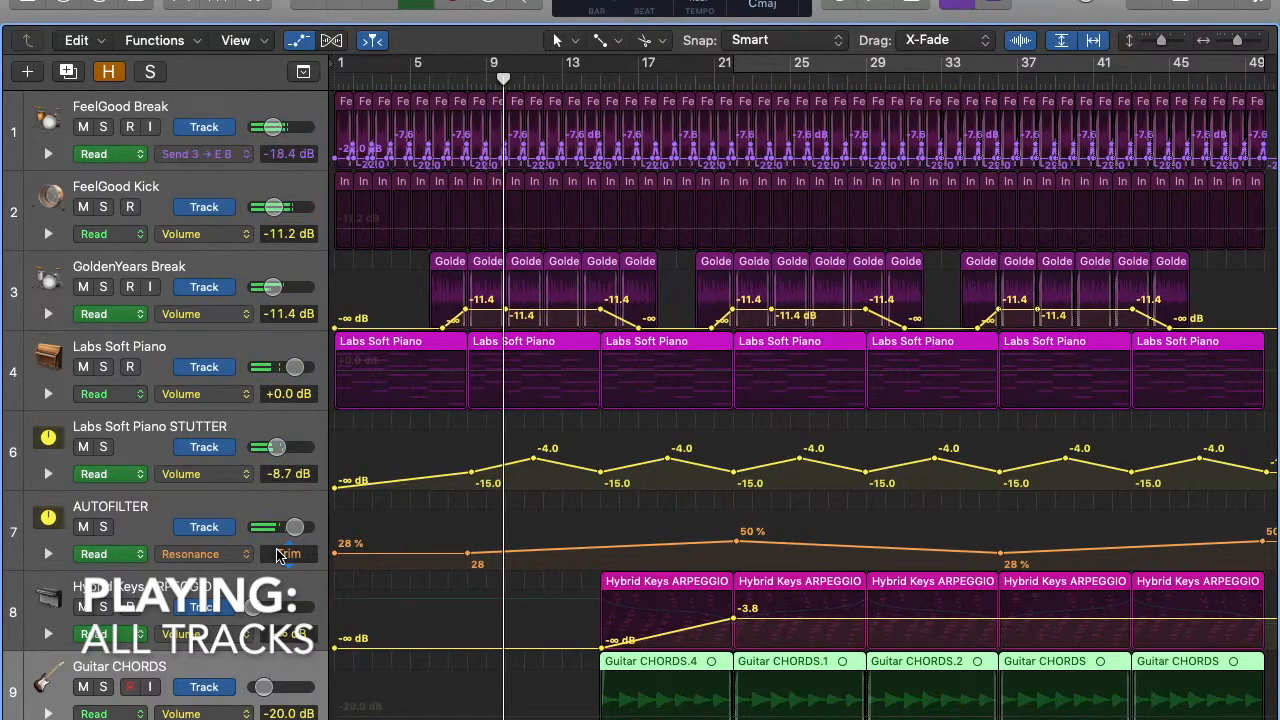
scroll(279, 556, down, 1)
scroll(279, 556, down, 5)
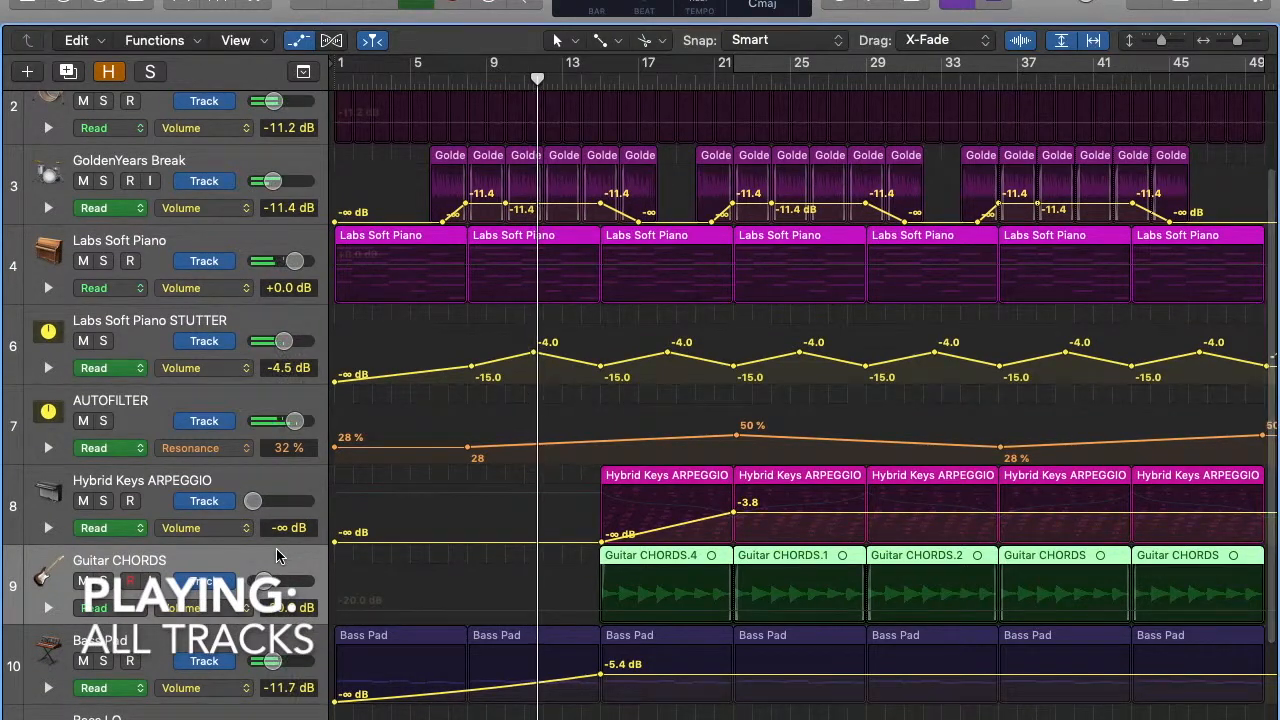
scroll(279, 556, down, 4)
scroll(276, 548, down, 2)
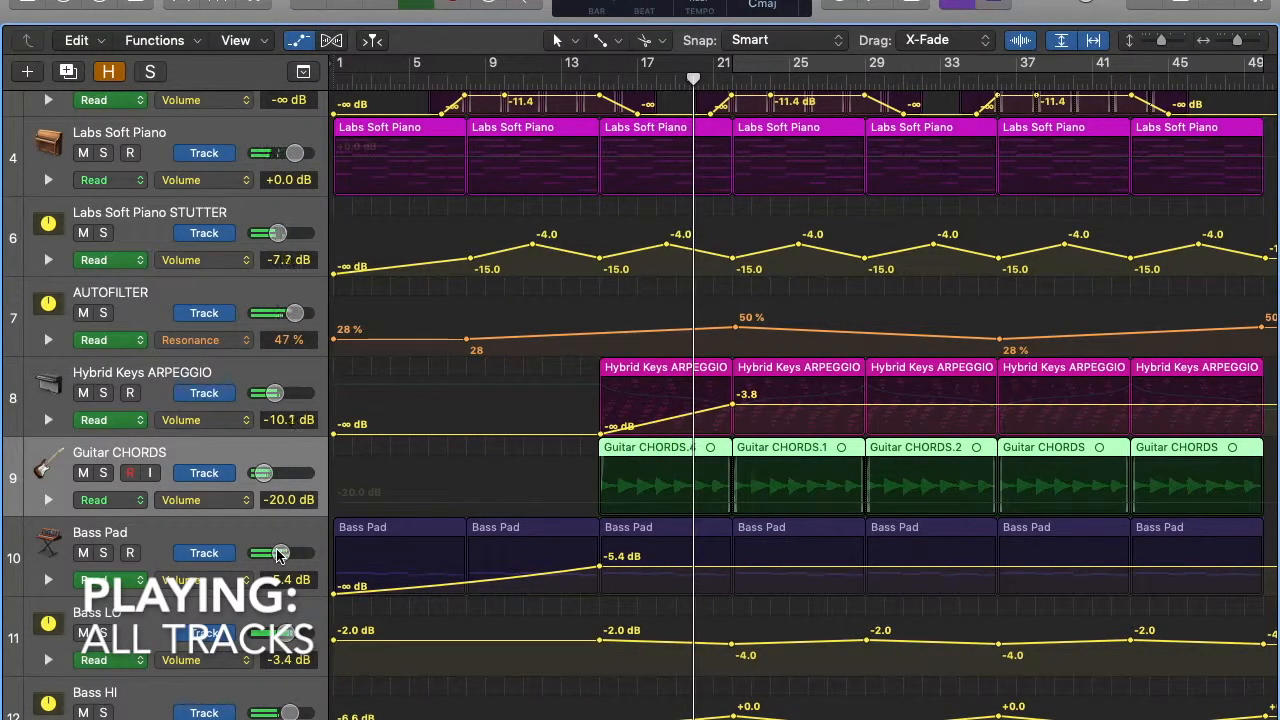
click(230, 425)
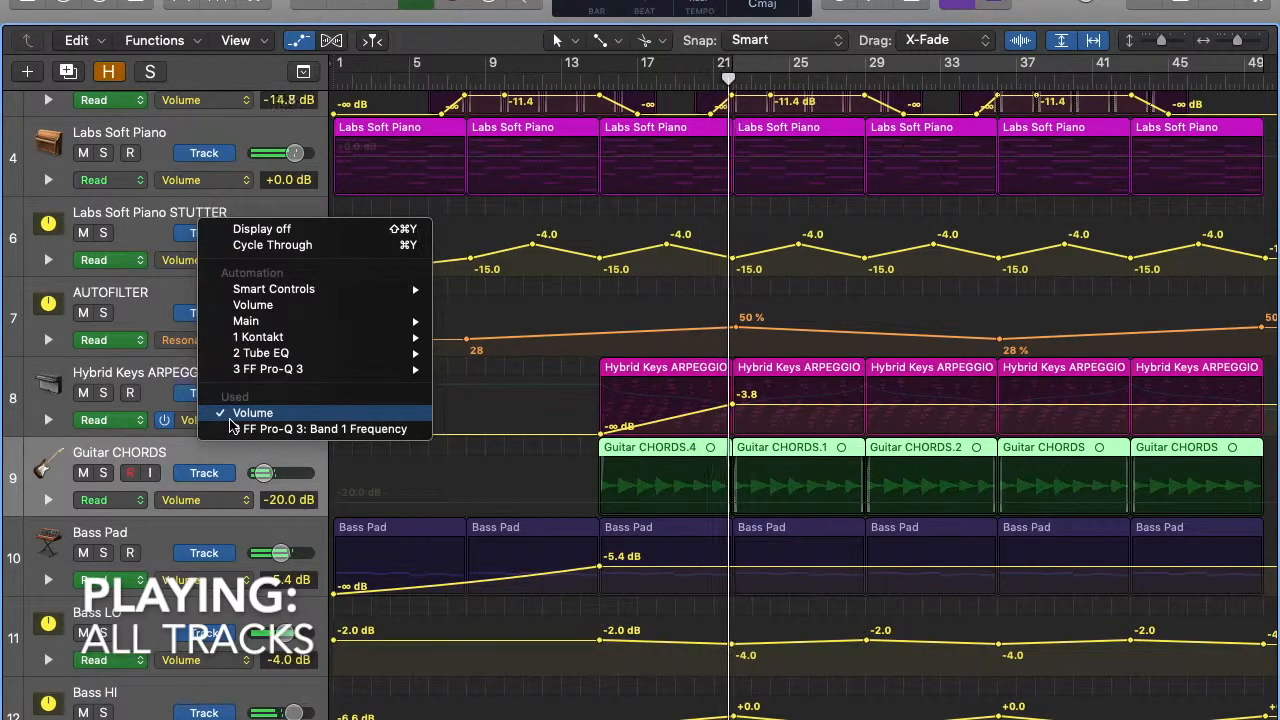
click(232, 428)
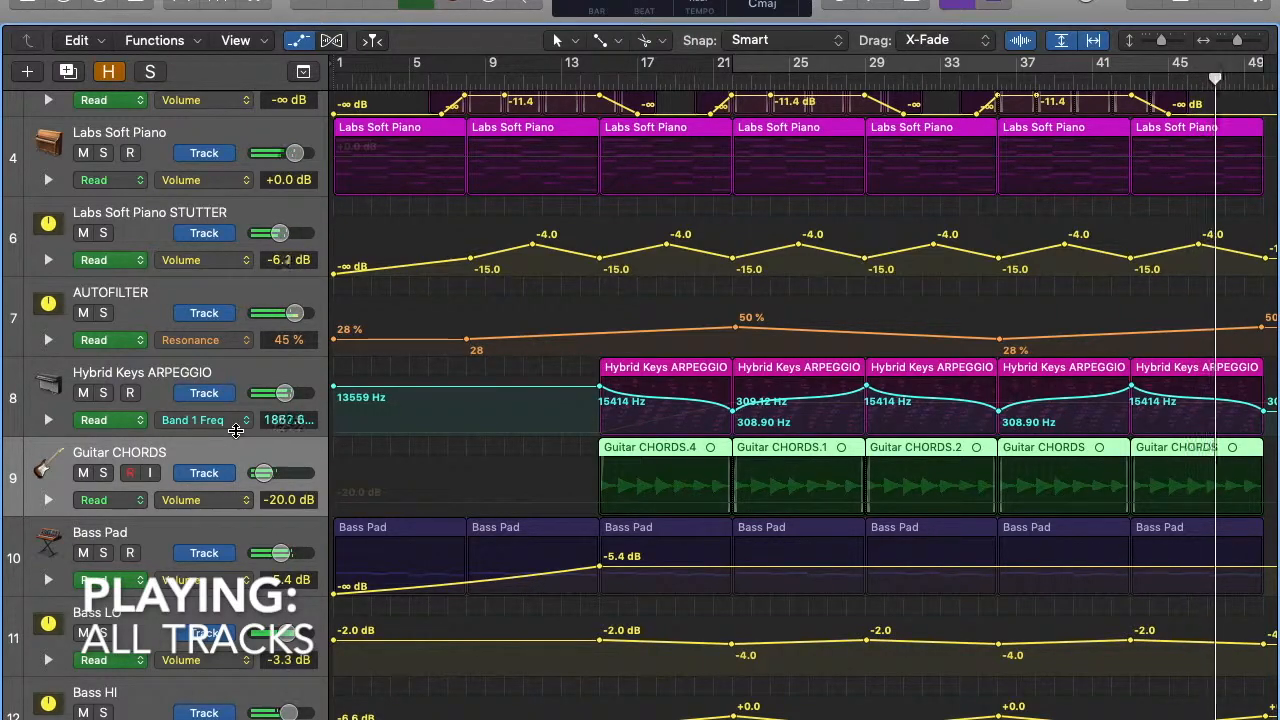
key(a)
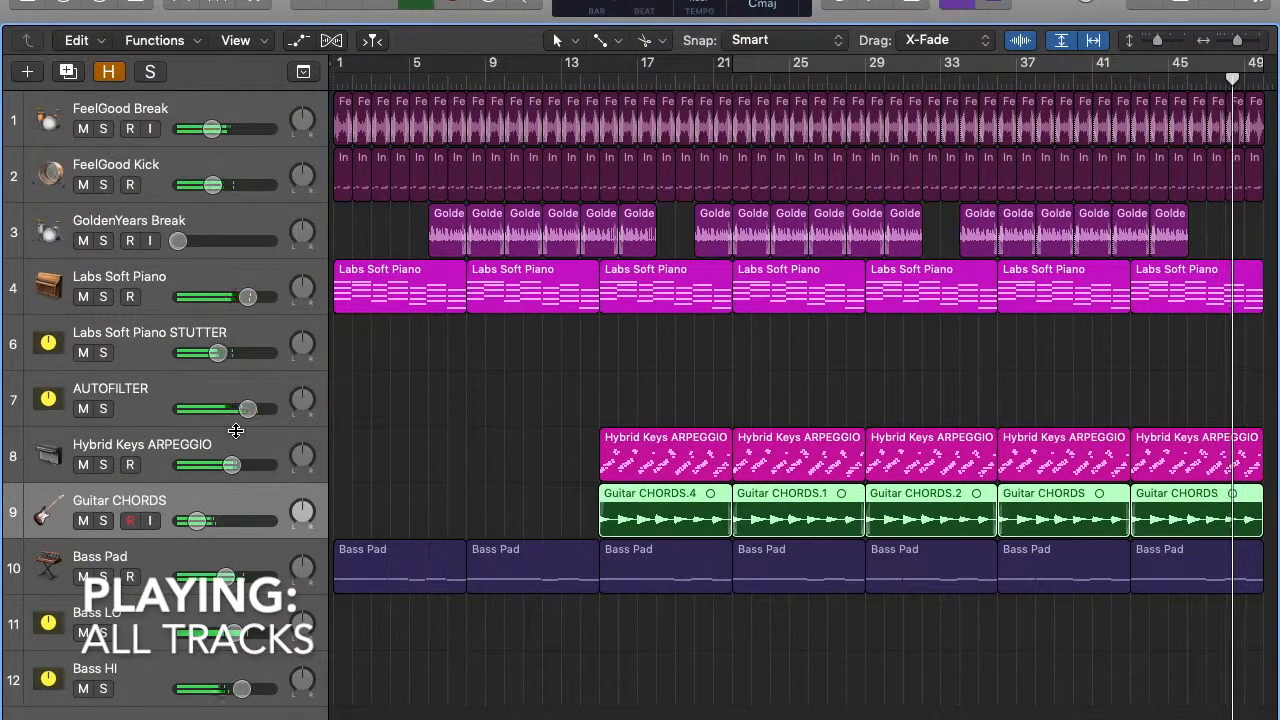